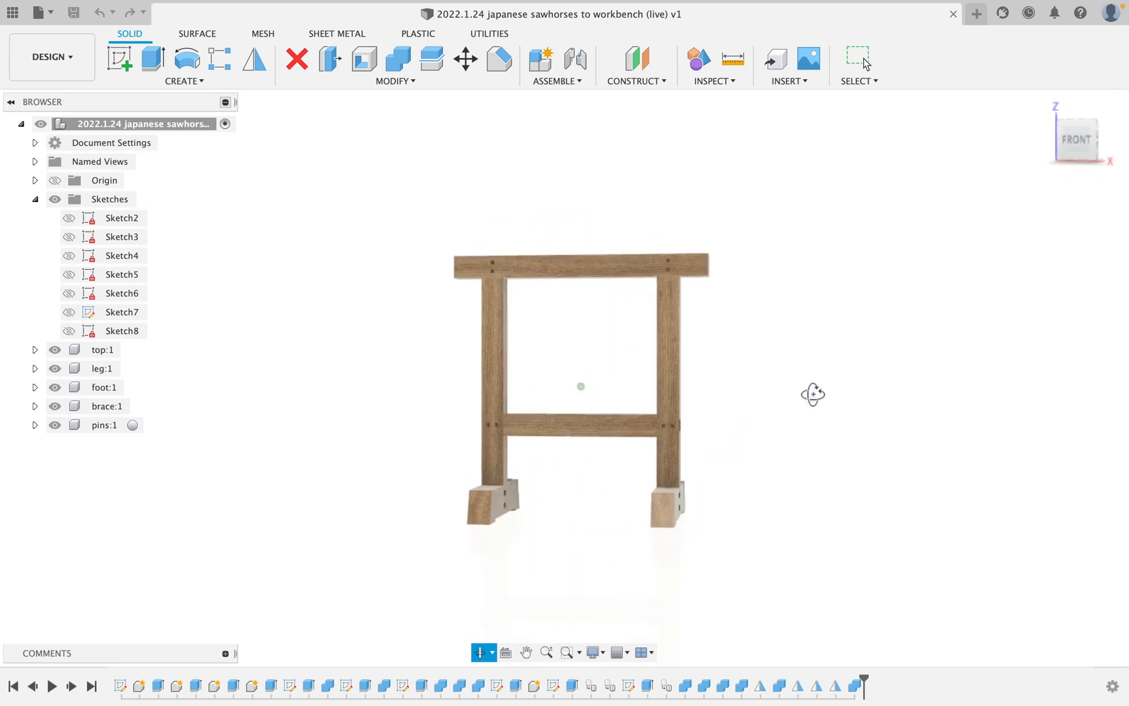
# - Examine the sawhorse model from several angles and distances
pyautogui.press('Escape')
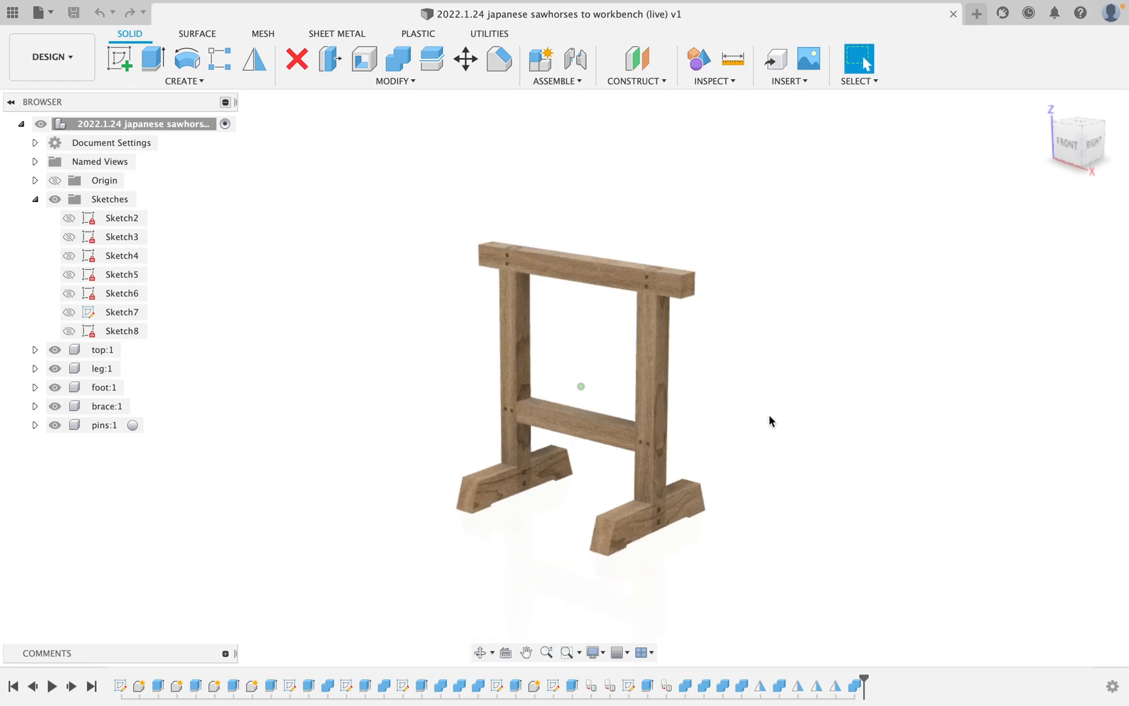
pyautogui.scroll(3, 769, 414)
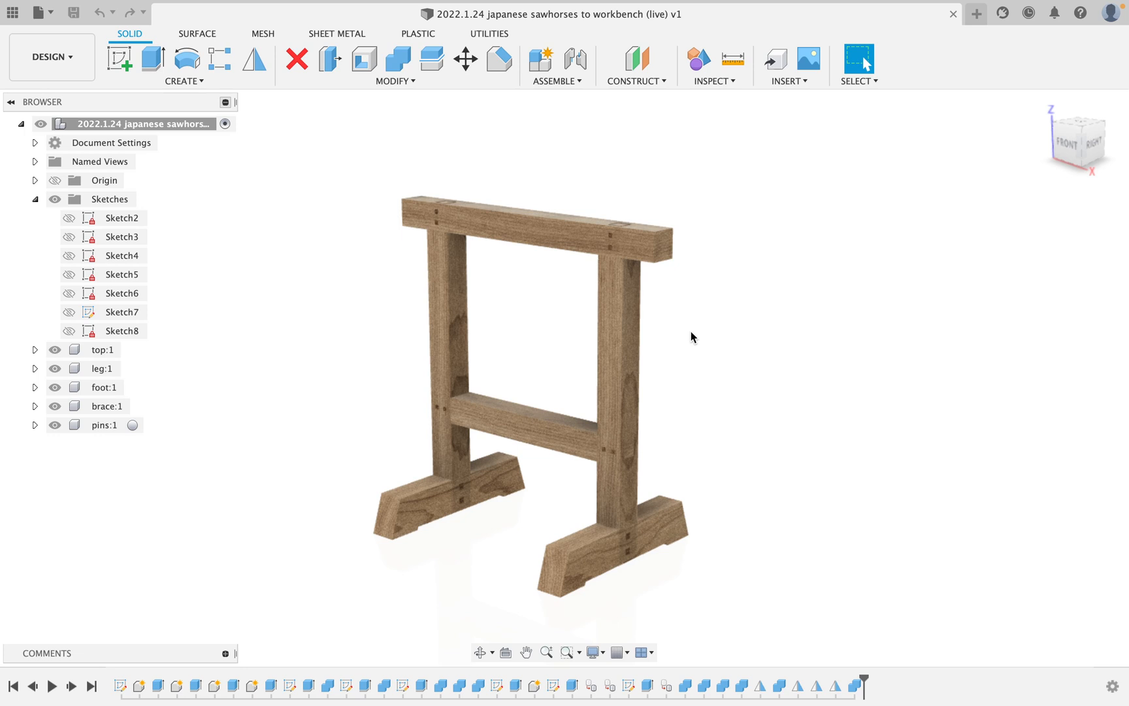
pyautogui.keyDown('shift'); pyautogui.moveTo(691, 337); pyautogui.dragTo(667, 327, button='middle'); pyautogui.keyUp('shift')
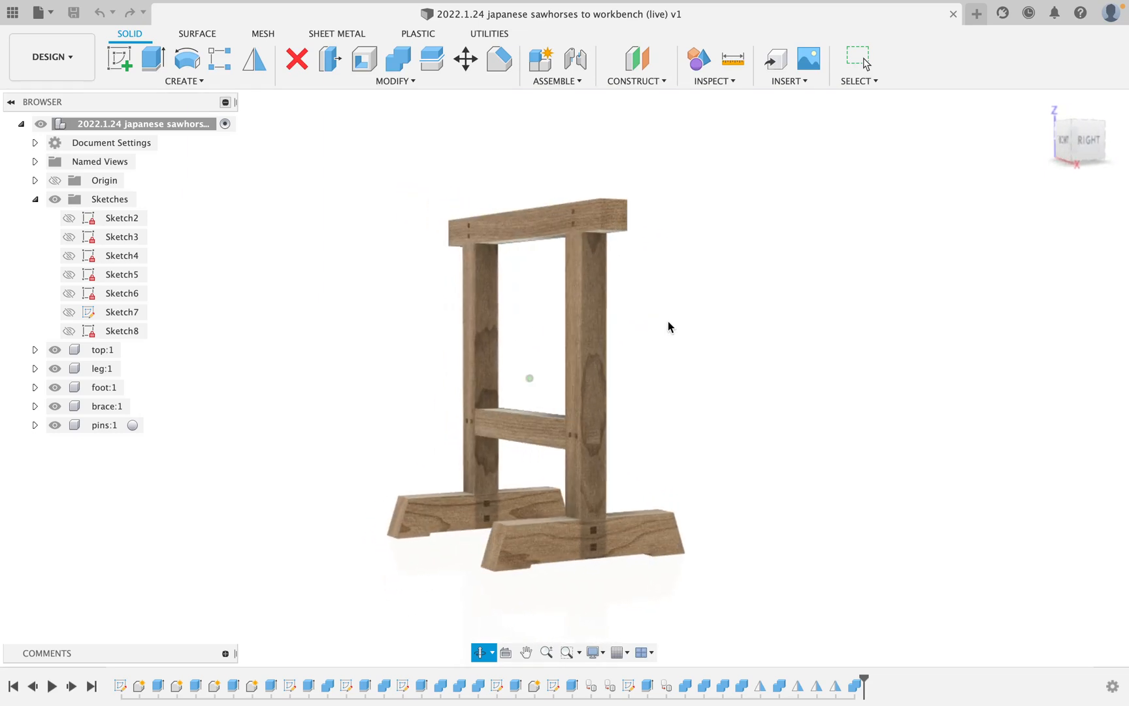
pyautogui.press('Escape')
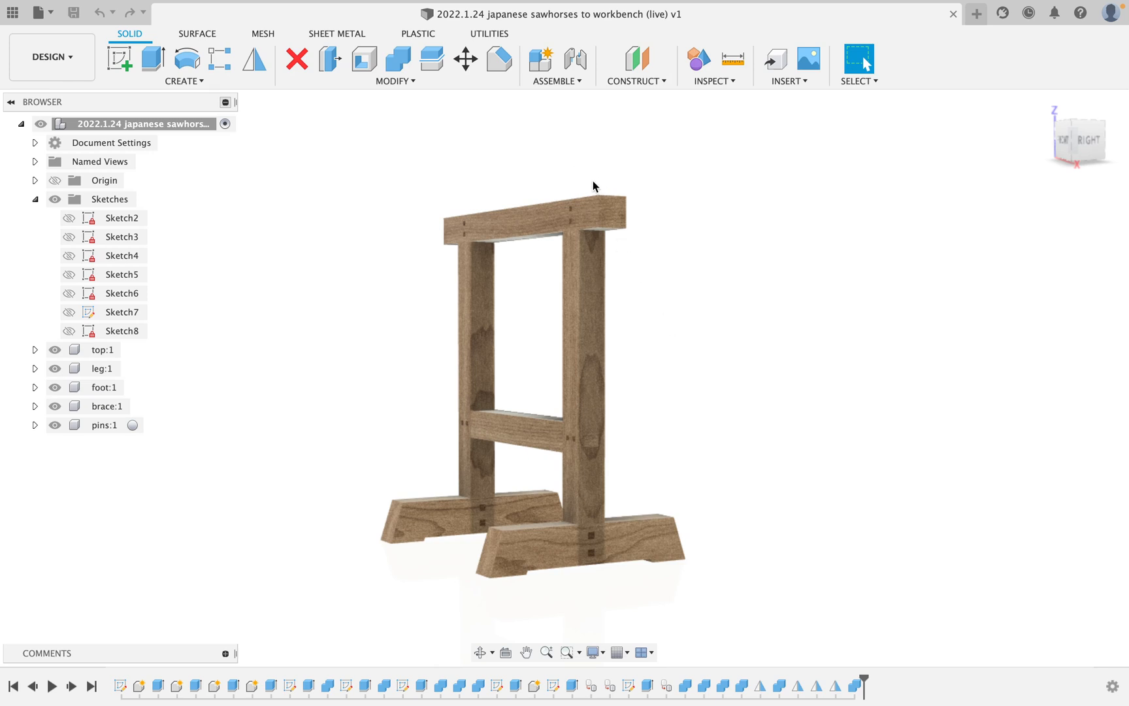
pyautogui.scroll(-4, 614, 206)
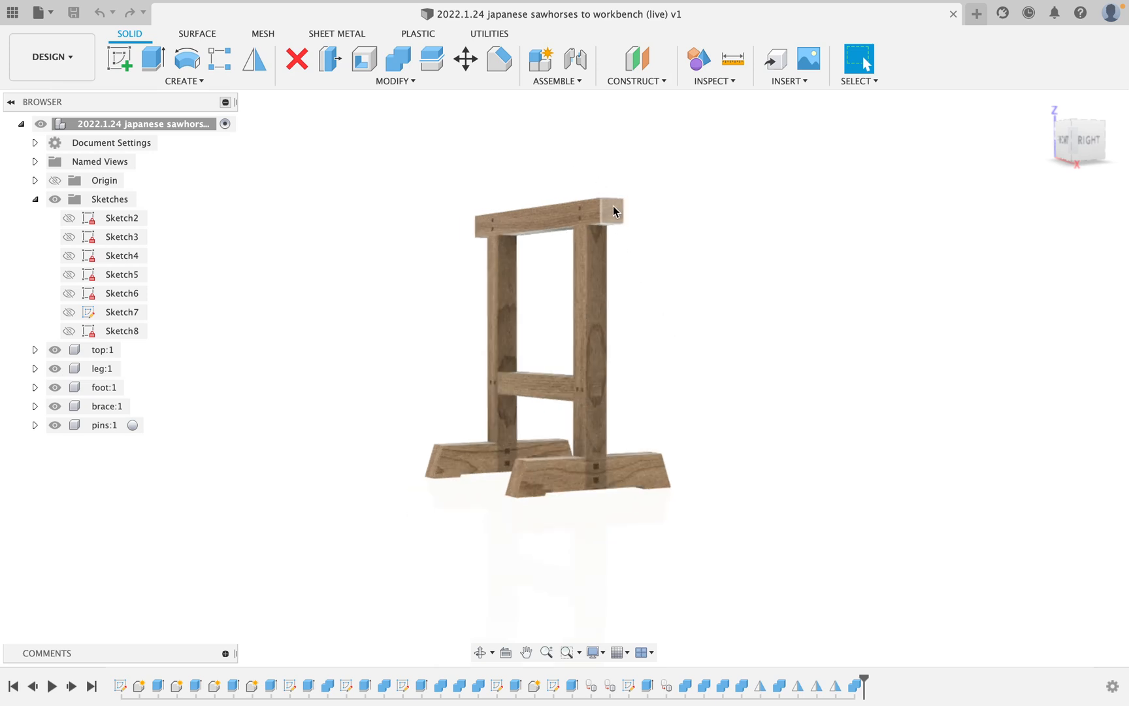
pyautogui.scroll(1, 643, 249)
pyautogui.middleClick(643, 250)
pyautogui.scroll(3, 625, 262)
pyautogui.scroll(2, 625, 261)
pyautogui.scroll(-2, 626, 261)
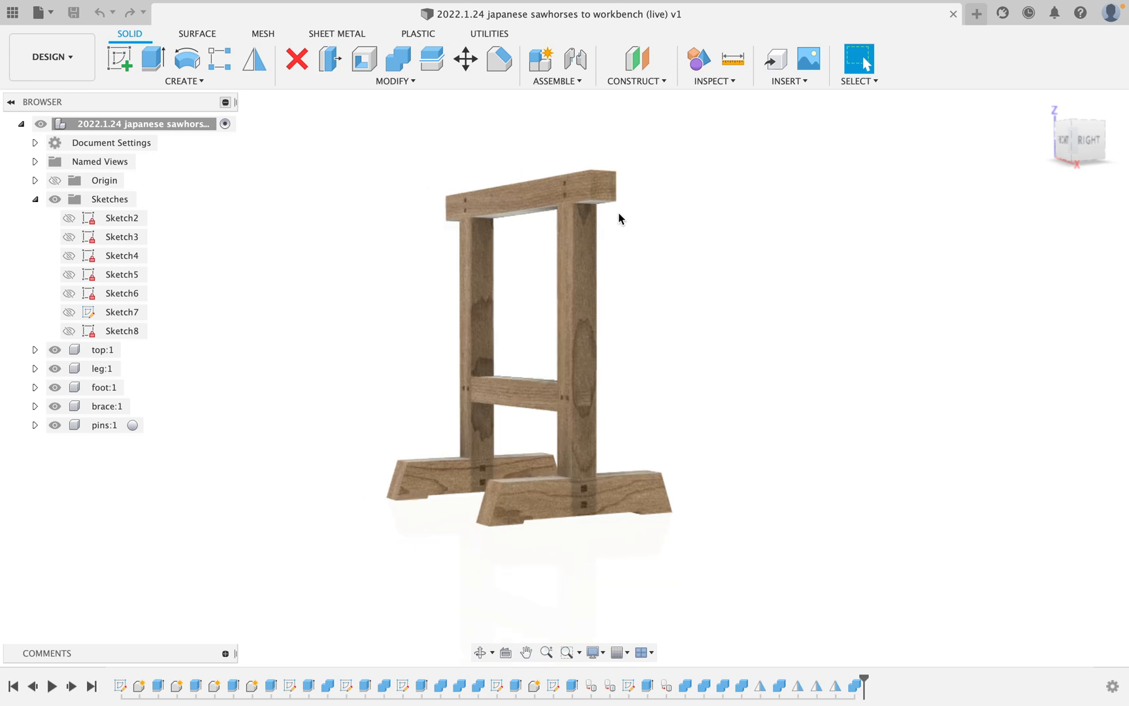
pyautogui.scroll(-1, 618, 213)
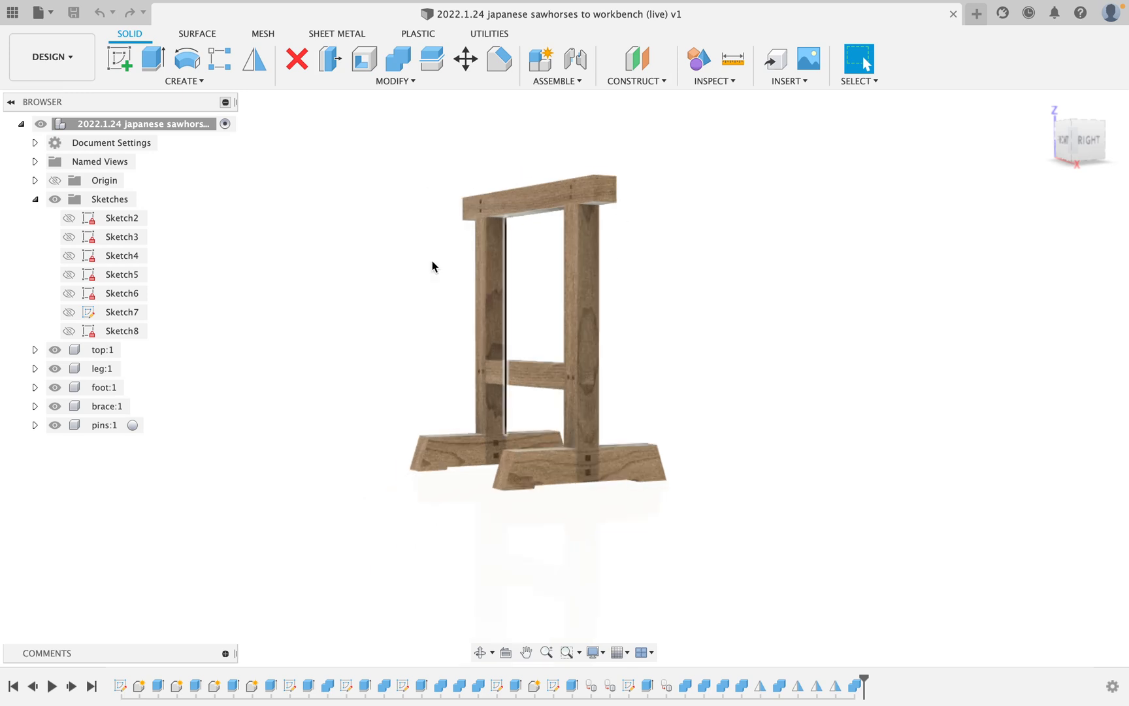
# - Create a new internal standard component named "sawhorse" under the root of the design and make it active
pyautogui.rightClick(164, 123)
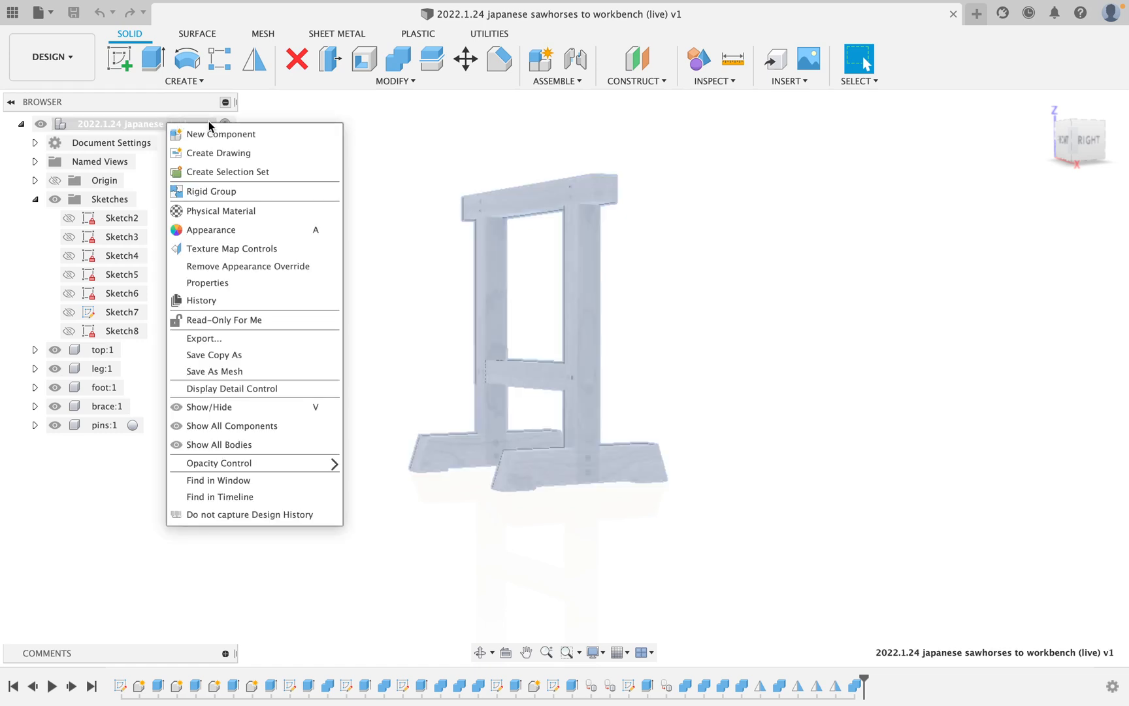
pyautogui.click(226, 130)
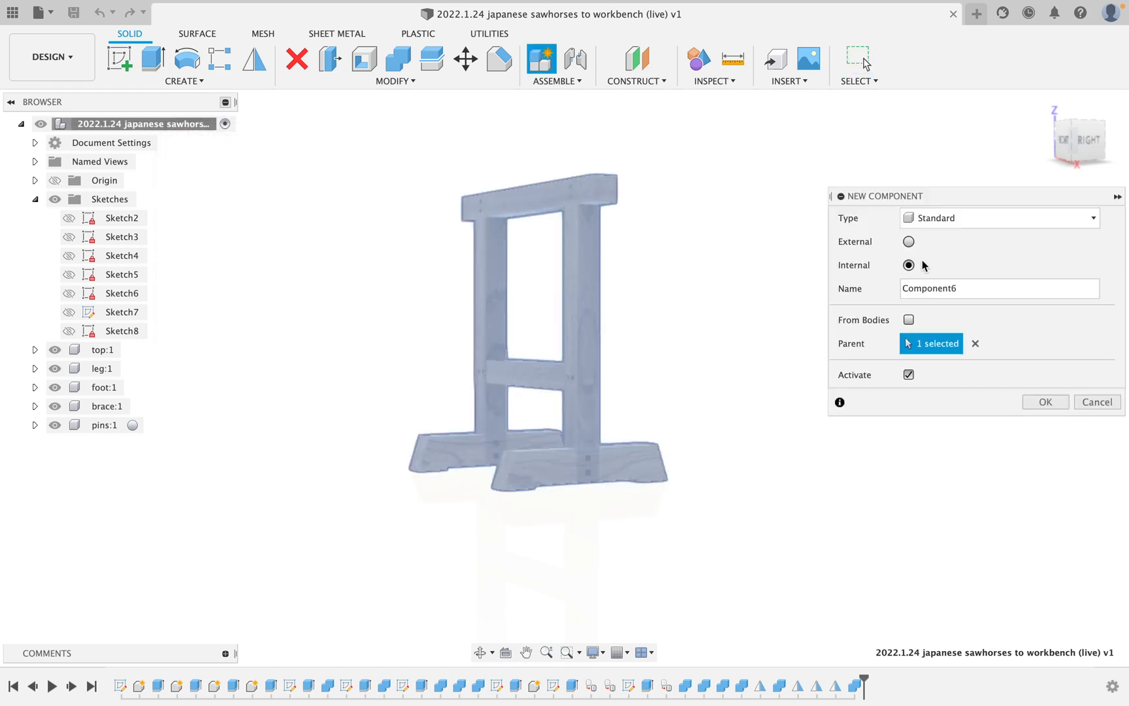
pyautogui.doubleClick(975, 294)
pyautogui.write('sawhorse')
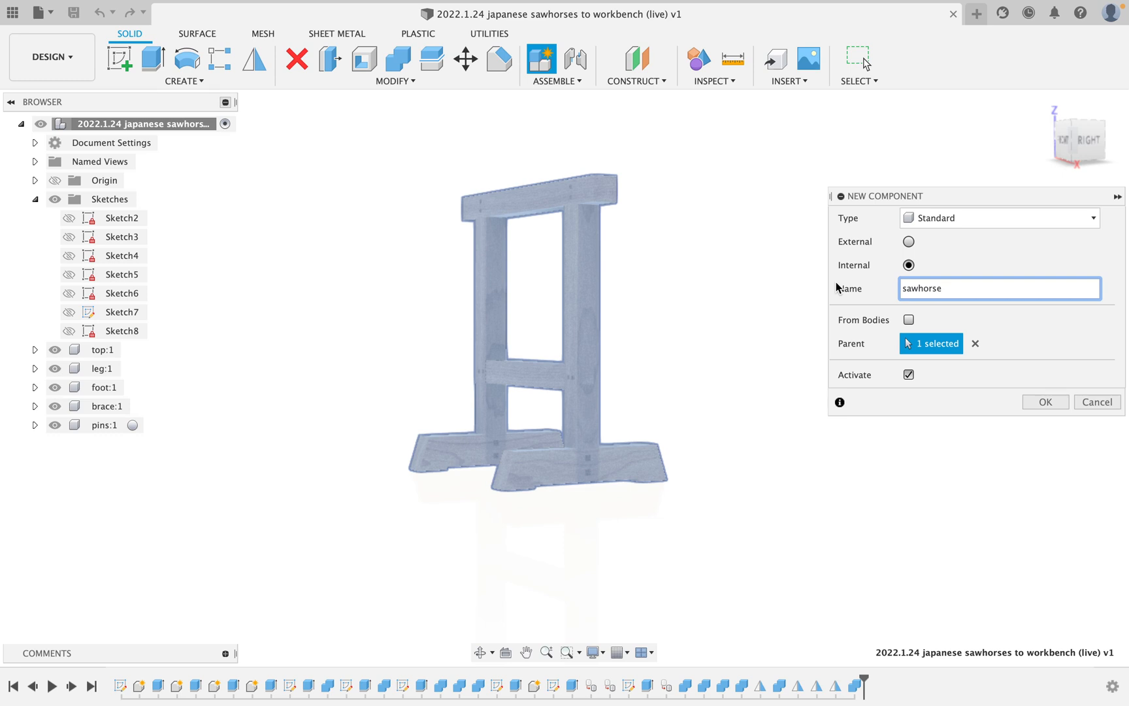
pyautogui.press('Return')
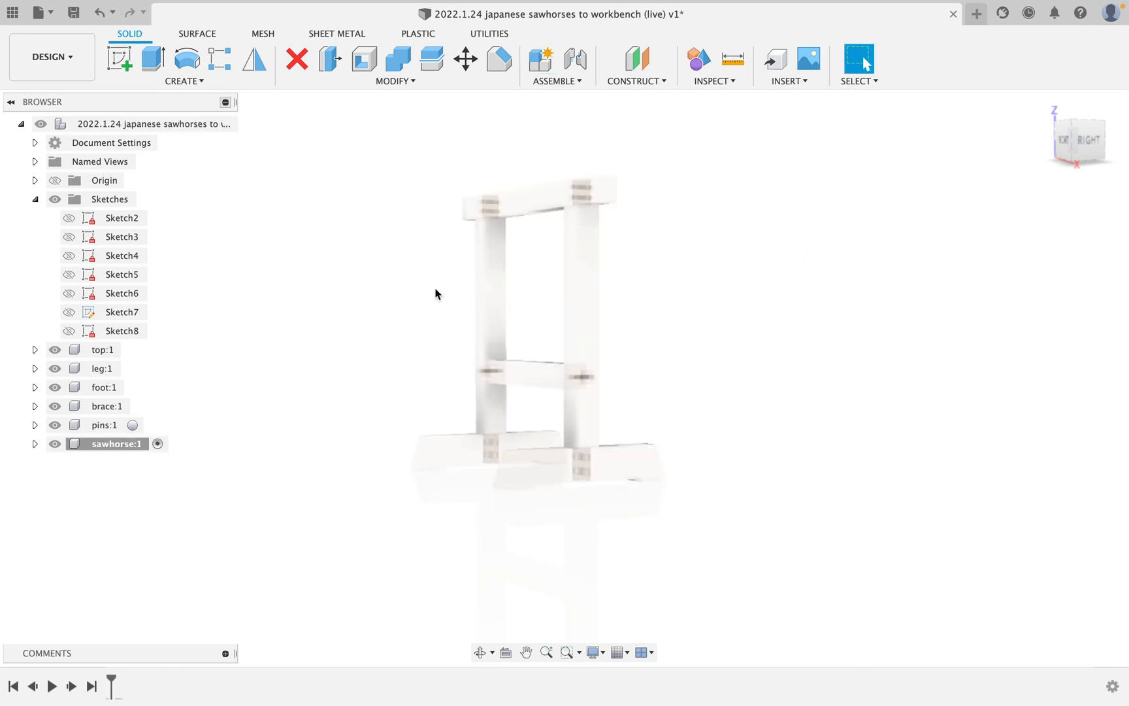
# - Move the top, leg, foot, brace and pins components into the sawhorse component, and reactivate the root component
pyautogui.click(96, 351)
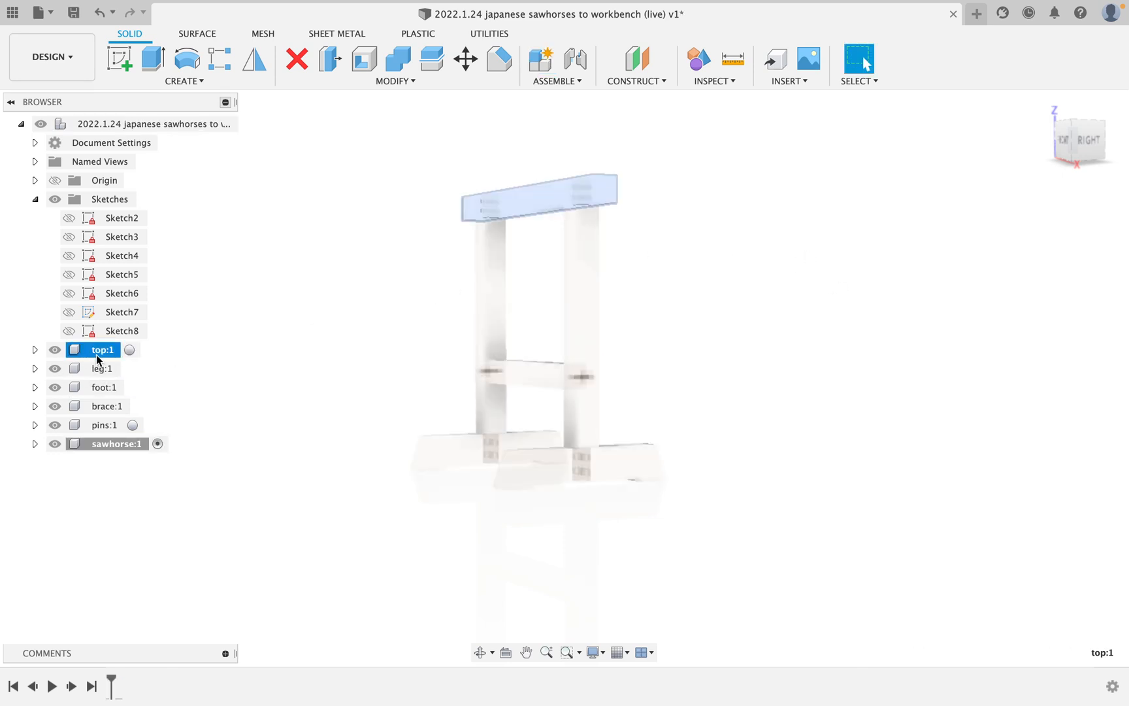
pyautogui.keyDown('shift'); pyautogui.click(103, 425); pyautogui.keyUp('shift')
pyautogui.moveTo(101, 350); pyautogui.dragTo(120, 442)
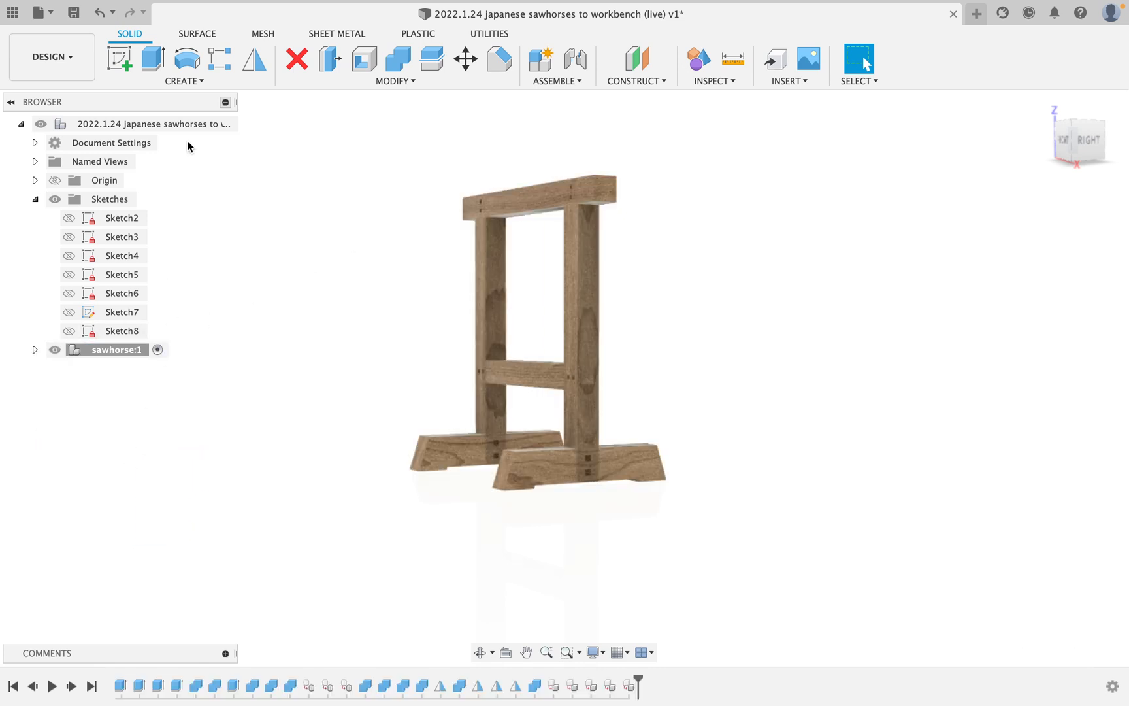
pyautogui.click(226, 124)
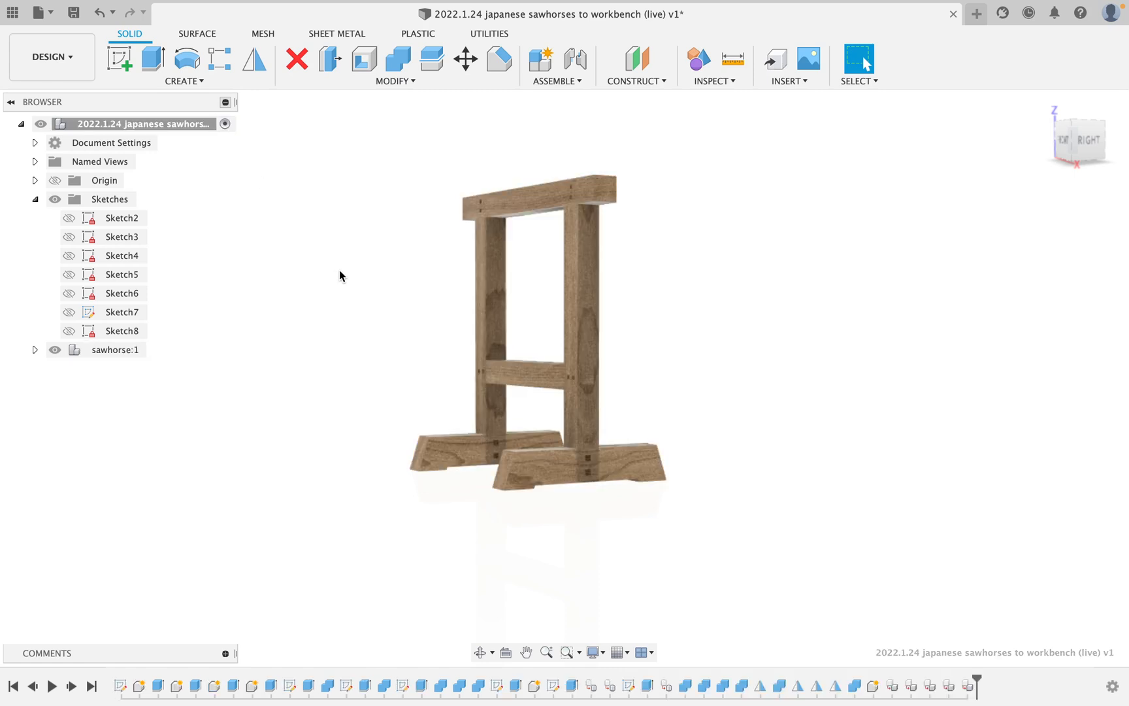
# - Start a new sketch on the upper face of the sawhorse's top beam
pyautogui.scroll(2, 405, 341)
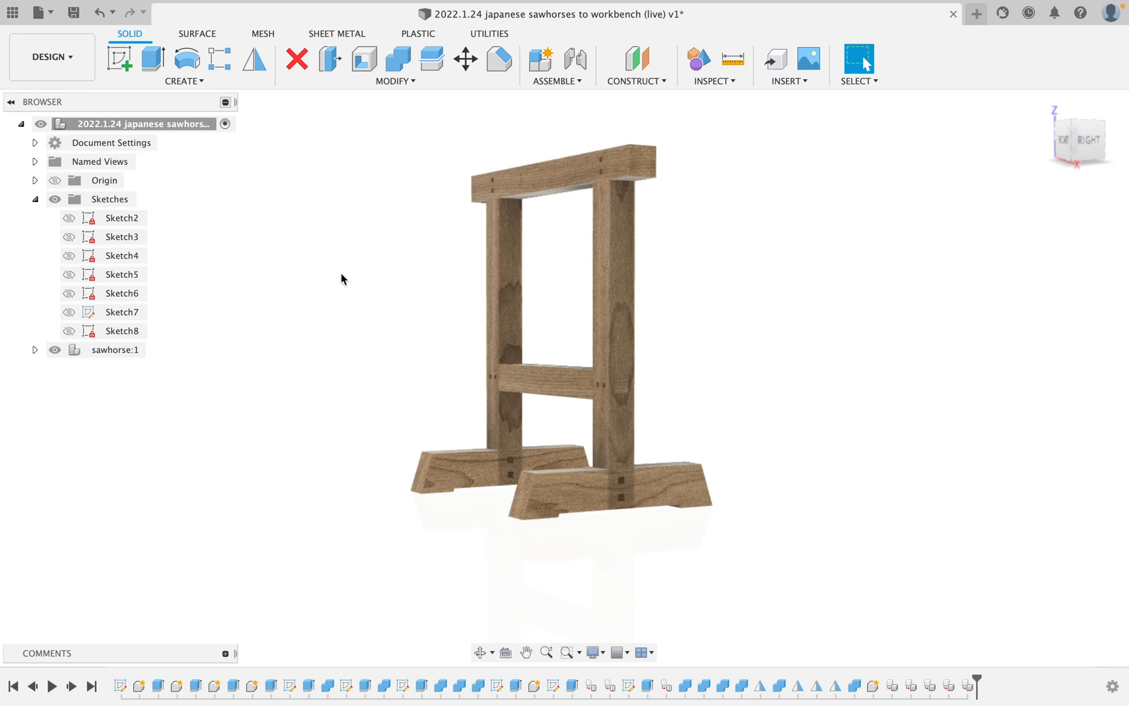
pyautogui.scroll(-2, 277, 169)
pyautogui.scroll(1, 279, 169)
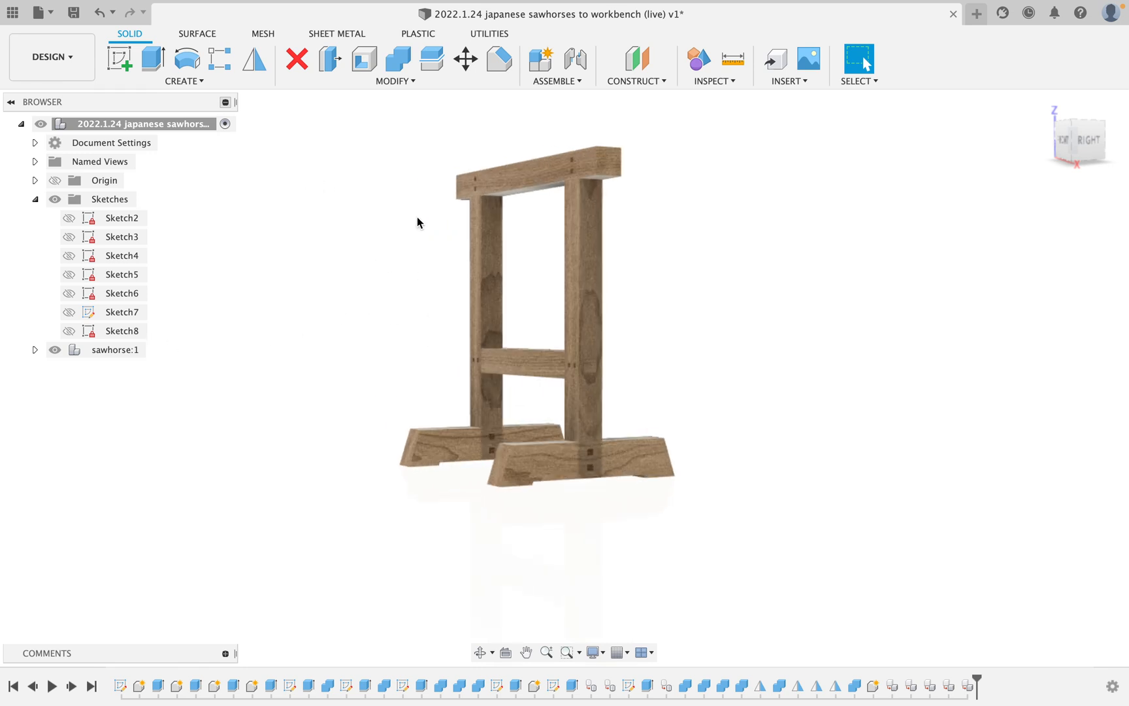
pyautogui.keyDown('shift'); pyautogui.moveTo(395, 214); pyautogui.dragTo(390, 270, button='middle'); pyautogui.keyUp('shift')
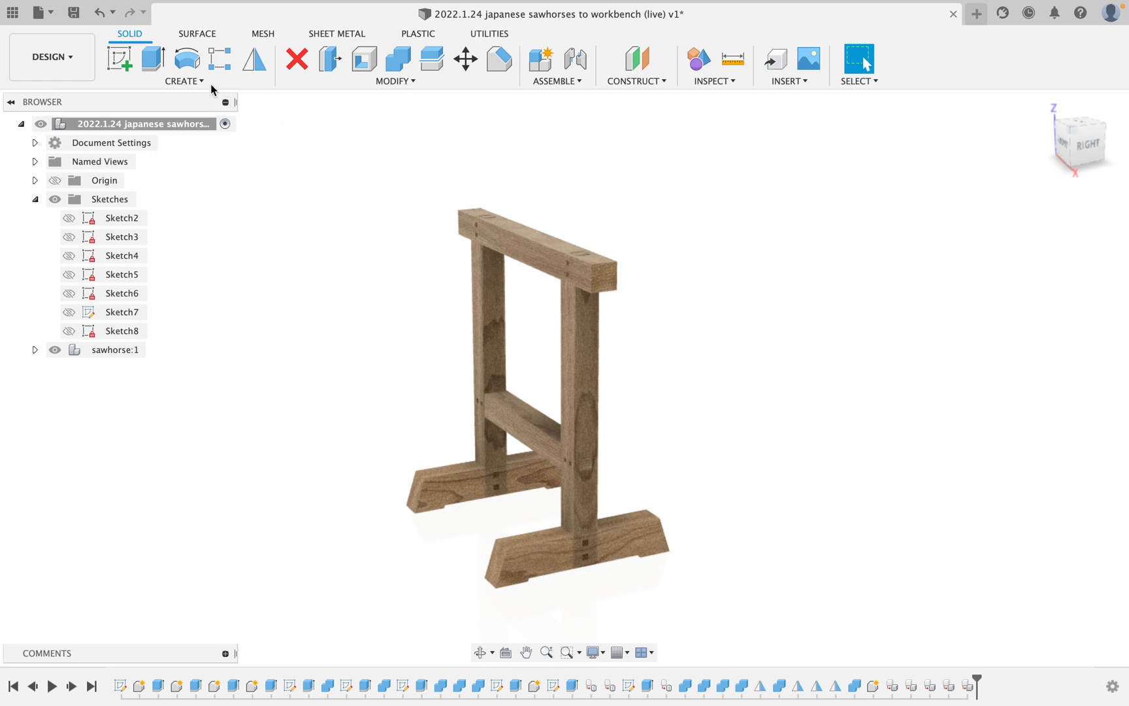
pyautogui.click(127, 64)
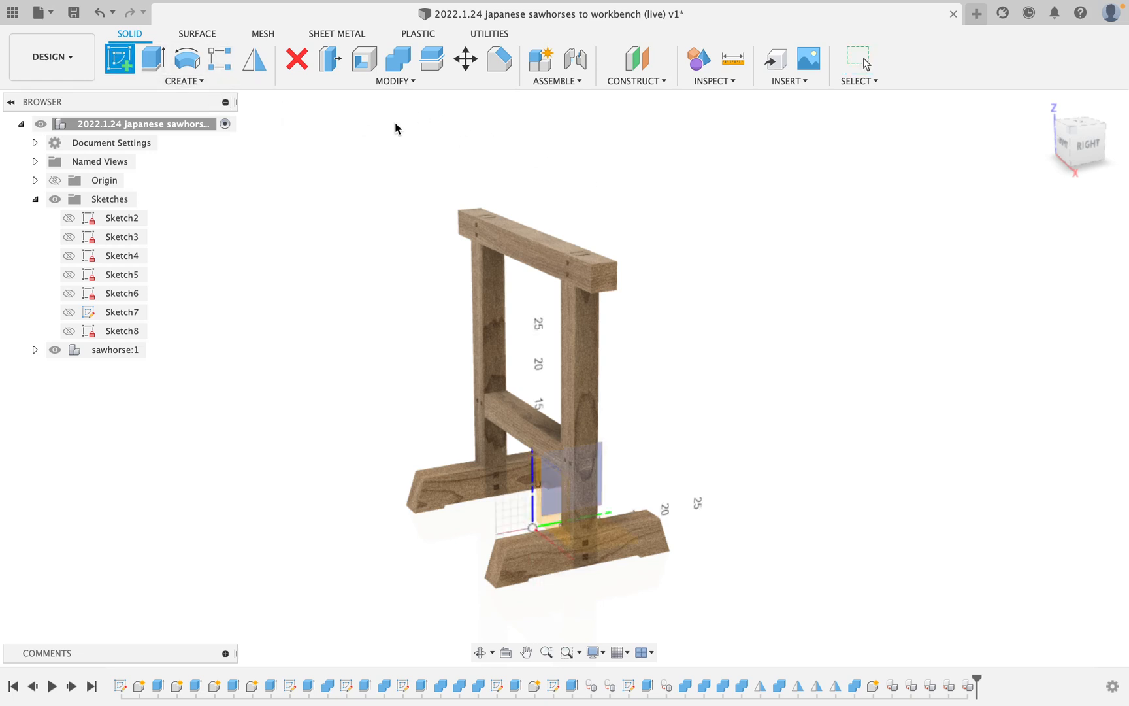
pyautogui.scroll(-3, 395, 128)
pyautogui.moveTo(441, 256)
pyautogui.keyDown('shift'); pyautogui.mouseDown(button='middle')
pyautogui.moveTo(395, 244)
pyautogui.moveTo(421, 191)
pyautogui.mouseUp(button='middle'); pyautogui.keyUp('shift')
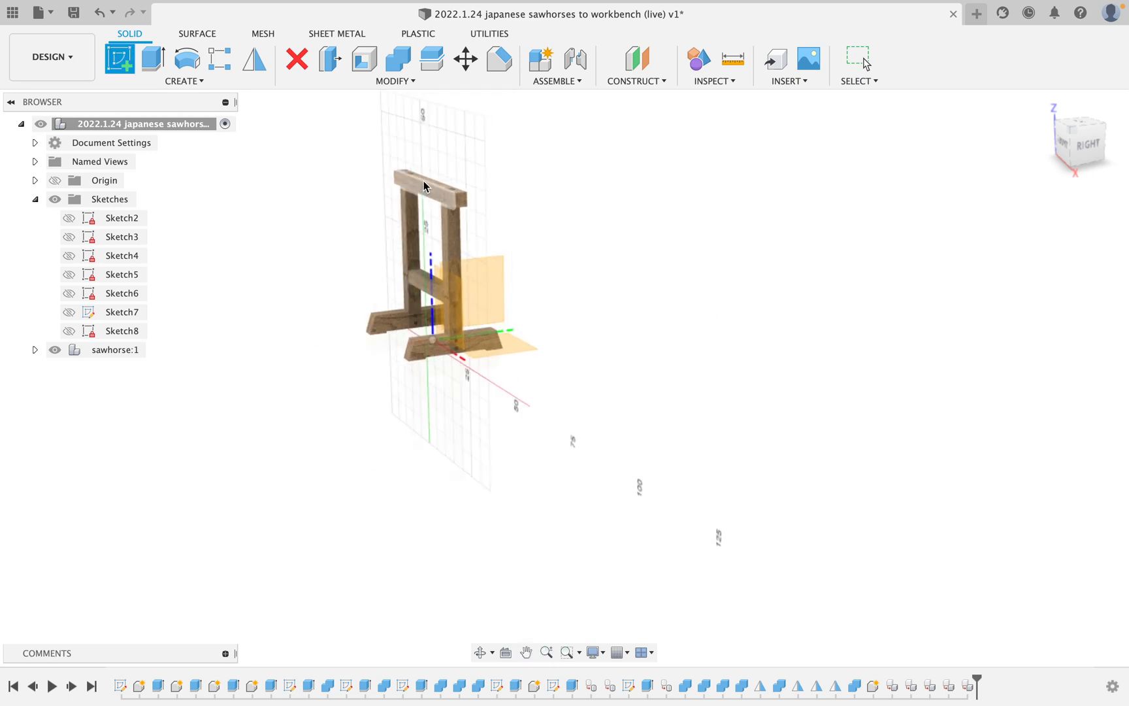
pyautogui.scroll(8, 425, 182)
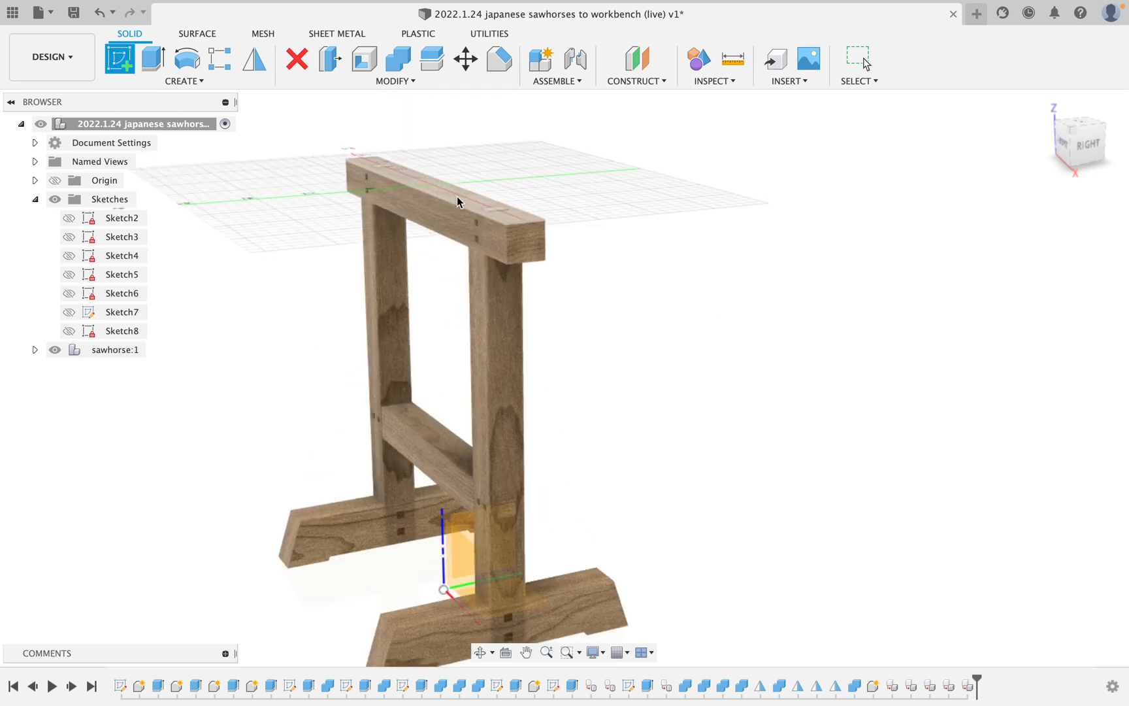
pyautogui.keyDown('shift'); pyautogui.moveTo(459, 192); pyautogui.dragTo(456, 253, button='middle'); pyautogui.keyUp('shift')
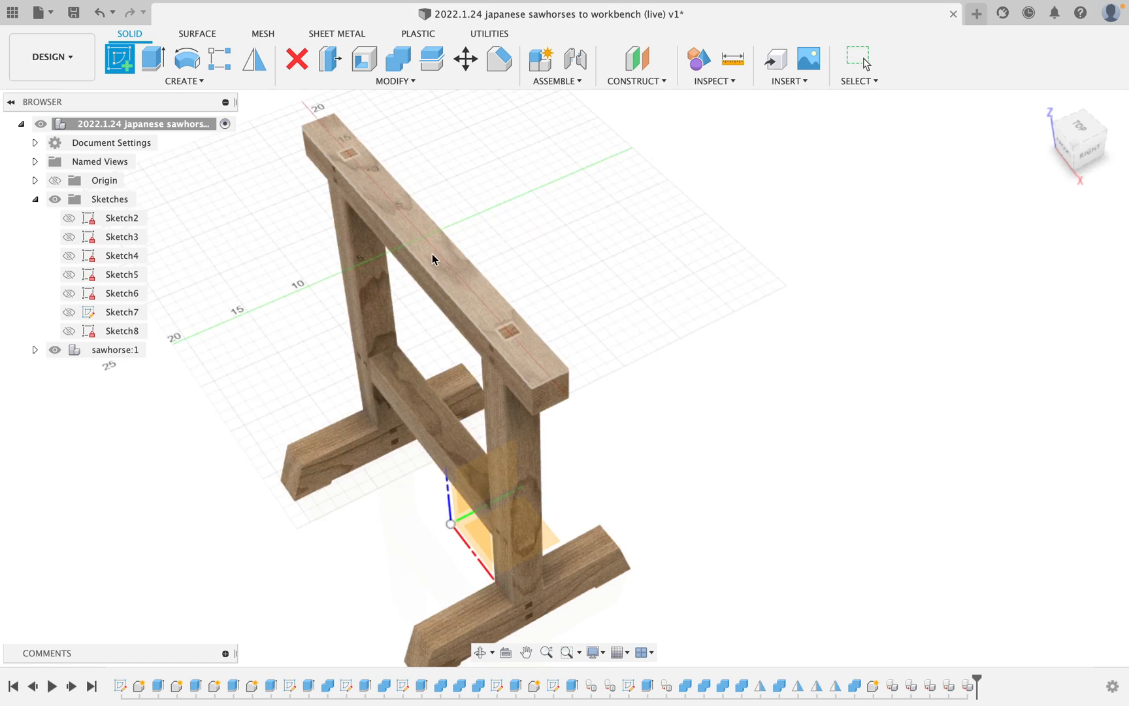
pyautogui.click(431, 259)
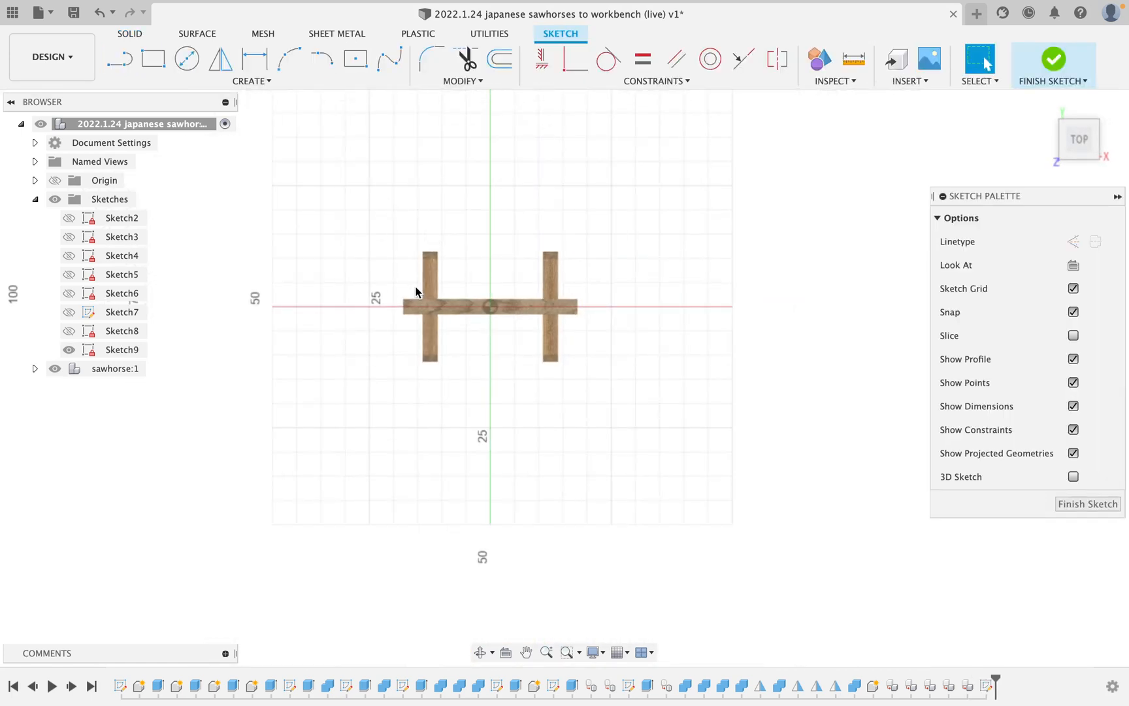
# - Sketch a straight line from the origin along the negative Y axis, perpendicular to the top beam and extending beyond the feet
pyautogui.press('l')
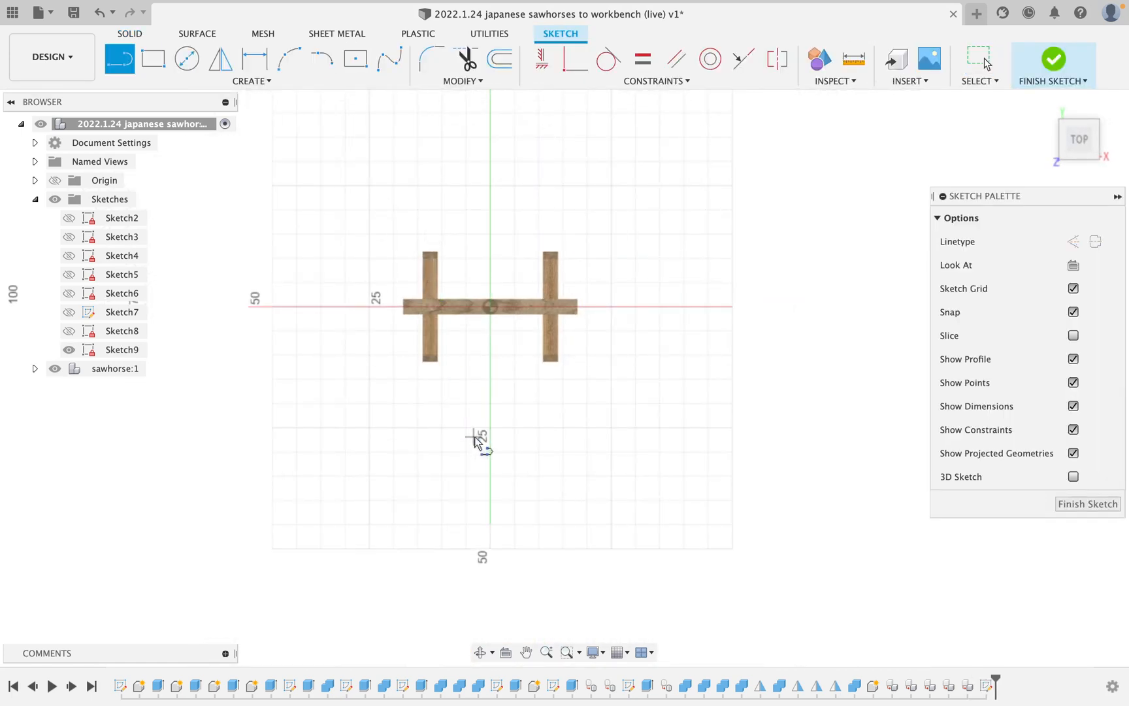
pyautogui.click(491, 307)
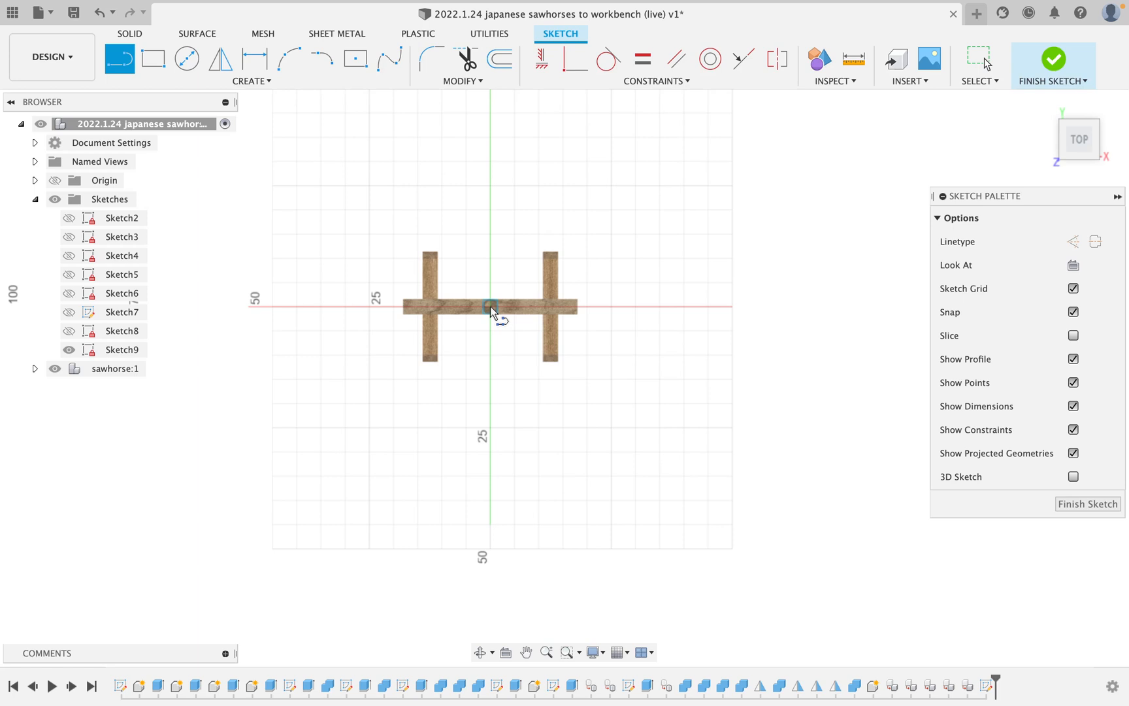
pyautogui.click(490, 468)
pyautogui.press('Escape')
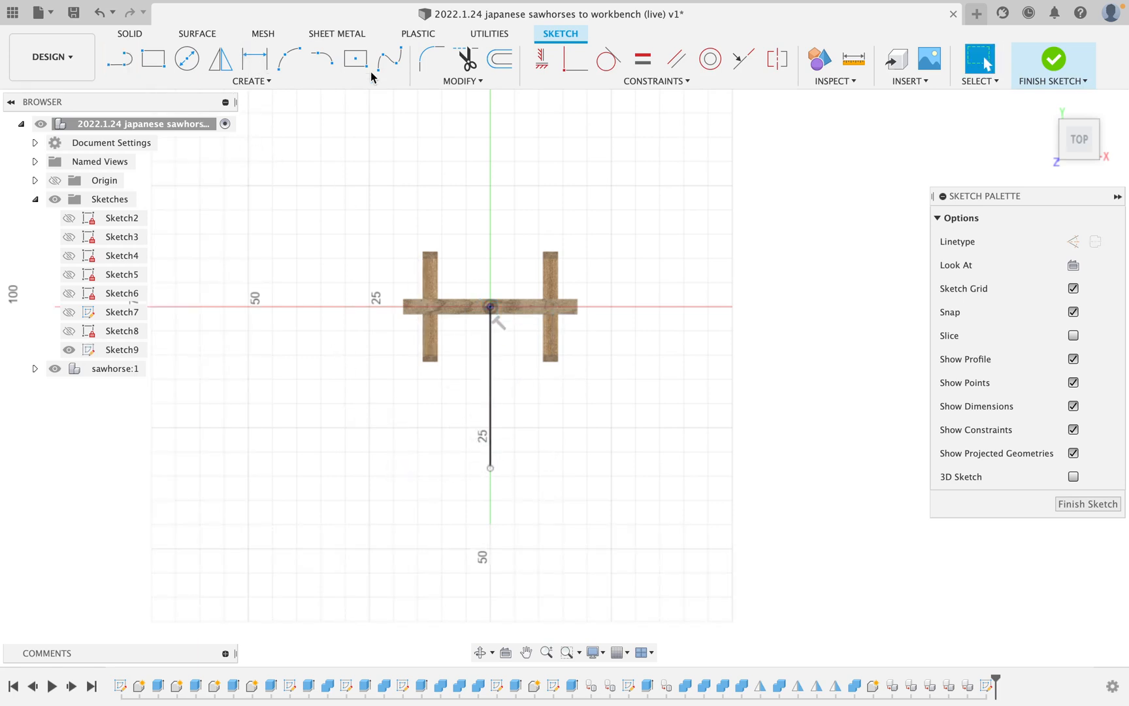
# - Sketch a center rectangle about 50 in wide, centered on the line and enclosing the whole sawhorse
pyautogui.click(357, 60)
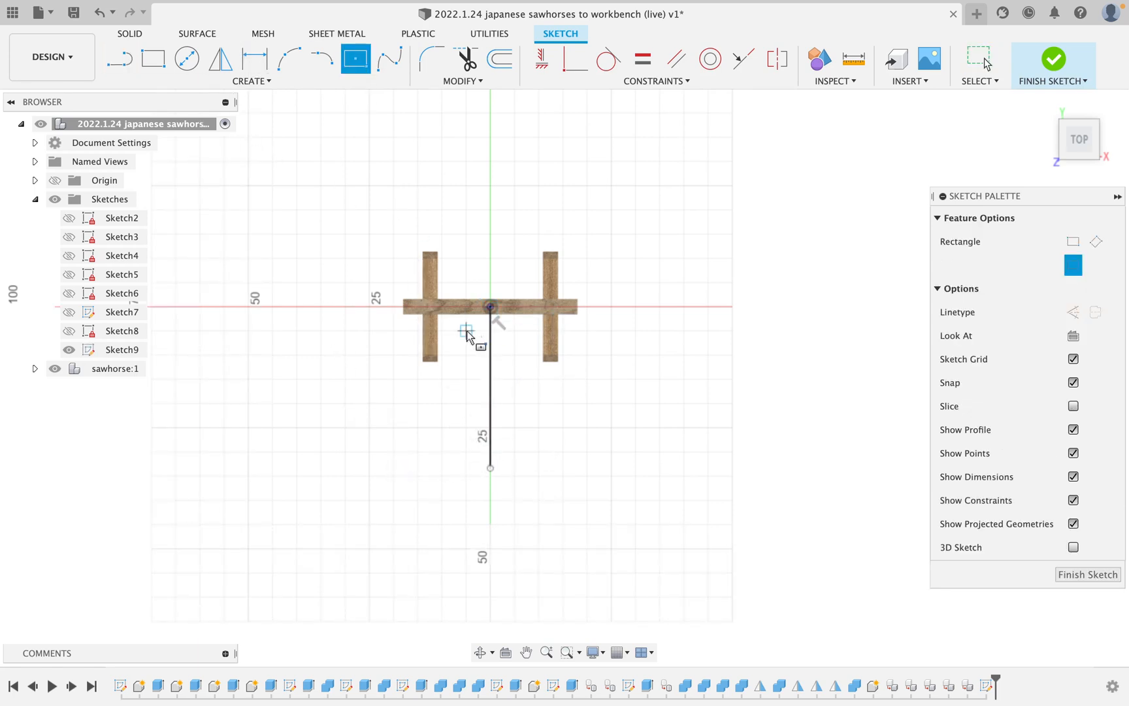
pyautogui.click(490, 411)
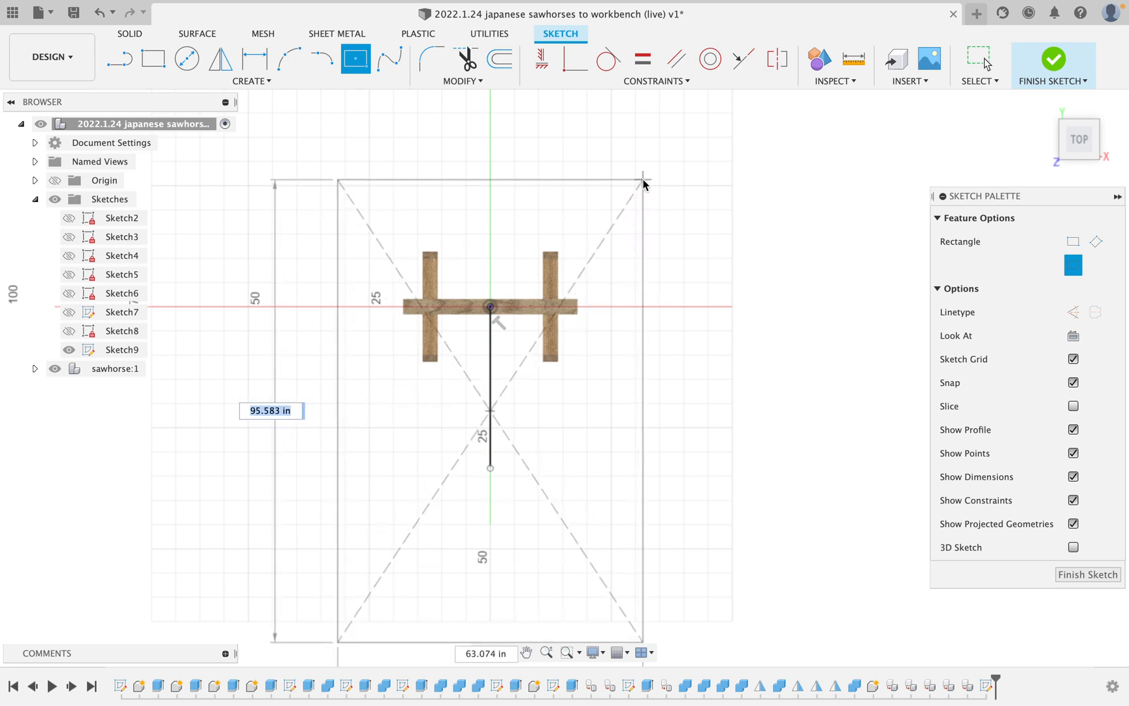
pyautogui.click(611, 209)
pyautogui.press('Escape')
# - Convert the line running from the origin into construction geometry
pyautogui.click(490, 364)
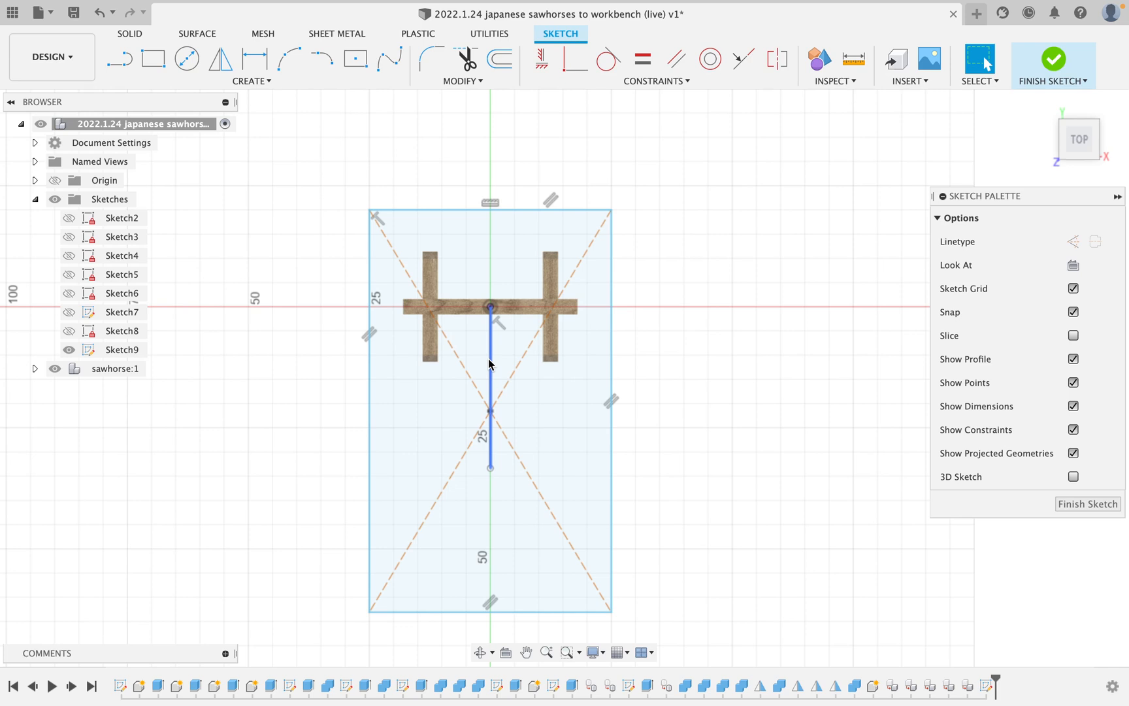
pyautogui.press('x')
pyautogui.click(675, 353)
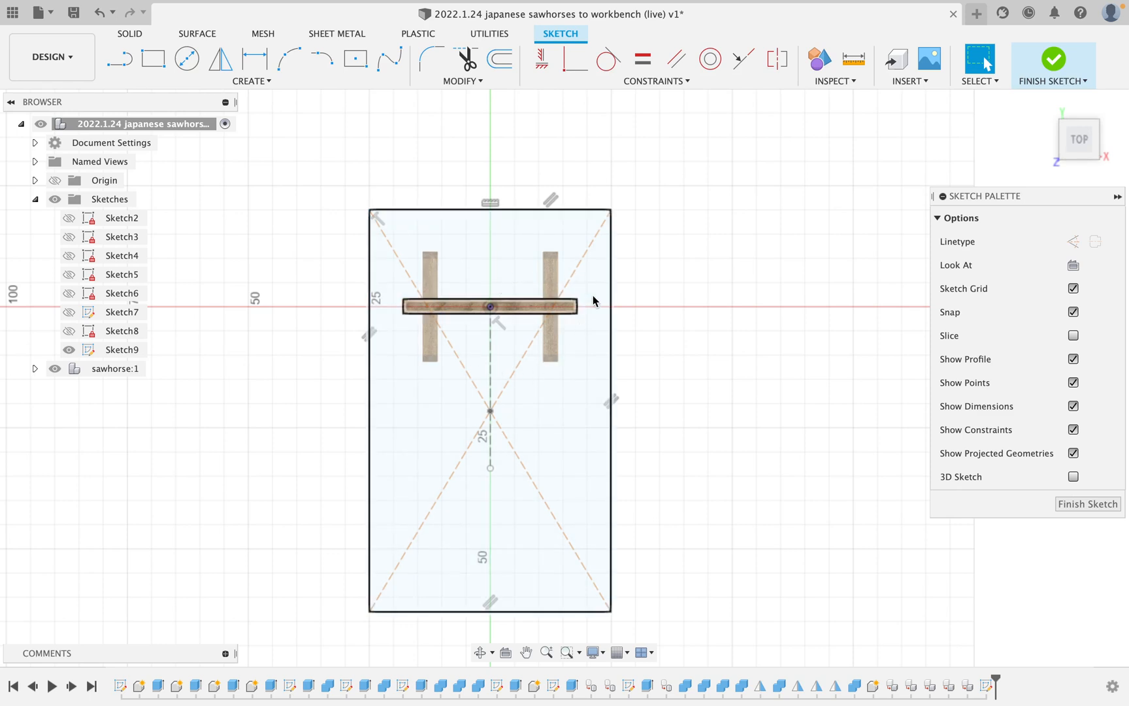
# - Dimension the rectangle's short side and set its width to 38 in
pyautogui.press('d')
pyautogui.click(501, 210)
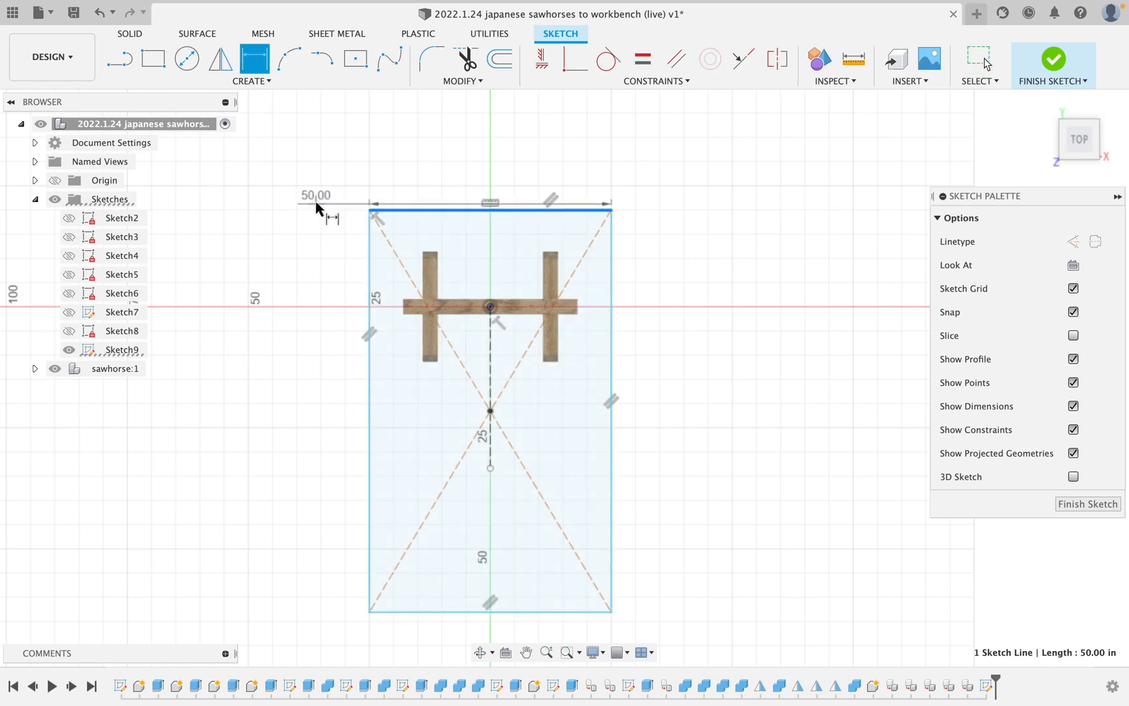
pyautogui.click(330, 204)
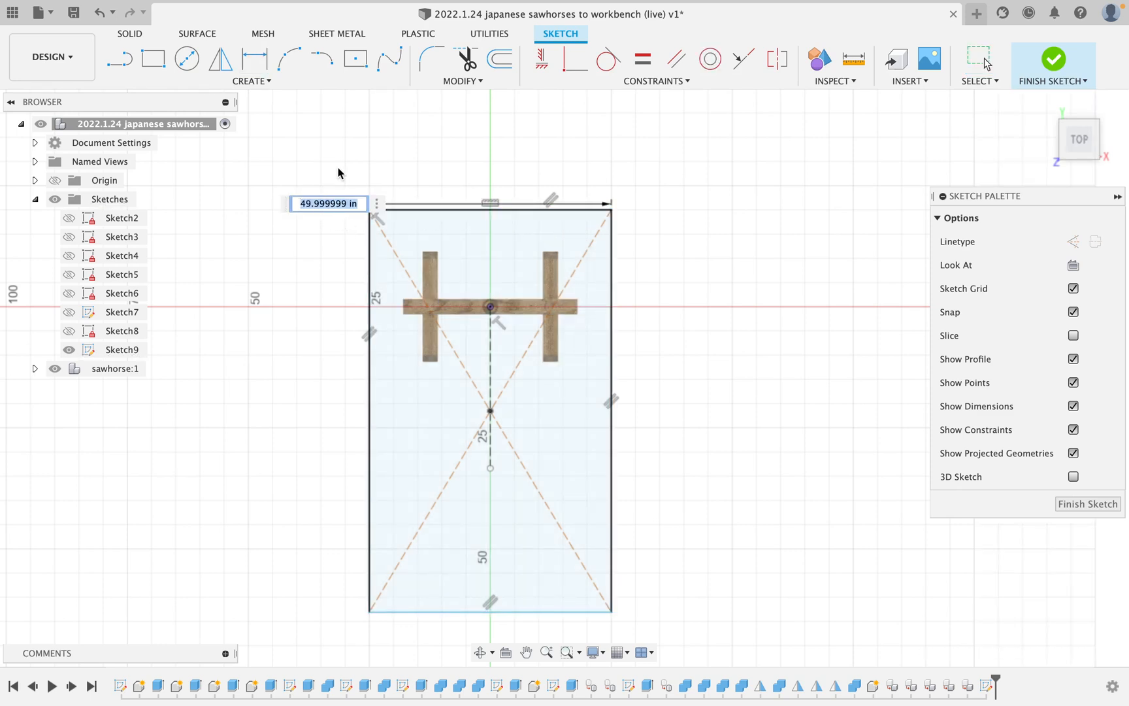
pyautogui.write('38')
pyautogui.press('Return')
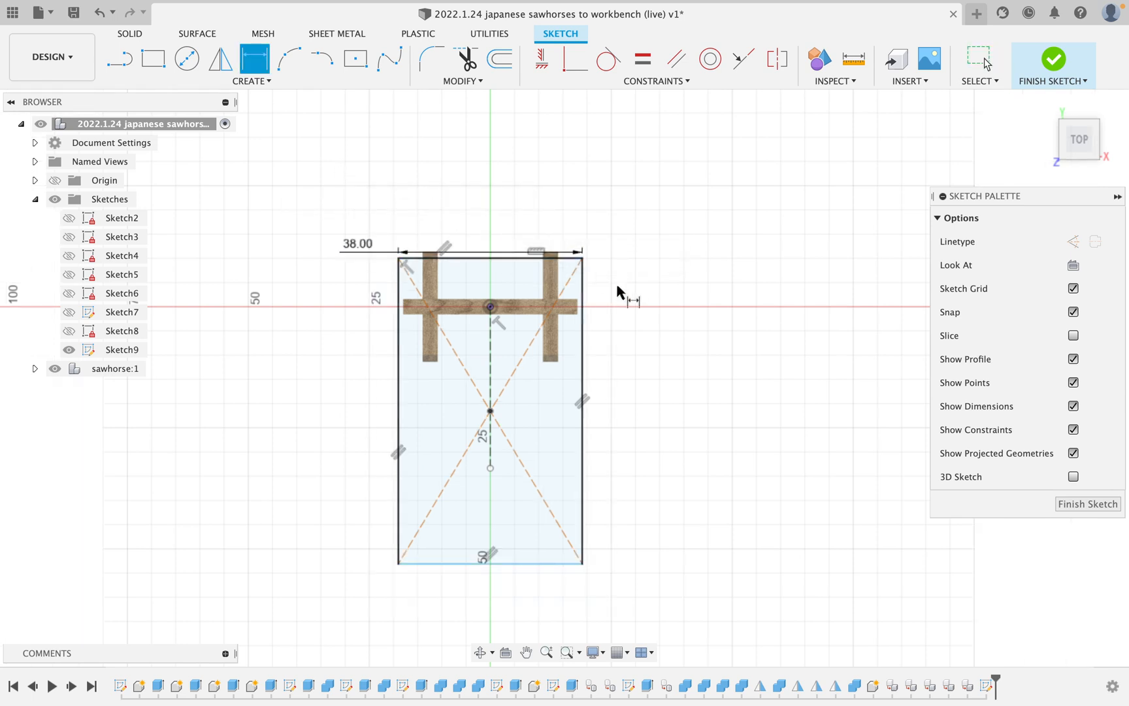
pyautogui.click(579, 299)
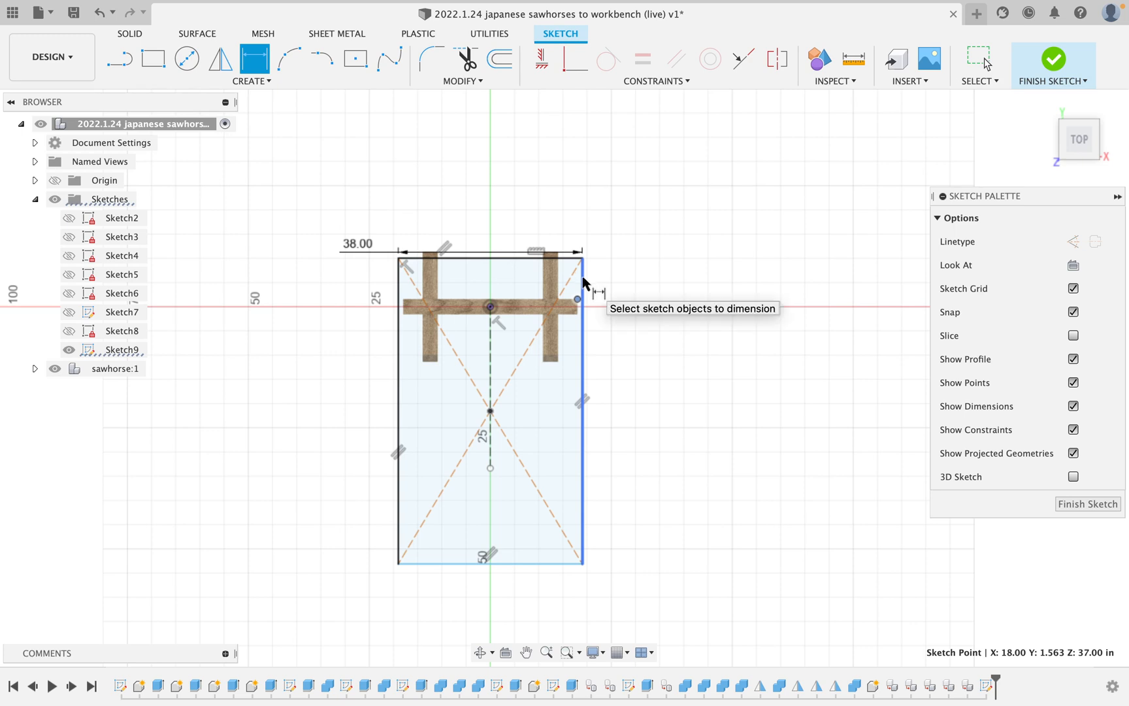
pyautogui.click(583, 289)
pyautogui.press('Escape')
# - Dimension the rectangle's long side and set its length to 72 in
pyautogui.press('d')
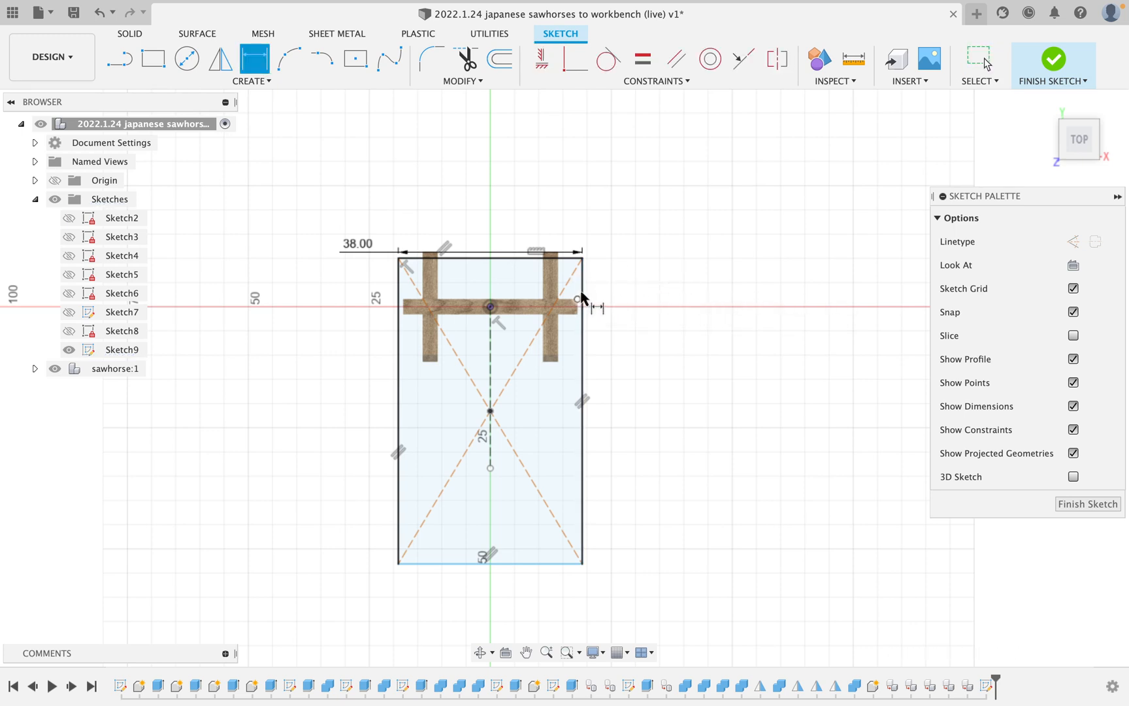
pyautogui.click(583, 295)
pyautogui.click(687, 299)
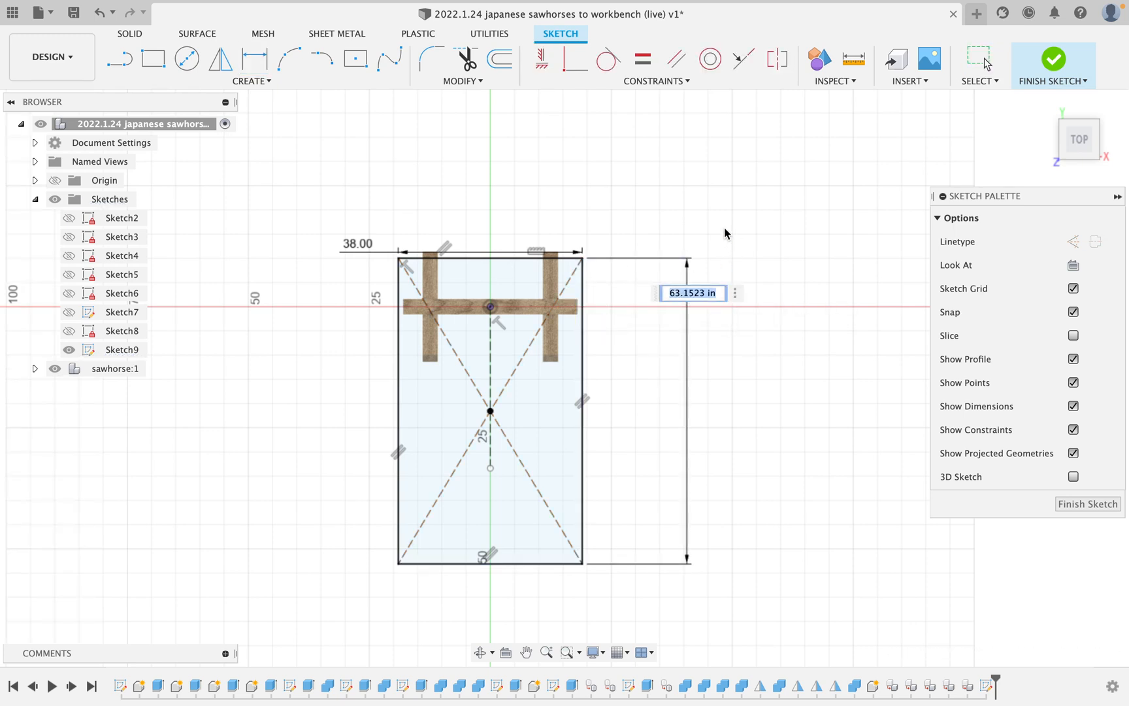
pyautogui.press('Return')
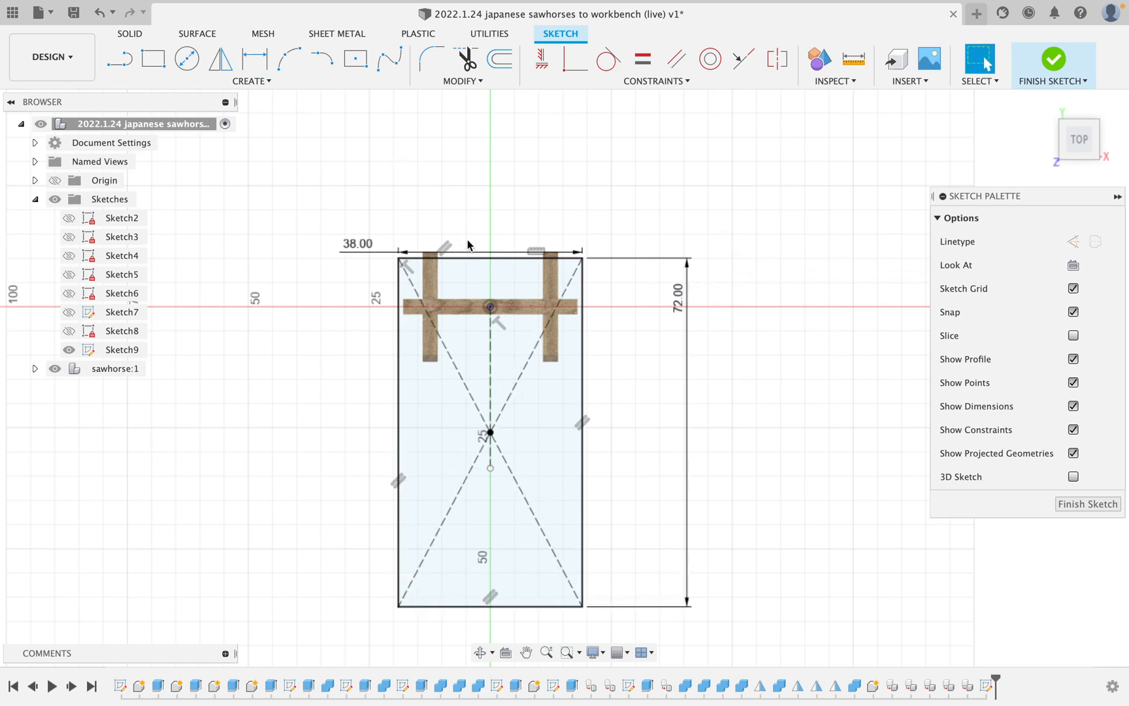
# - Move the rectangle outward by its short edge near the sawhorse so it extends past the feet
pyautogui.moveTo(501, 261)
pyautogui.mouseDown()
pyautogui.moveTo(517, 245)
pyautogui.moveTo(496, 308)
pyautogui.moveTo(514, 251)
pyautogui.mouseUp()
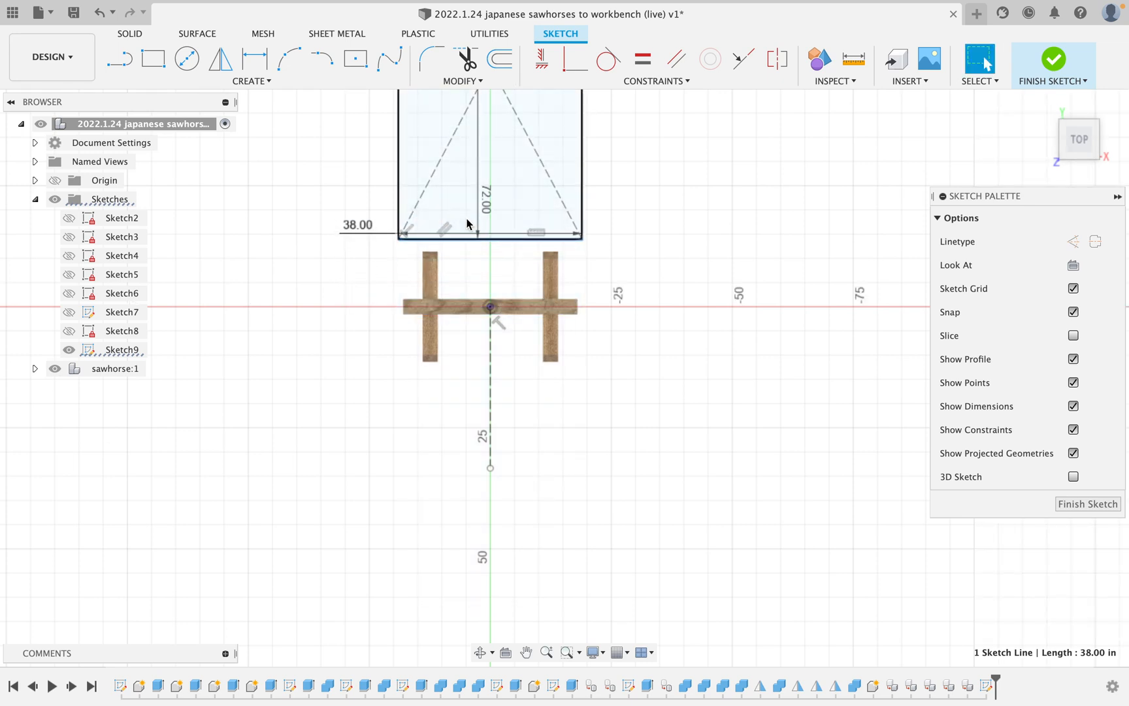
pyautogui.press('d')
pyautogui.scroll(5, 548, 255)
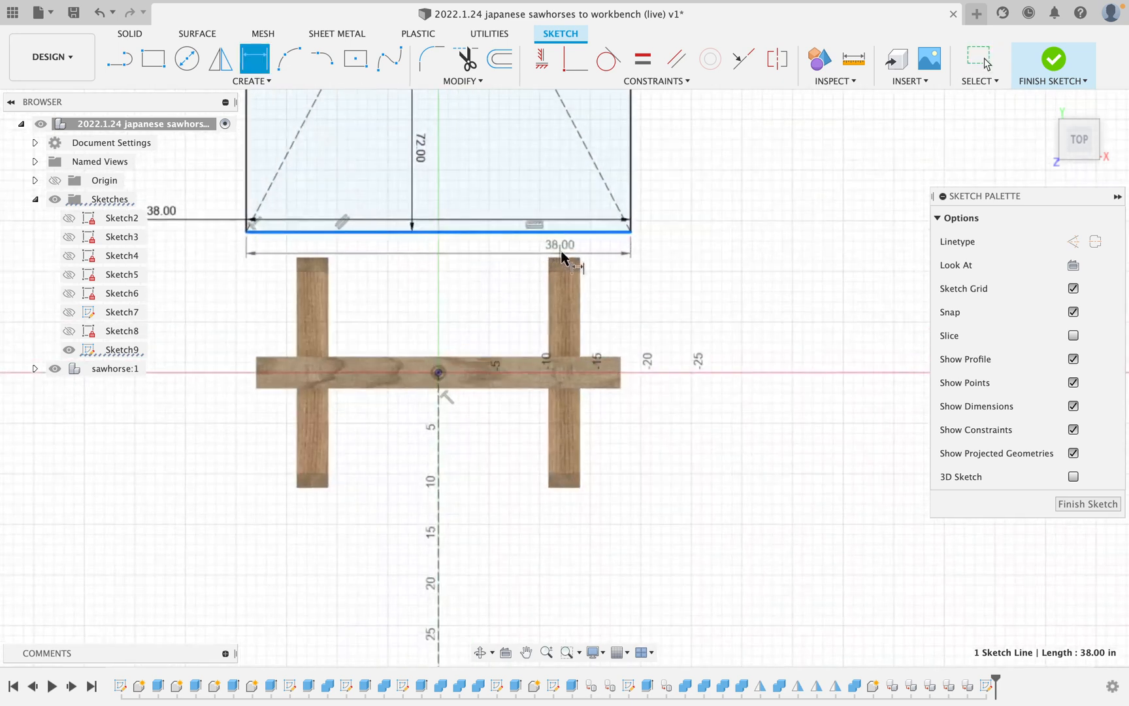
pyautogui.press('Escape')
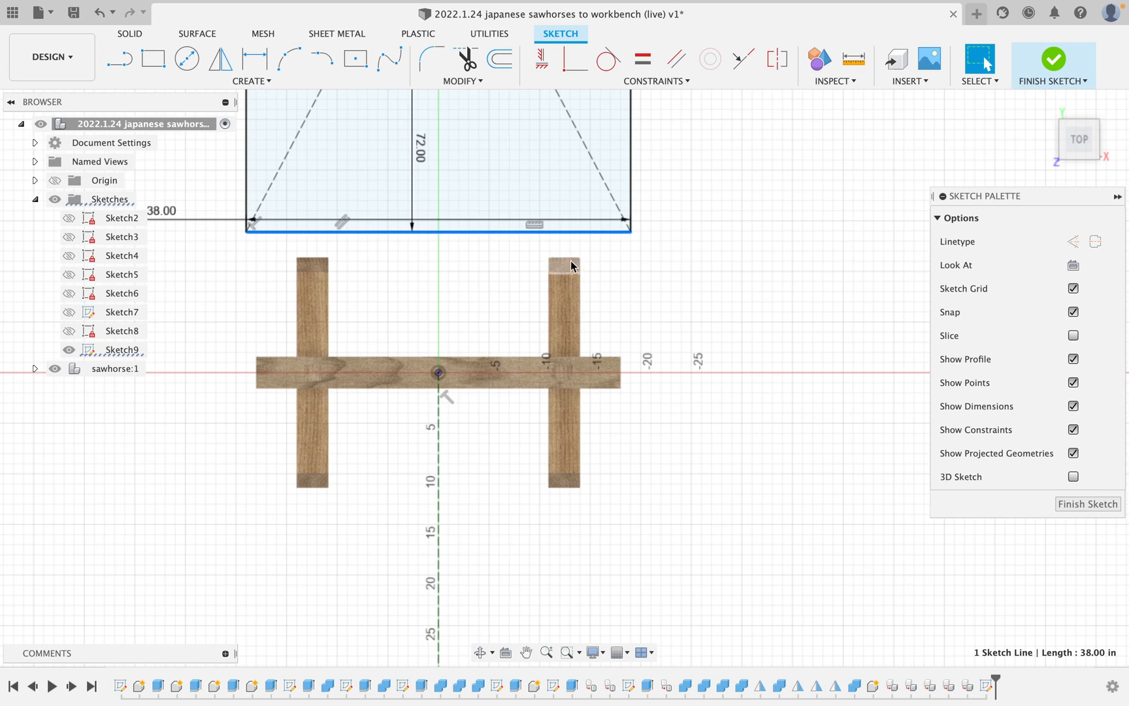
pyautogui.press('p')
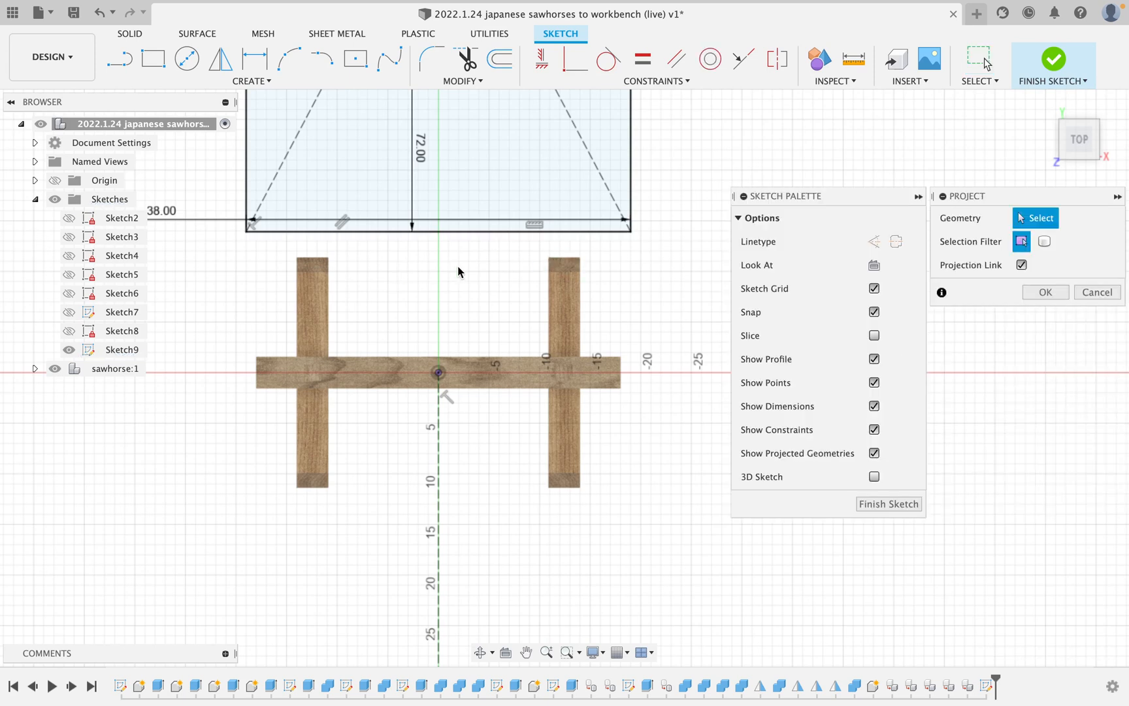
pyautogui.press('Escape')
# - Dimension the rectangle's near short edge from the top beam's long edge and set the distance to 12 in
pyautogui.press('d')
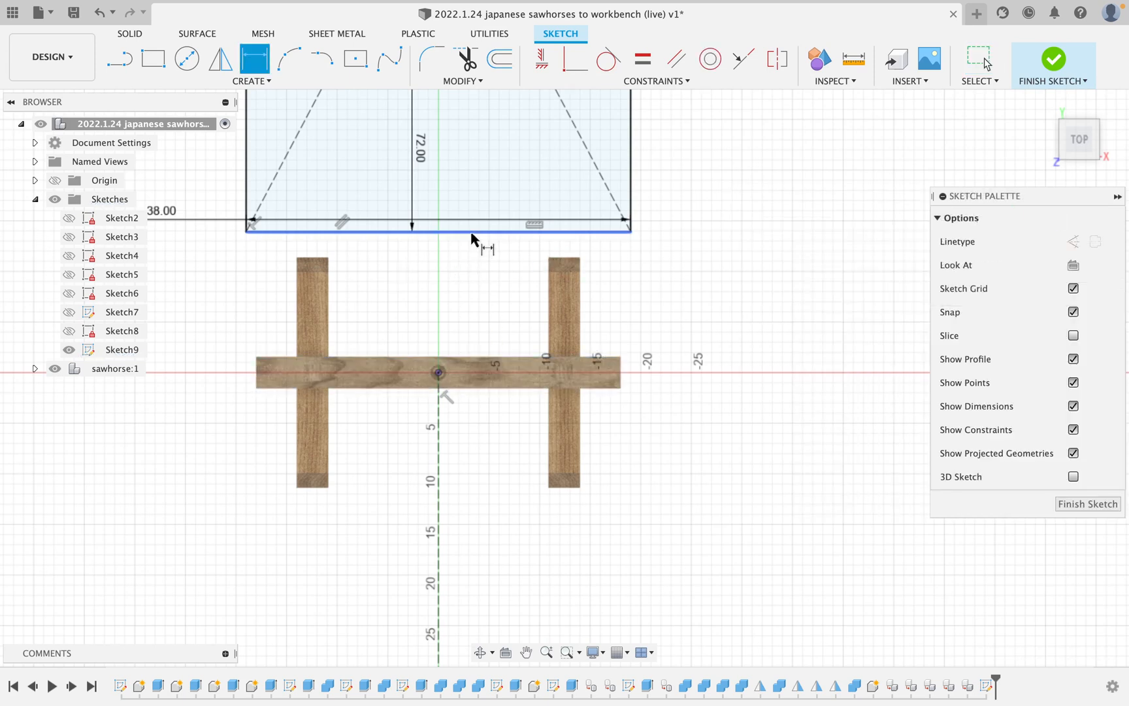
pyautogui.click(472, 230)
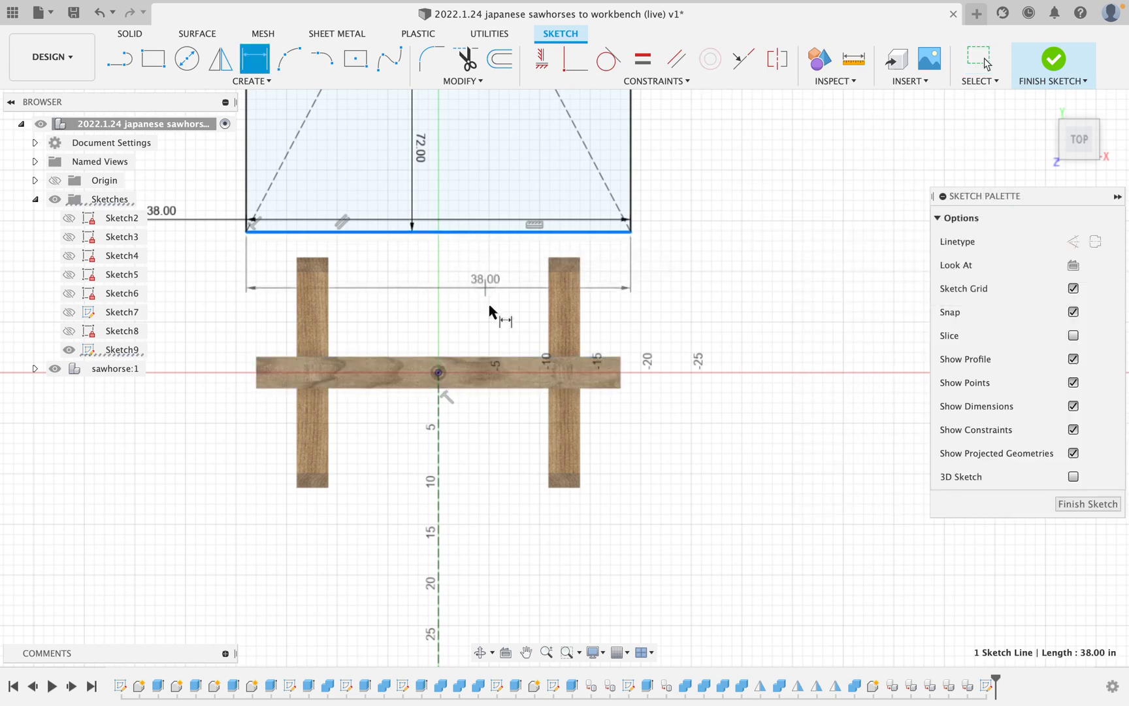
pyautogui.click(497, 356)
pyautogui.click(675, 294)
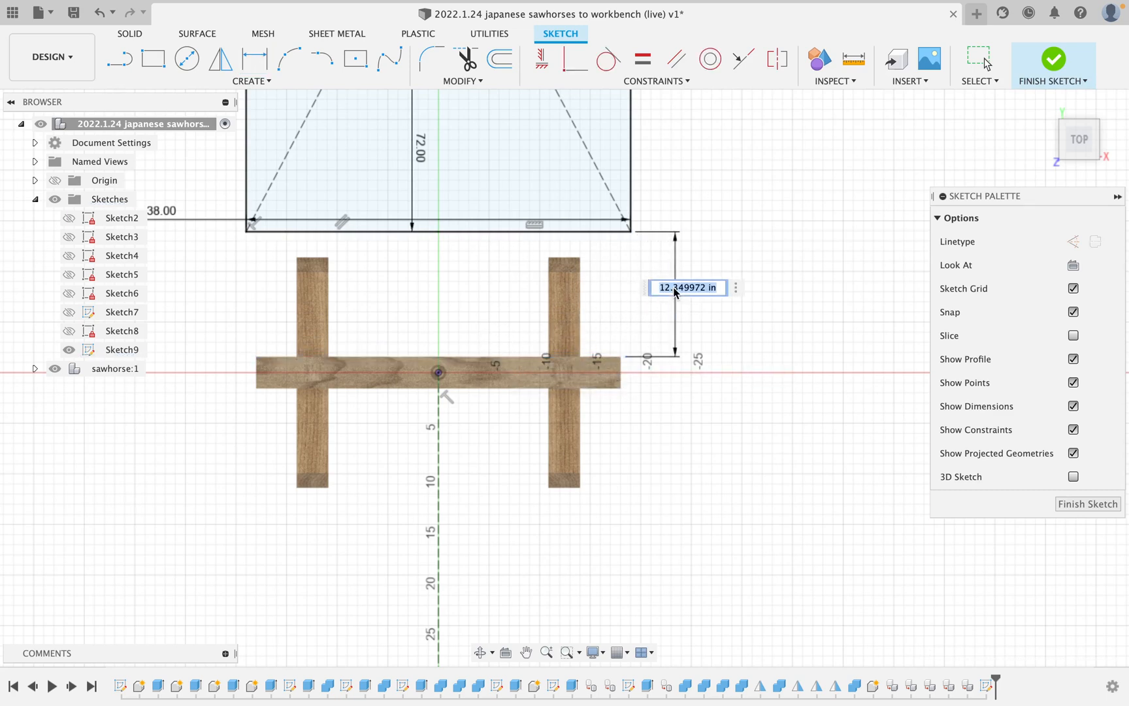
pyautogui.write('12')
pyautogui.press('Return')
# - Undo the 12 in offset, the rectangle's move and the 72 in length
pyautogui.scroll(-5, 693, 245)
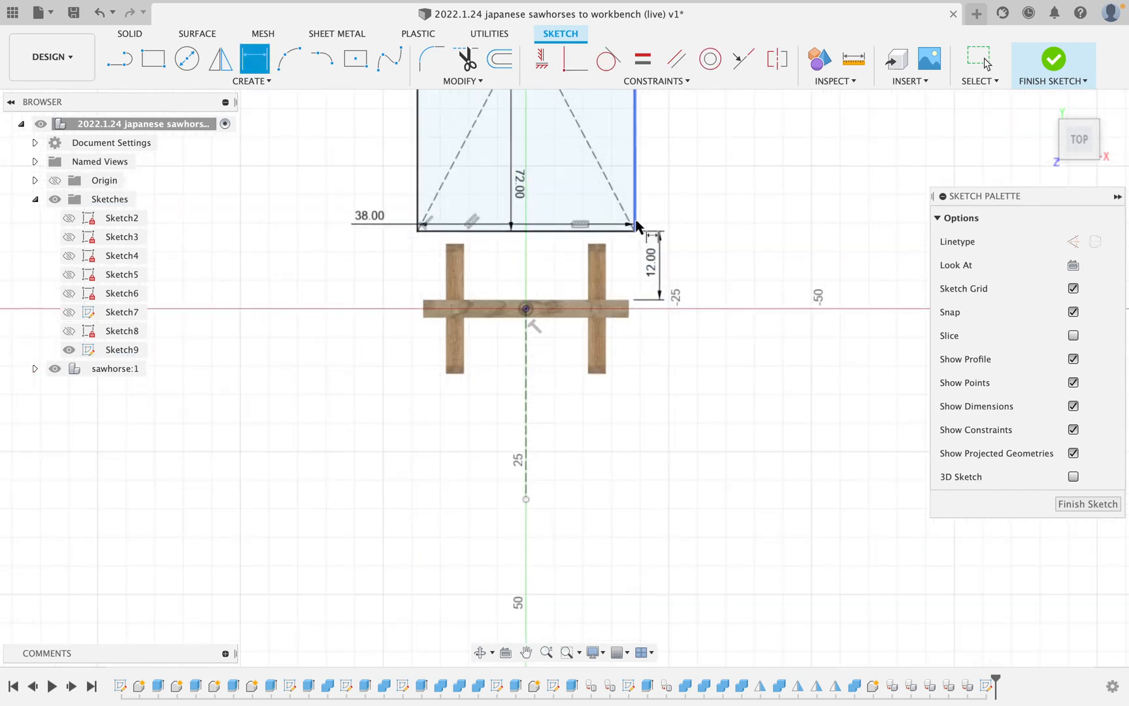
pyautogui.scroll(-4, 635, 218)
pyautogui.press('Escape')
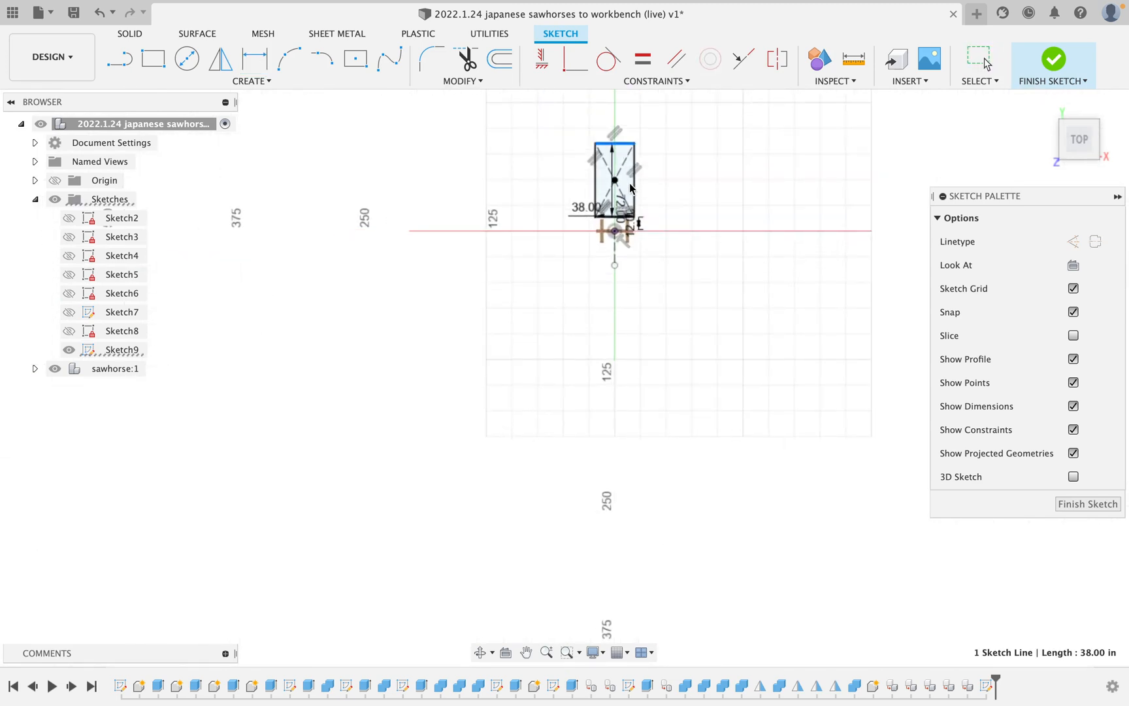
pyautogui.press('Escape')
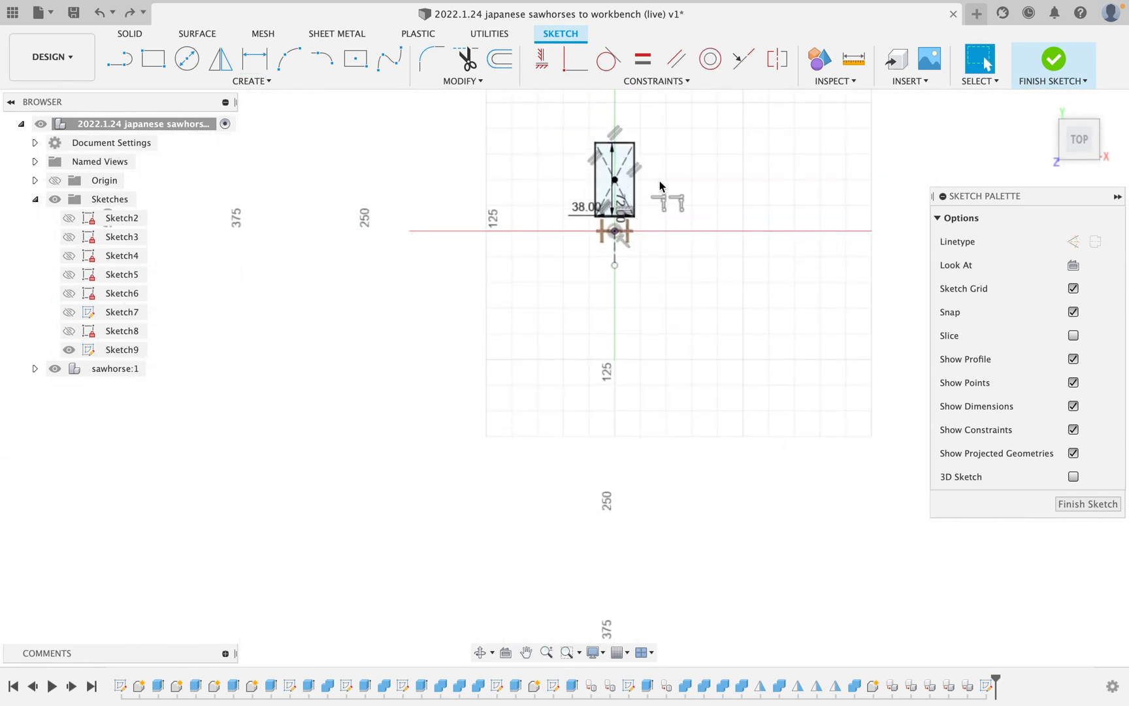
pyautogui.scroll(5, 660, 190)
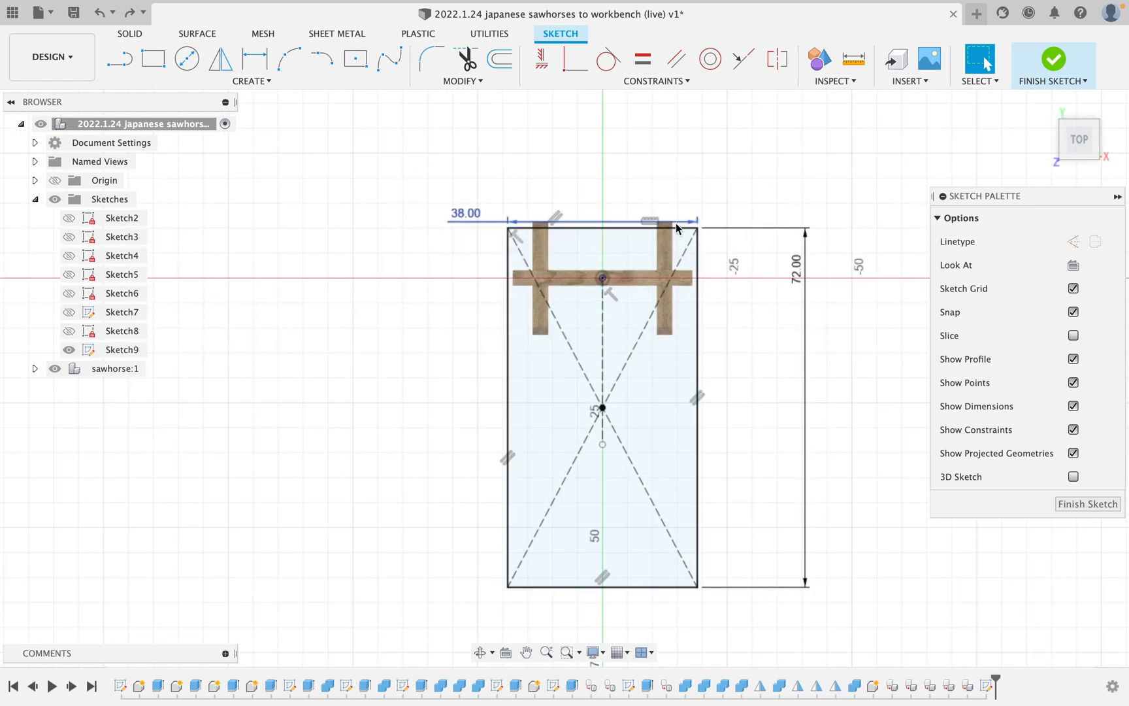
pyautogui.press('super+z')
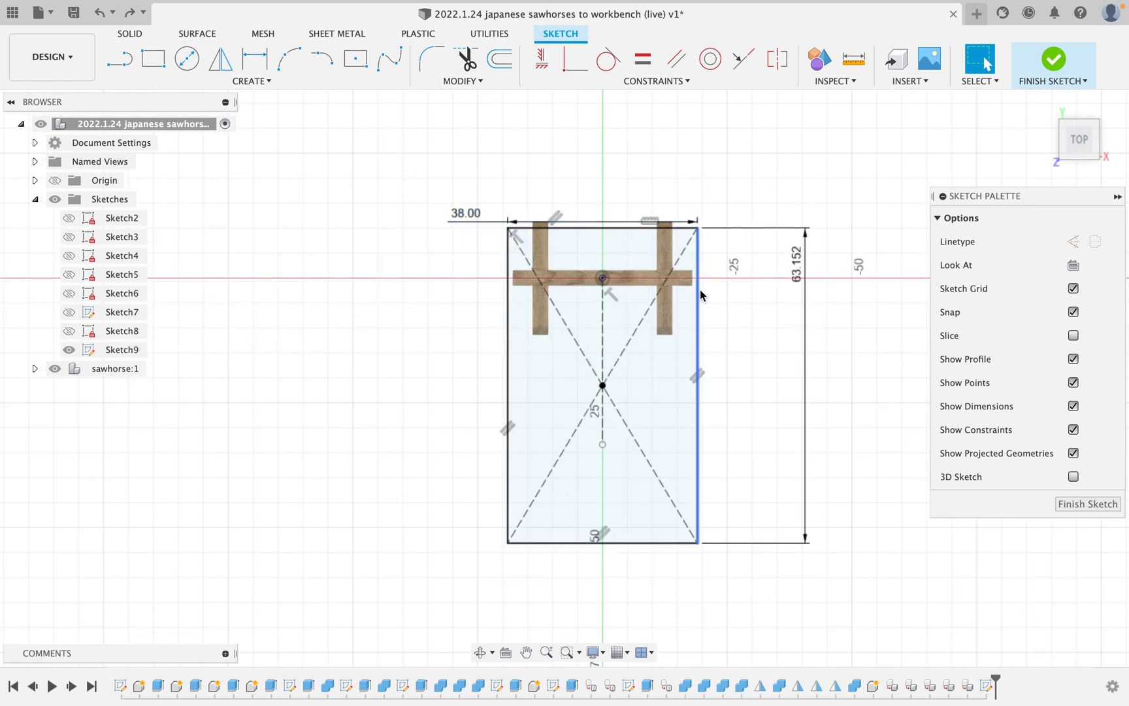
# - Move the rectangle's short edge out beyond the sawhorse's feet and set the long side to 72 in
pyautogui.moveTo(647, 230); pyautogui.dragTo(650, 213)
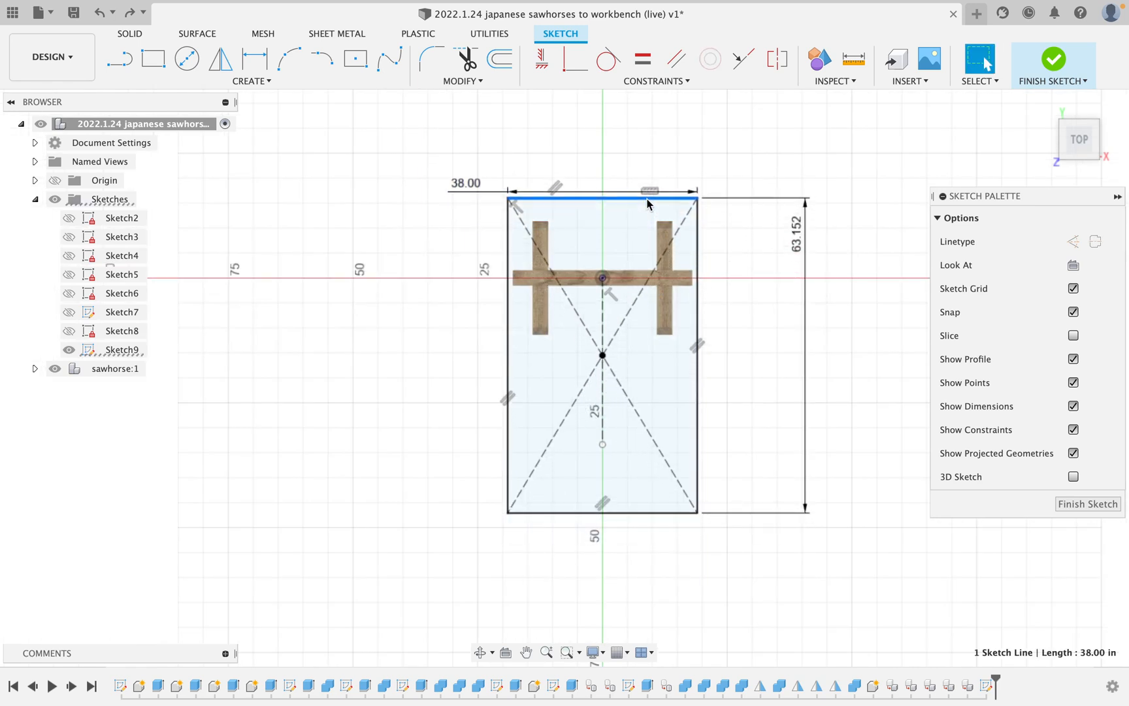
pyautogui.doubleClick(795, 233)
pyautogui.write('72')
pyautogui.press('Return')
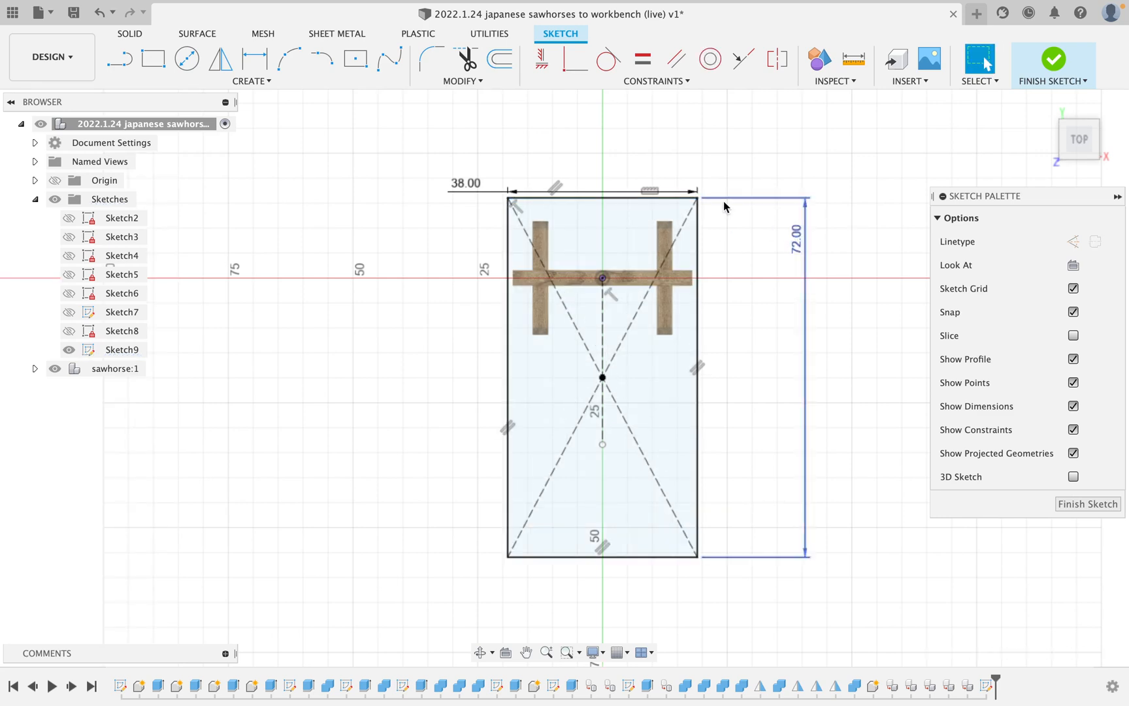
# - Dimension the top beam's outer long edge from the rectangle's nearest short edge and set the distance to 12 in
pyautogui.press('d')
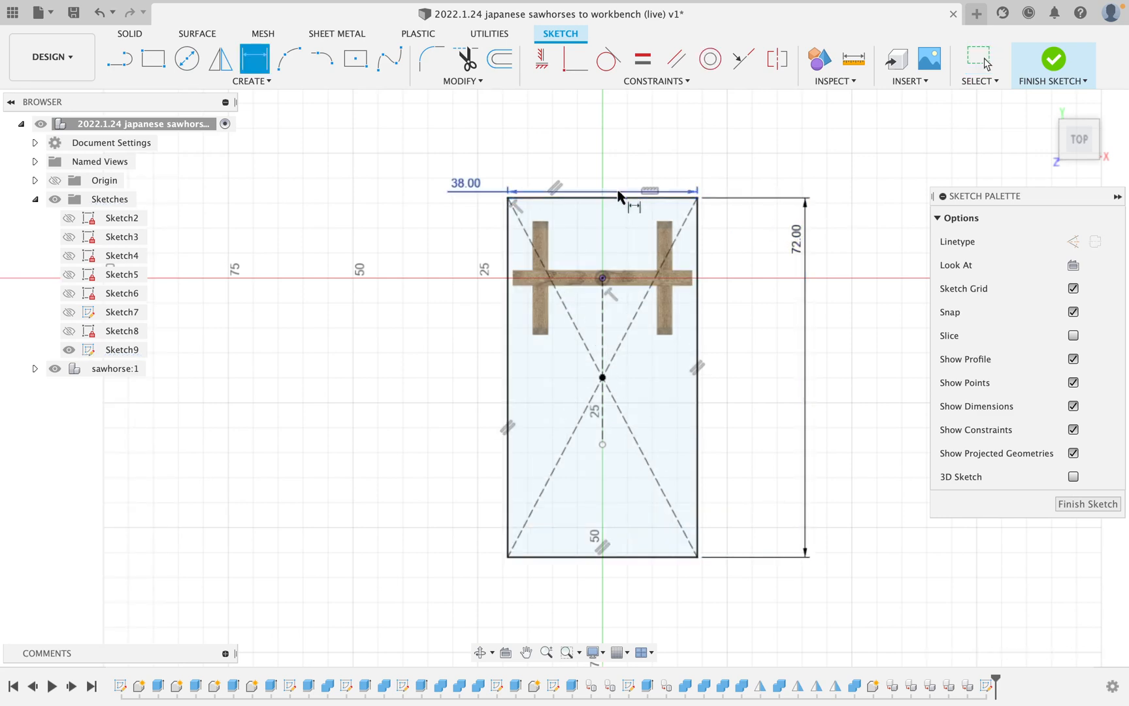
pyautogui.click(592, 270)
pyautogui.click(596, 198)
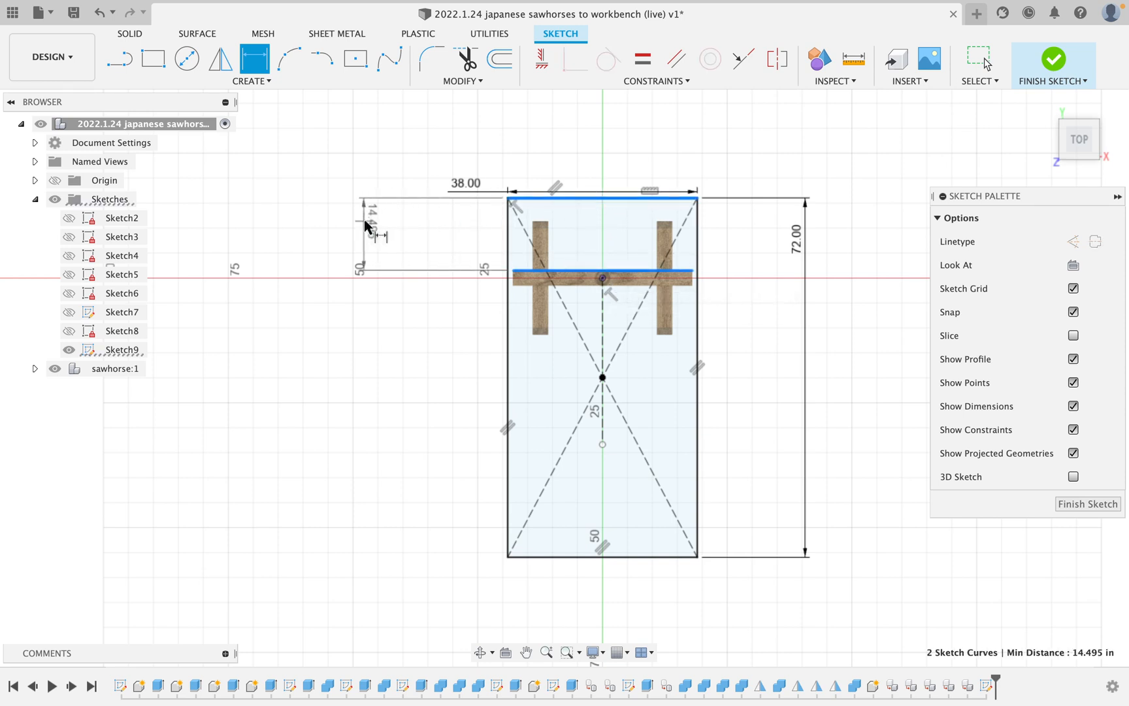
pyautogui.click(366, 225)
pyautogui.write('12')
pyautogui.press('Return')
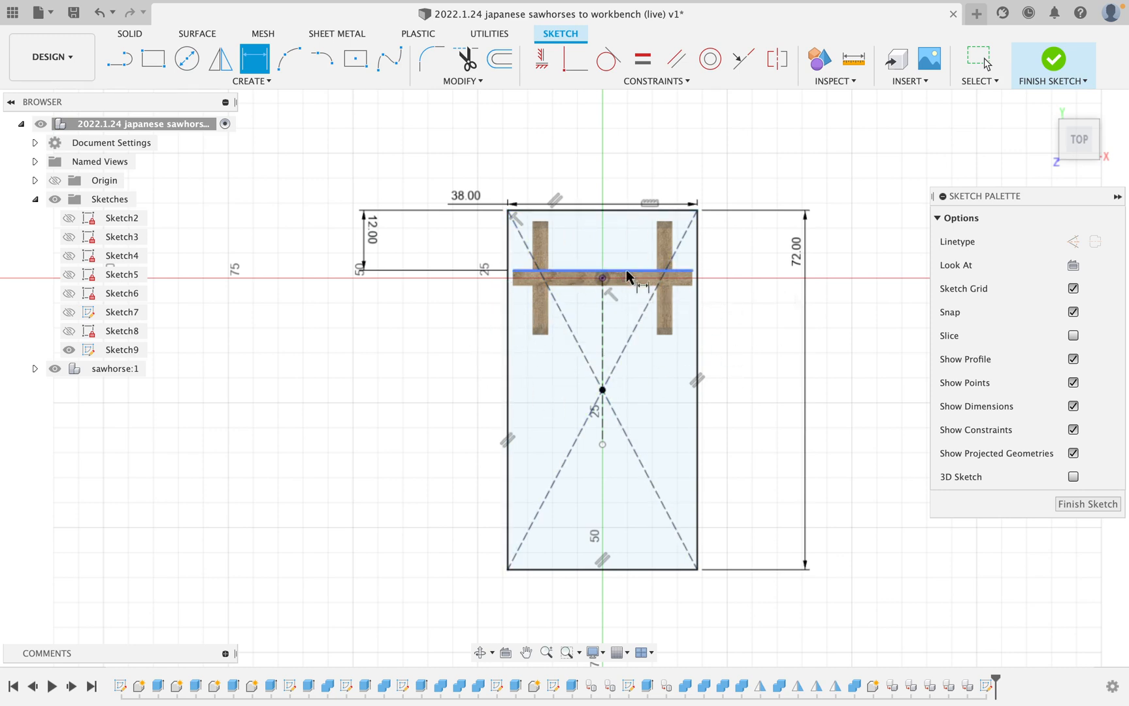
pyautogui.click(602, 278)
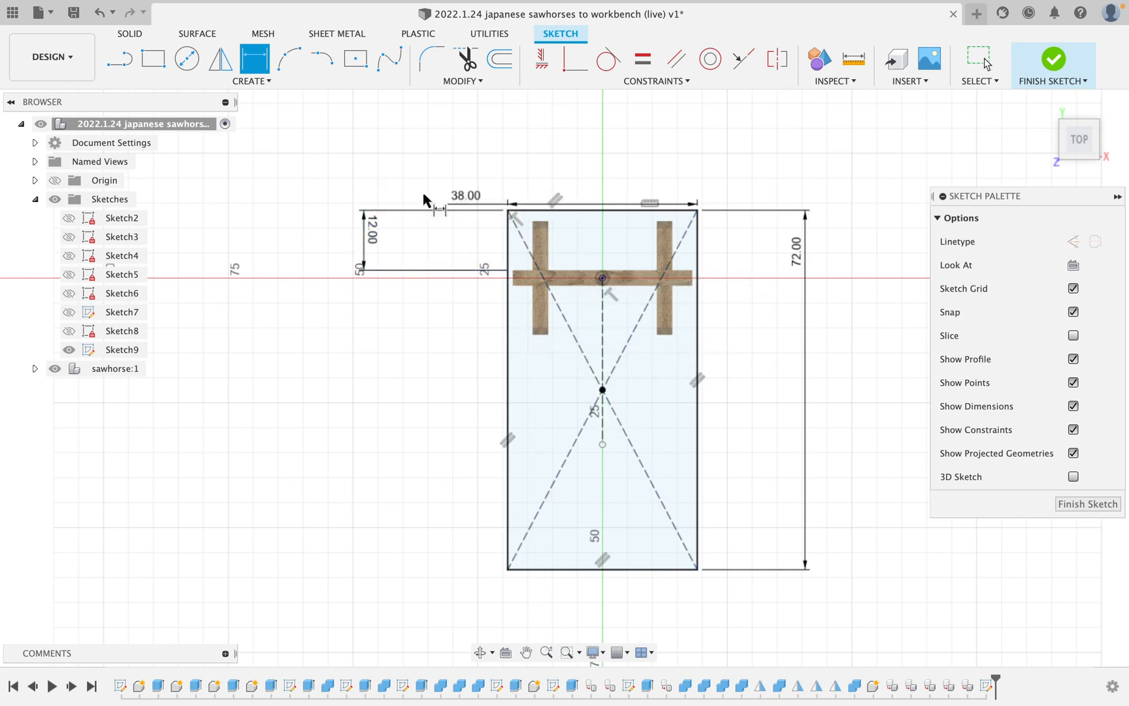
# - Finish the sketch and select all four benchtop profiles for Extrude, including the beam top and its two small joint areas
pyautogui.moveTo(1079, 134); pyautogui.dragTo(875, 121)
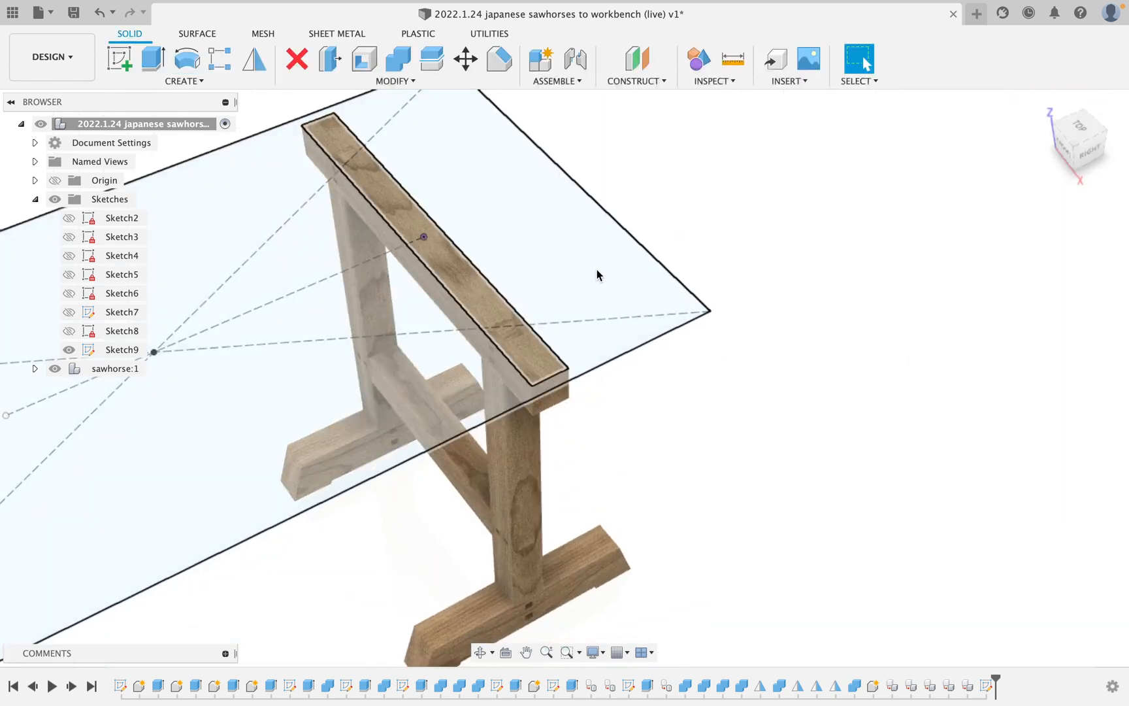
pyautogui.click(153, 58)
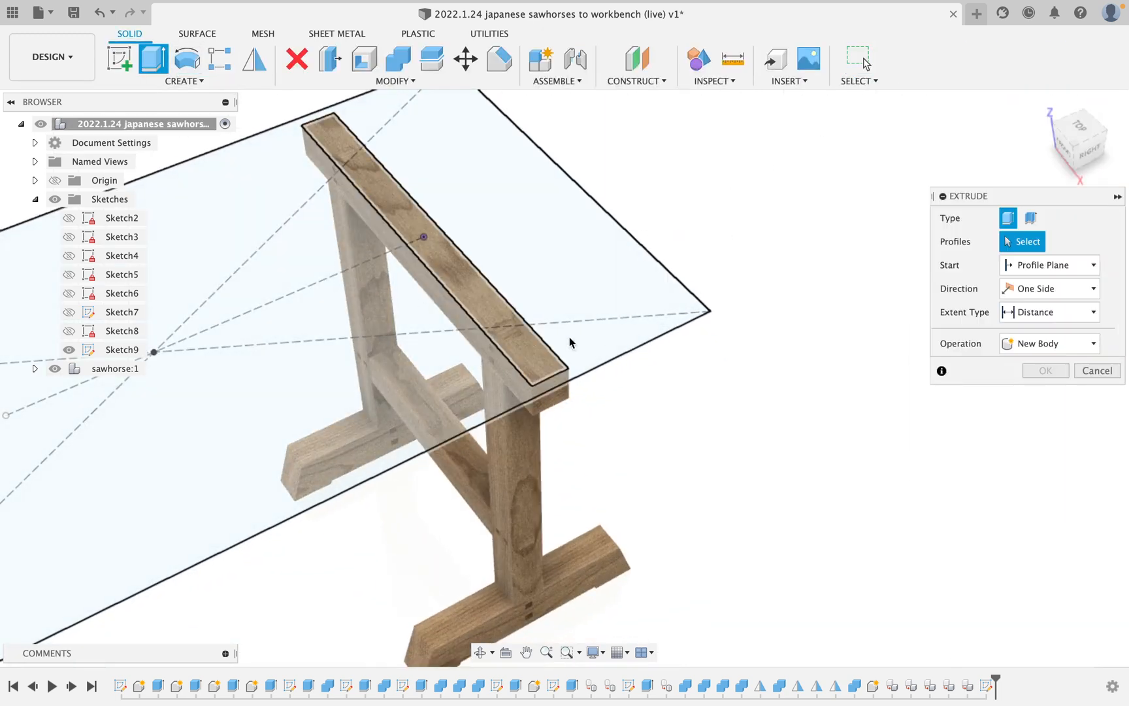
pyautogui.click(572, 272)
pyautogui.click(451, 268)
pyautogui.click(507, 326)
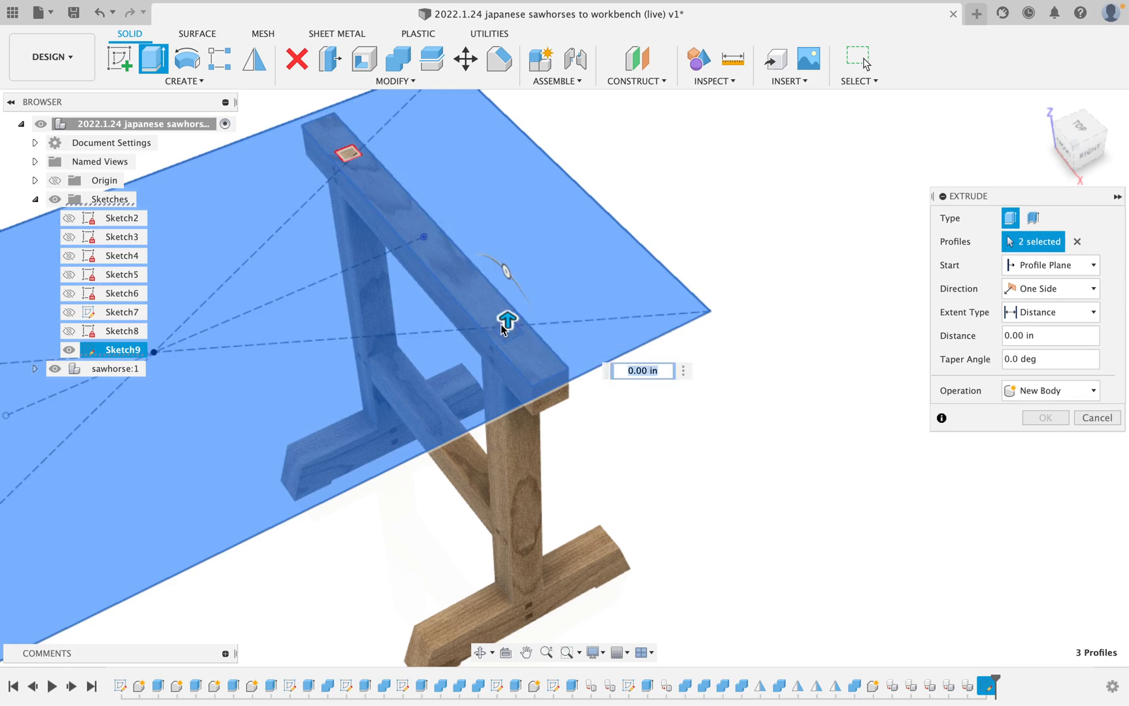
pyautogui.click(337, 151)
pyautogui.keyDown('shift'); pyautogui.moveTo(336, 152); pyautogui.dragTo(627, 376, button='middle'); pyautogui.keyUp('shift')
pyautogui.scroll(5, 768, 361)
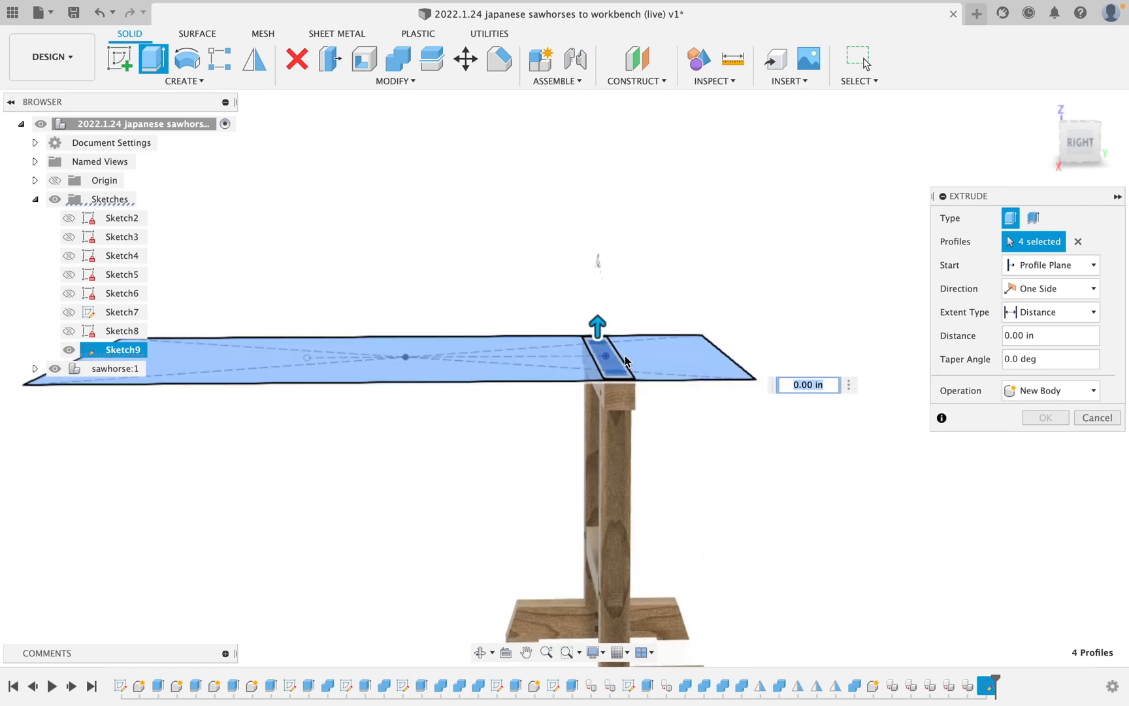
# - Start the benchtop extrusion at an offset of -0.5 in from the profile plane
pyautogui.click(1039, 265)
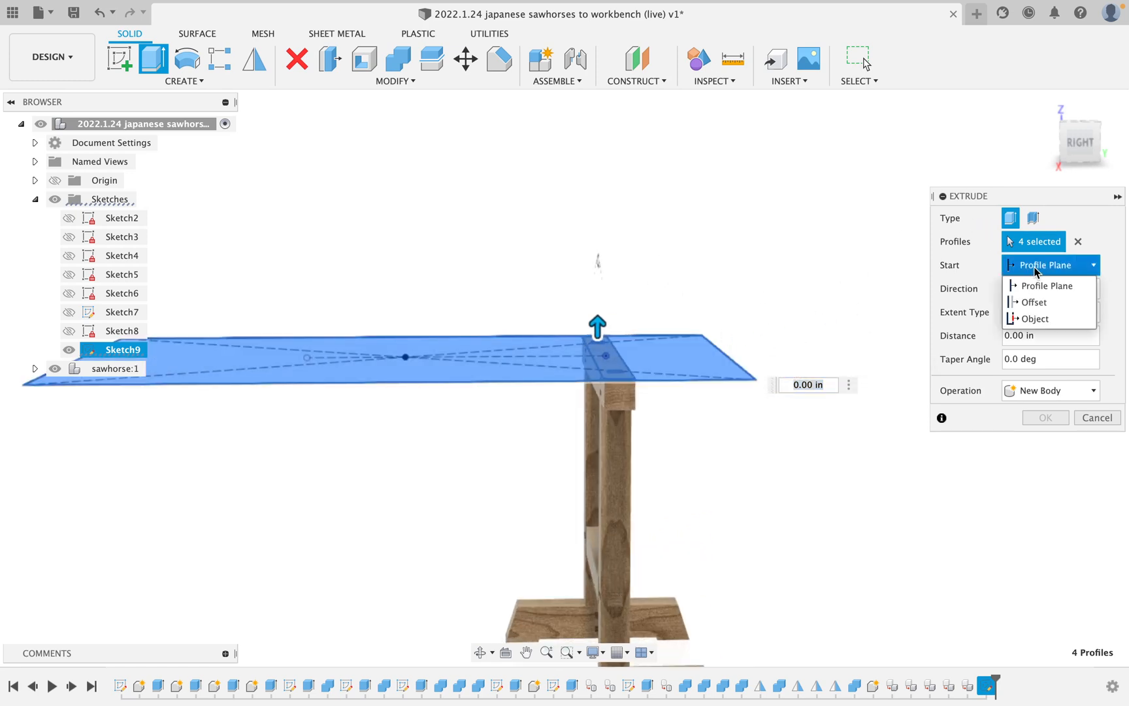
pyautogui.click(1044, 308)
pyautogui.click(1072, 288)
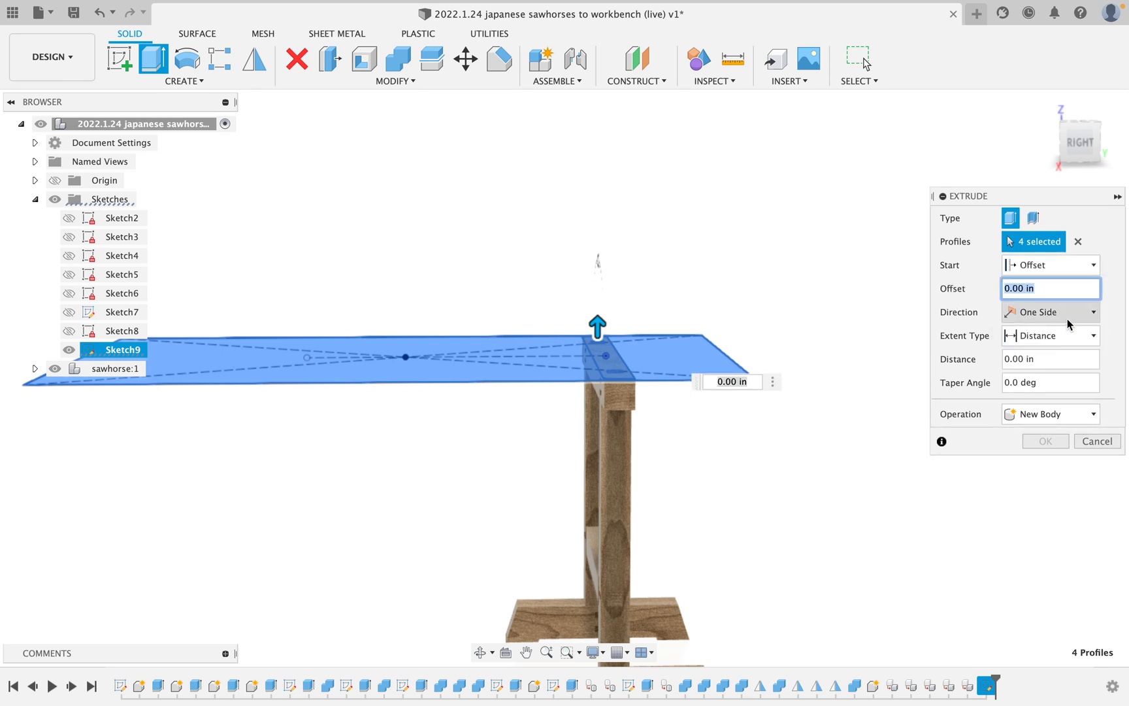
pyautogui.write('.5')
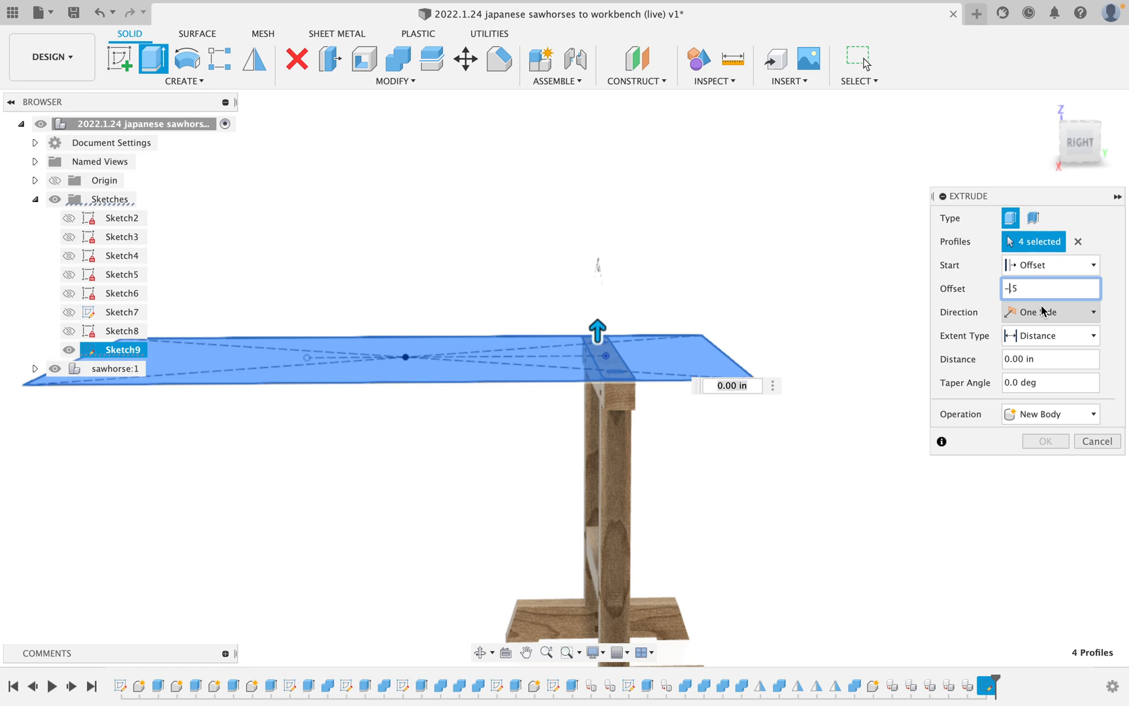
# - Extrude the benchtop profiles 3 1/8 in as a new component
pyautogui.click(1052, 359)
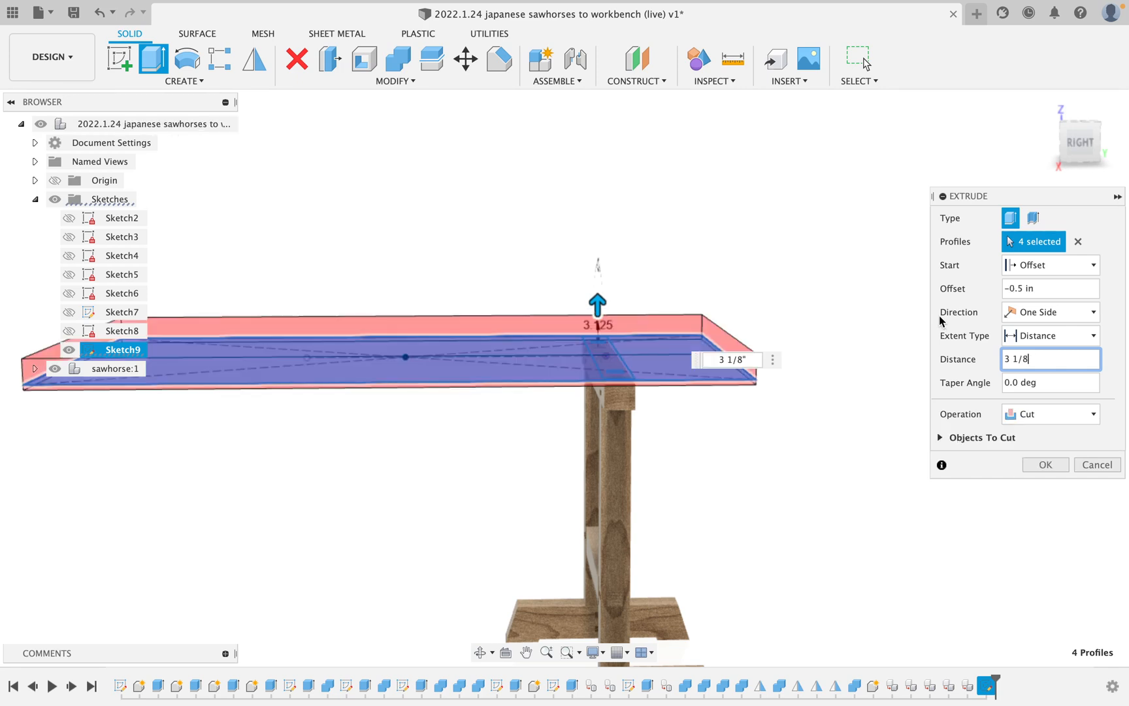
pyautogui.click(1059, 411)
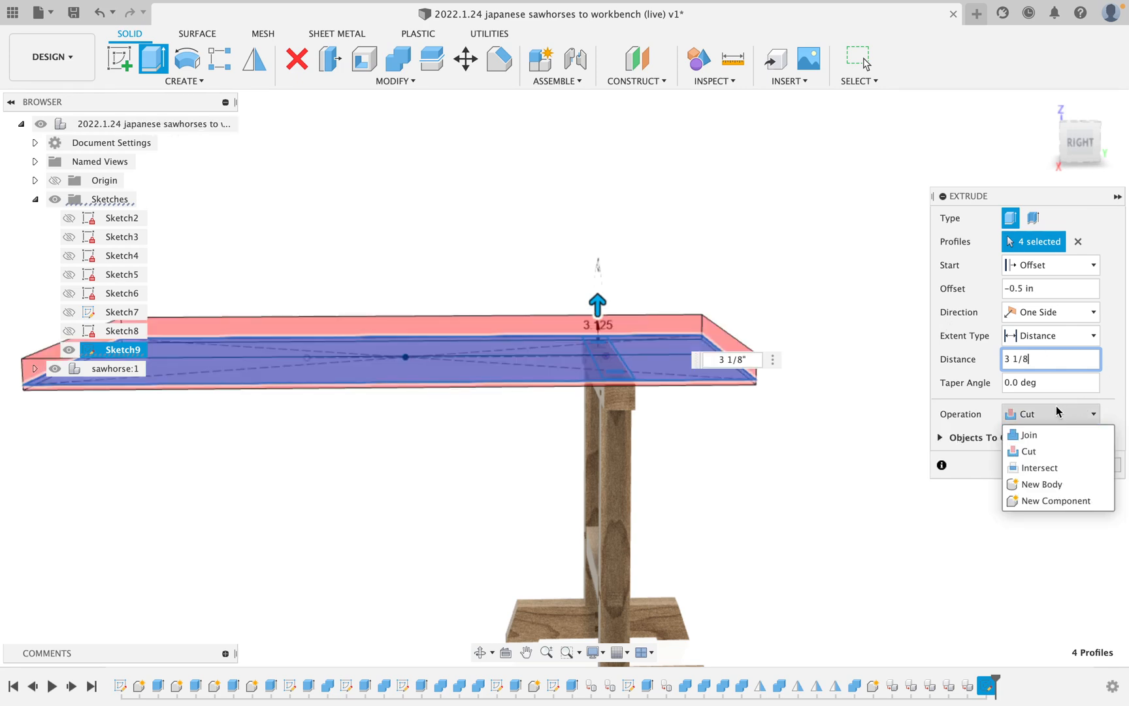
pyautogui.click(1053, 500)
pyautogui.click(1044, 441)
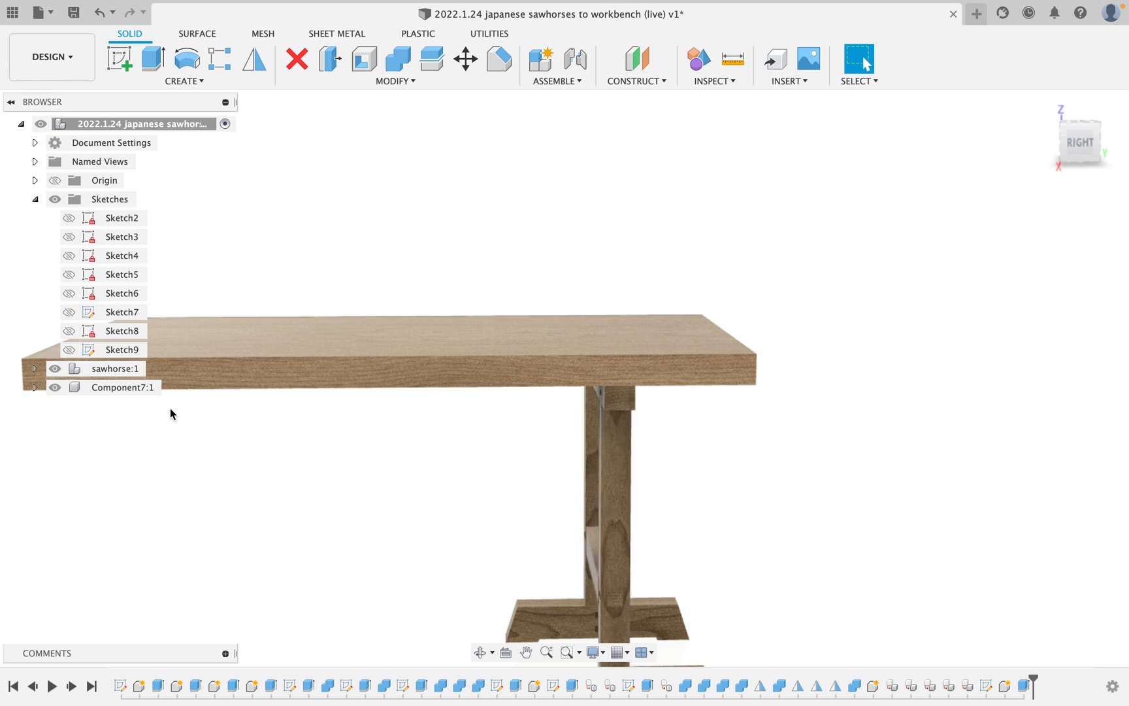
# - Rename the new component as benchtop
pyautogui.doubleClick(115, 387)
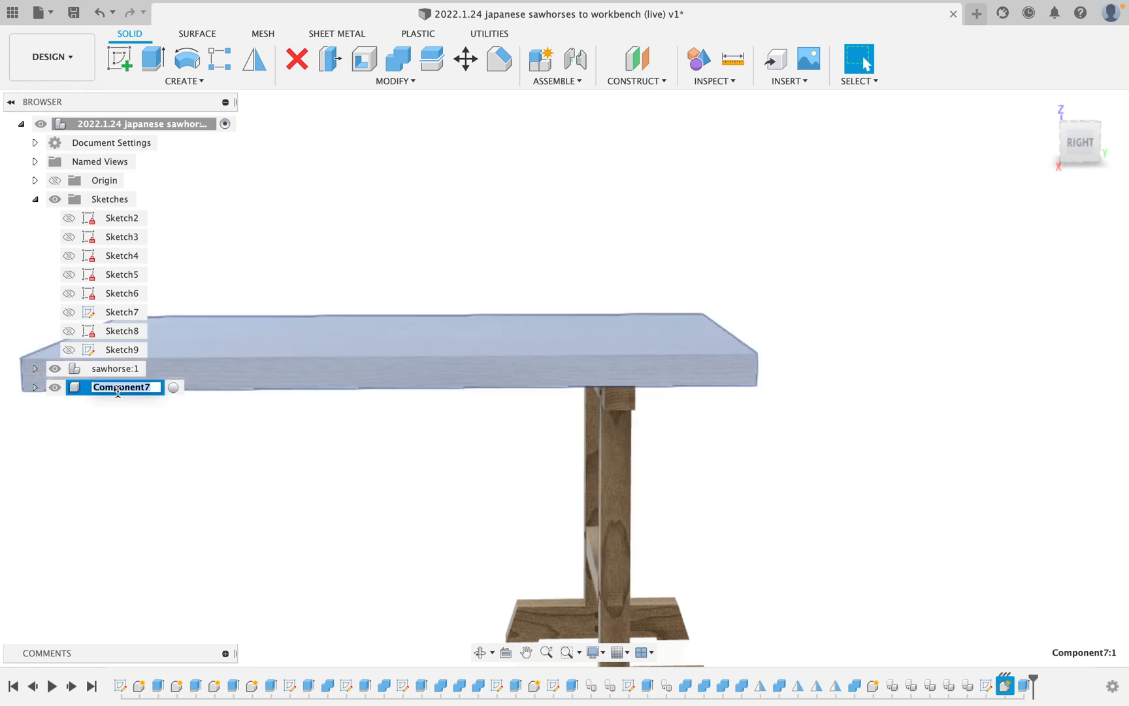
pyautogui.write('benchtop')
pyautogui.press('Return')
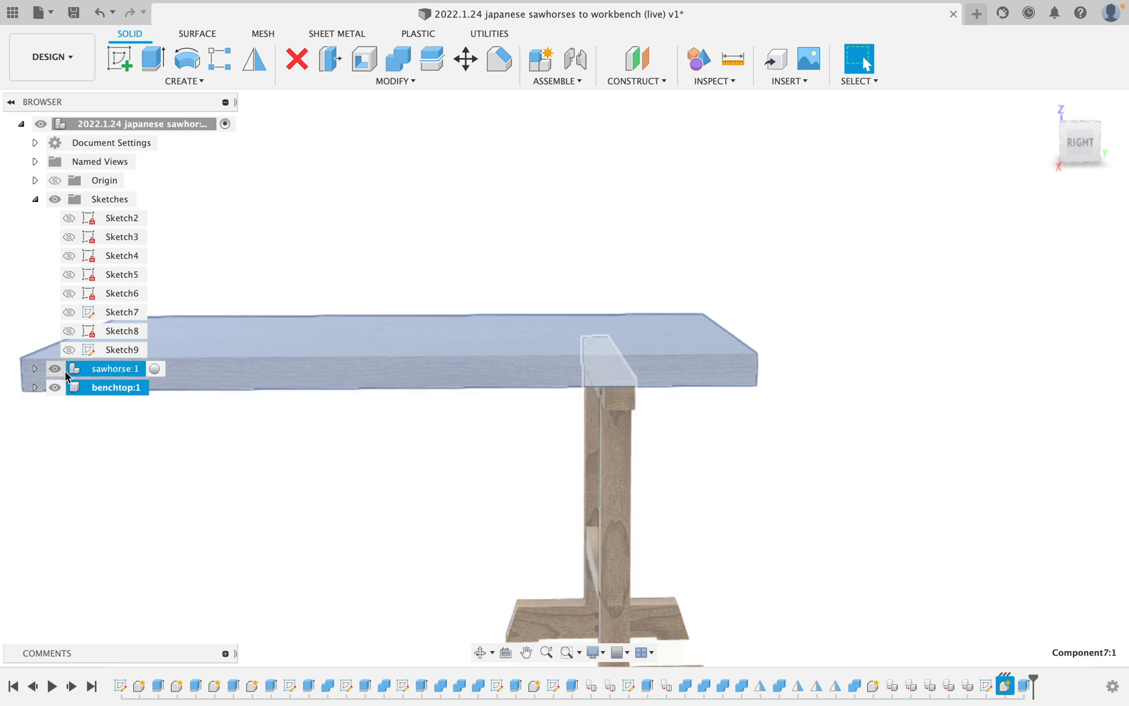
pyautogui.click(735, 469)
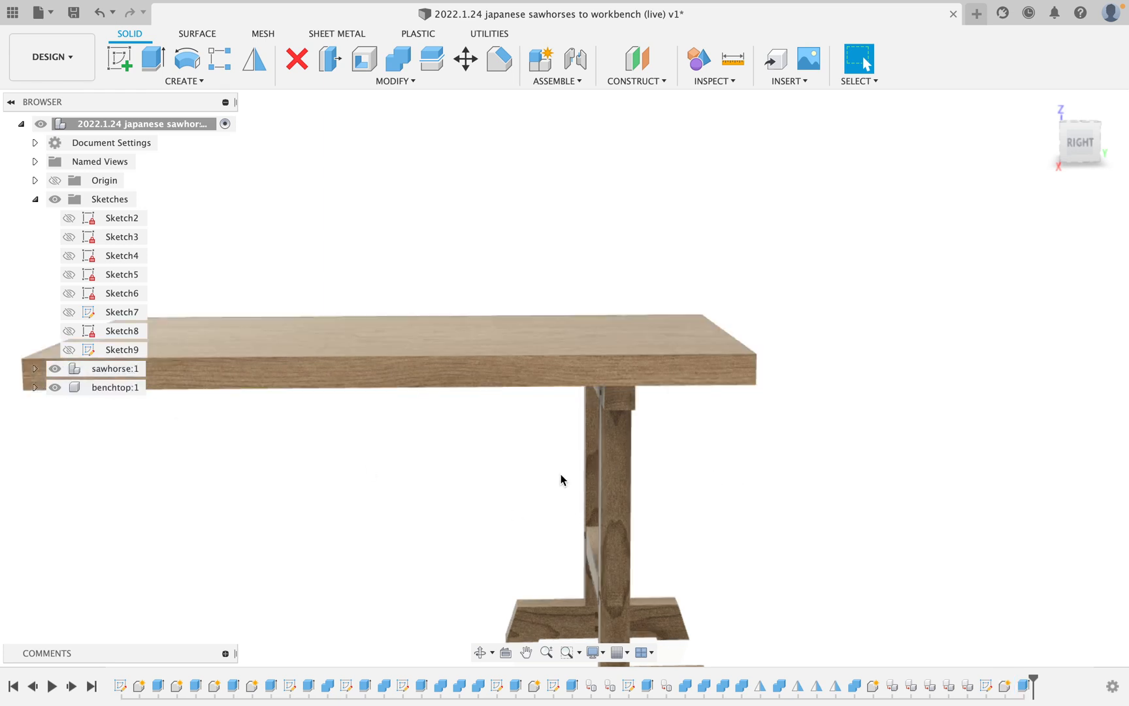
pyautogui.moveTo(561, 476)
pyautogui.keyDown('shift'); pyautogui.mouseDown(button='middle')
pyautogui.moveTo(611, 424)
pyautogui.moveTo(553, 426)
pyautogui.moveTo(605, 441)
pyautogui.moveTo(558, 453)
pyautogui.mouseUp(button='middle'); pyautogui.keyUp('shift')
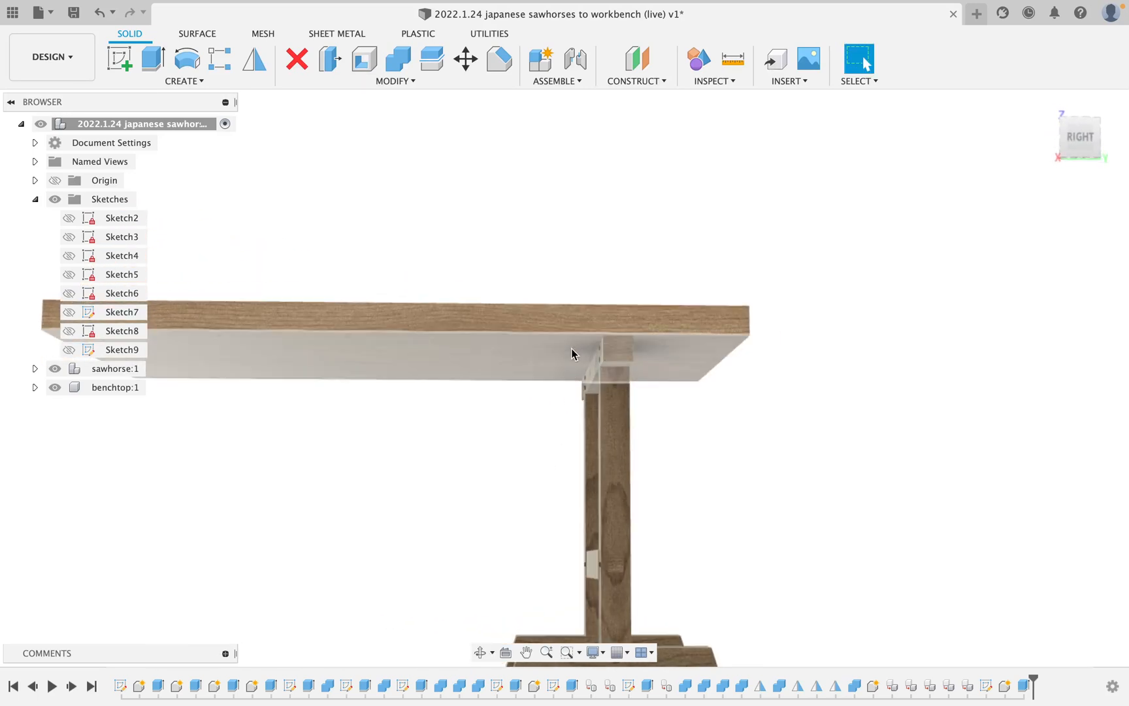
# - Edit the benchtop extrusion and set its start offset to -1 in
pyautogui.scroll(3, 561, 334)
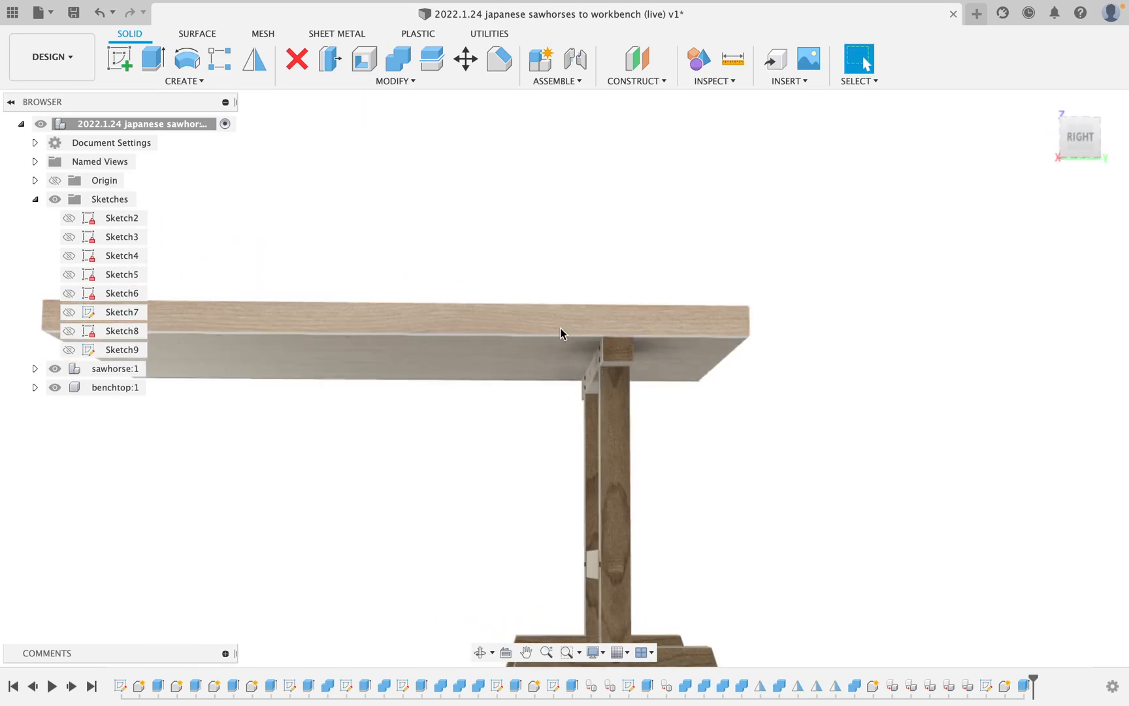
pyautogui.scroll(-1, 562, 336)
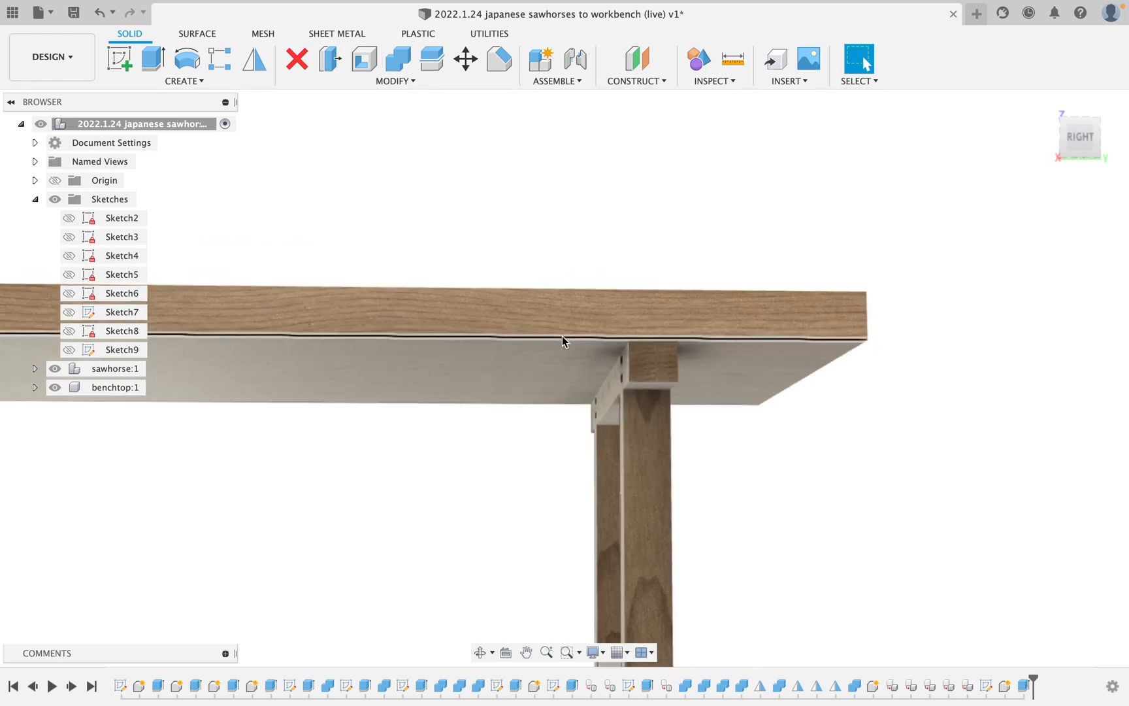
pyautogui.rightClick(1025, 682)
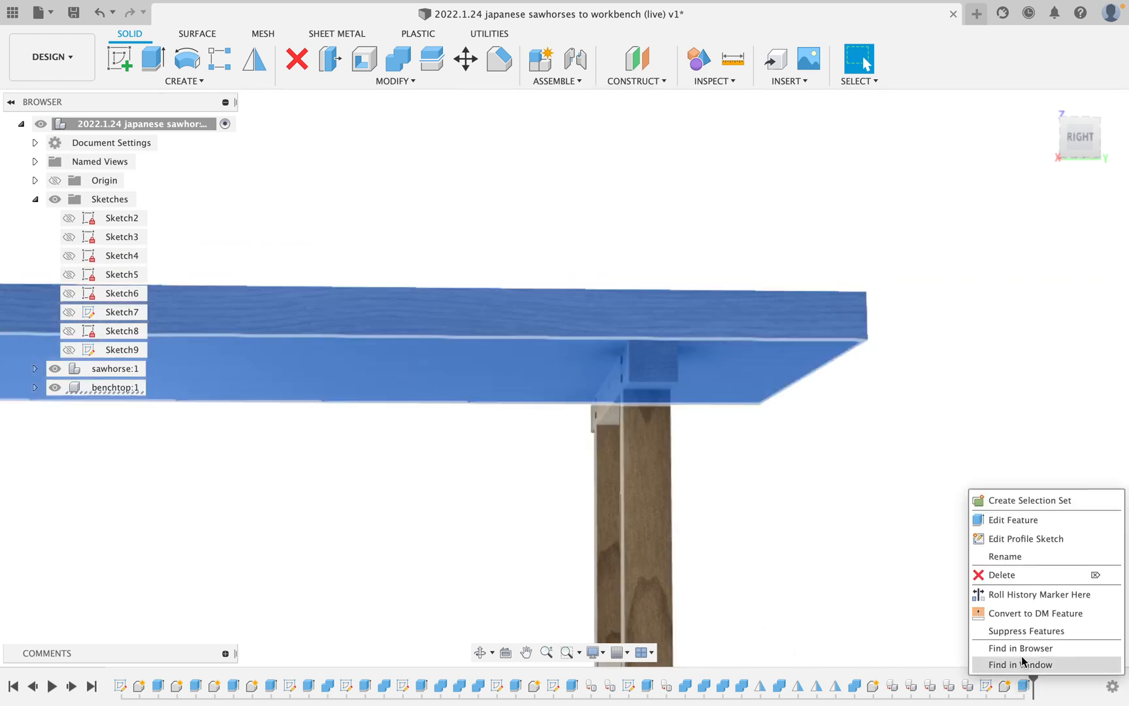
pyautogui.click(1017, 519)
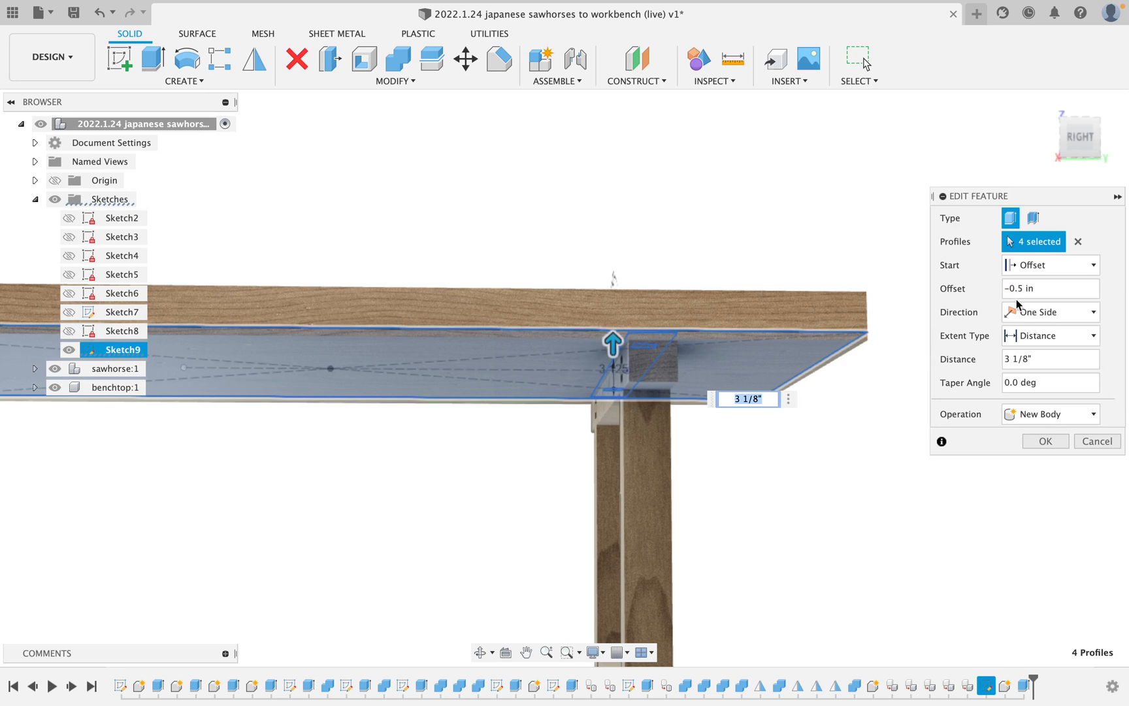
pyautogui.press('Return')
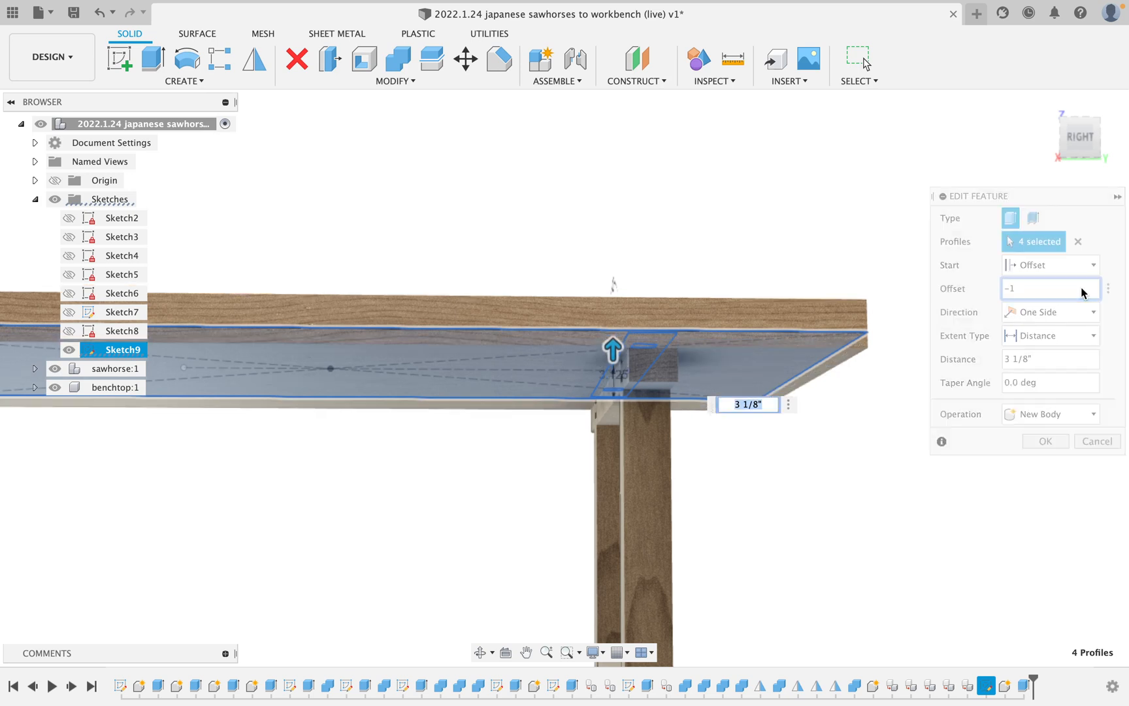
pyautogui.scroll(2, 729, 396)
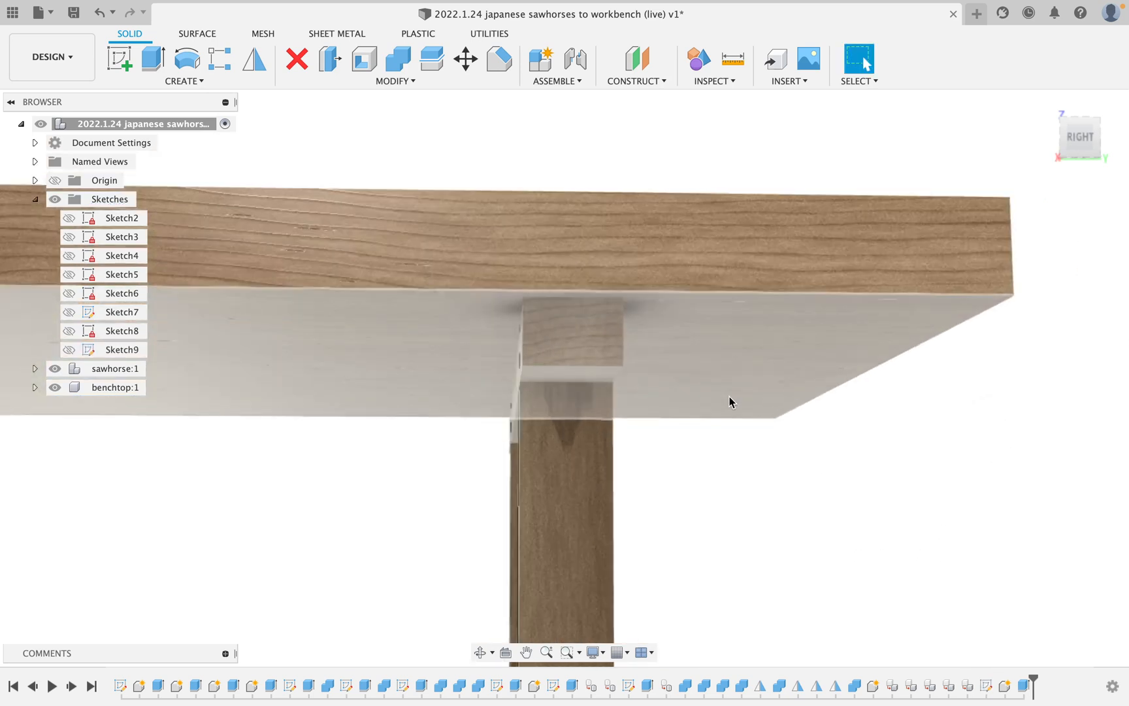
# - Construct a midplane between the two short end faces of the benchtop
pyautogui.scroll(-2, 779, 473)
pyautogui.keyDown('shift'); pyautogui.moveTo(757, 454); pyautogui.dragTo(648, 446, button='middle'); pyautogui.keyUp('shift')
pyautogui.press('Escape')
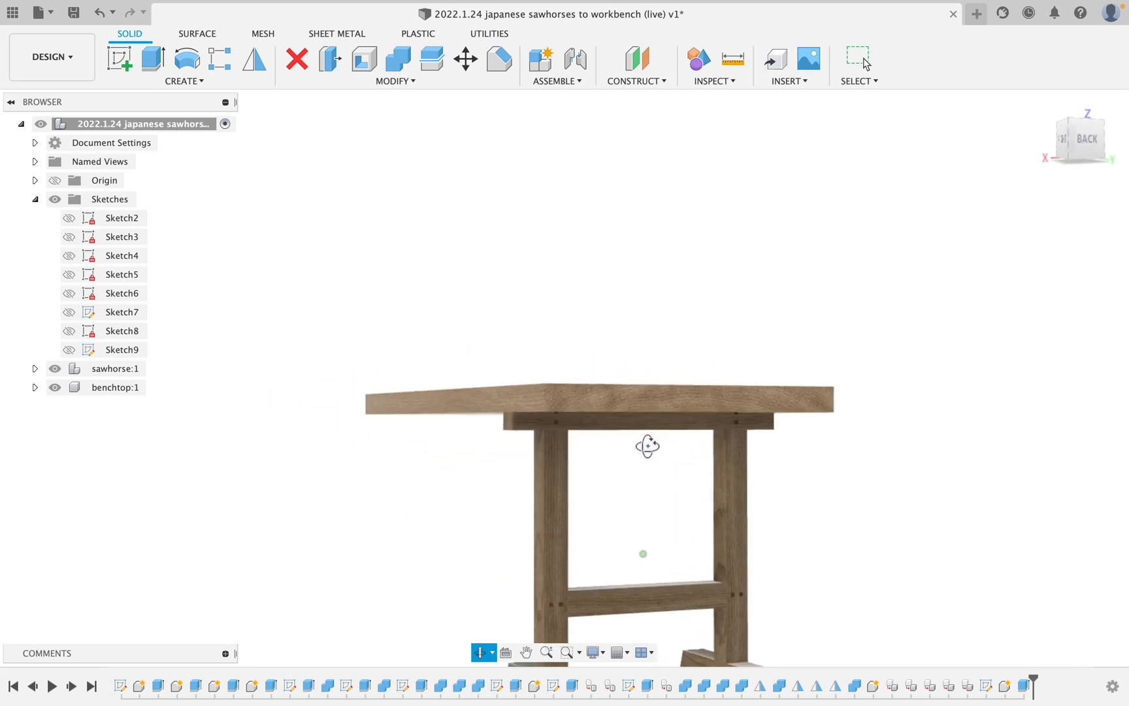
pyautogui.keyDown('shift'); pyautogui.moveTo(584, 408); pyautogui.dragTo(639, 405, button='middle'); pyautogui.keyUp('shift')
pyautogui.scroll(-8, 639, 405)
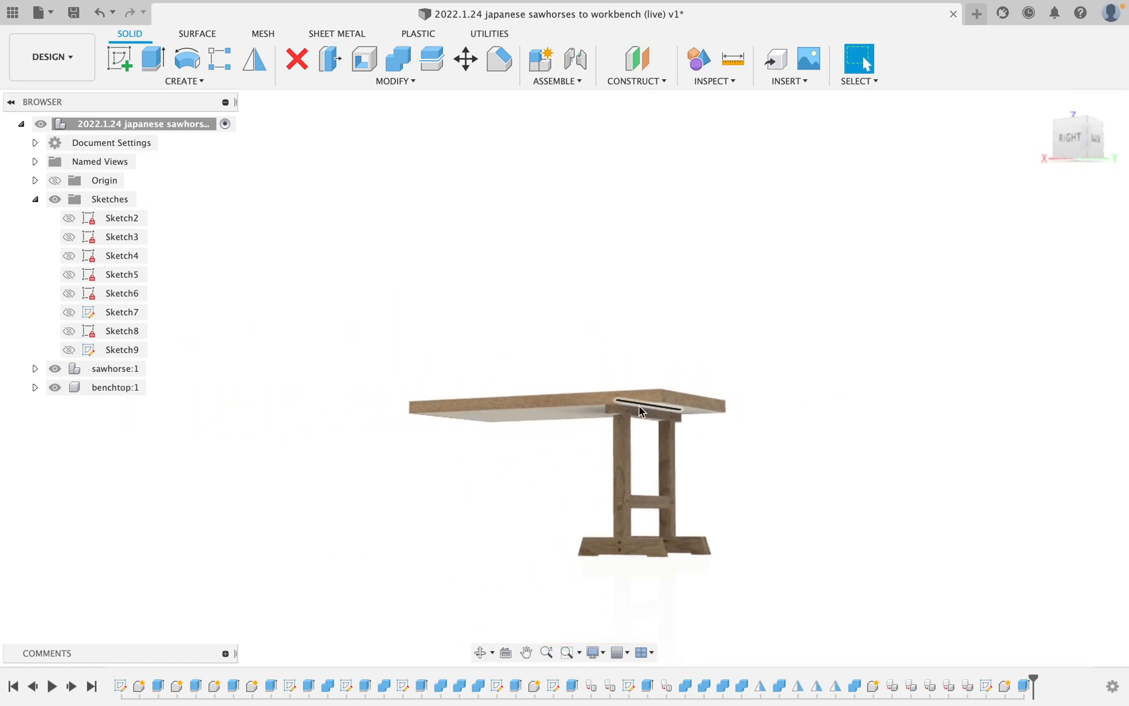
pyautogui.scroll(5, 638, 405)
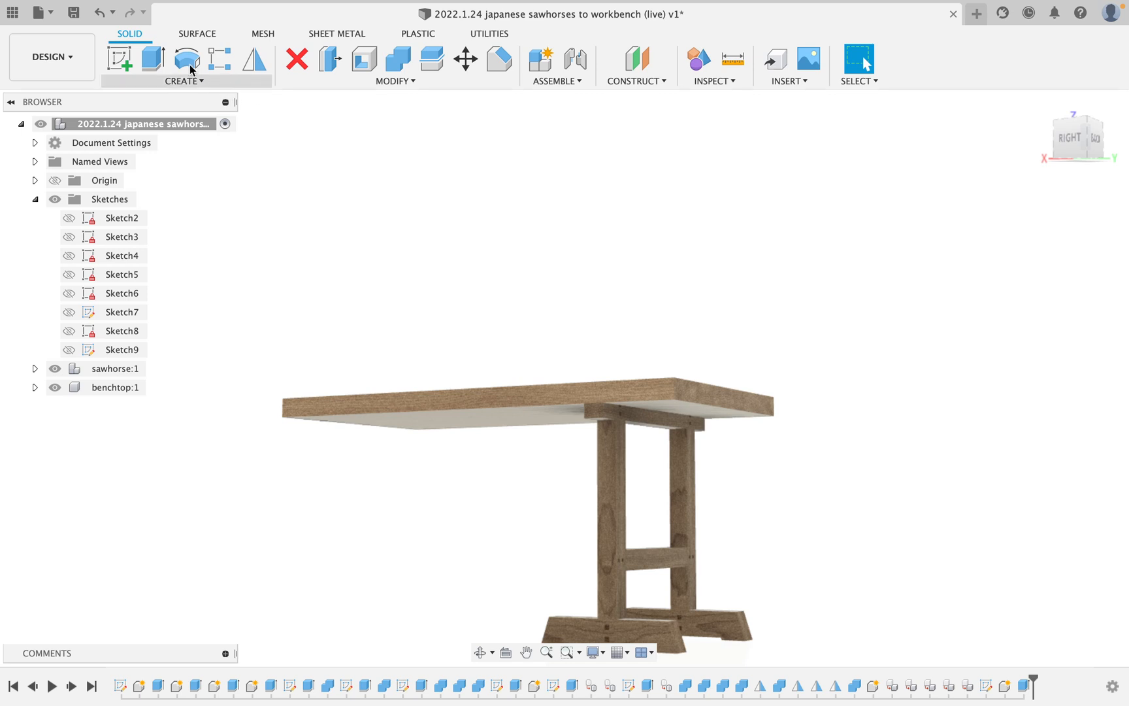
pyautogui.click(652, 85)
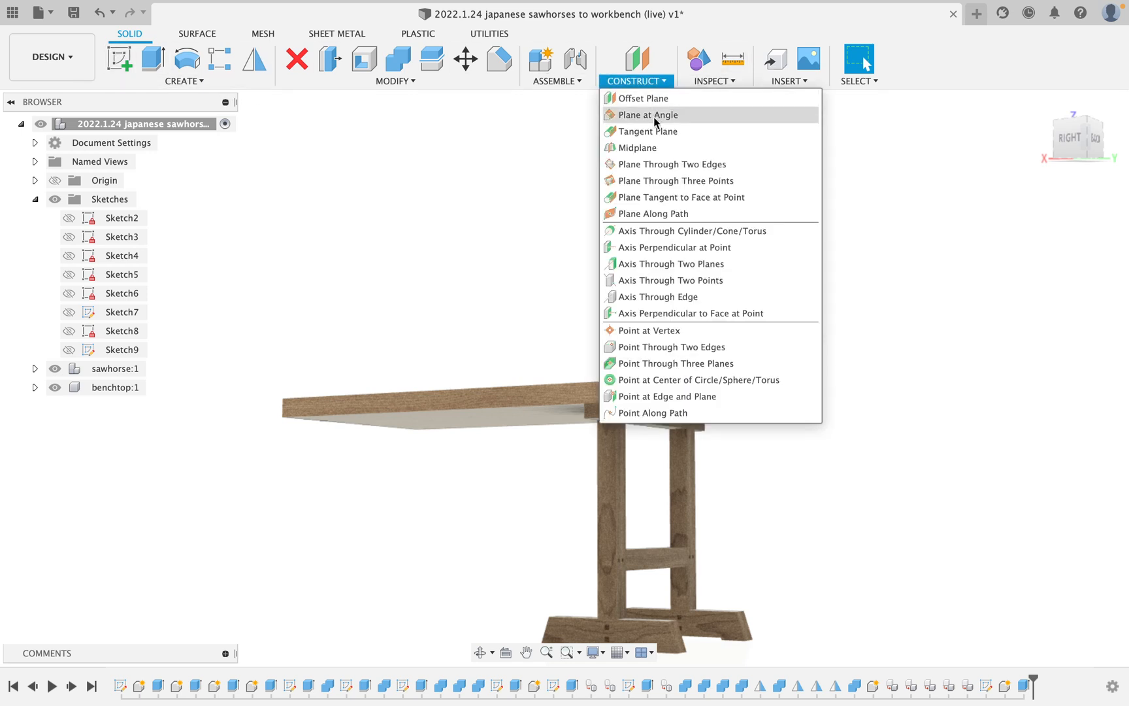
pyautogui.click(653, 146)
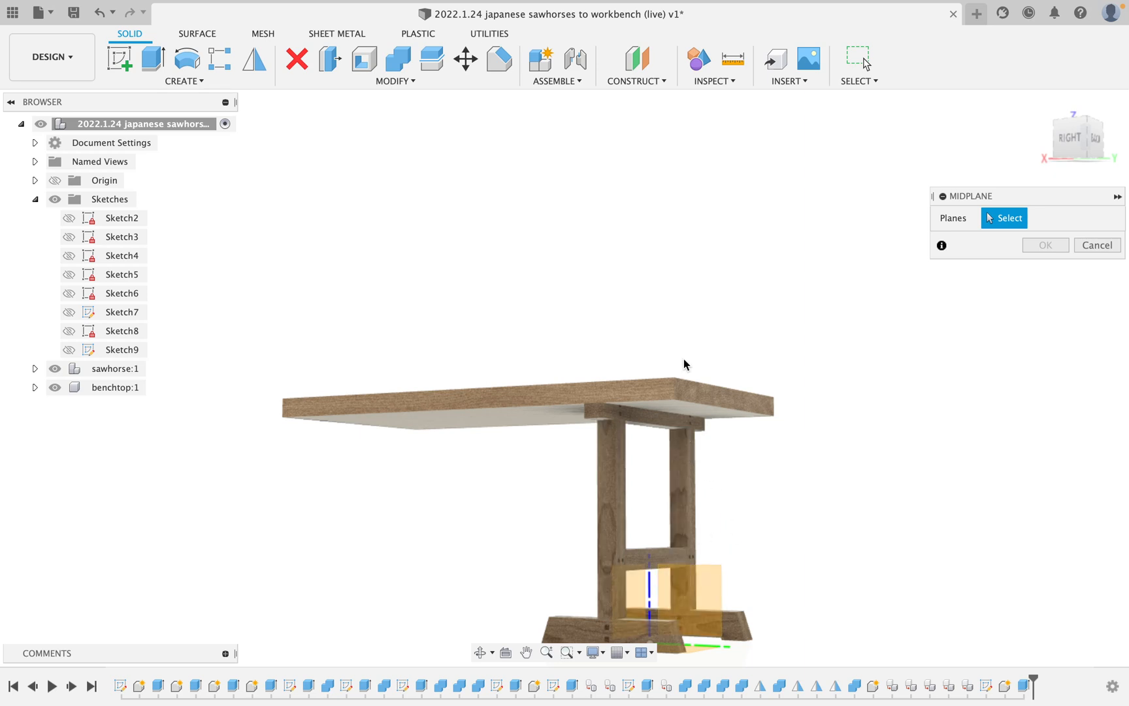
pyautogui.click(715, 388)
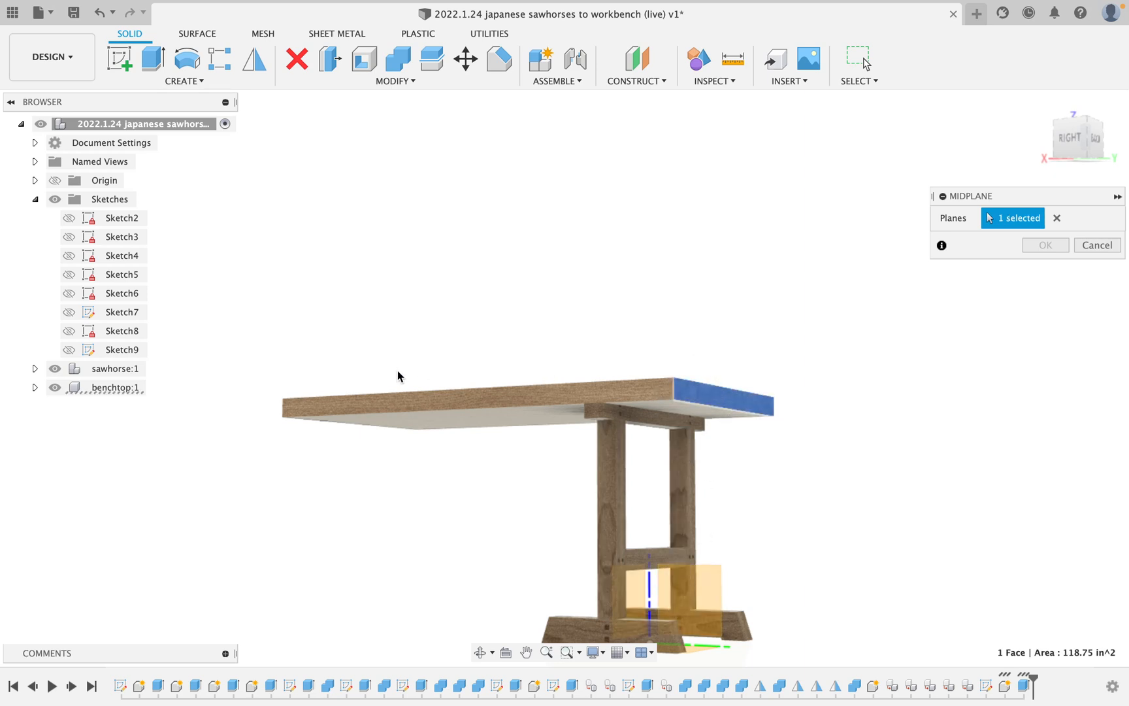
pyautogui.keyDown('shift'); pyautogui.moveTo(397, 370); pyautogui.dragTo(480, 390, button='middle'); pyautogui.keyUp('shift')
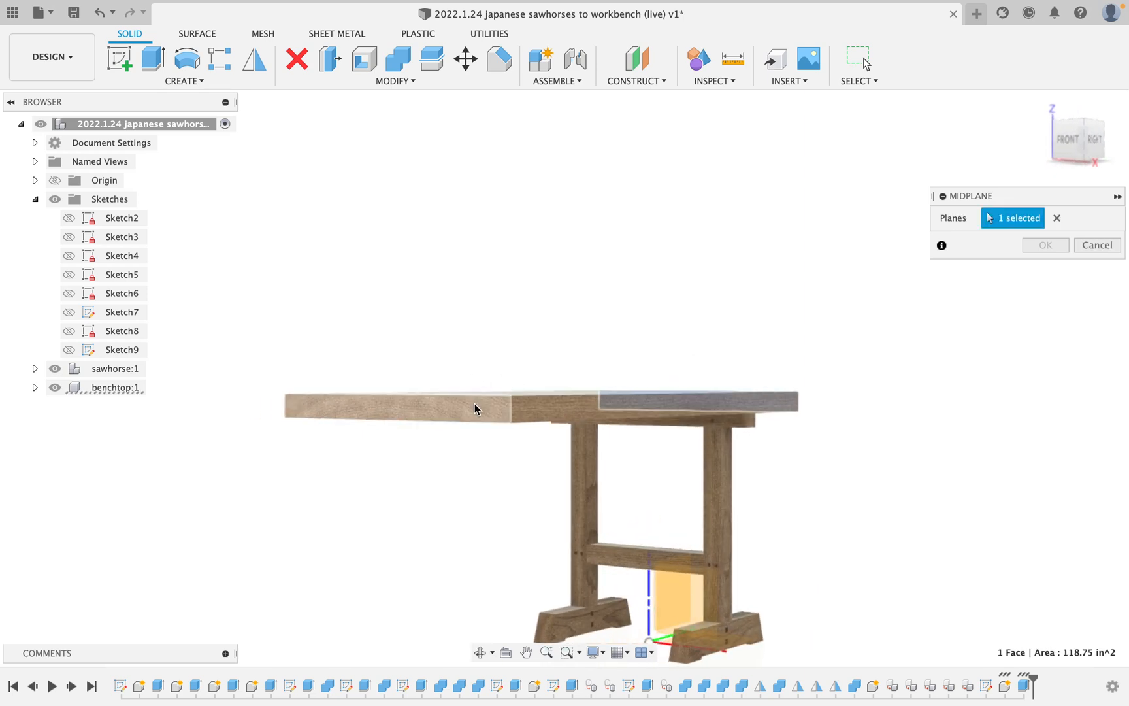
pyautogui.click(474, 403)
pyautogui.click(1057, 249)
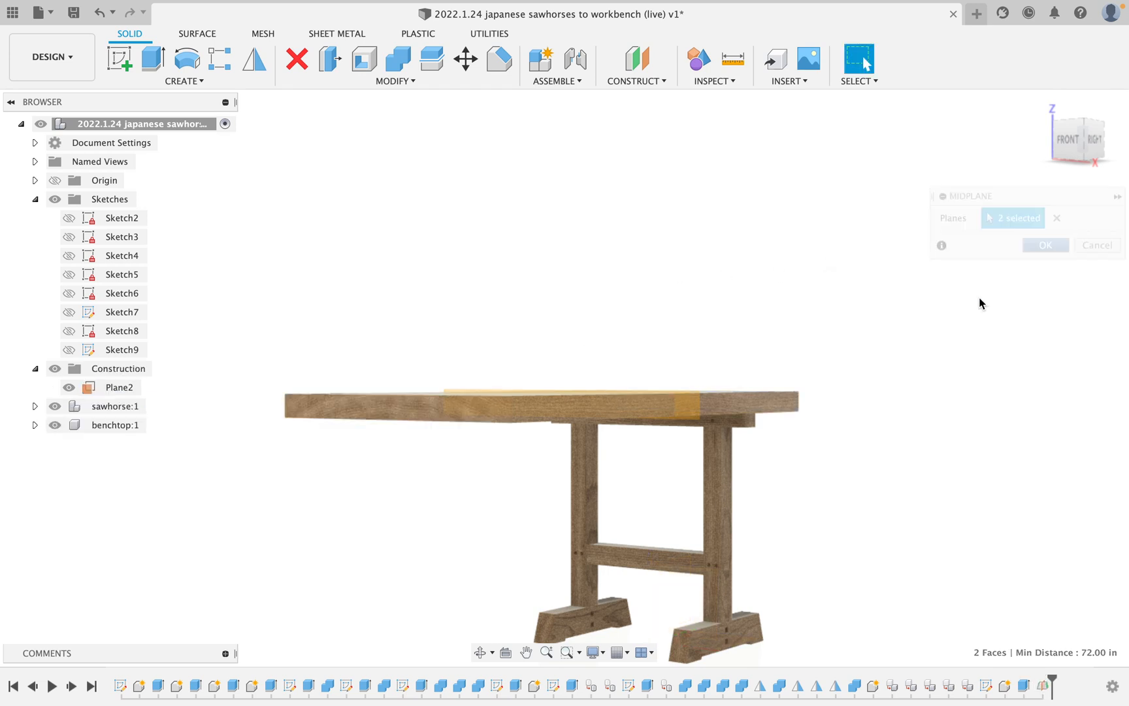
# - Mirror the sawhorse component across the benchtop's midplane
pyautogui.keyDown('shift'); pyautogui.moveTo(980, 302); pyautogui.dragTo(776, 401, button='middle'); pyautogui.keyUp('shift')
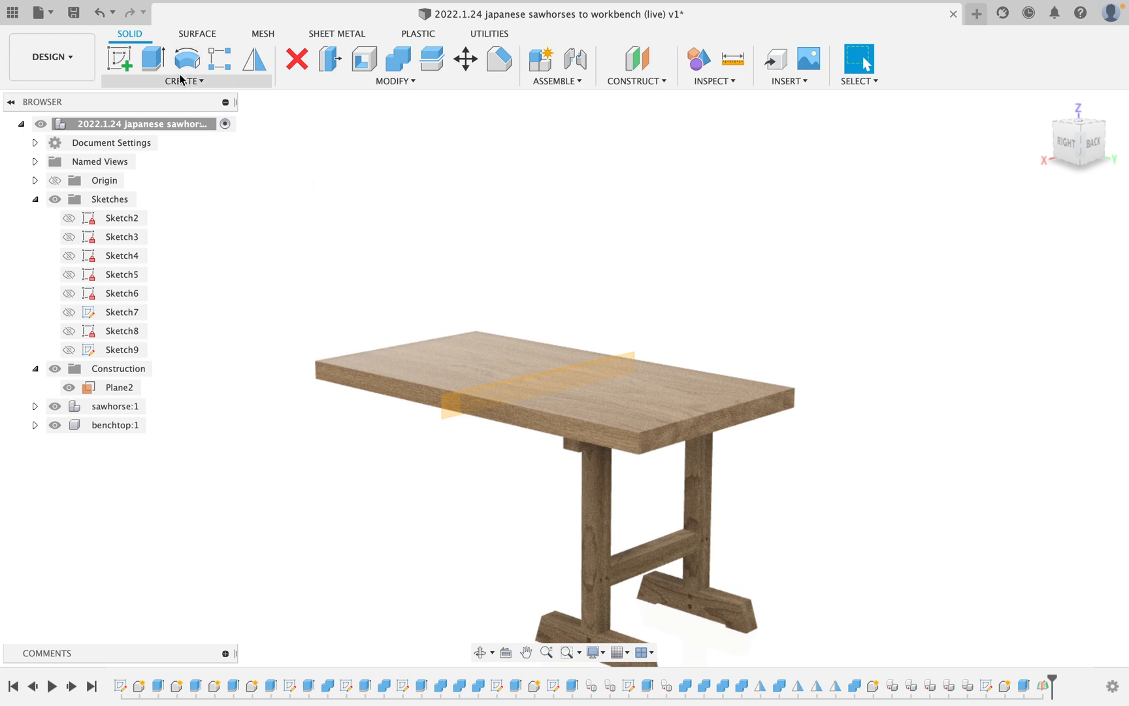
pyautogui.click(255, 62)
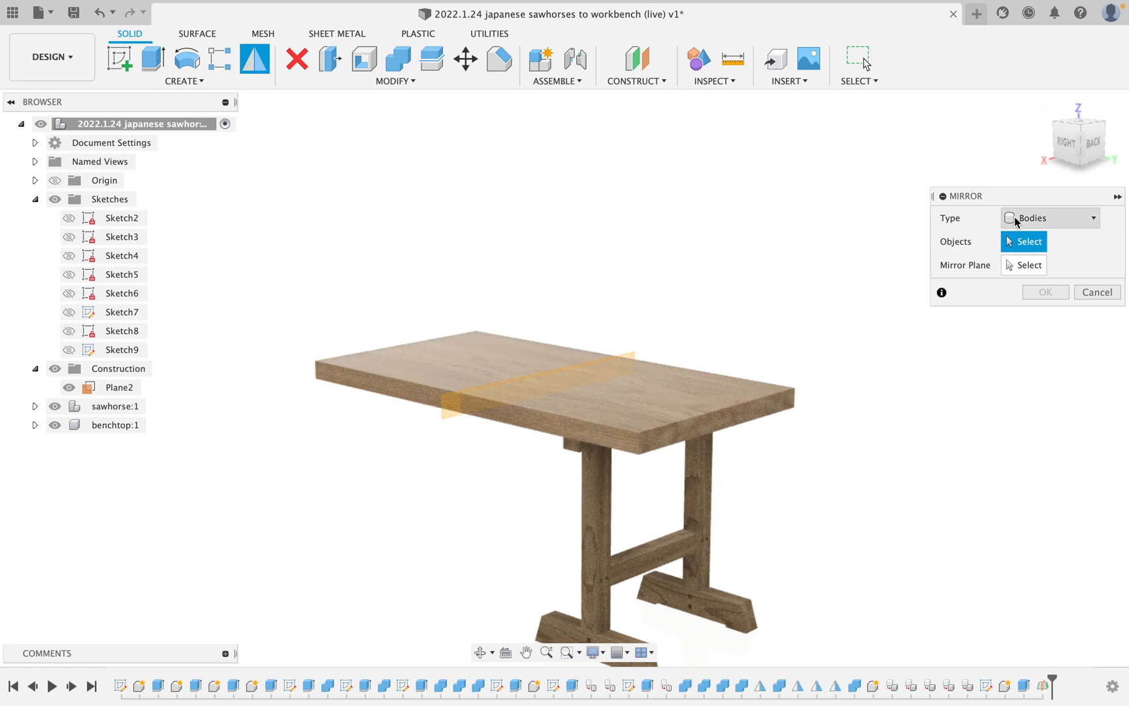
pyautogui.click(1015, 222)
pyautogui.click(1019, 286)
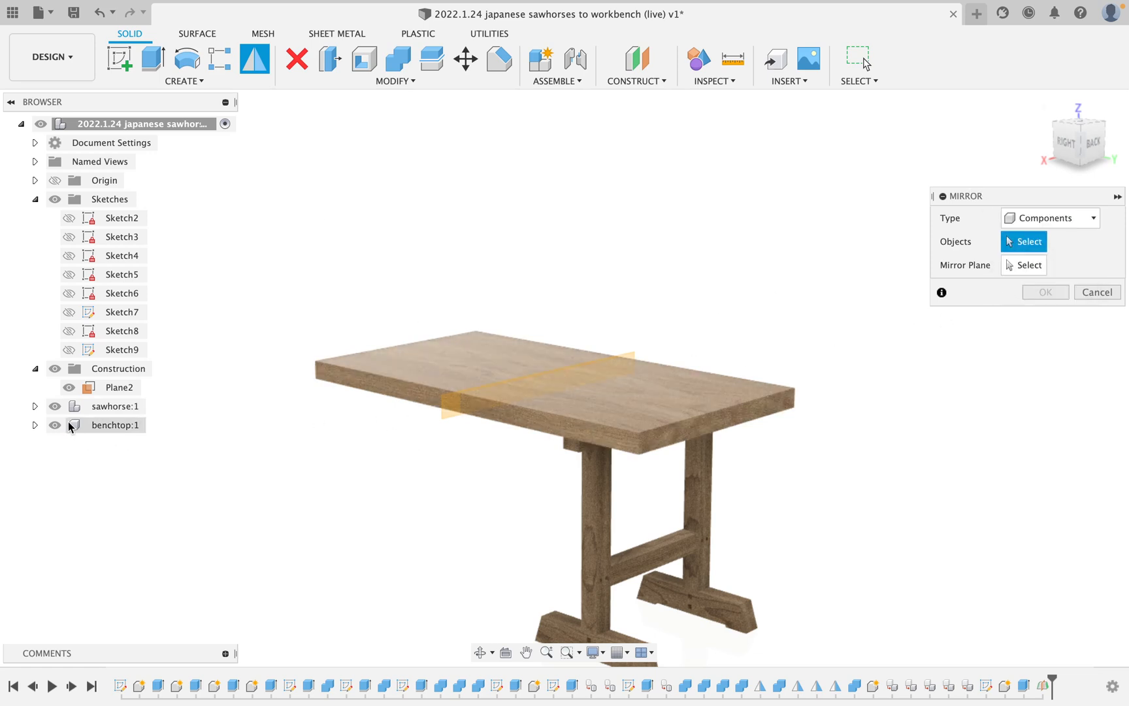
pyautogui.click(105, 405)
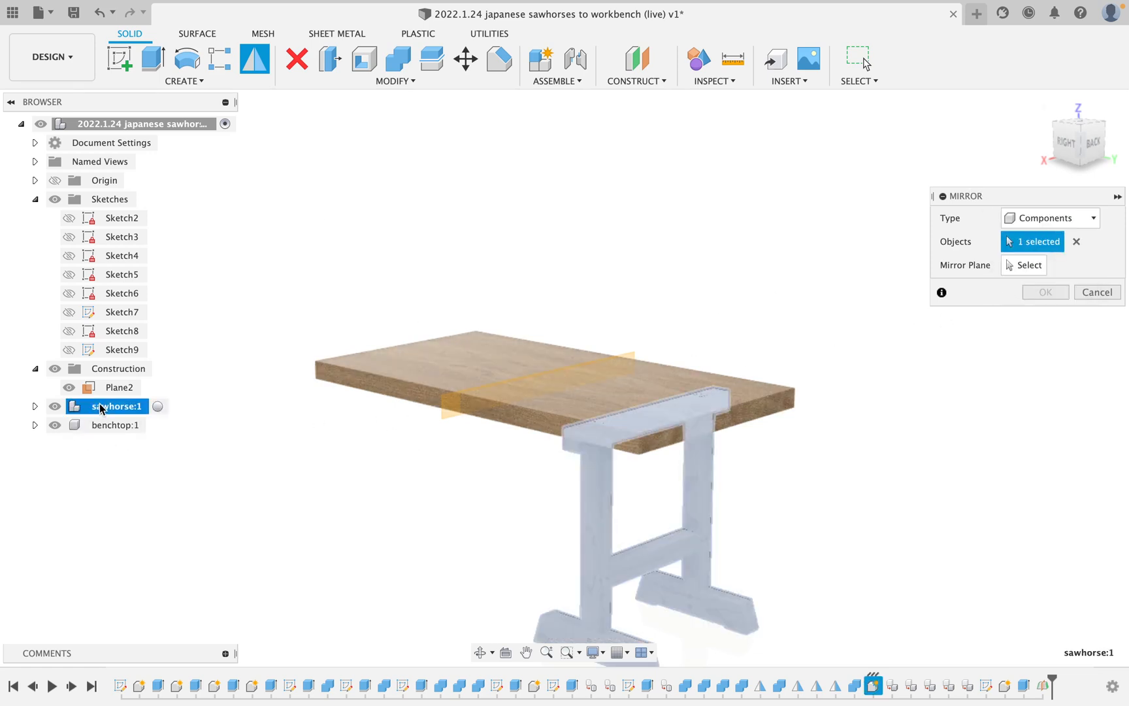
pyautogui.click(1016, 268)
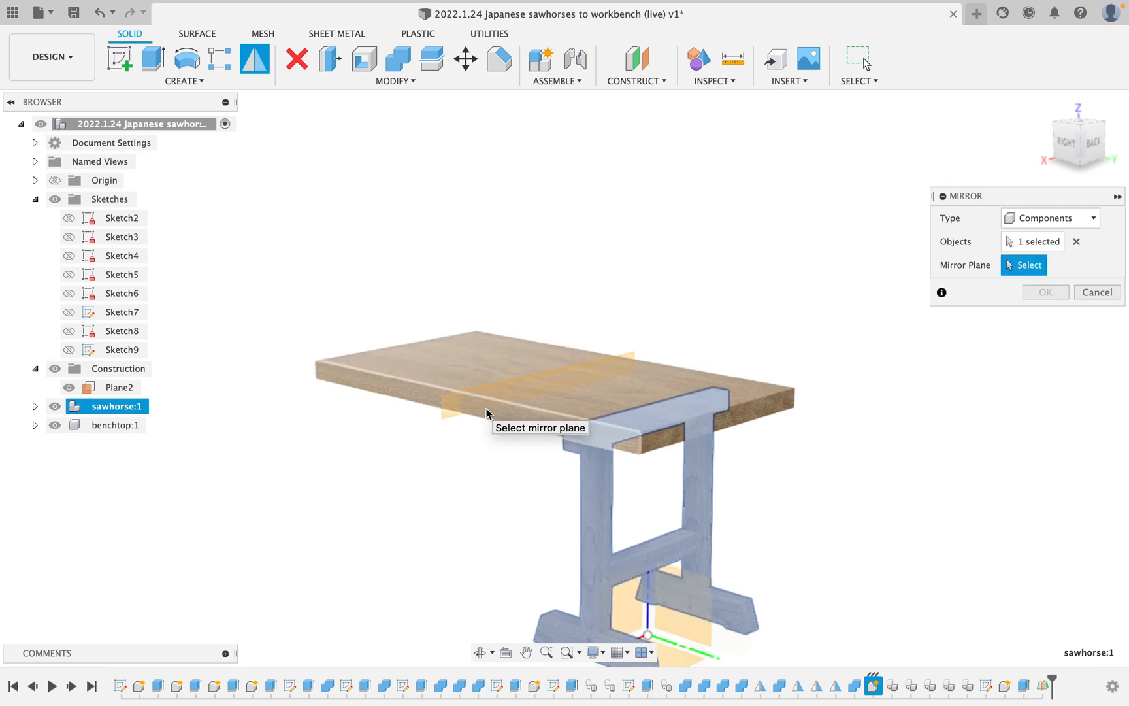
pyautogui.click(440, 410)
pyautogui.click(446, 412)
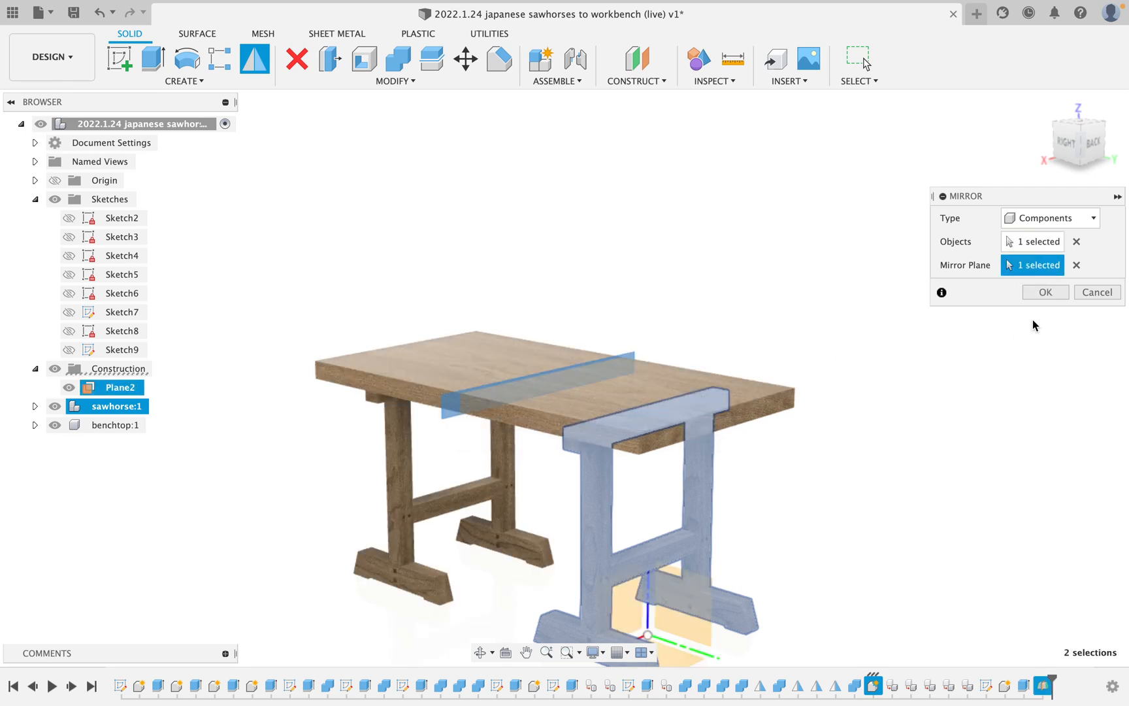
pyautogui.click(1045, 292)
# - Examine the workbench with both sawhorses from several angles, including the joints under the benchtop and the space between the legs
pyautogui.scroll(-3, 740, 414)
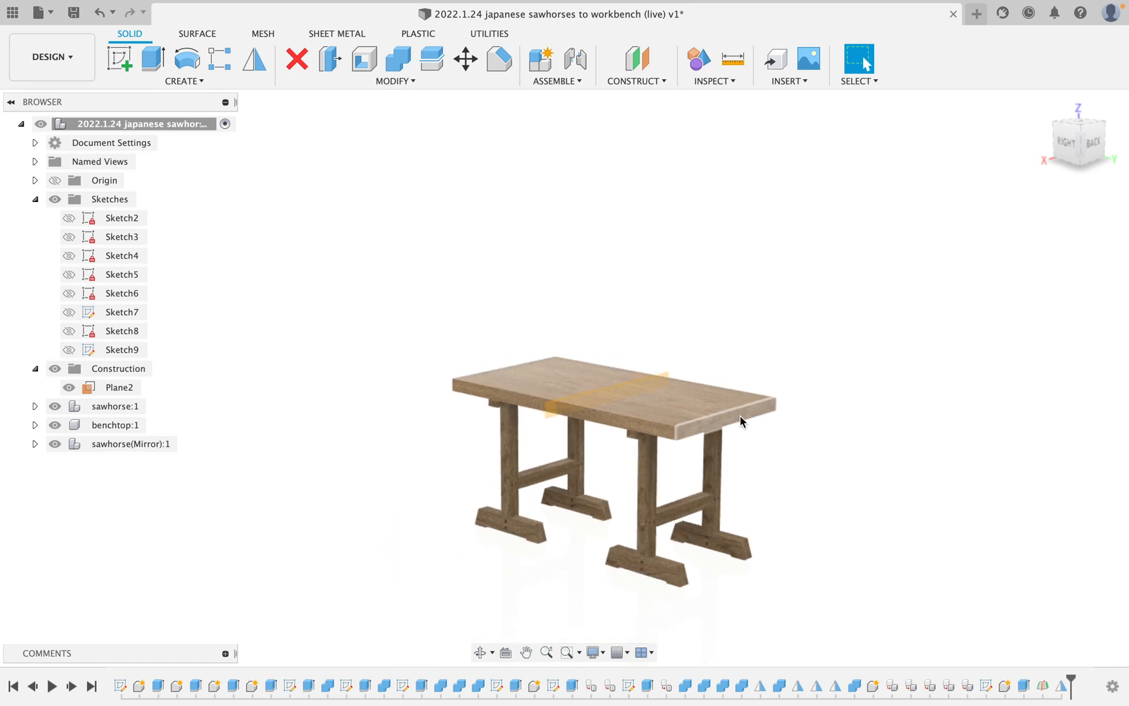
pyautogui.moveTo(710, 463); pyautogui.dragTo(731, 416, button='middle')
pyautogui.scroll(5, 733, 423)
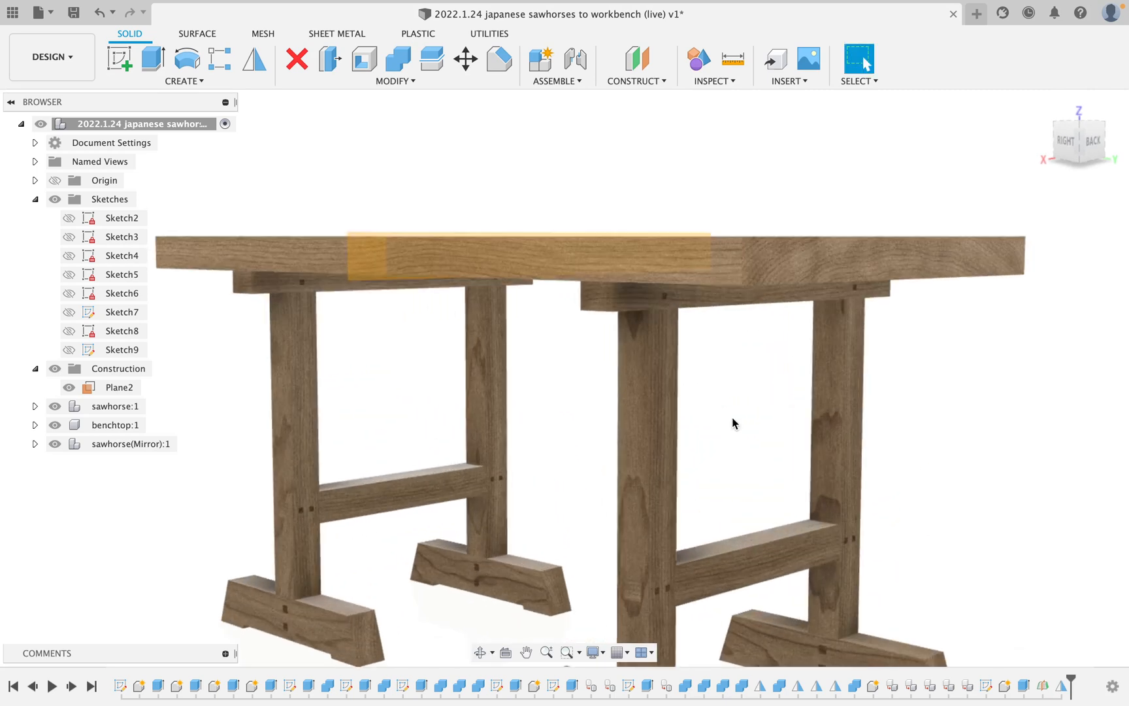
pyautogui.scroll(-3, 774, 408)
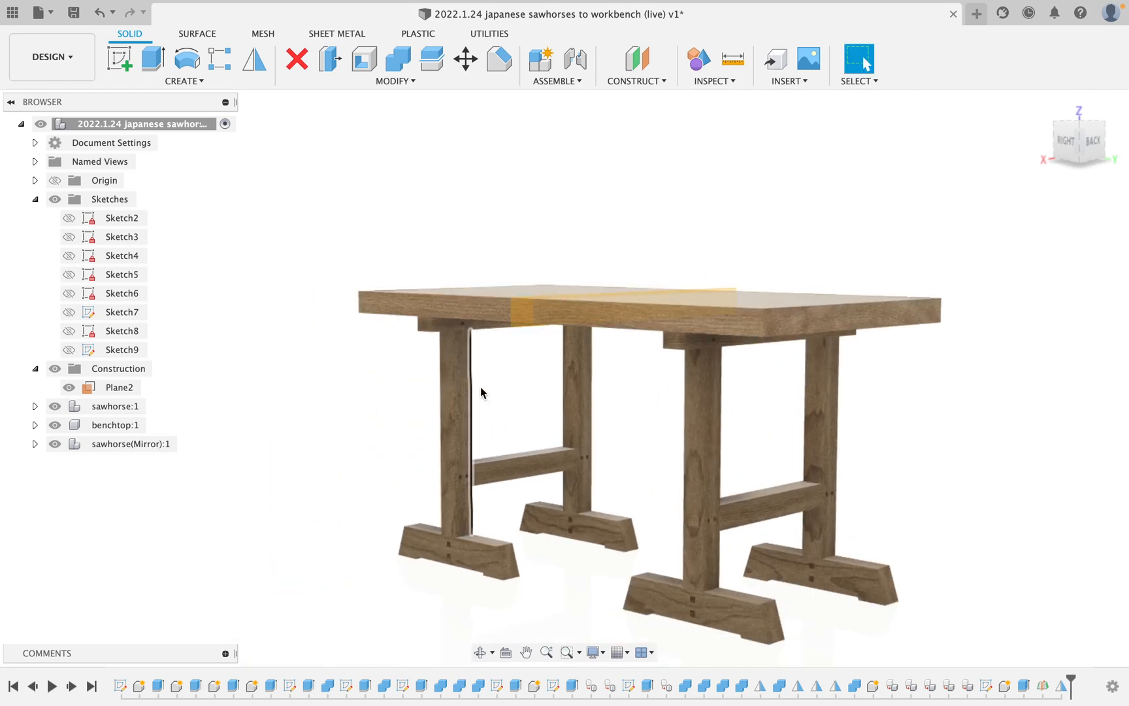
pyautogui.keyDown('shift'); pyautogui.moveTo(479, 388); pyautogui.dragTo(527, 394, button='middle'); pyautogui.keyUp('shift')
pyautogui.scroll(3, 527, 394)
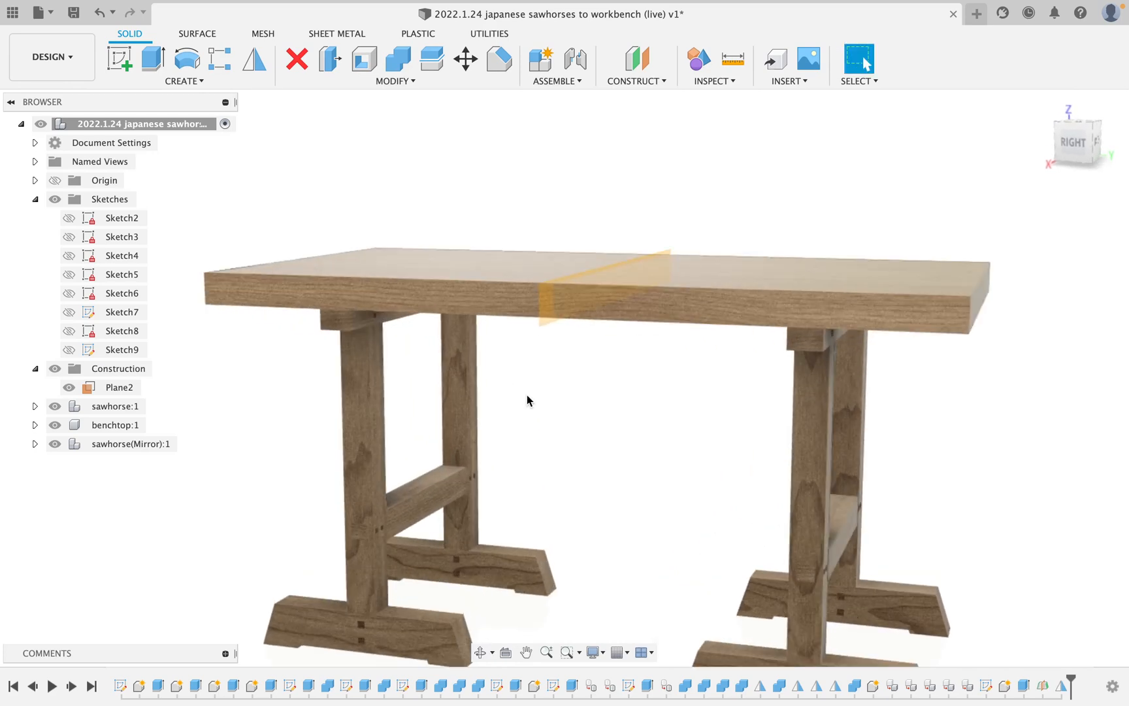
pyautogui.scroll(-3, 527, 393)
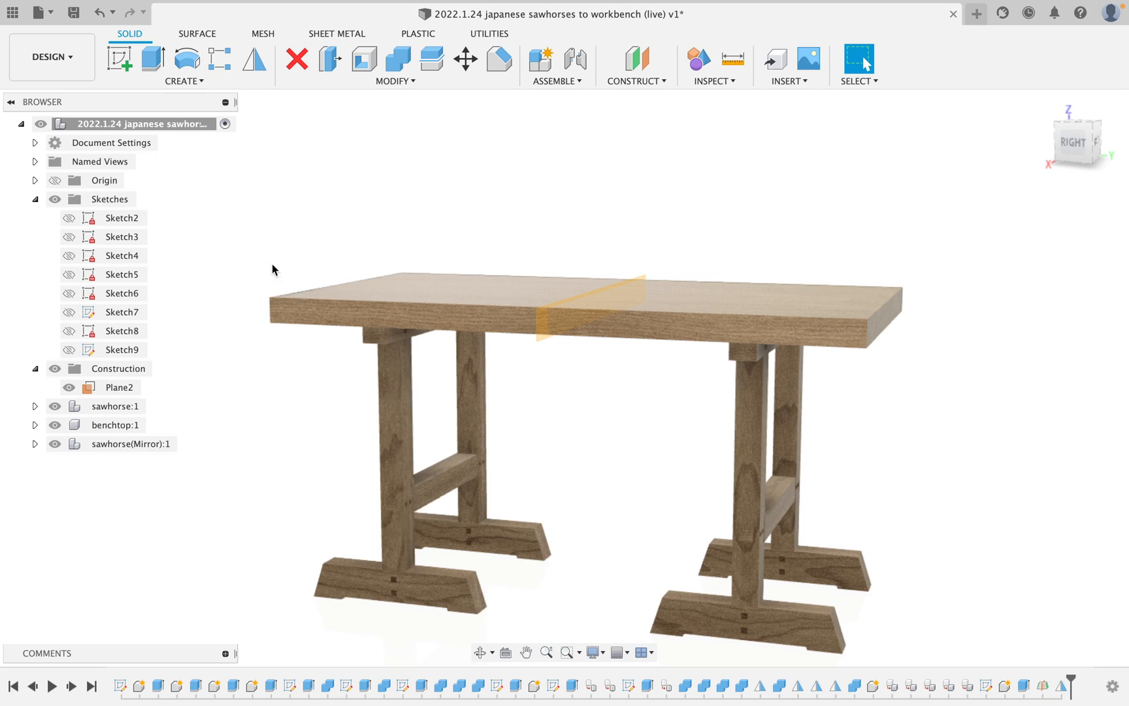
# - Start a sketch on the side face of the original sawhorse's leg and project the mirrored sawhorse's leg face into it
pyautogui.click(120, 59)
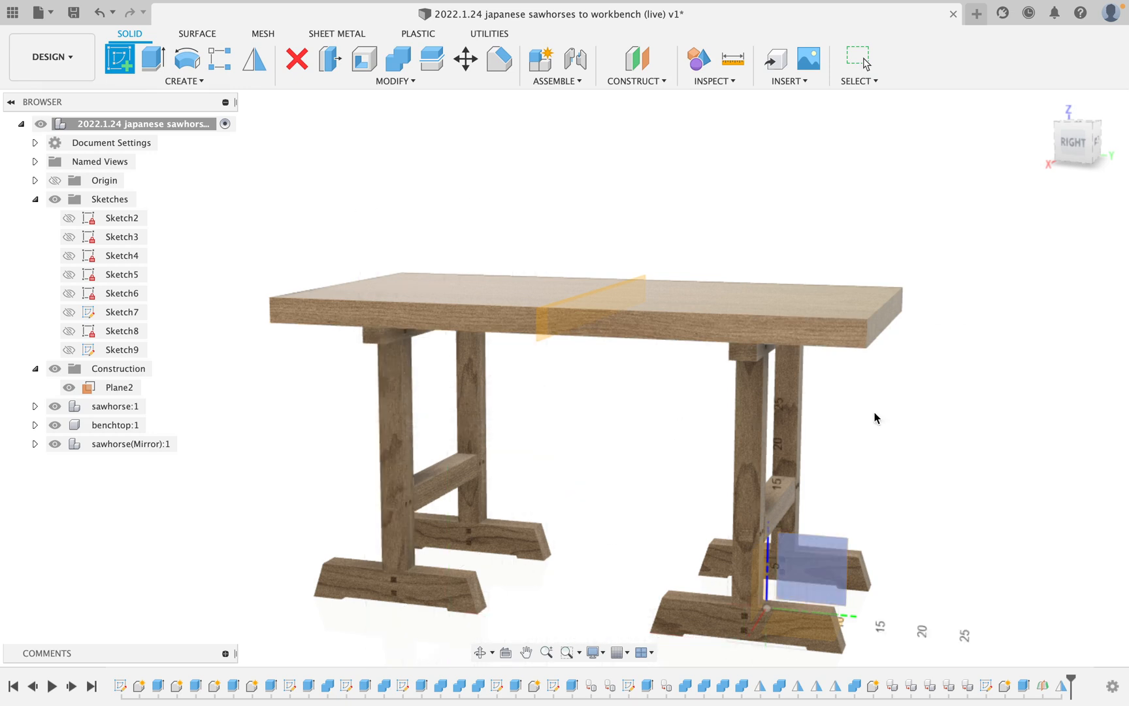
pyautogui.click(758, 430)
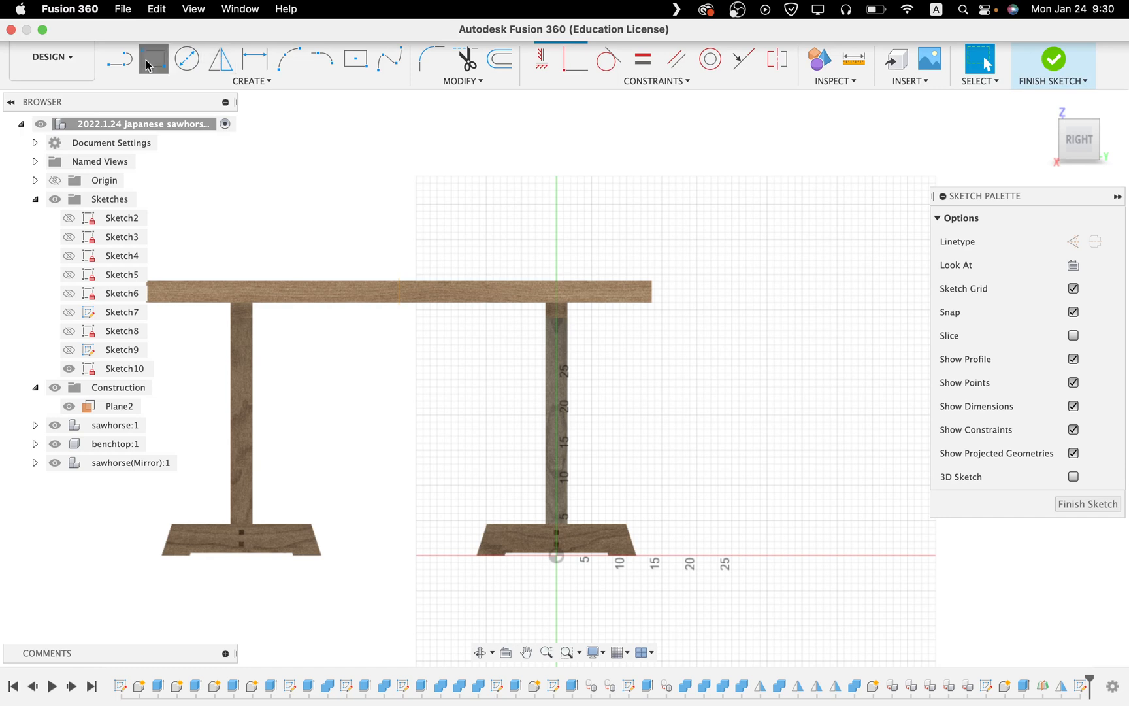
pyautogui.click(148, 65)
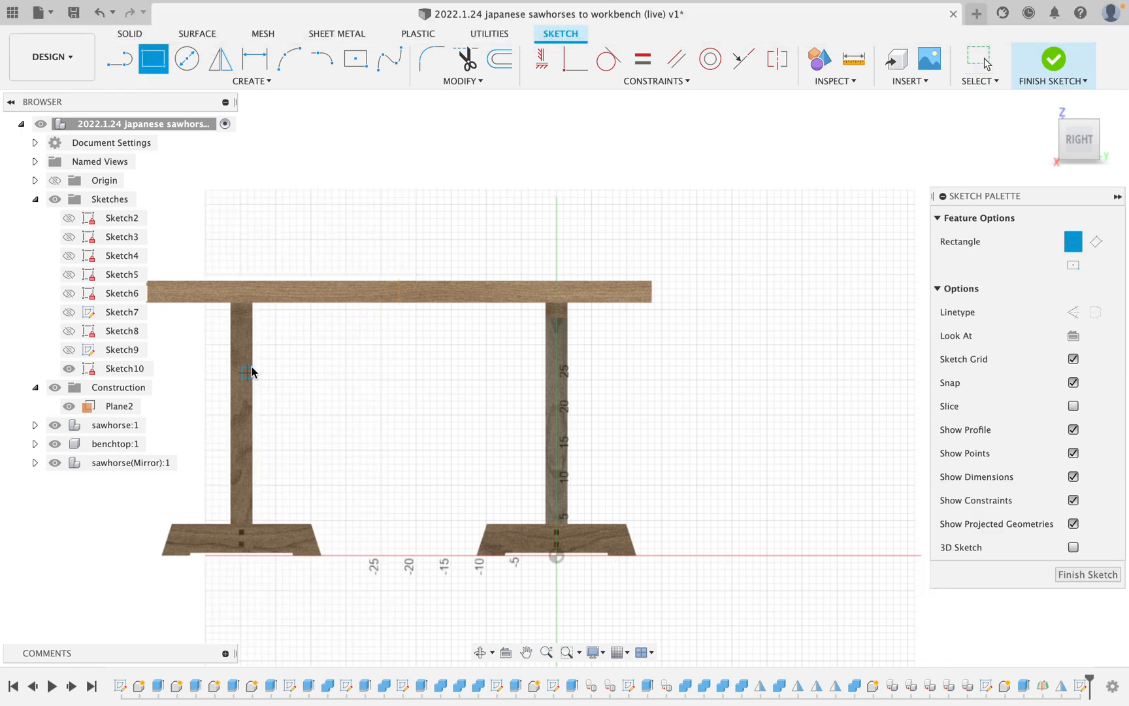
pyautogui.press('p')
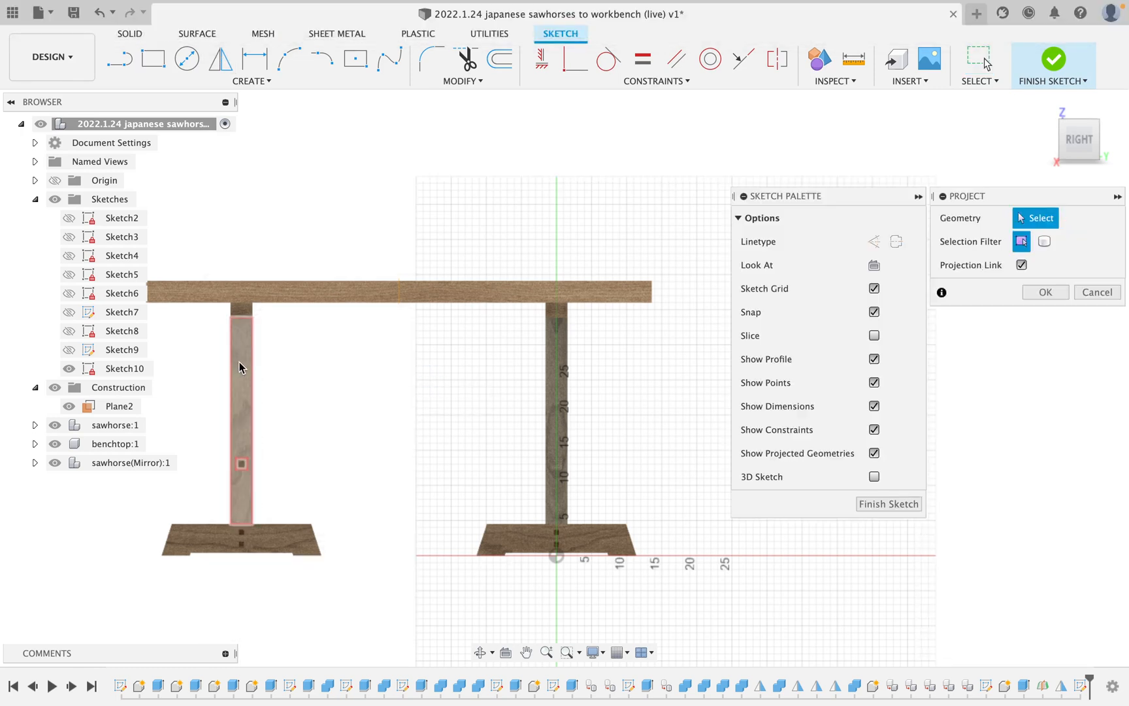
pyautogui.press('Return')
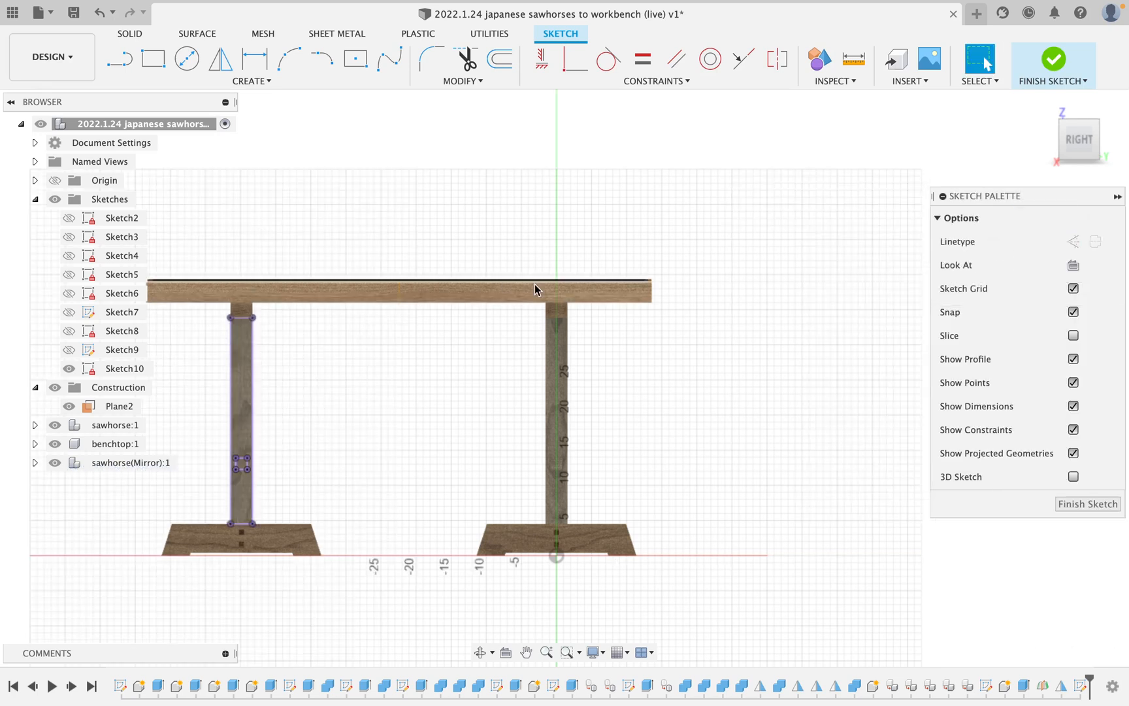
# - Sketch a horizontal stretcher rectangle about 41.75 by 3.127 in between the inner edges of the two sawhorse legs
pyautogui.click(164, 69)
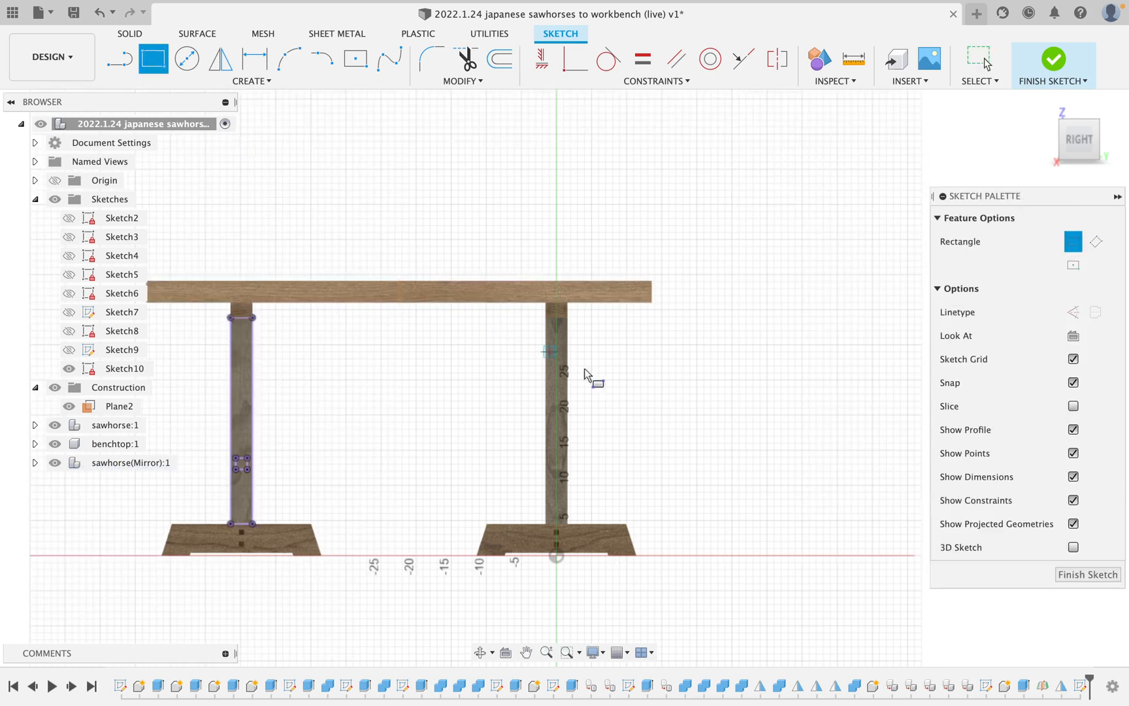
pyautogui.click(544, 354)
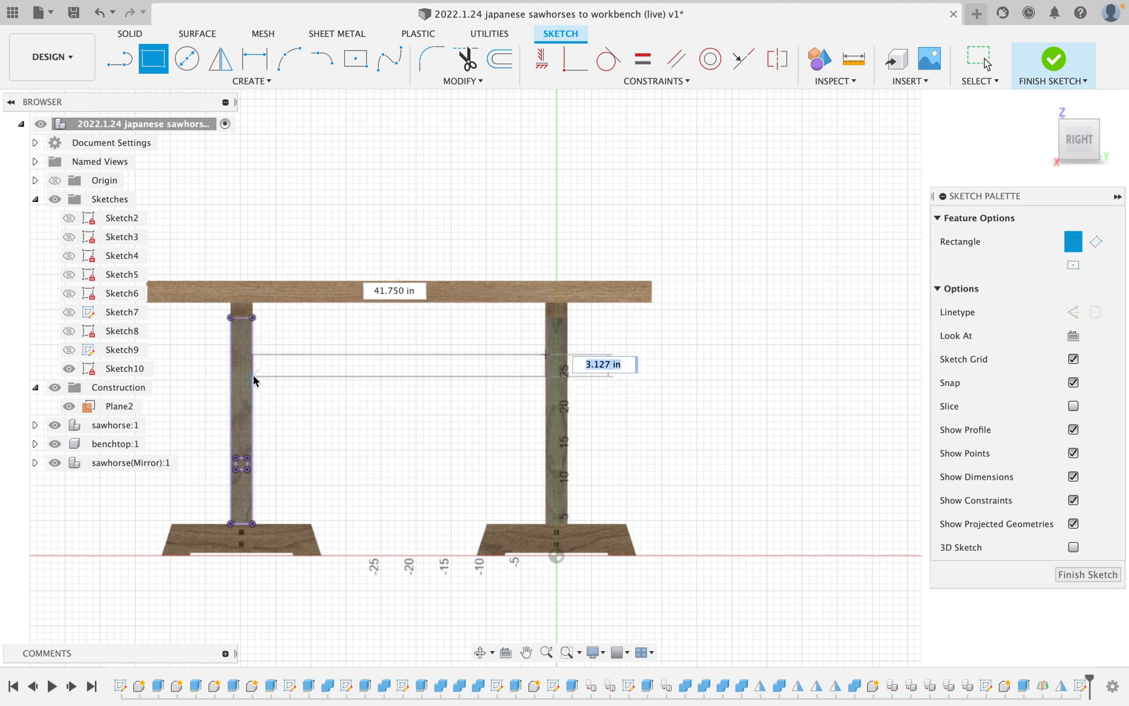
pyautogui.click(254, 377)
pyautogui.scroll(3, 289, 372)
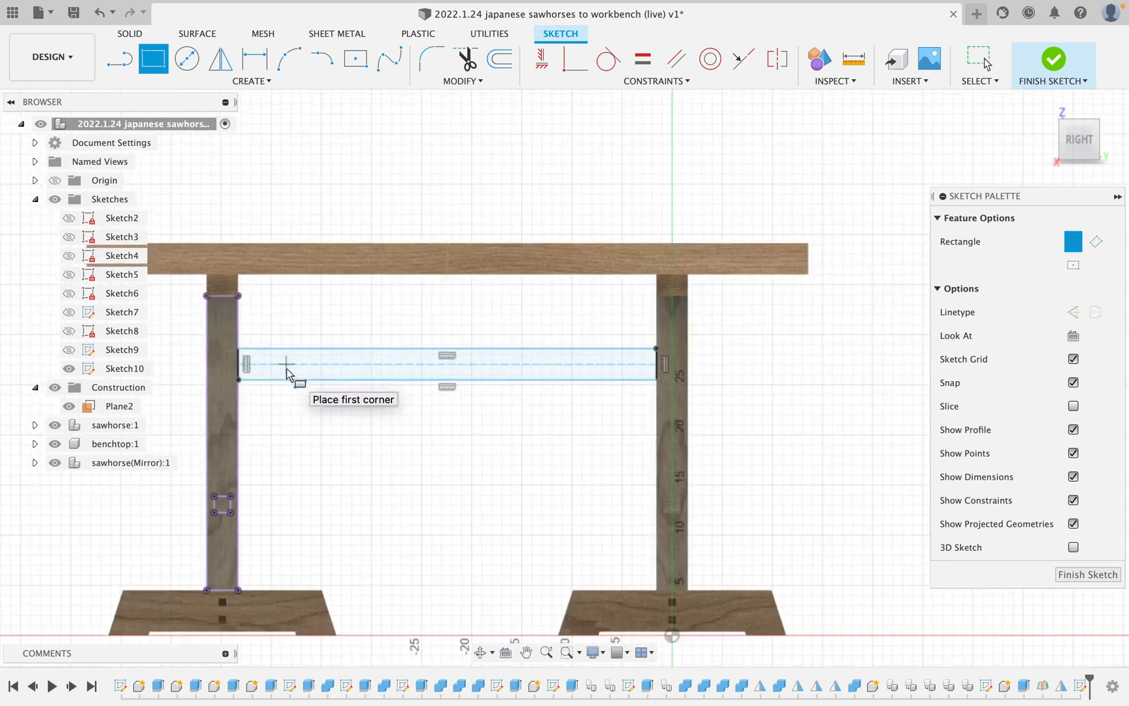
pyautogui.press('Escape')
# - Measure the width of the mirrored sawhorse's leg between its two projected vertical edges
pyautogui.press('i')
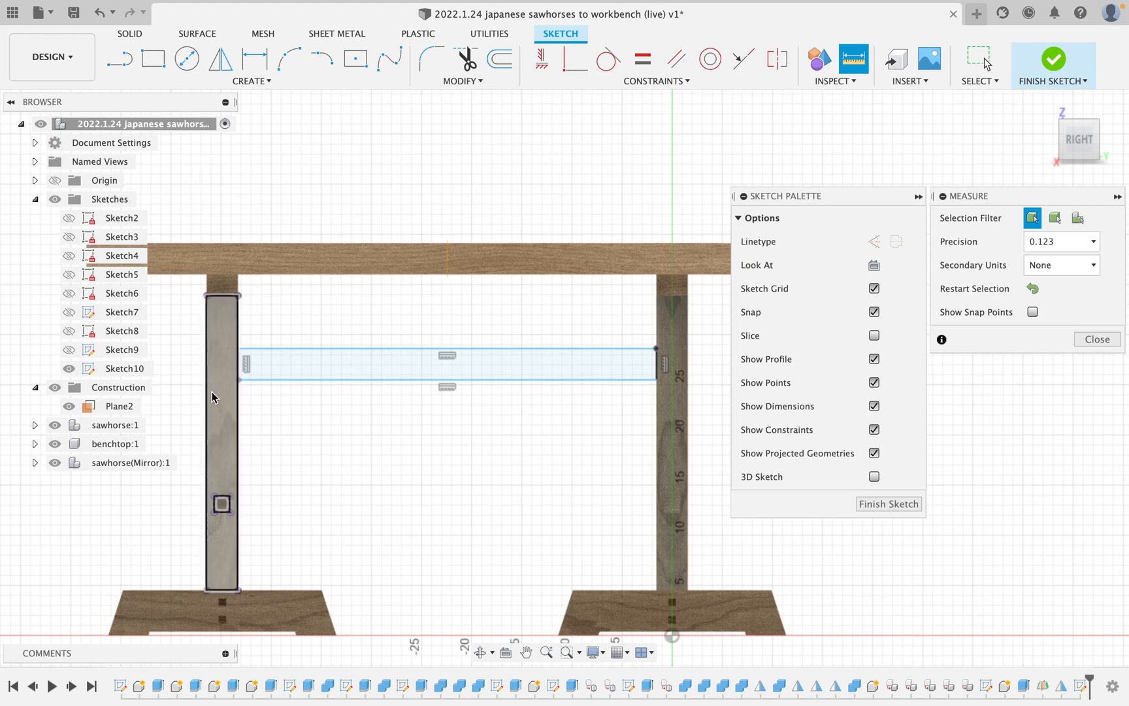
pyautogui.click(209, 398)
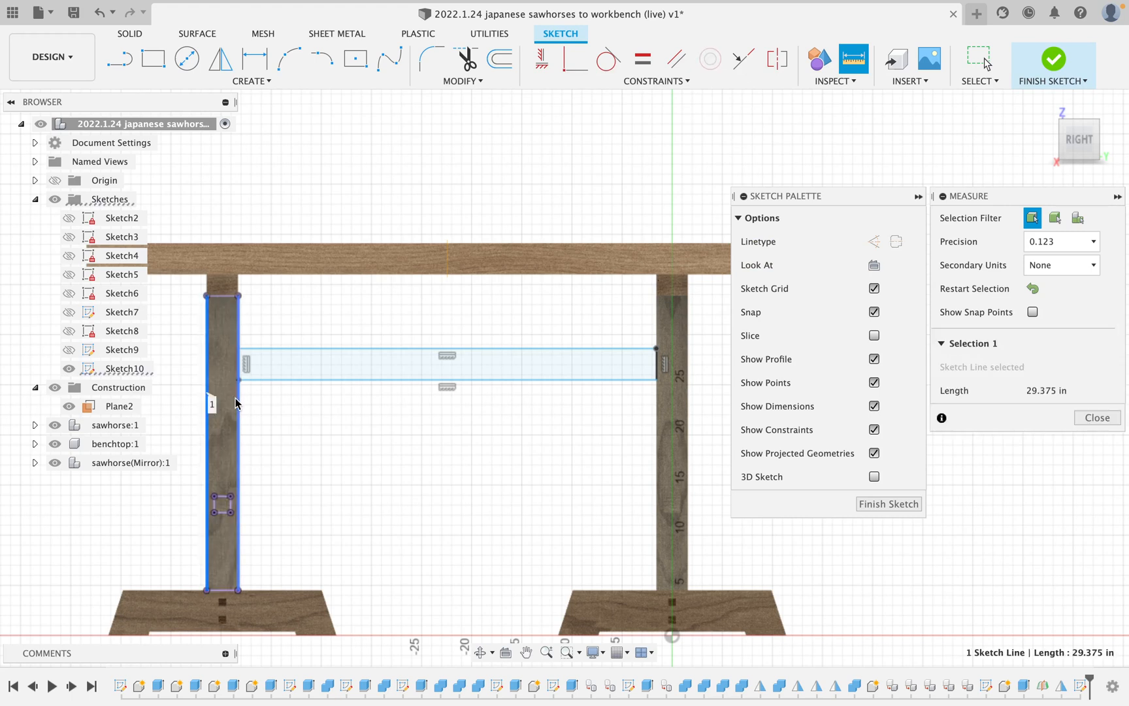
pyautogui.click(237, 403)
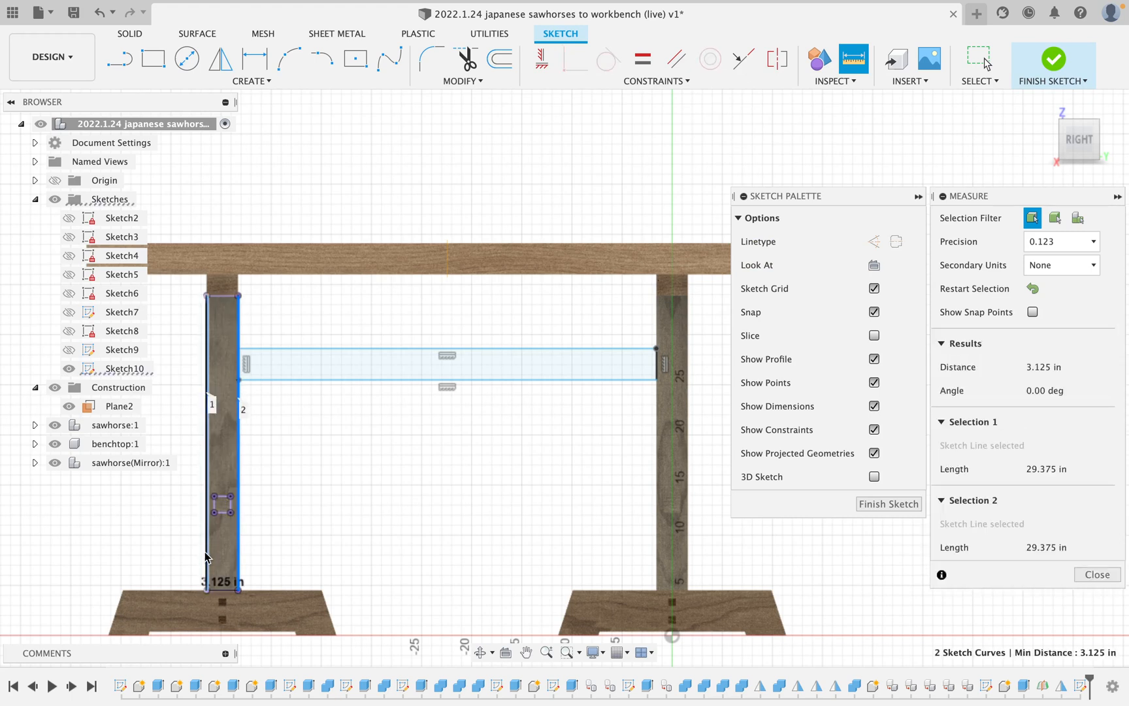
# - Dimension the height of the stretcher rectangle between the legs as 3 1/4 in
pyautogui.press('d')
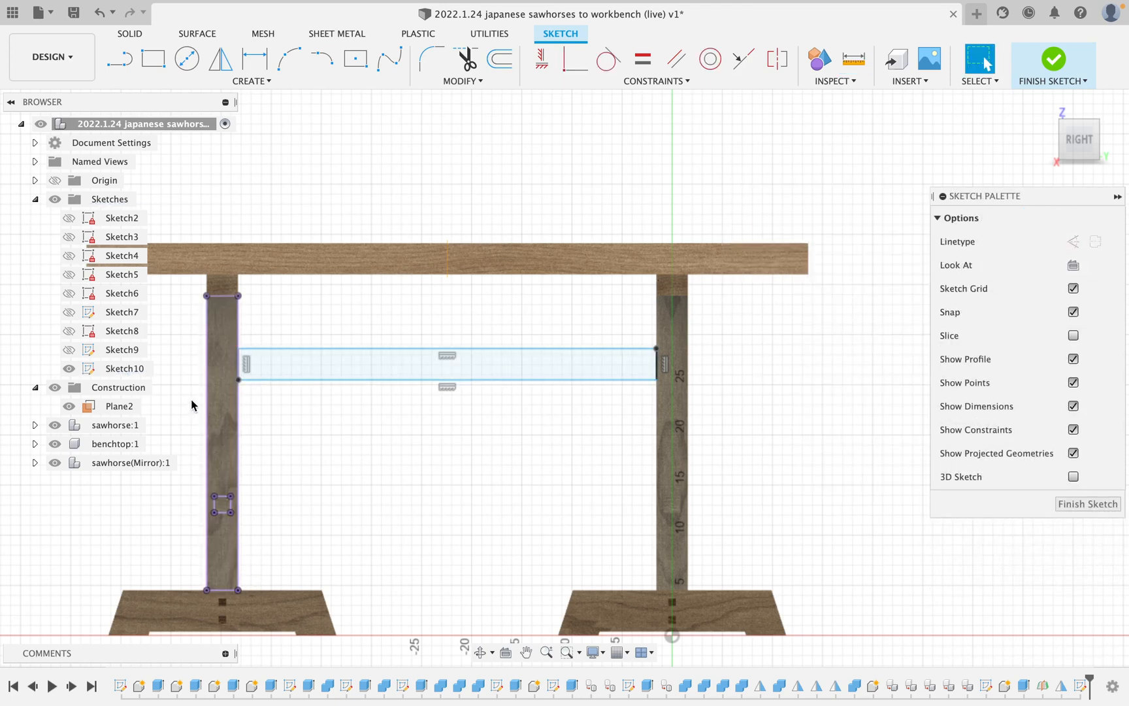
pyautogui.click(305, 350)
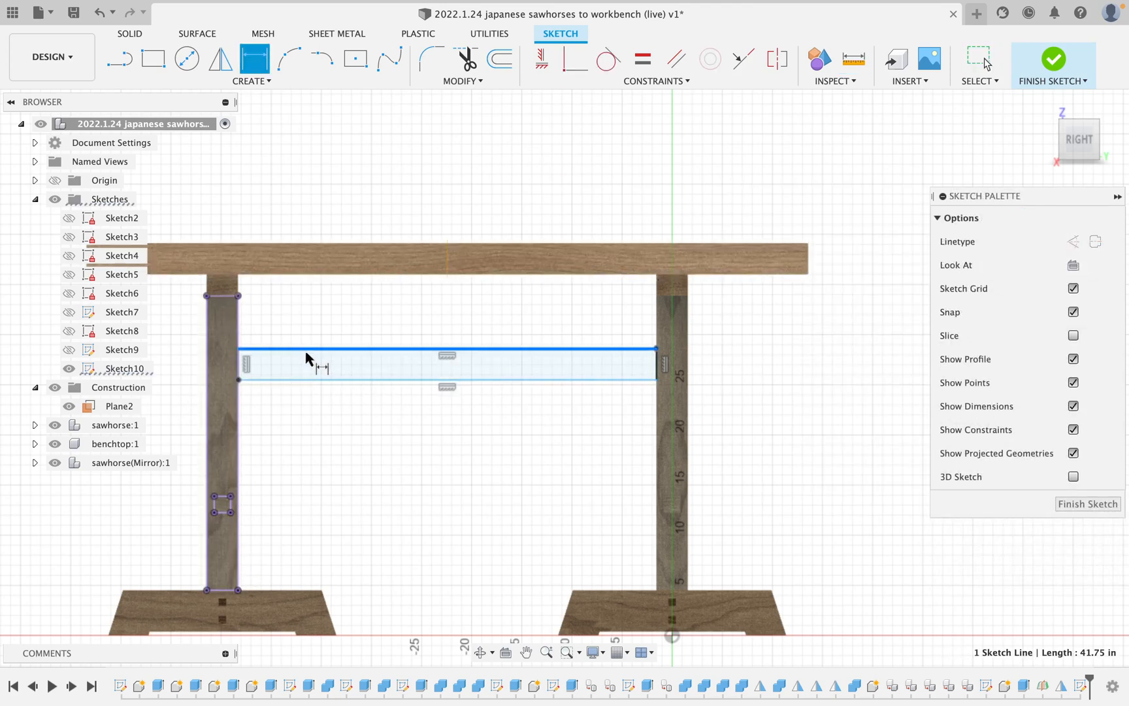
pyautogui.click(307, 380)
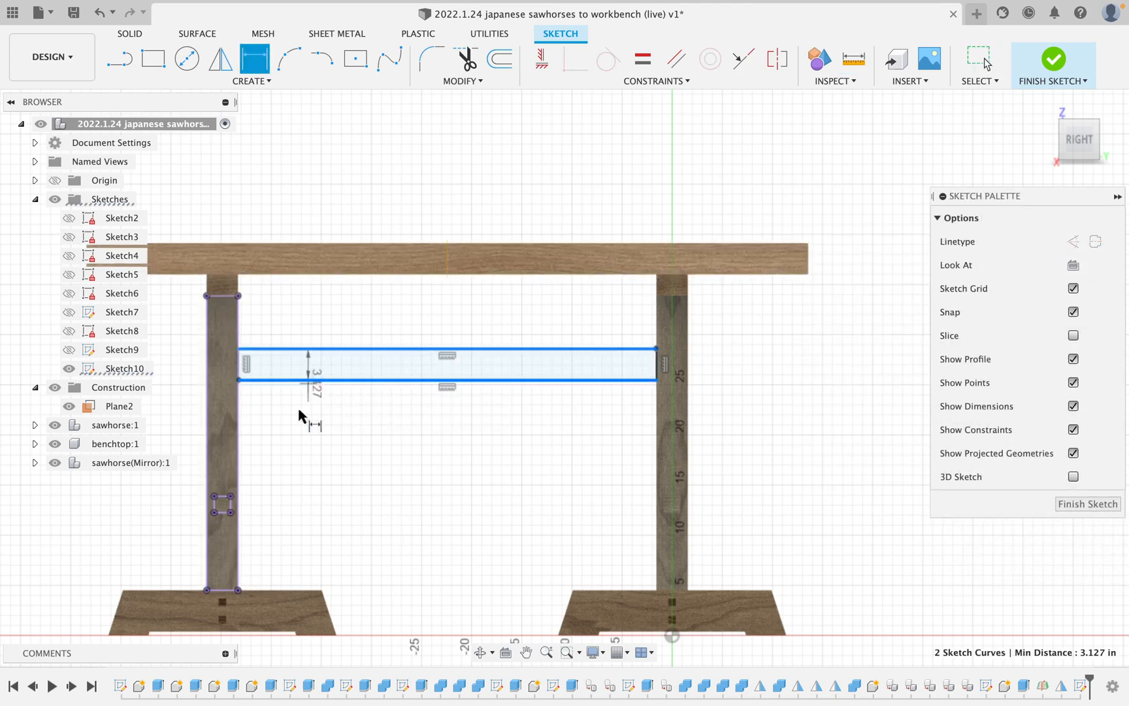
pyautogui.click(185, 370)
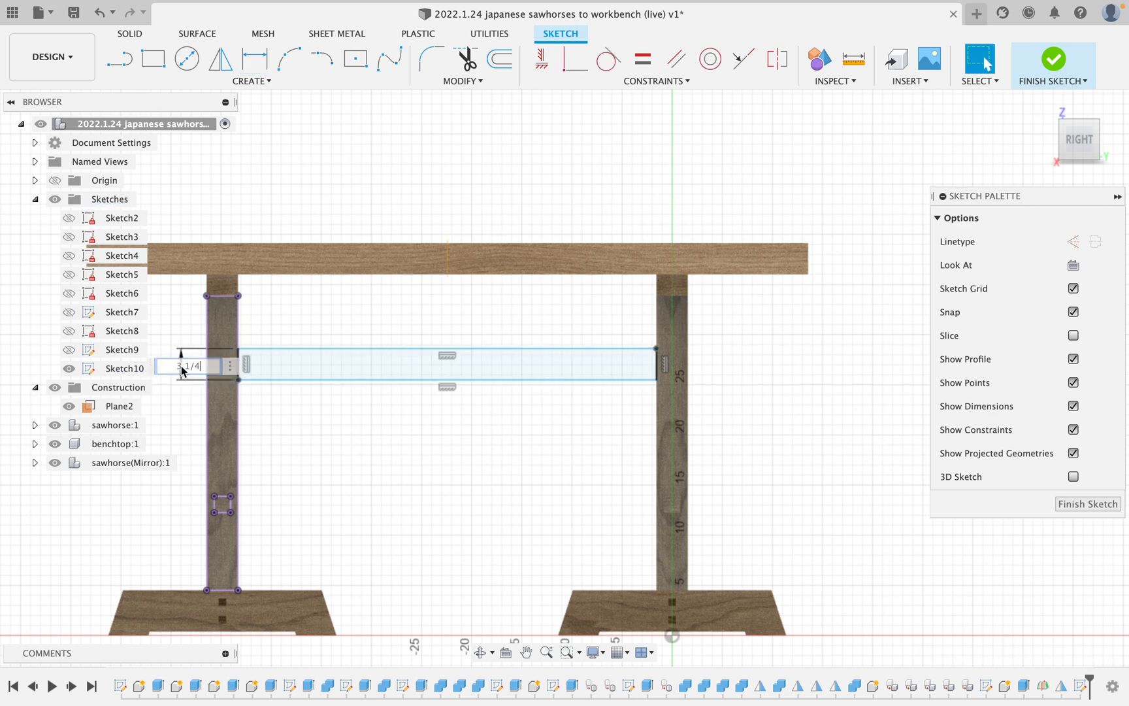
pyautogui.press('Return')
# - Set the stretcher's bottom edge 11 in above the top of the sawhorse foot and finish the sketch
pyautogui.click(285, 380)
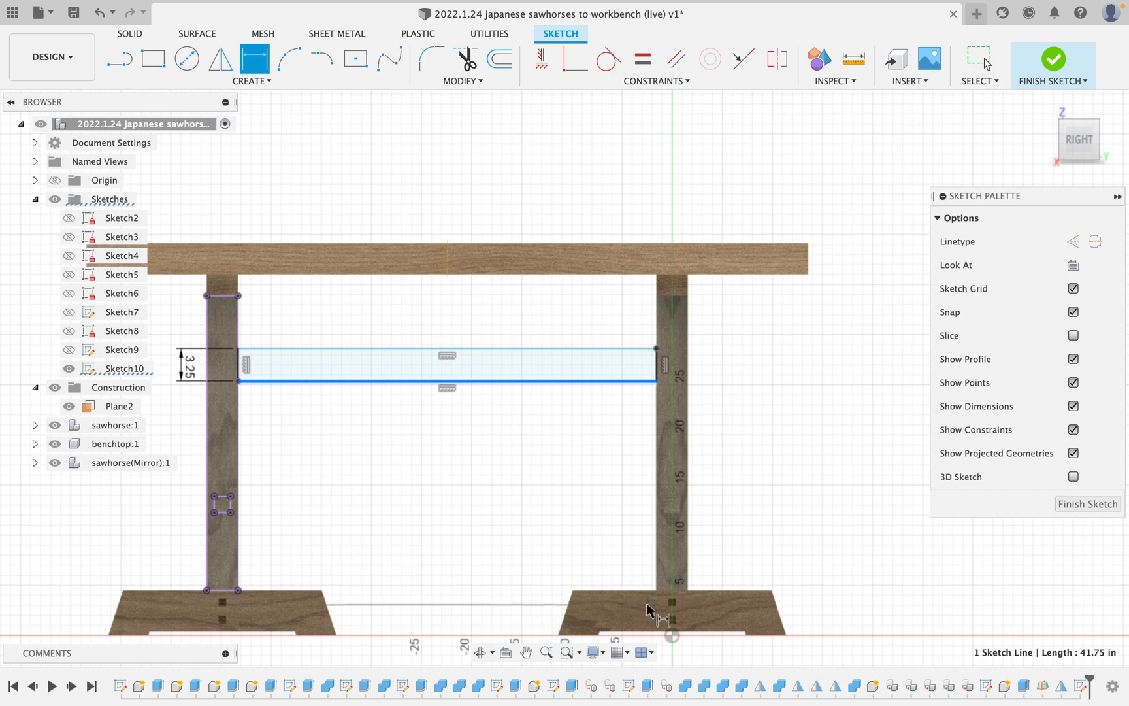
pyautogui.click(673, 592)
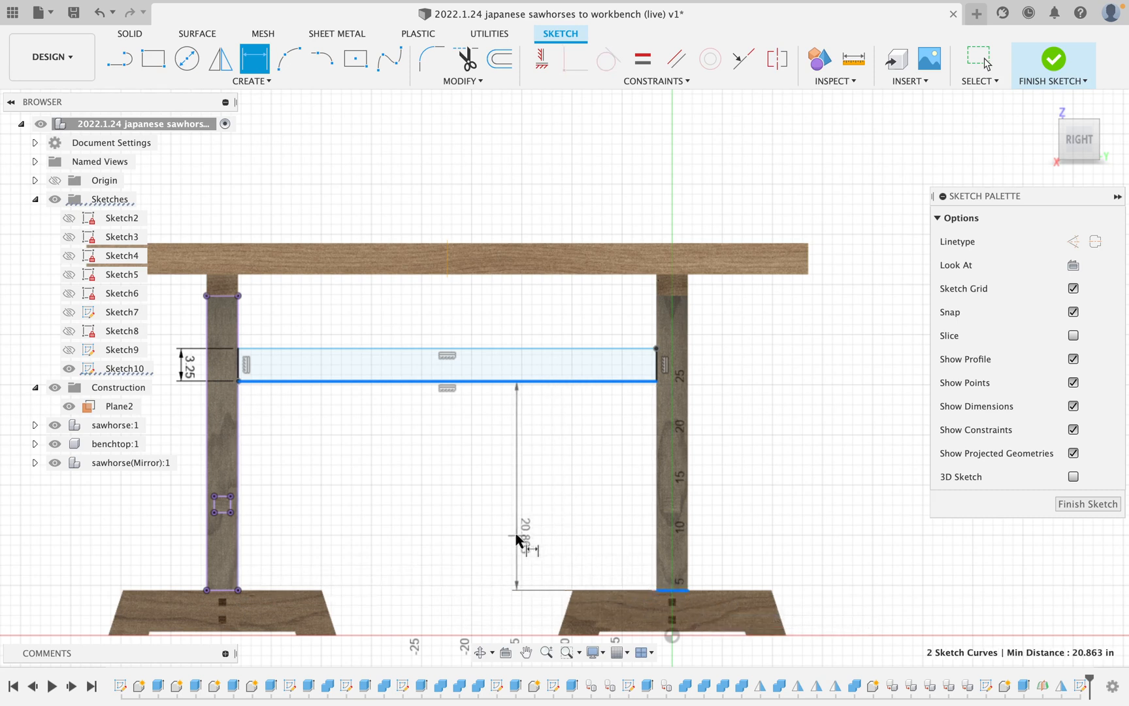
pyautogui.click(520, 536)
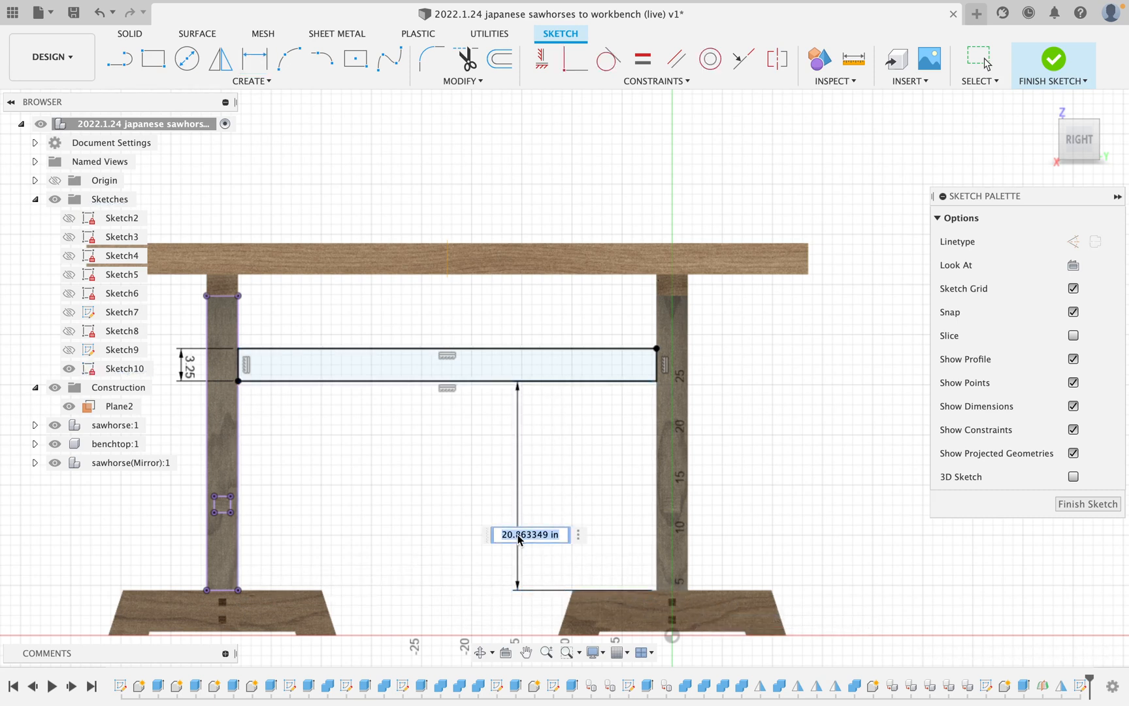
pyautogui.press('Return')
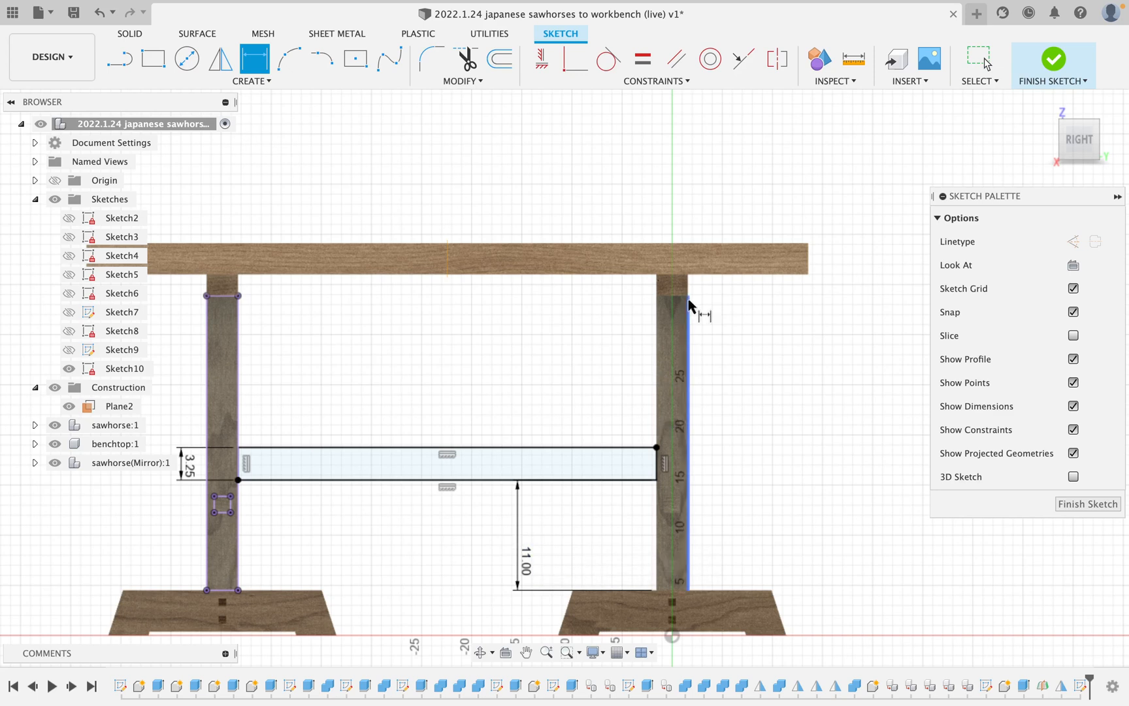
pyautogui.click(1053, 60)
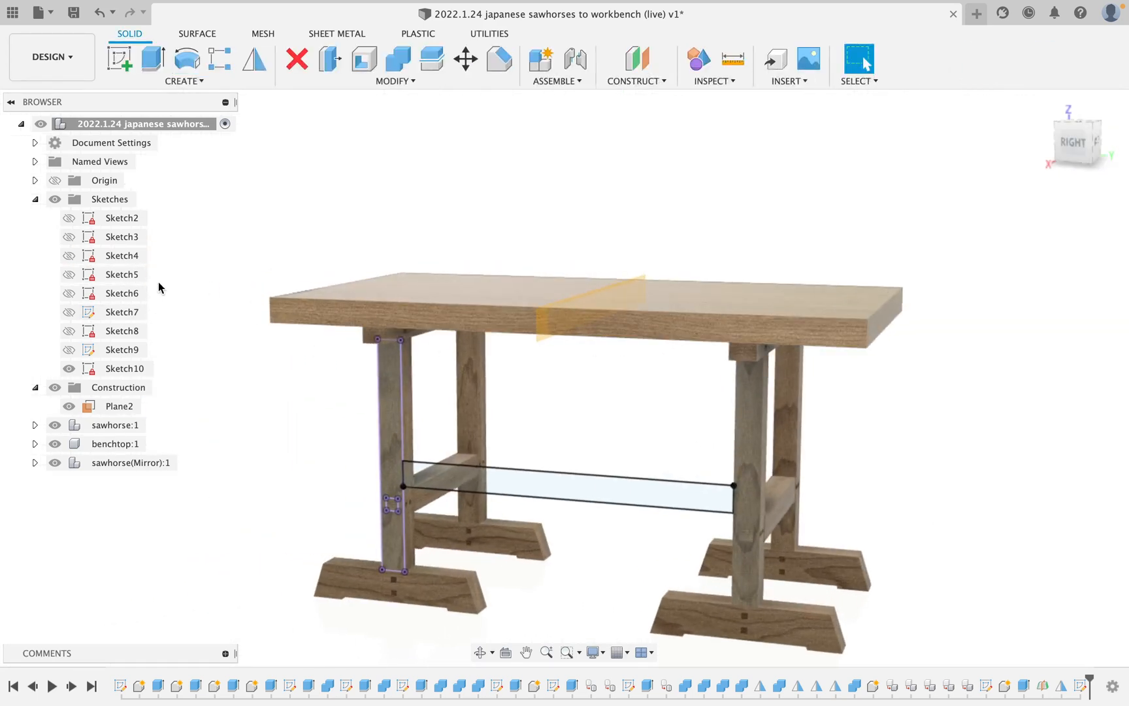
# - Extrude the stretcher profile up to the opposite side face of the sawhorse leg as a new component
pyautogui.click(152, 61)
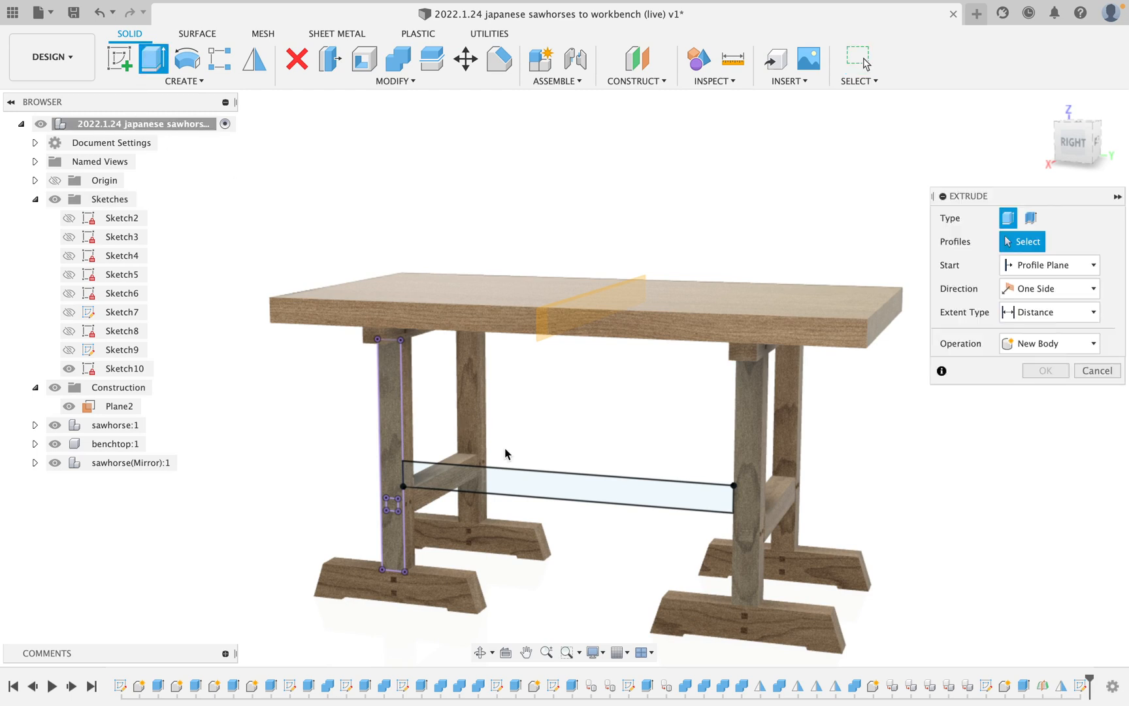
pyautogui.click(600, 491)
pyautogui.click(1055, 312)
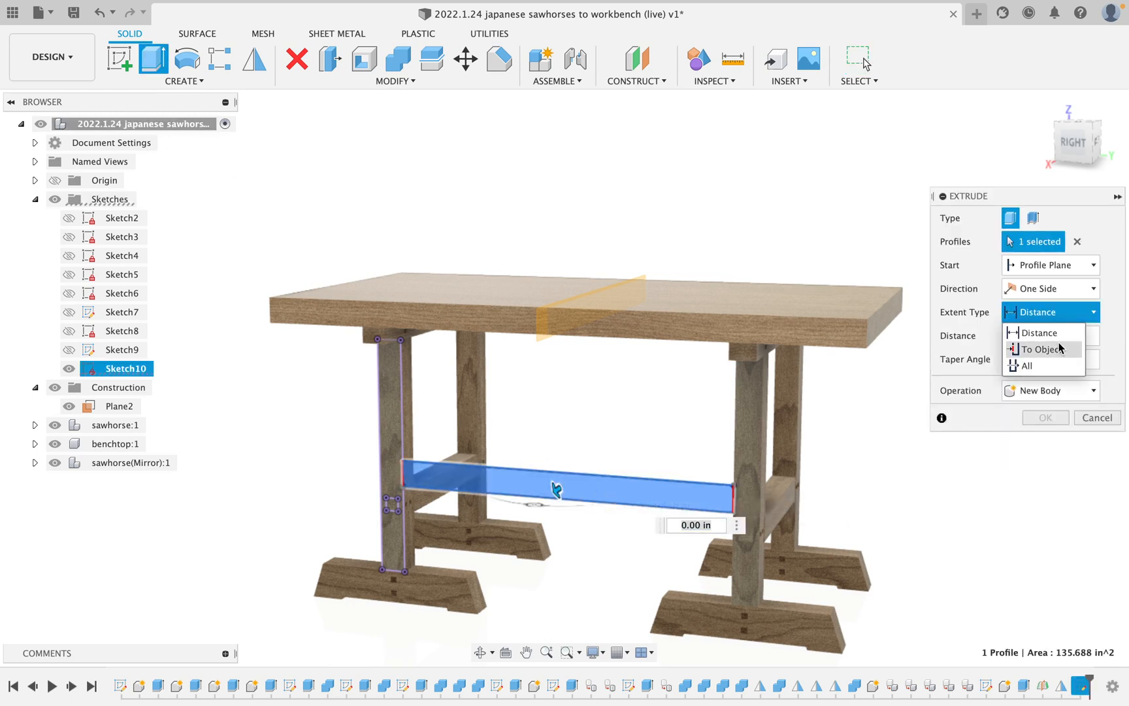
pyautogui.click(1058, 347)
pyautogui.keyDown('shift'); pyautogui.moveTo(898, 445); pyautogui.dragTo(739, 459, button='middle'); pyautogui.keyUp('shift')
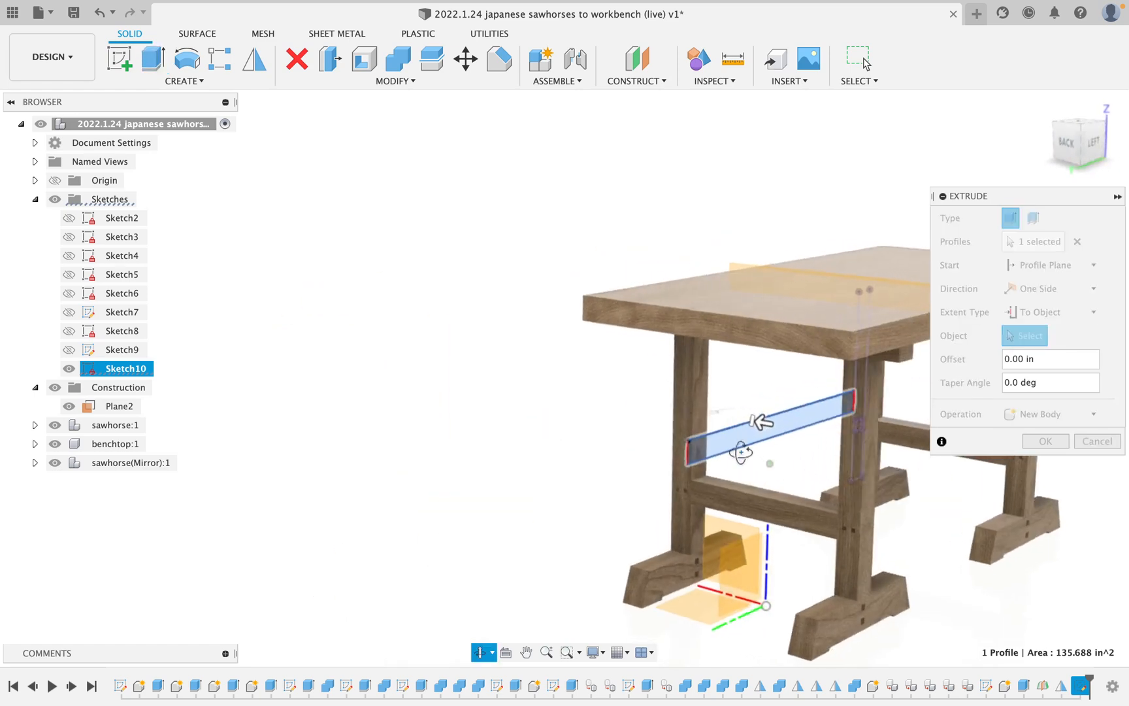
pyautogui.click(701, 406)
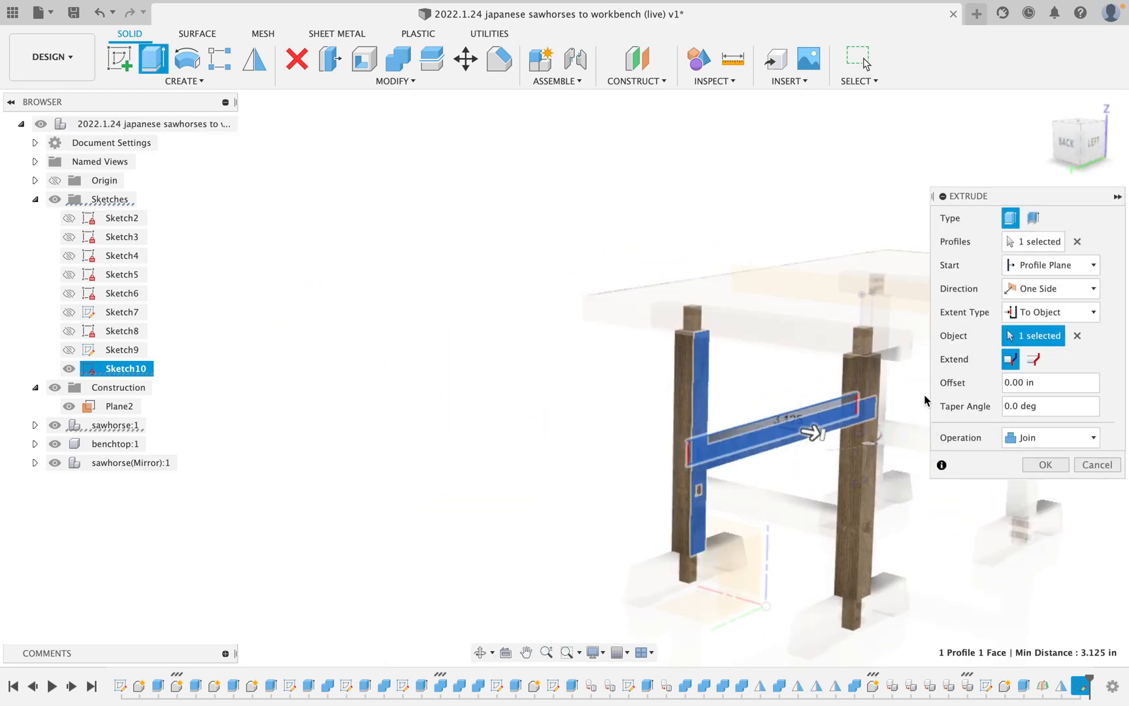
pyautogui.click(1094, 441)
pyautogui.click(1052, 524)
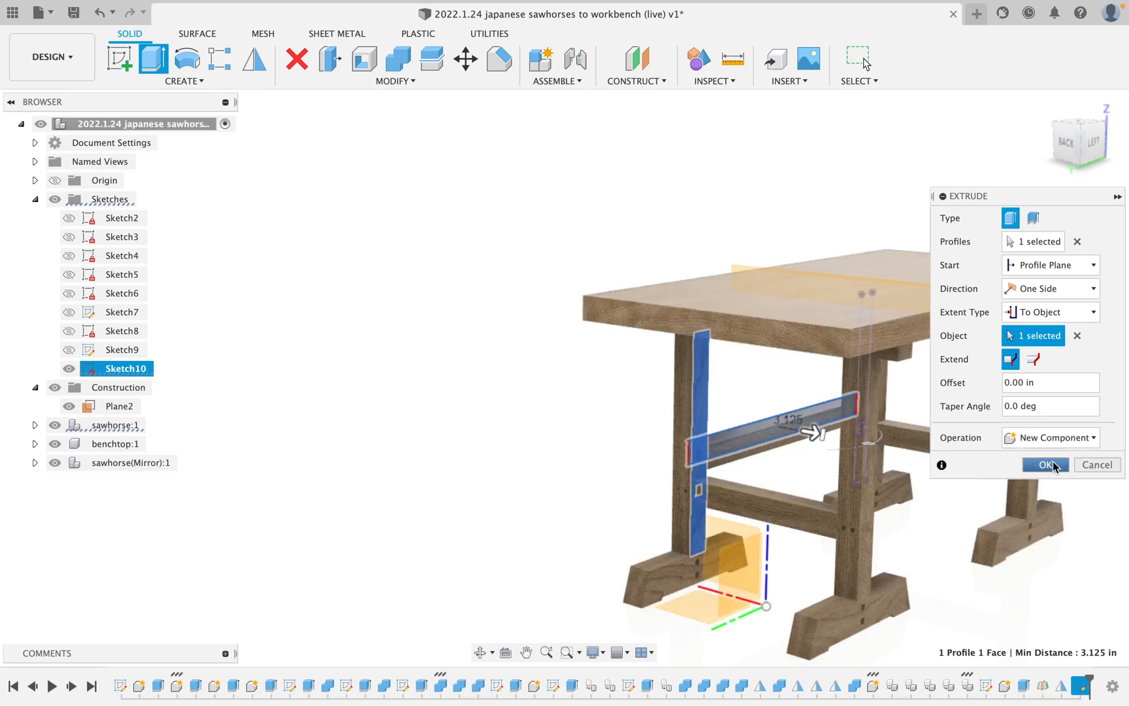
pyautogui.click(1046, 465)
# - Rename the new stretcher component as longBrace
pyautogui.keyDown('shift'); pyautogui.moveTo(675, 433); pyautogui.dragTo(877, 437, button='middle'); pyautogui.keyUp('shift')
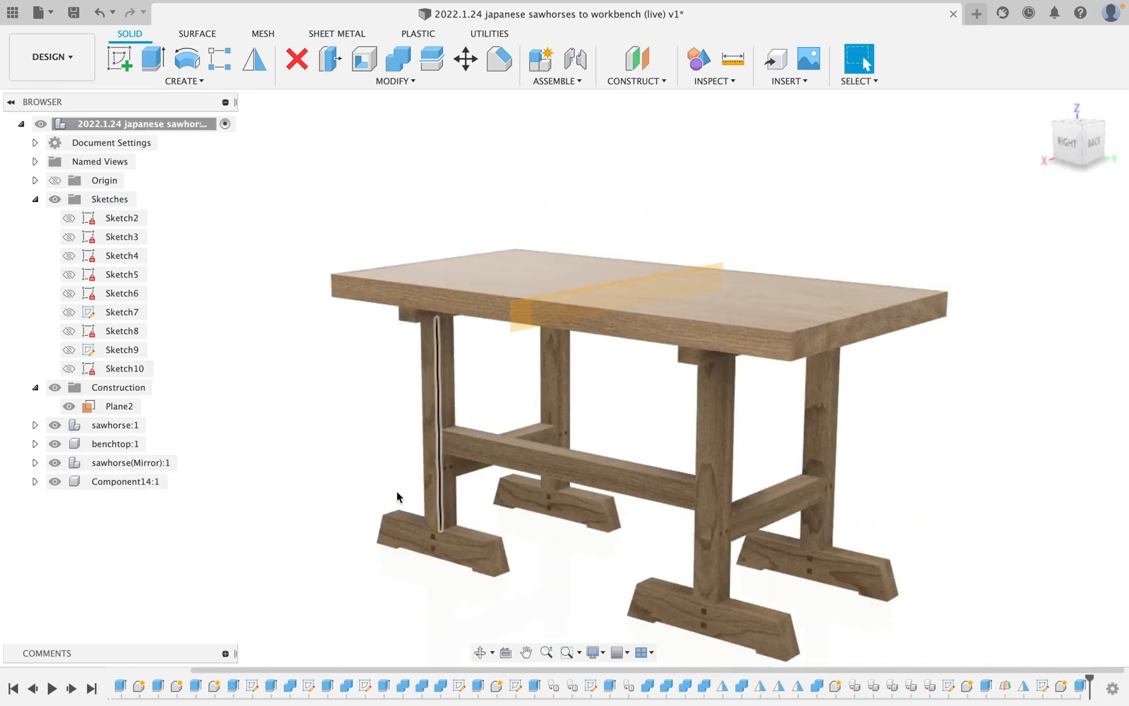
pyautogui.click(120, 482)
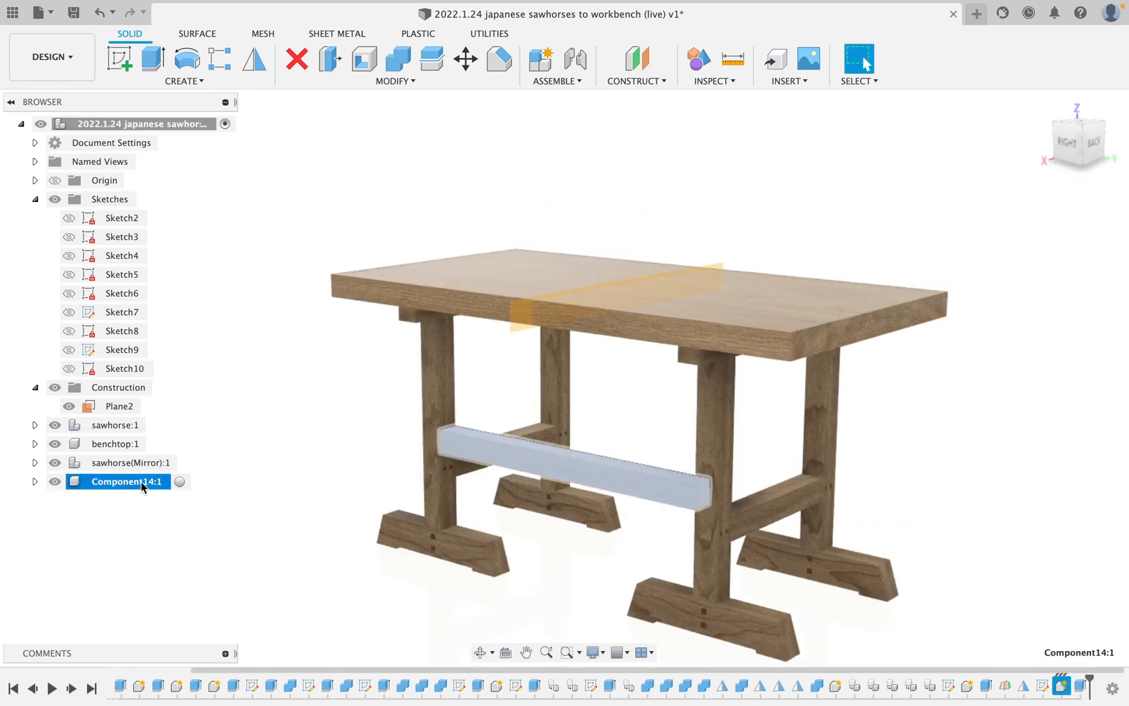
pyautogui.click(142, 483)
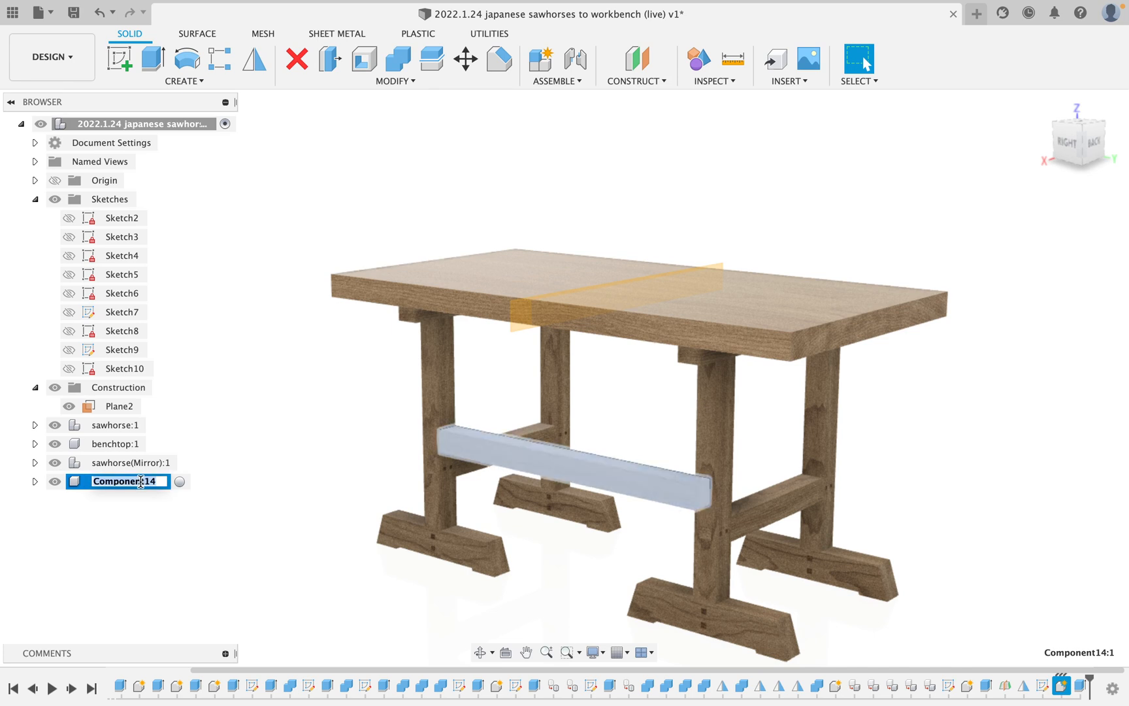
pyautogui.write('longBrace')
pyautogui.press('Return')
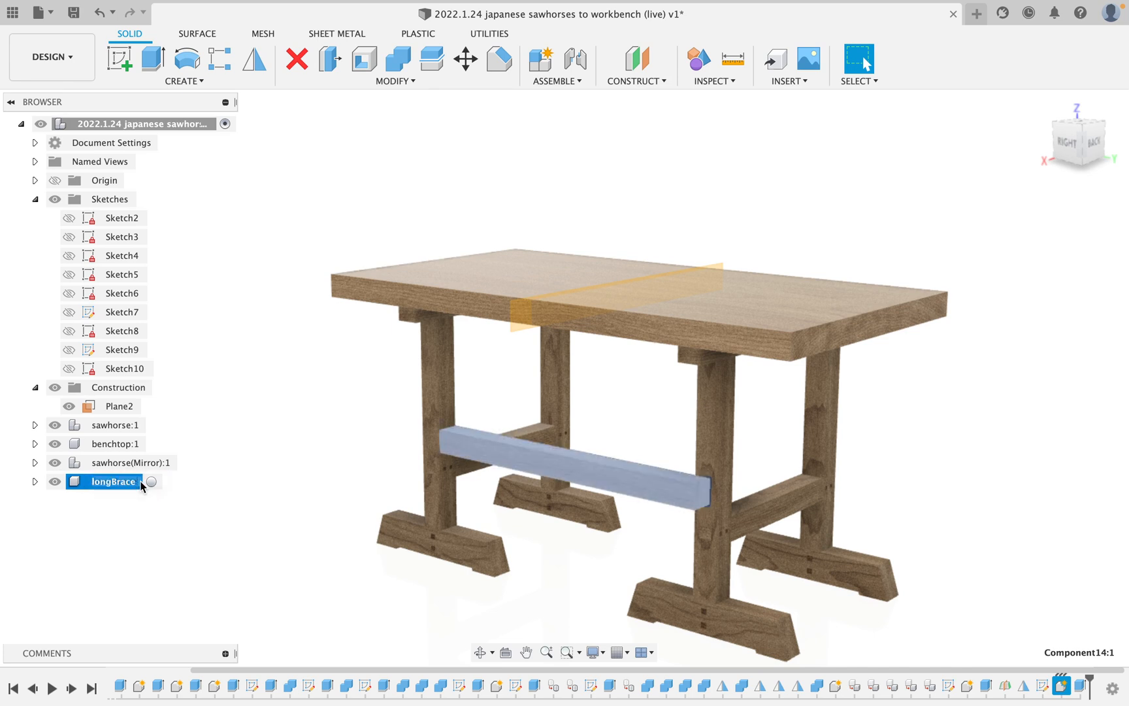
pyautogui.click(659, 518)
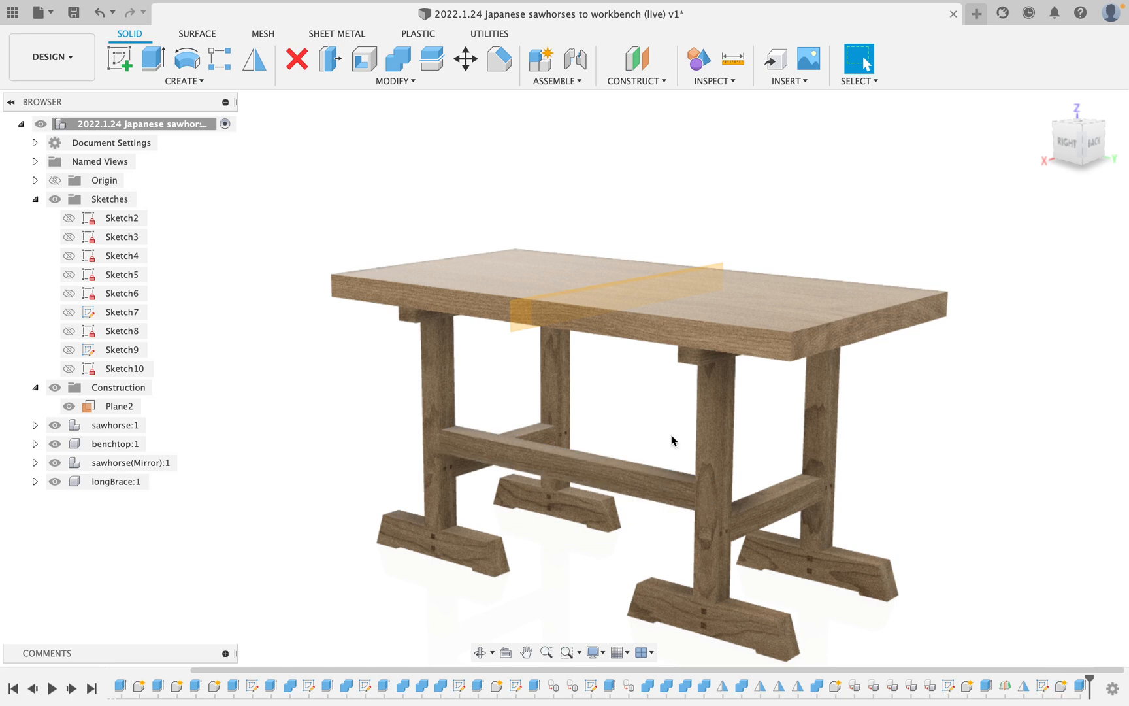
# - Hide the mirrored sawhorse and the original sawhorse so only the benchtop and long brace are shown
pyautogui.keyDown('shift'); pyautogui.moveTo(770, 464); pyautogui.dragTo(619, 428, button='middle'); pyautogui.keyUp('shift')
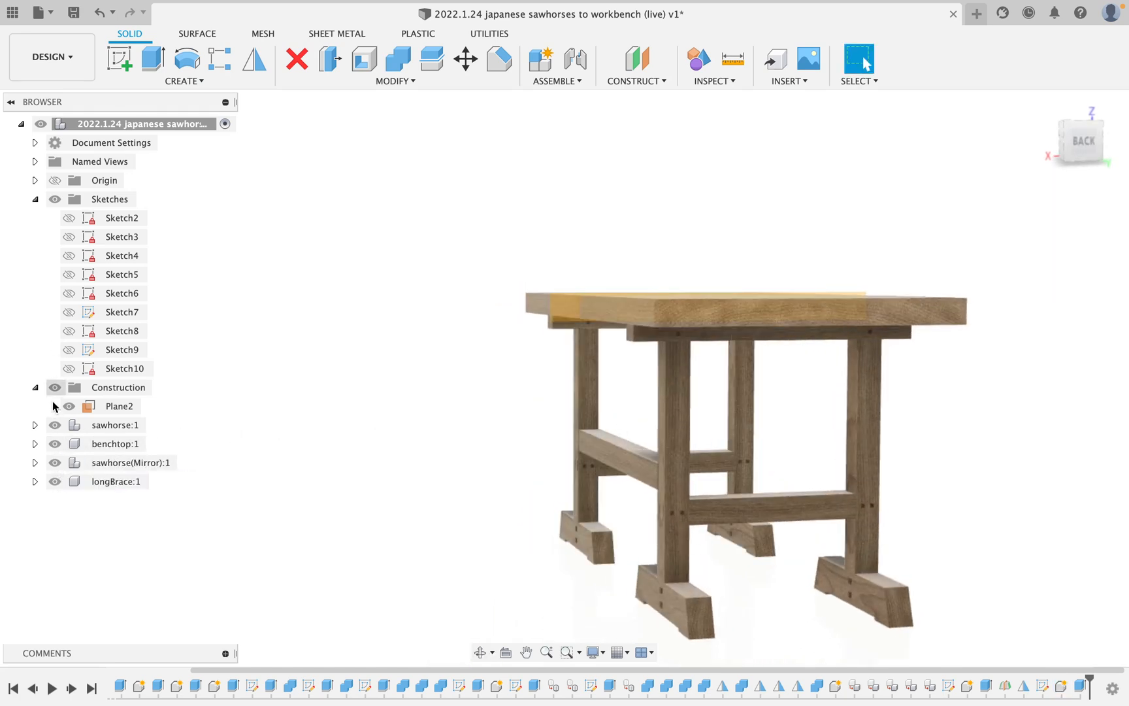
pyautogui.click(51, 468)
pyautogui.click(53, 465)
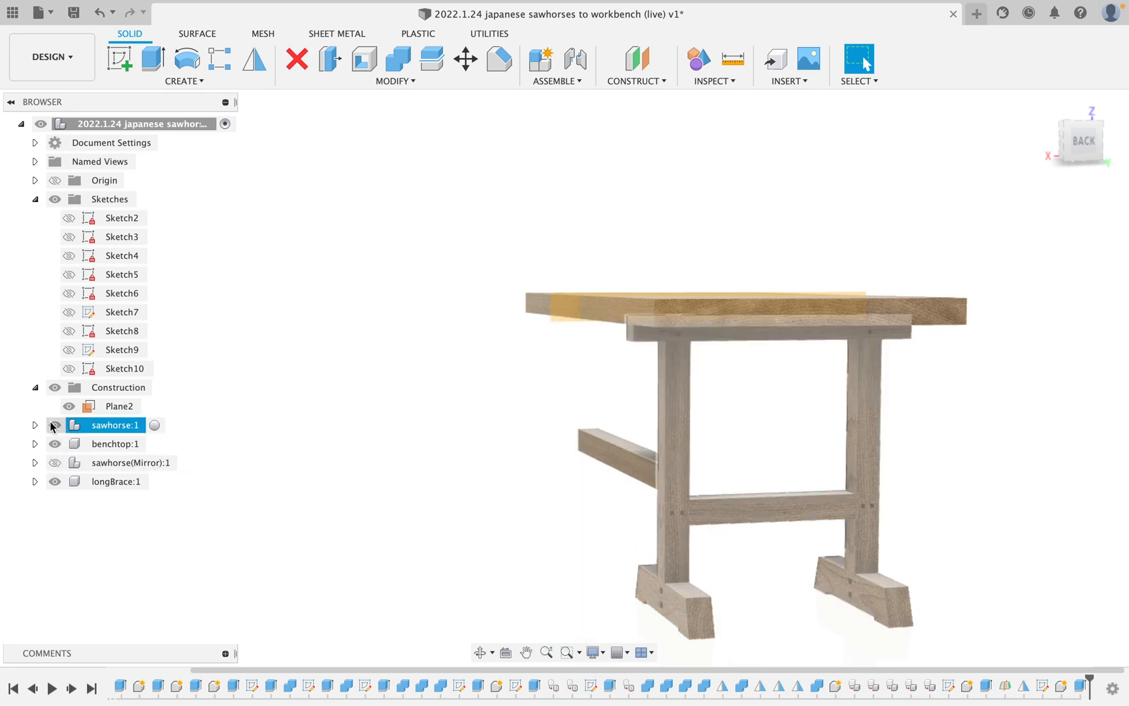
pyautogui.click(56, 425)
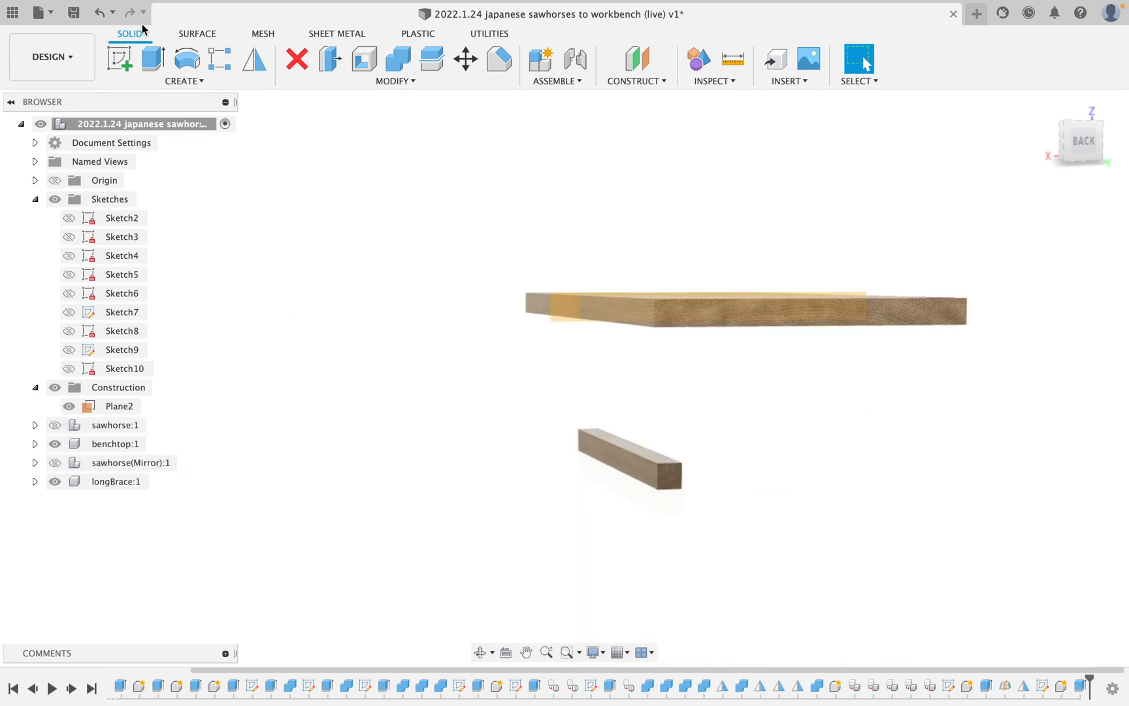
# - Start a sketch on the end face of the long brace and draw a diagonal line between its opposite corners
pyautogui.click(119, 59)
pyautogui.click(659, 461)
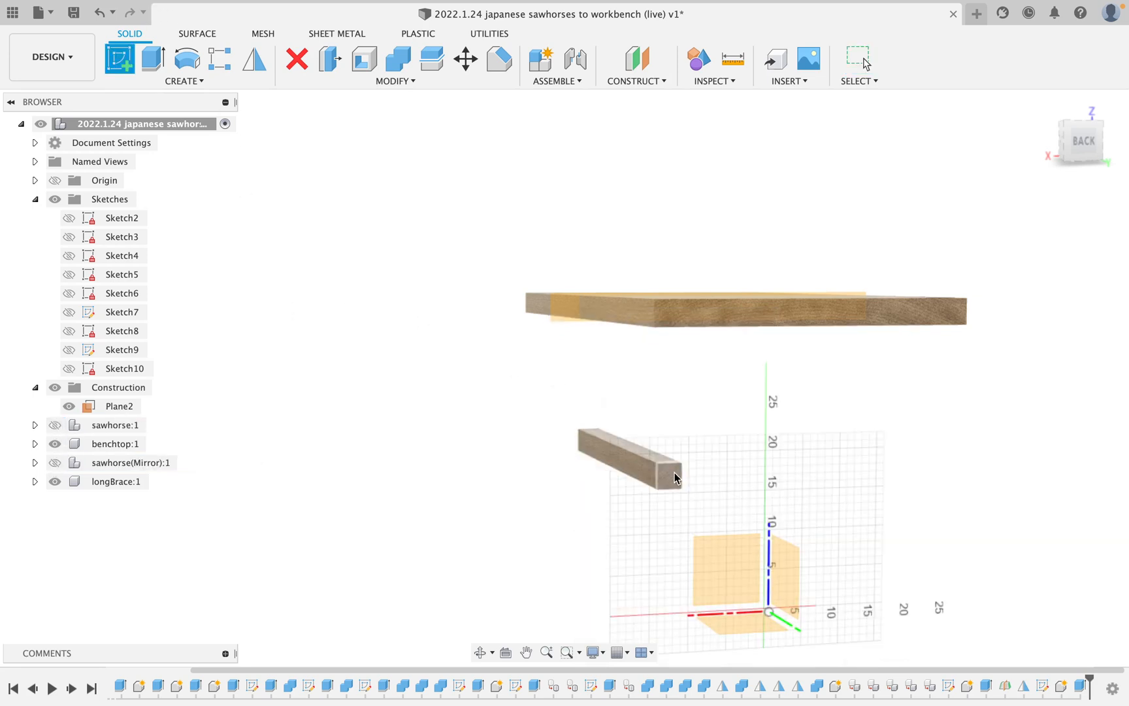
pyautogui.scroll(5, 569, 400)
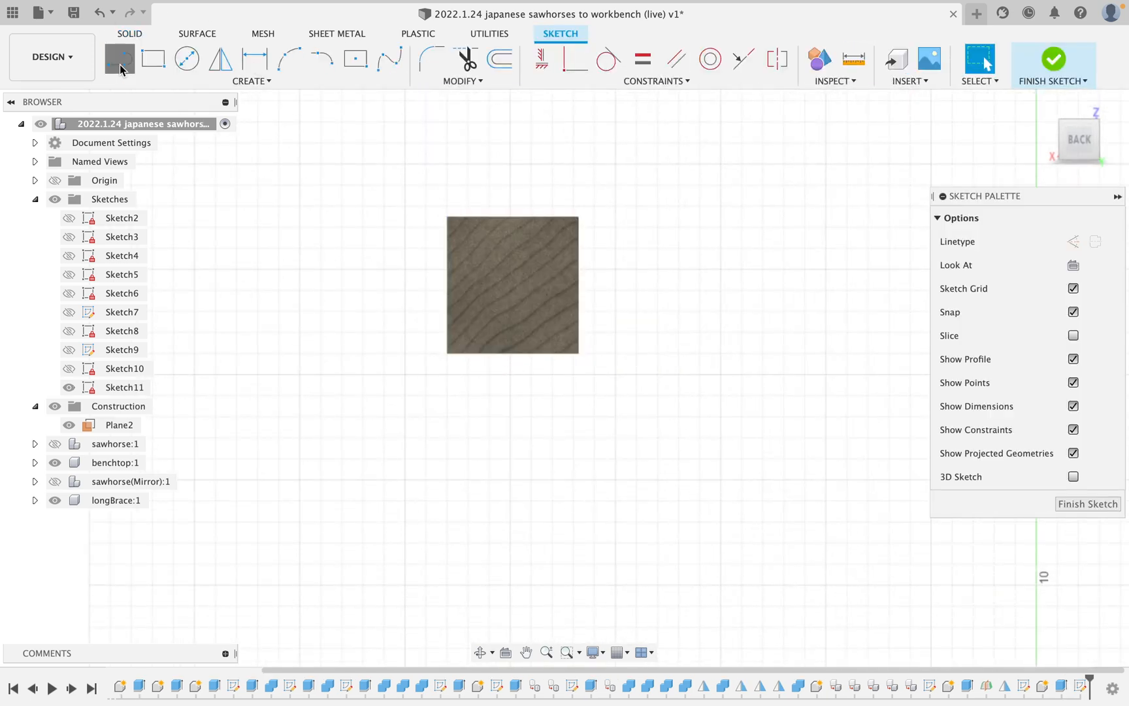
pyautogui.click(448, 218)
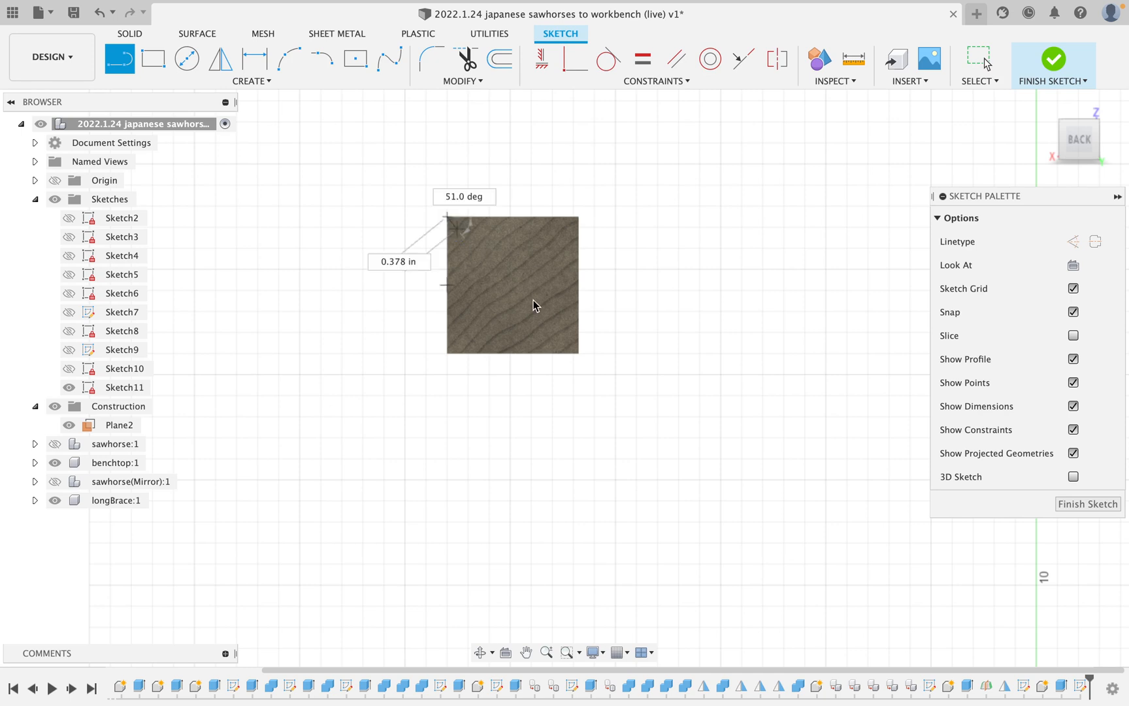
pyautogui.click(575, 354)
pyautogui.press('Escape')
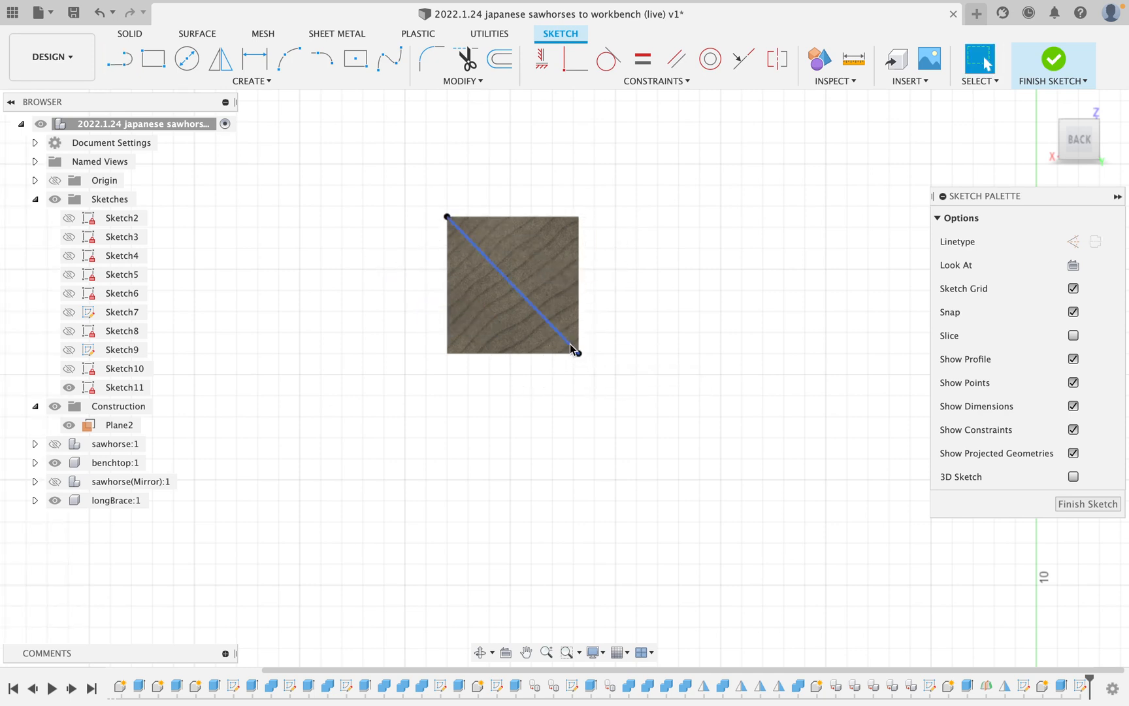
# - Make the diagonal a construction line and sketch a center rectangle about 1.875 in wide by 1.75 in high from its midpoint
pyautogui.click(355, 58)
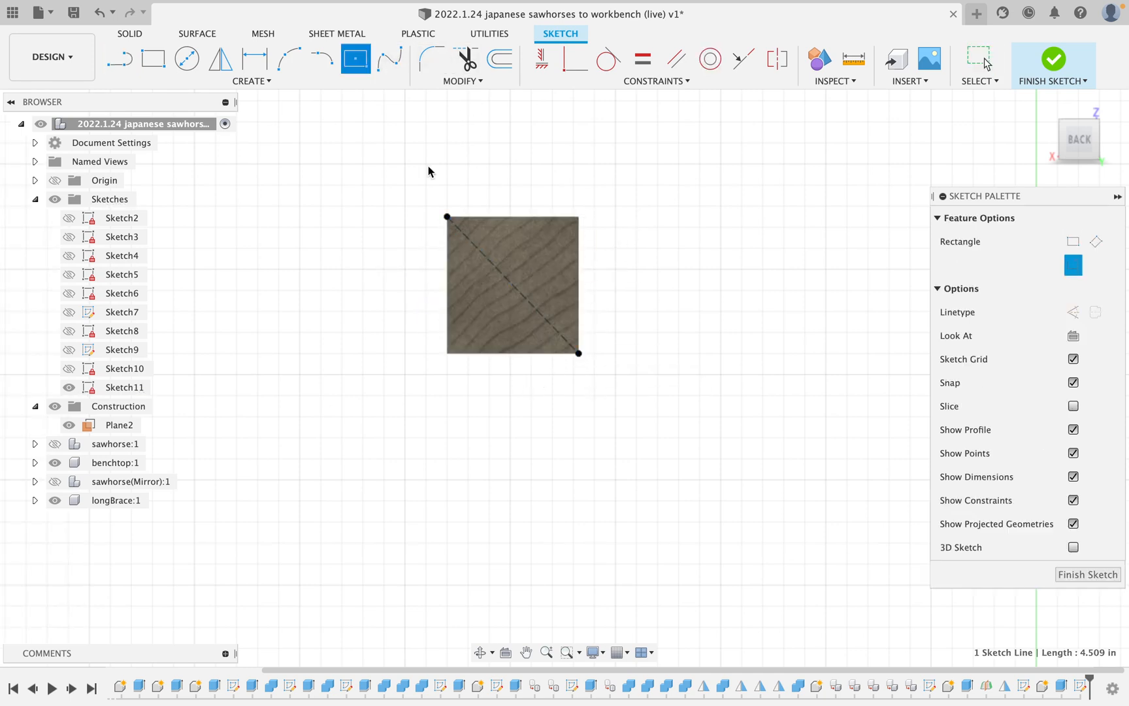
pyautogui.click(513, 285)
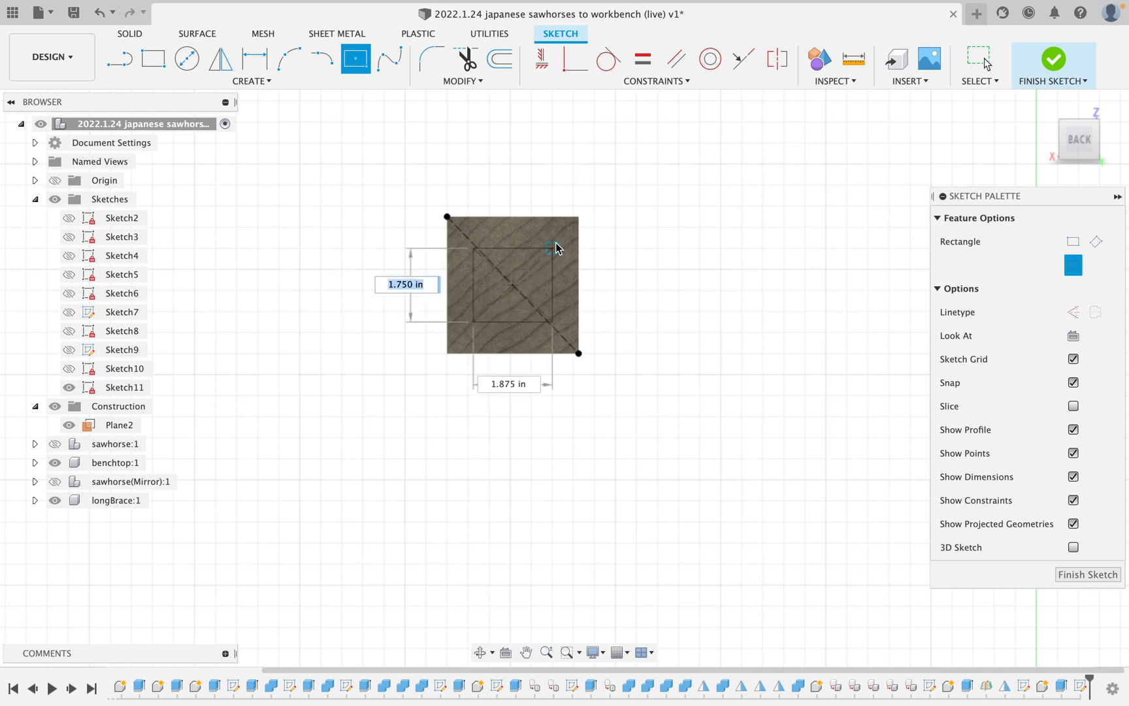
pyautogui.click(553, 248)
# - Dimension the gap between the center rectangle's side and the brace face's edge as 3/4 in
pyautogui.press('d')
pyautogui.click(553, 281)
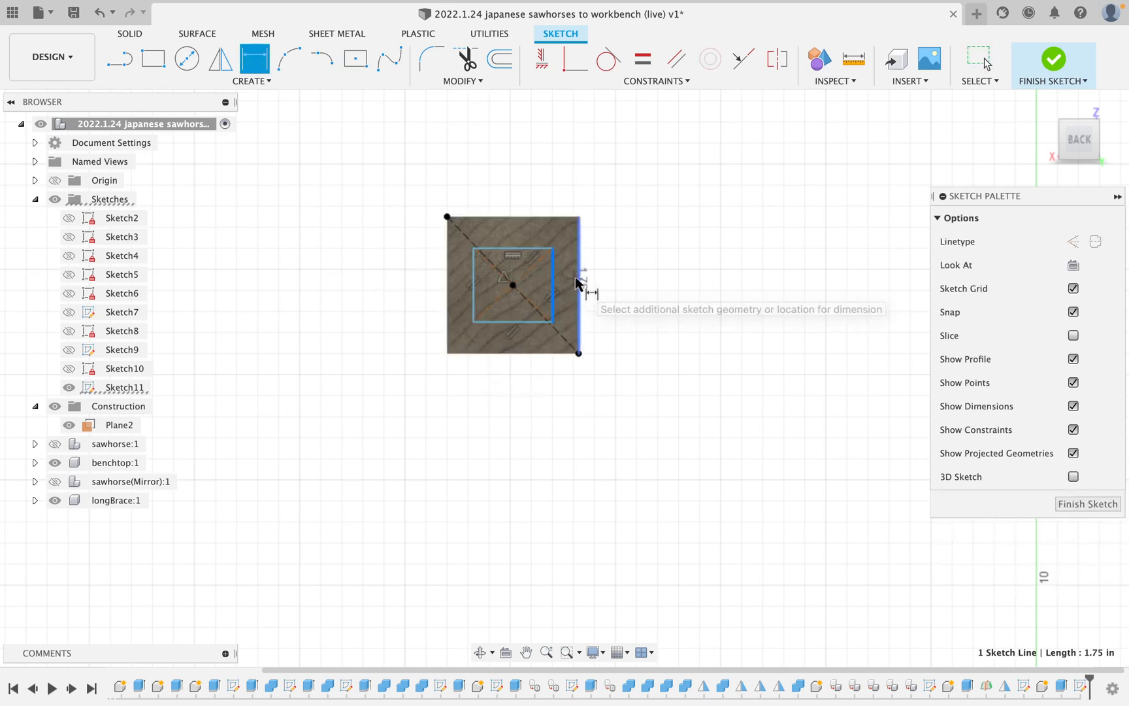
pyautogui.click(578, 281)
pyautogui.click(586, 283)
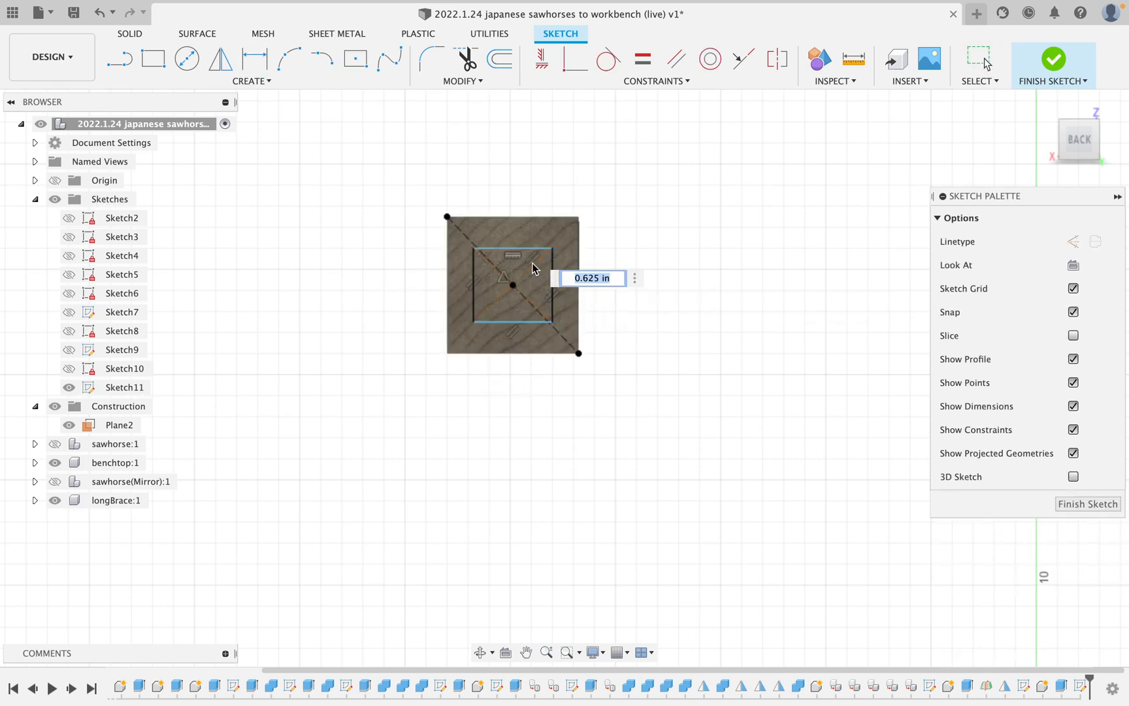
pyautogui.write('3/4')
pyautogui.press('Return')
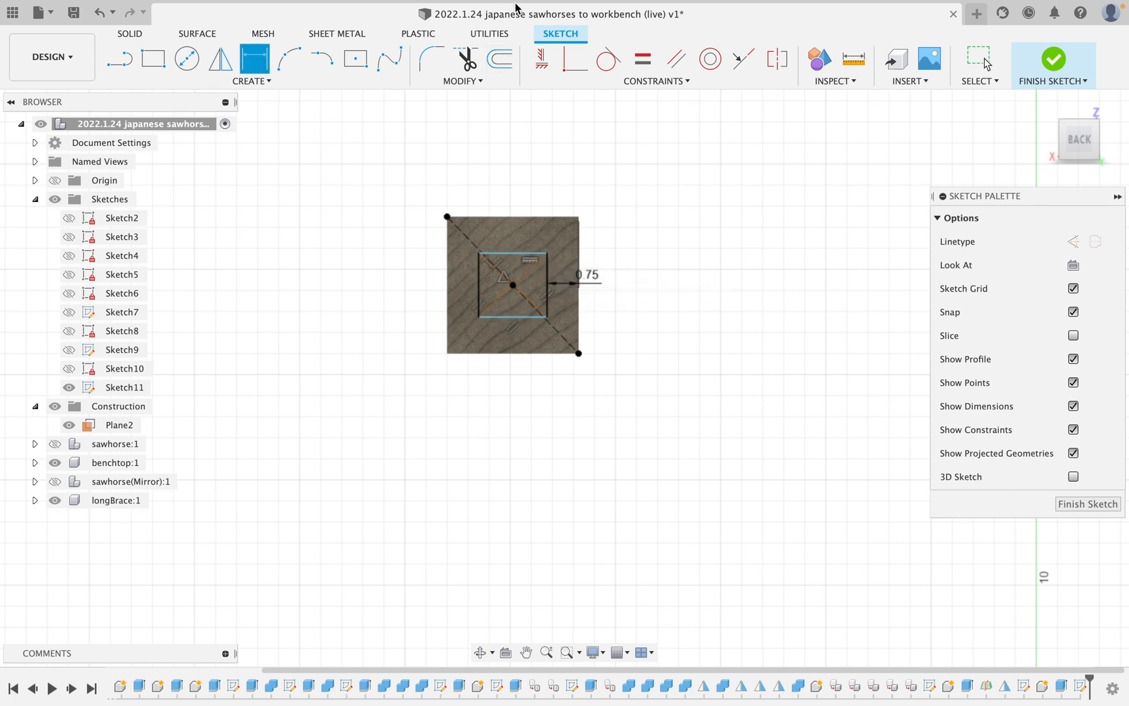
# - Constrain two adjacent sides of the center rectangle on the brace's end face to be equal and finish the sketch
pyautogui.click(642, 71)
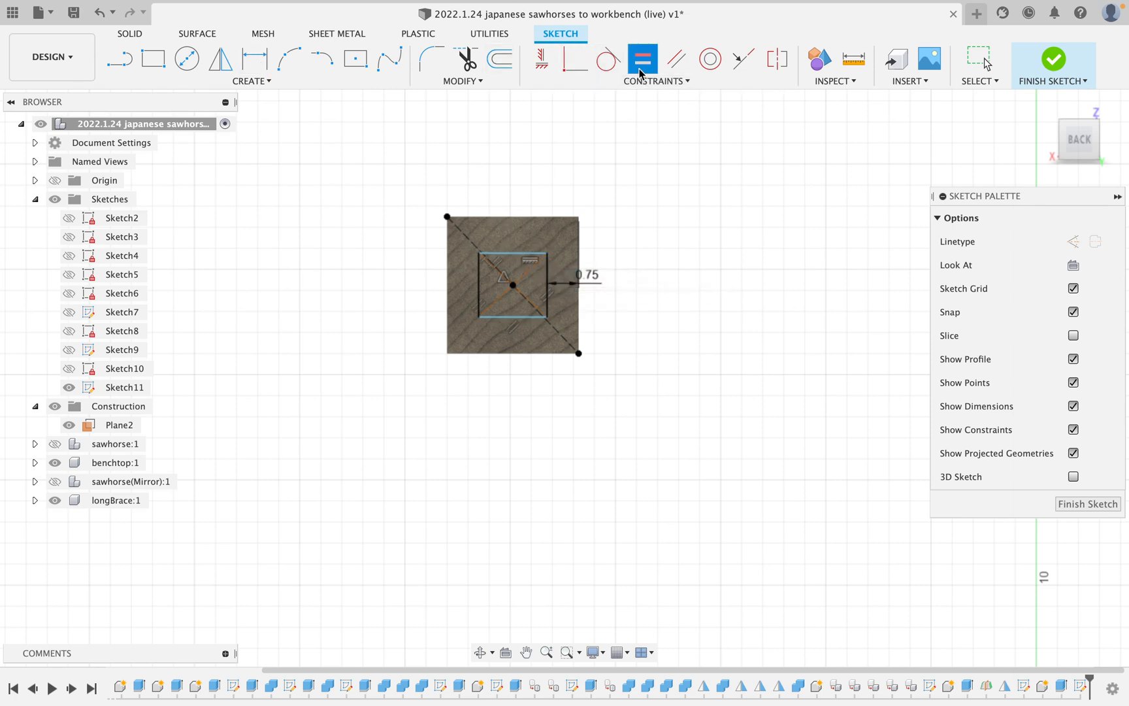
pyautogui.click(527, 259)
pyautogui.click(549, 279)
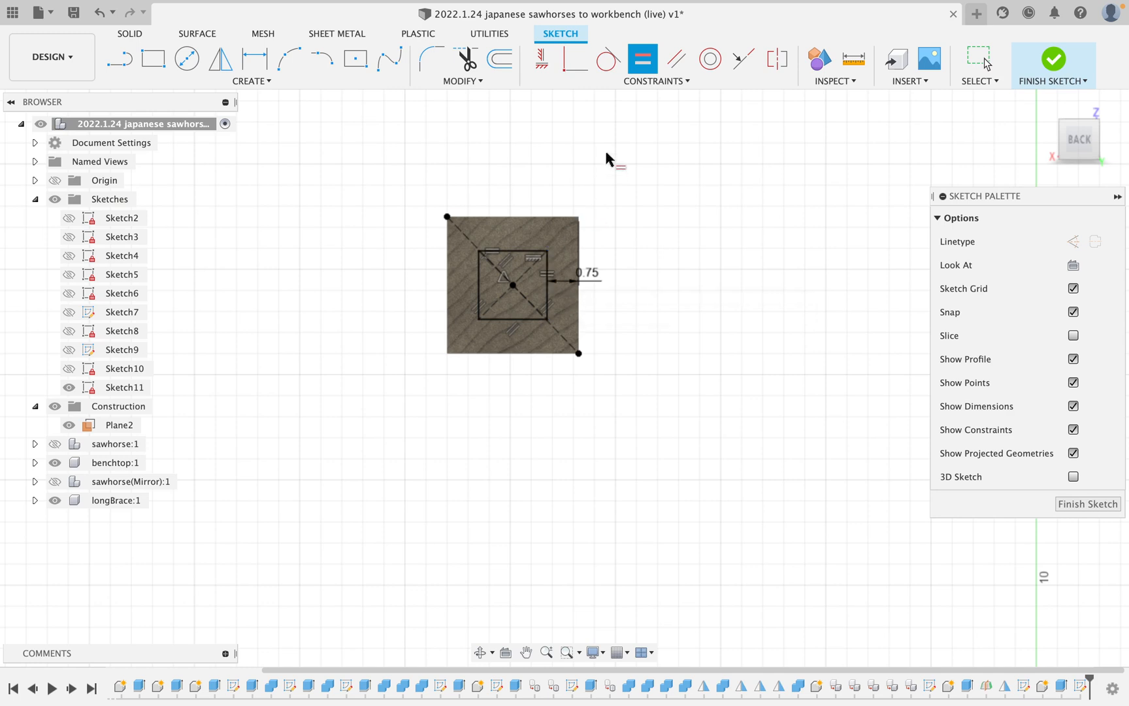
pyautogui.click(1063, 64)
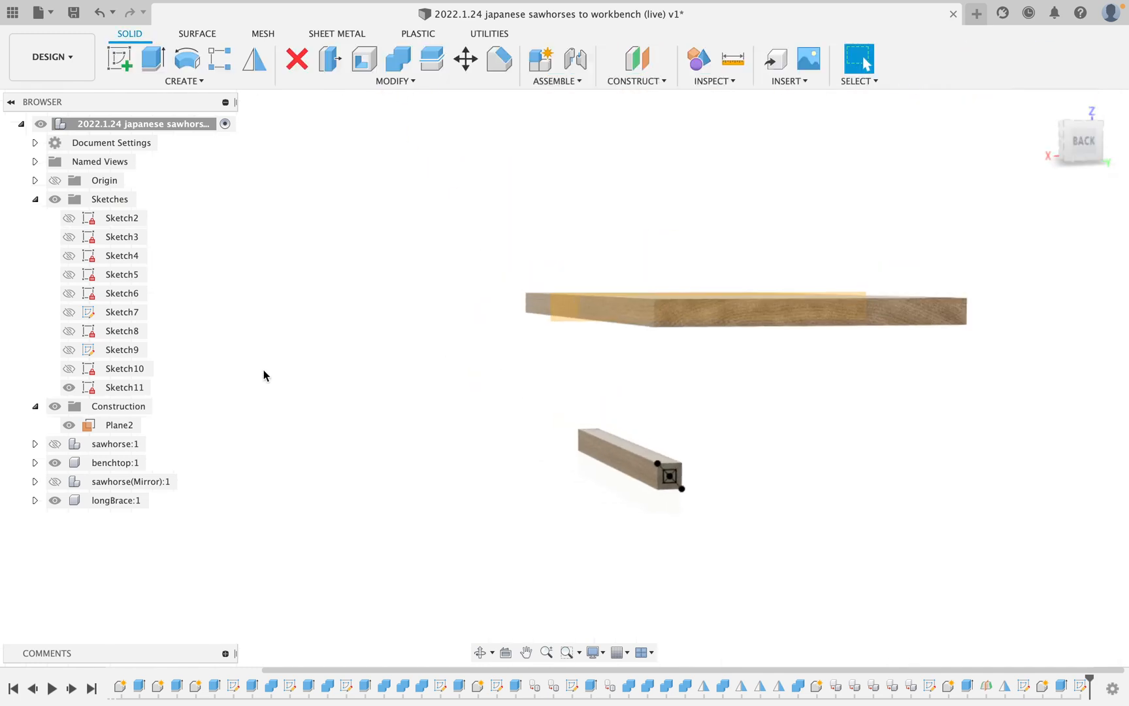
# - Show the original sawhorse, extrude the small square up to its leg's outer face as a new body, and hide the sawhorse again
pyautogui.click(153, 59)
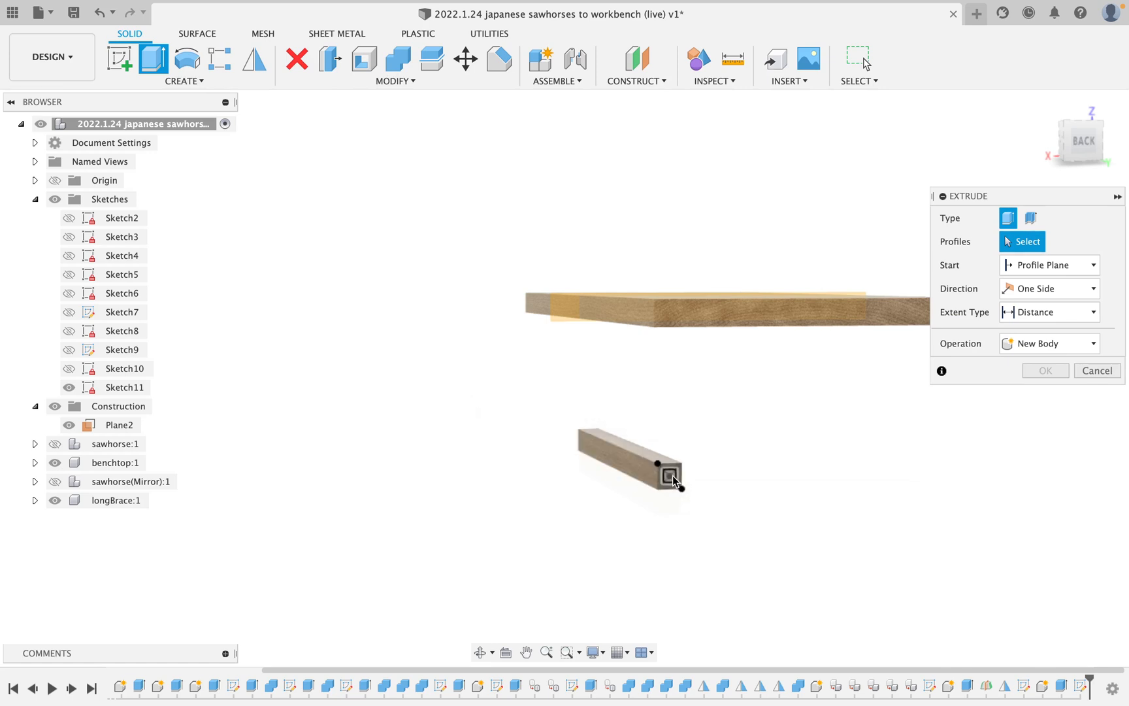
pyautogui.click(673, 475)
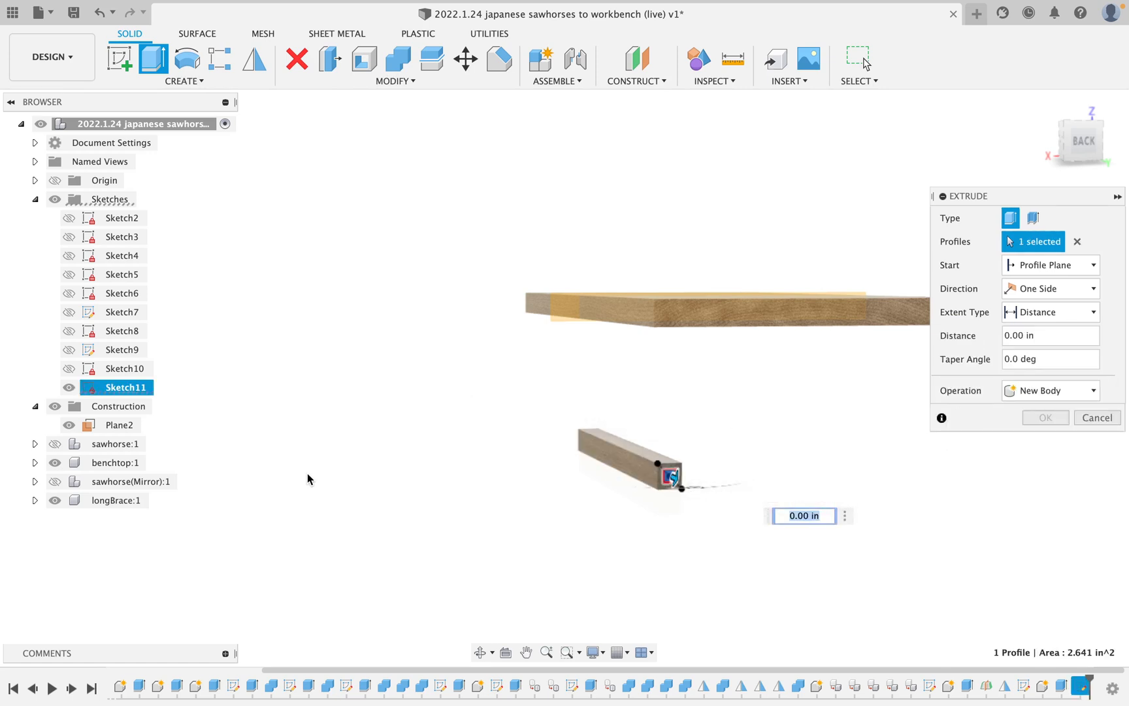
pyautogui.click(56, 445)
pyautogui.click(1058, 313)
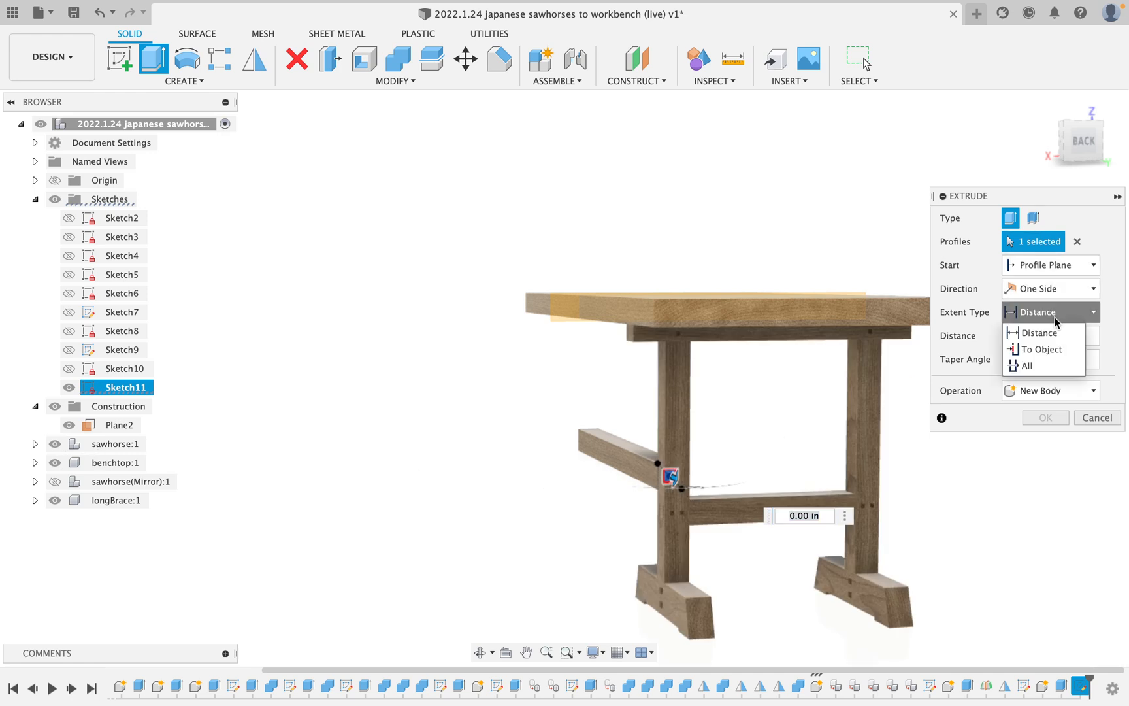
pyautogui.click(1049, 353)
pyautogui.click(679, 440)
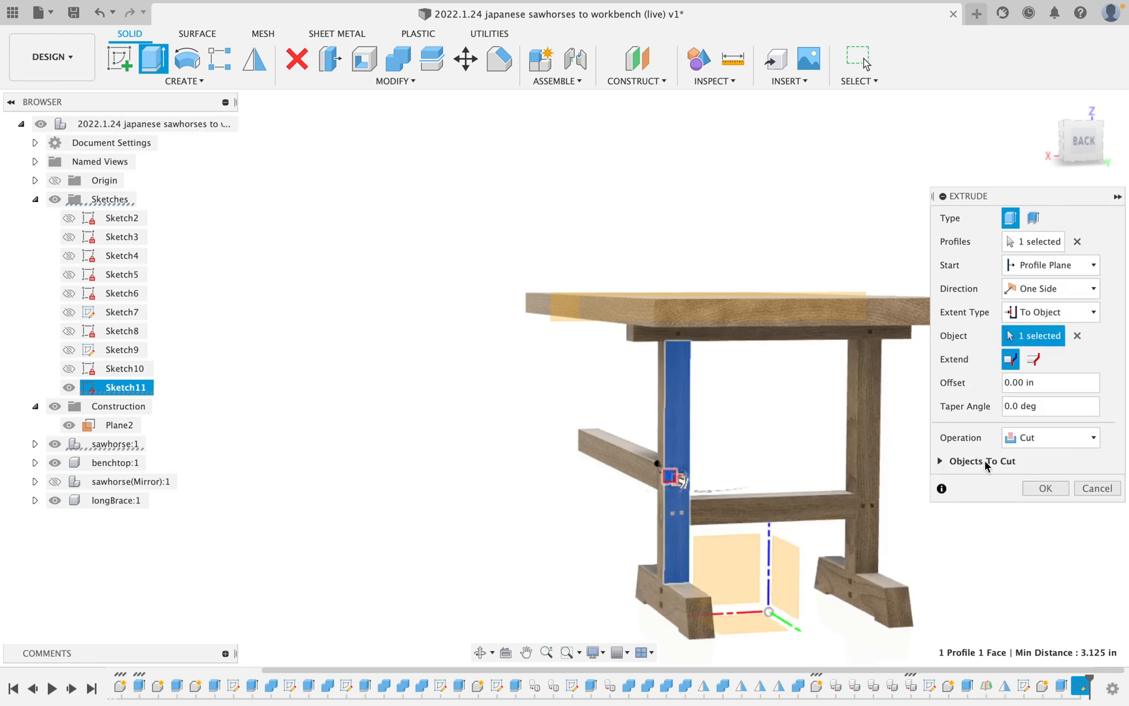
pyautogui.click(1065, 437)
pyautogui.click(1067, 507)
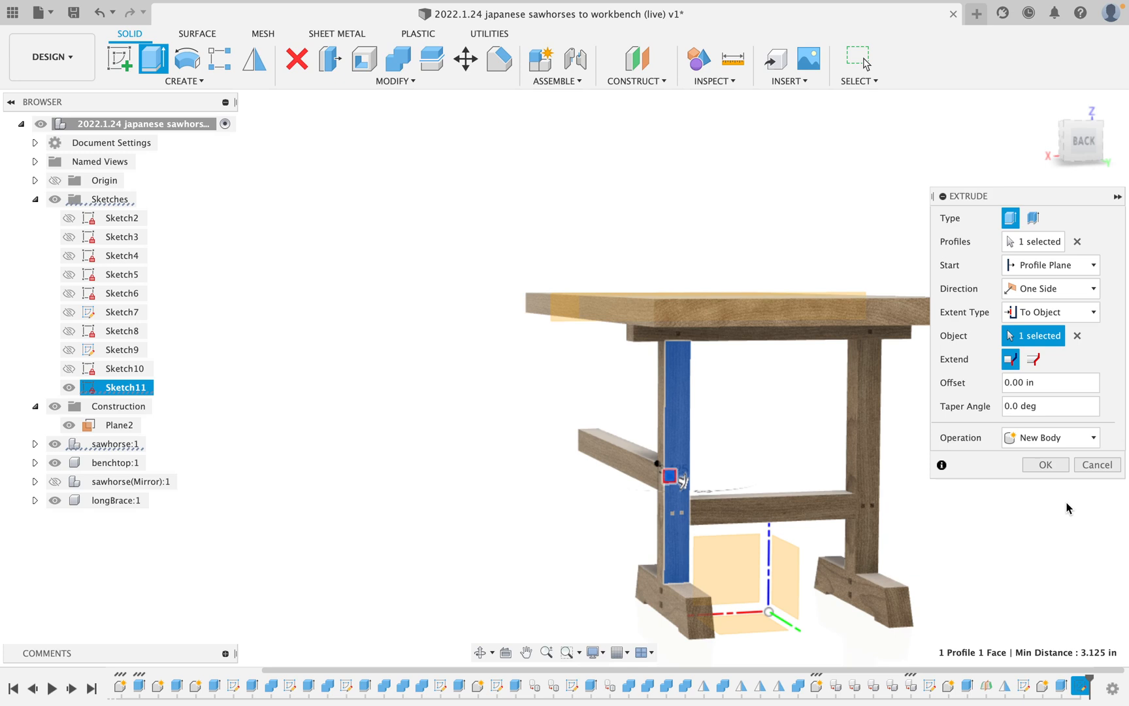
pyautogui.click(1043, 464)
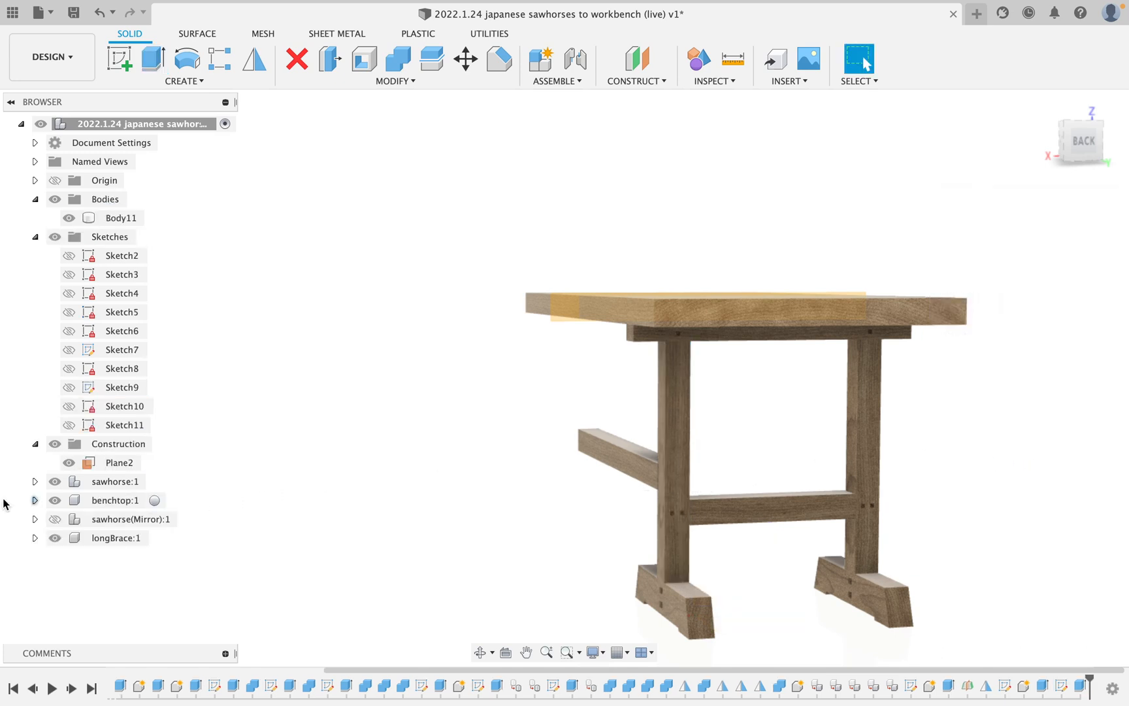
pyautogui.click(55, 481)
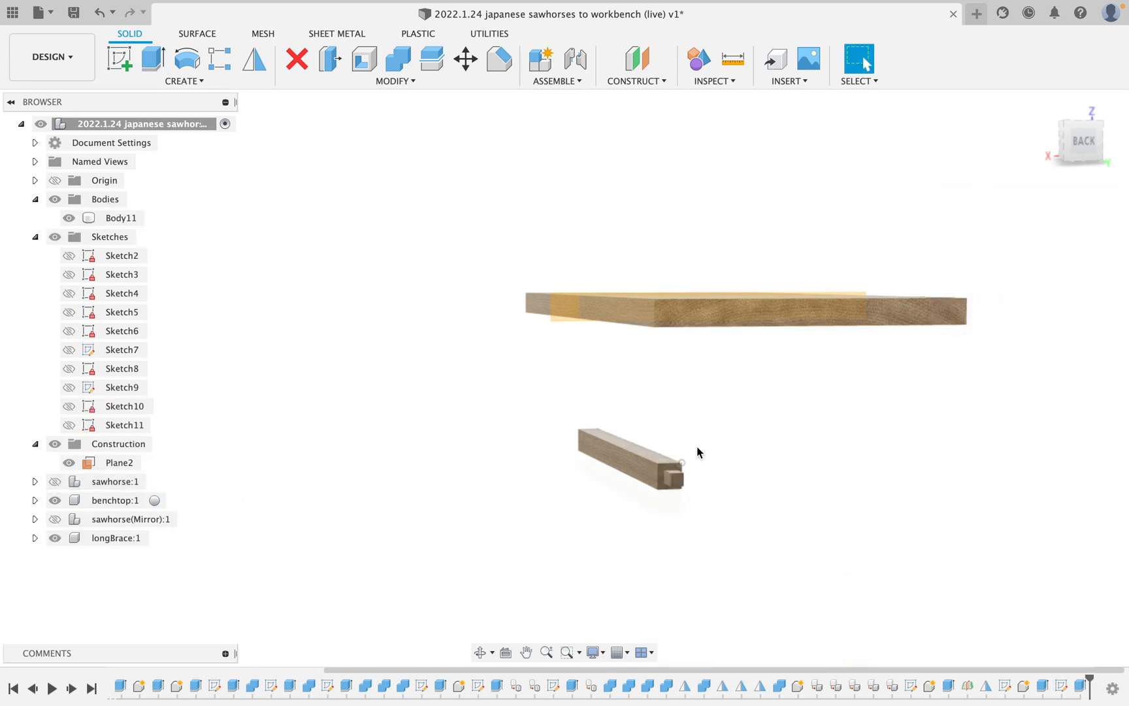
# - Mirror the tenon body across the construction plane through the benchtop's middle to the brace's other end as a new body
pyautogui.click(232, 65)
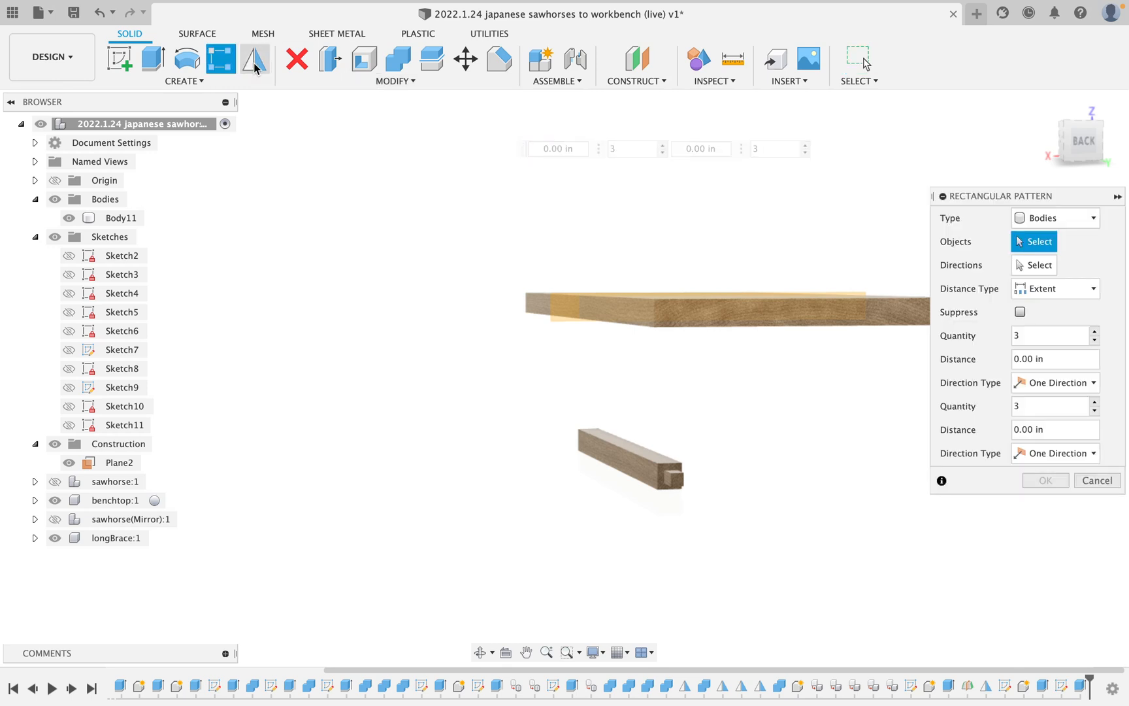
pyautogui.click(254, 59)
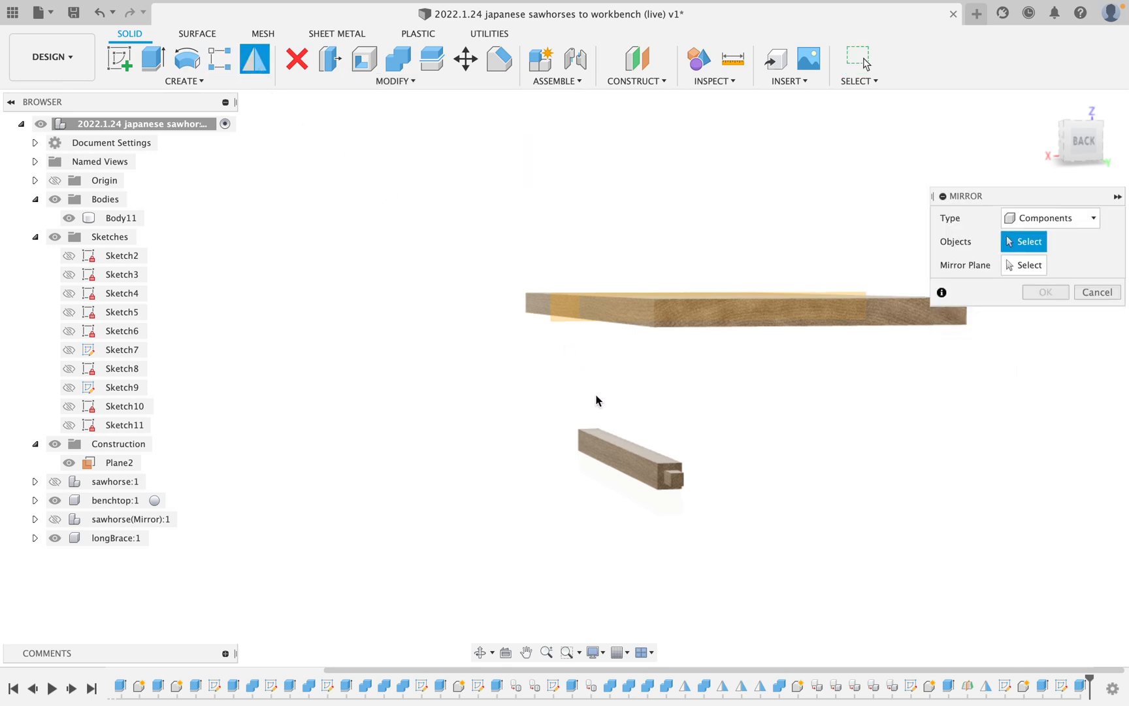
pyautogui.click(672, 480)
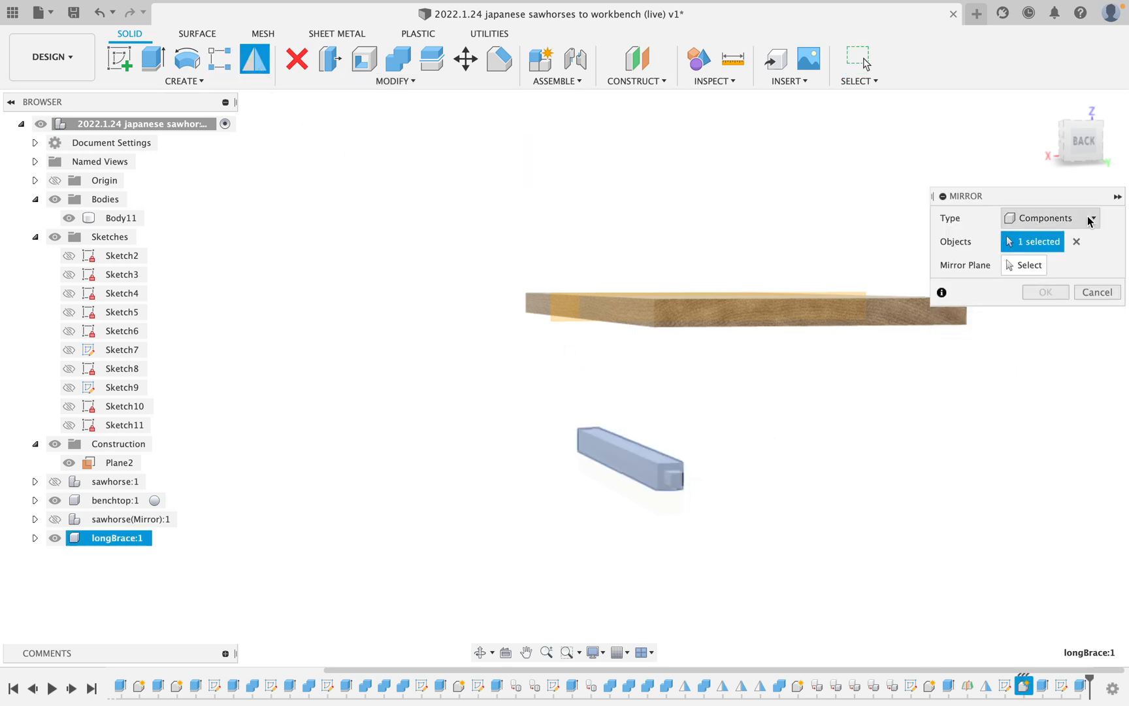
pyautogui.click(1092, 218)
pyautogui.click(1033, 252)
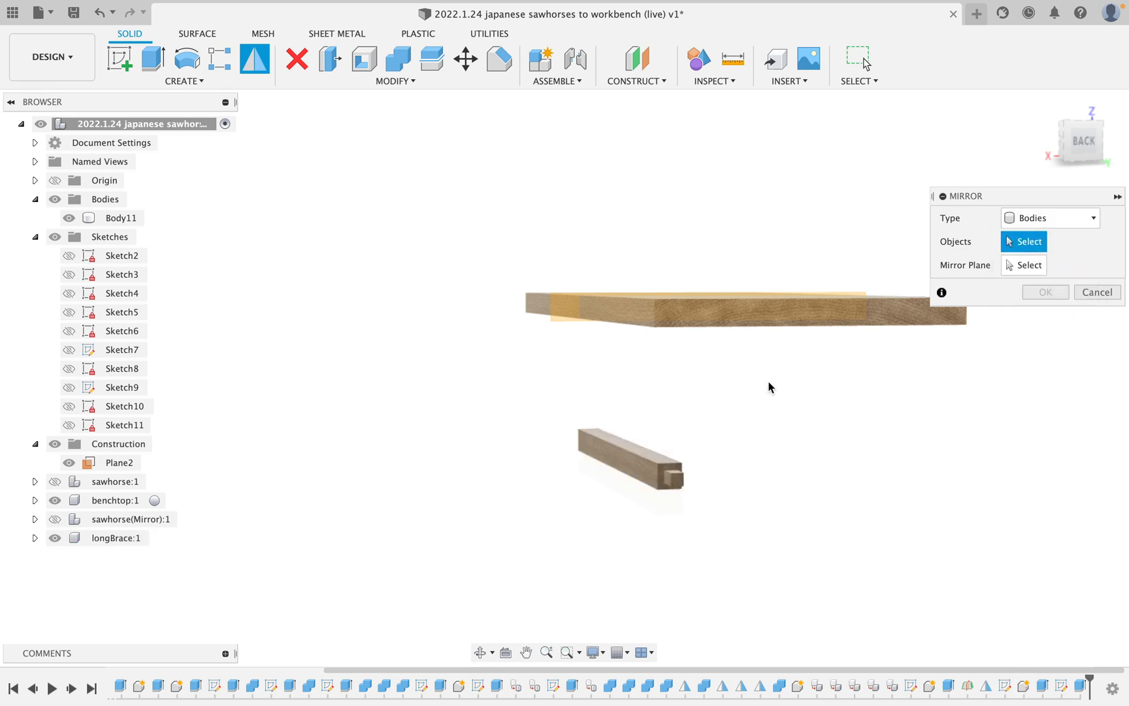
pyautogui.click(676, 474)
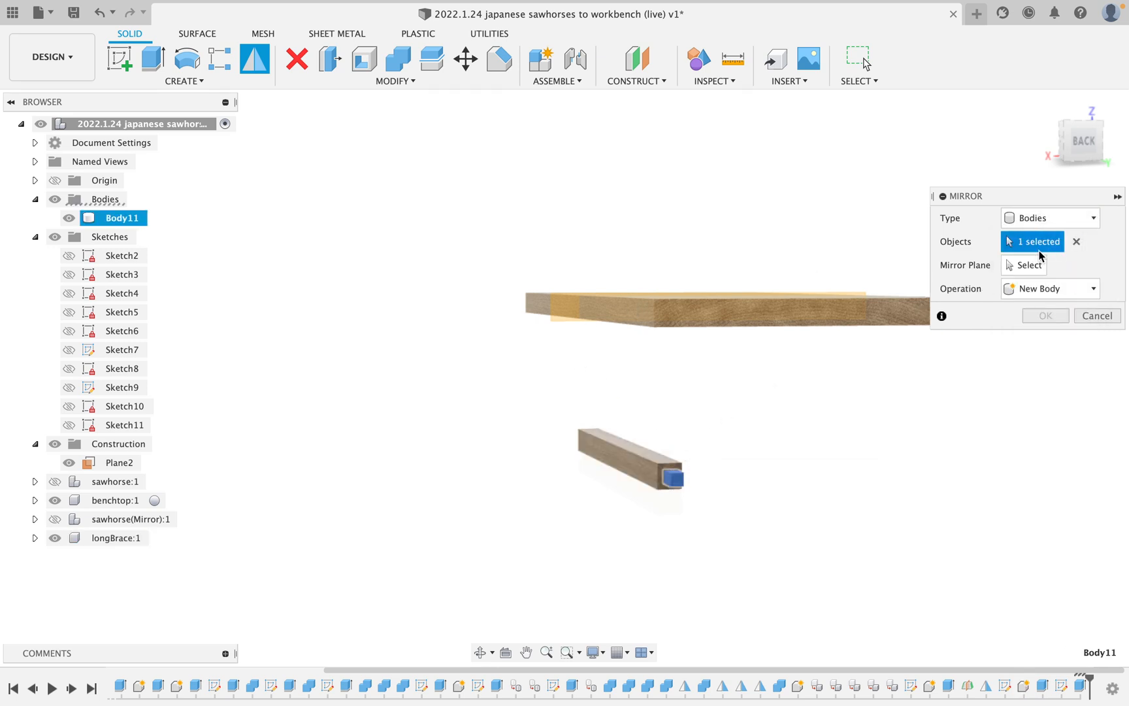
pyautogui.click(1024, 265)
pyautogui.click(562, 314)
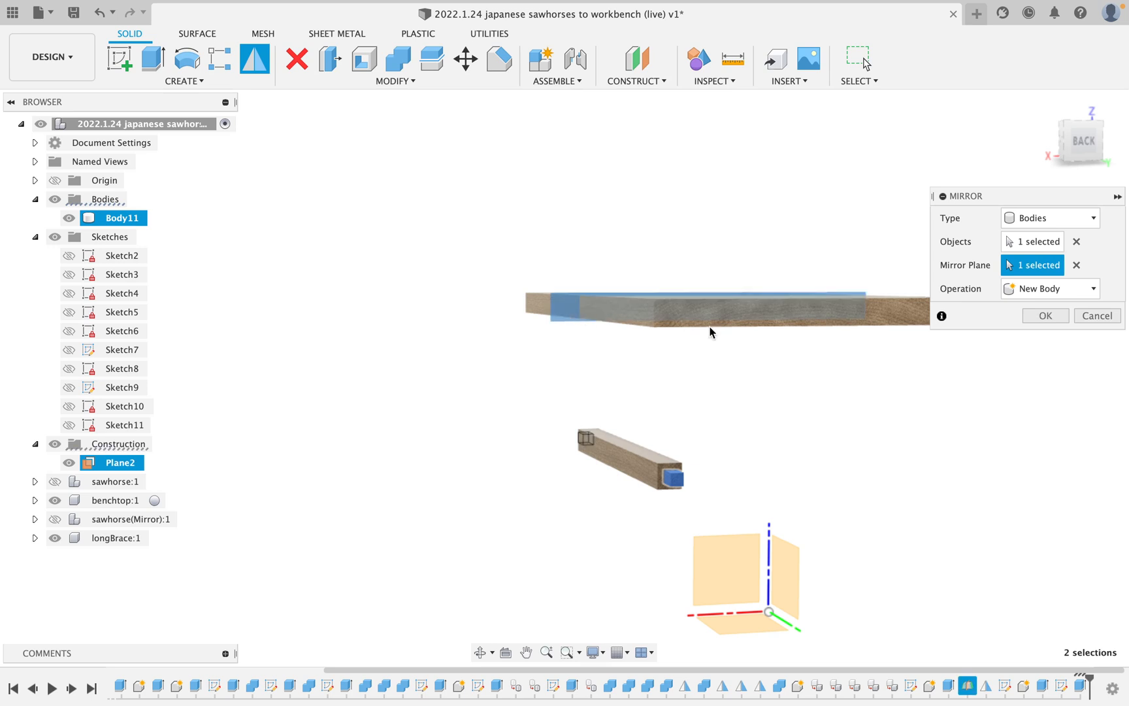
pyautogui.click(1043, 316)
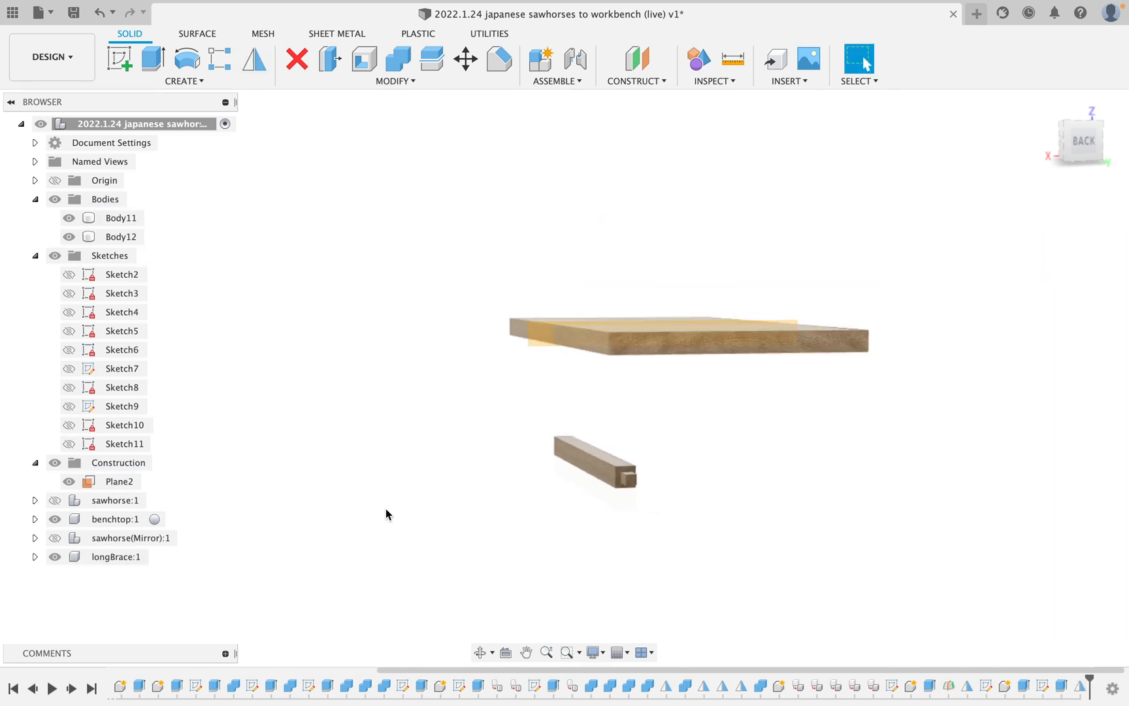
# - Start a sketch on the long brace's side face and project the side face of one end tenon into it
pyautogui.keyDown('shift'); pyautogui.moveTo(386, 508); pyautogui.dragTo(519, 482, button='middle'); pyautogui.keyUp('shift')
pyautogui.scroll(2, 520, 468)
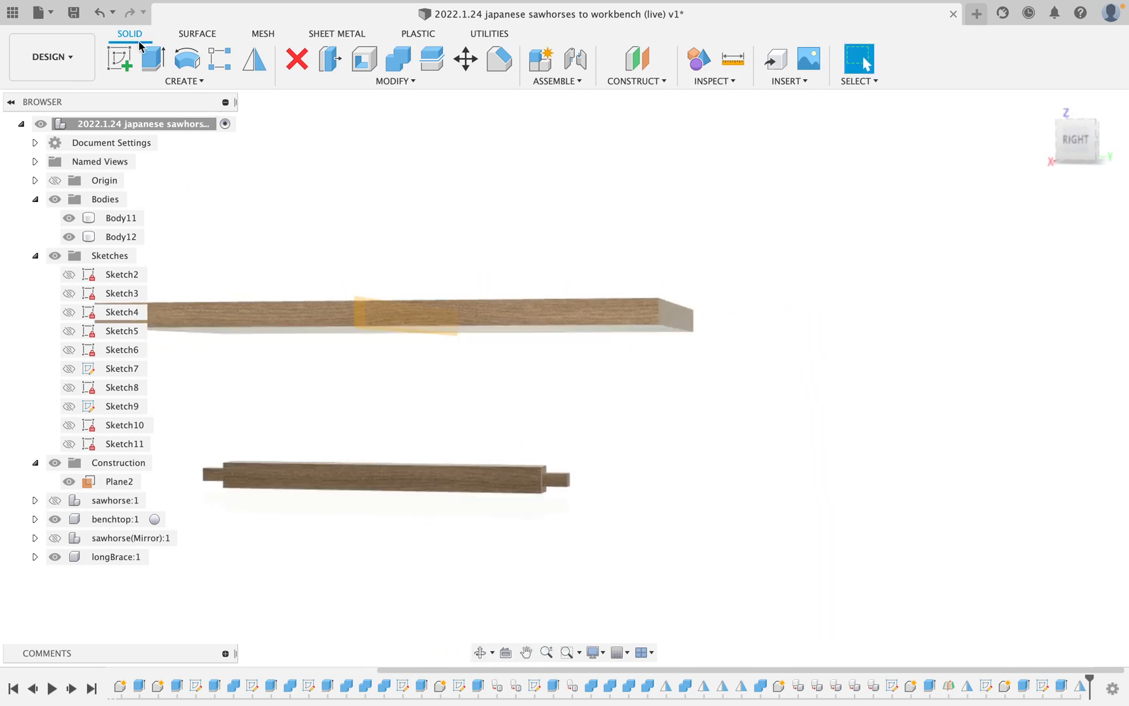
pyautogui.click(134, 60)
pyautogui.click(512, 475)
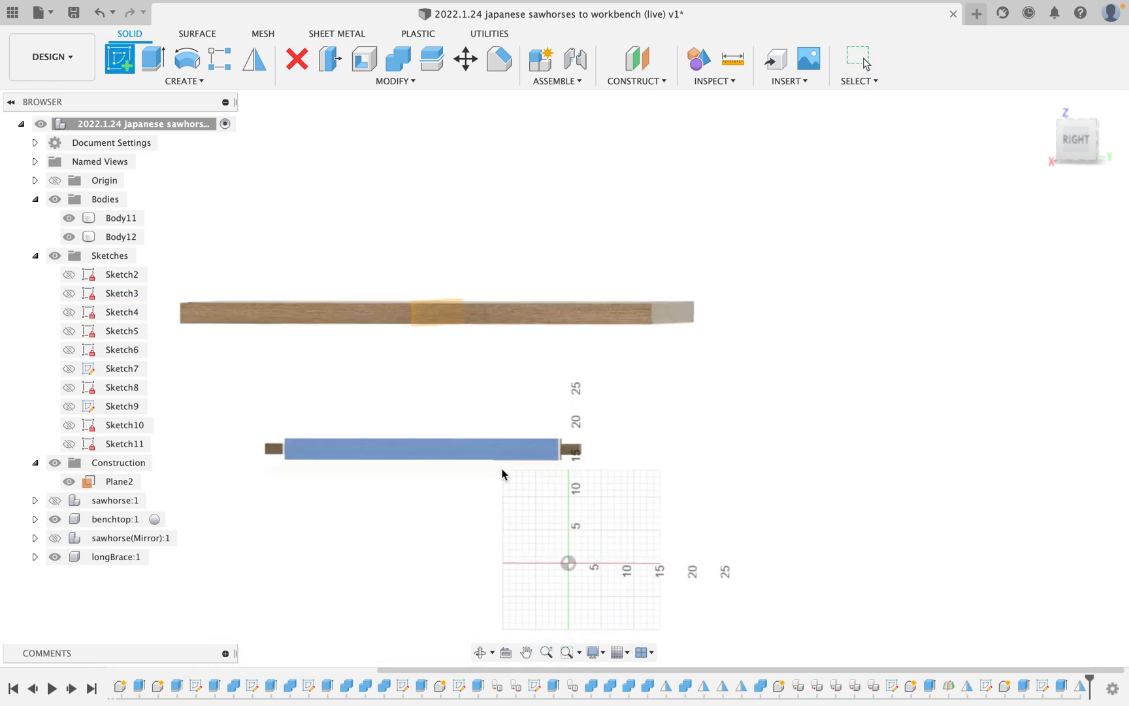
pyautogui.press('p')
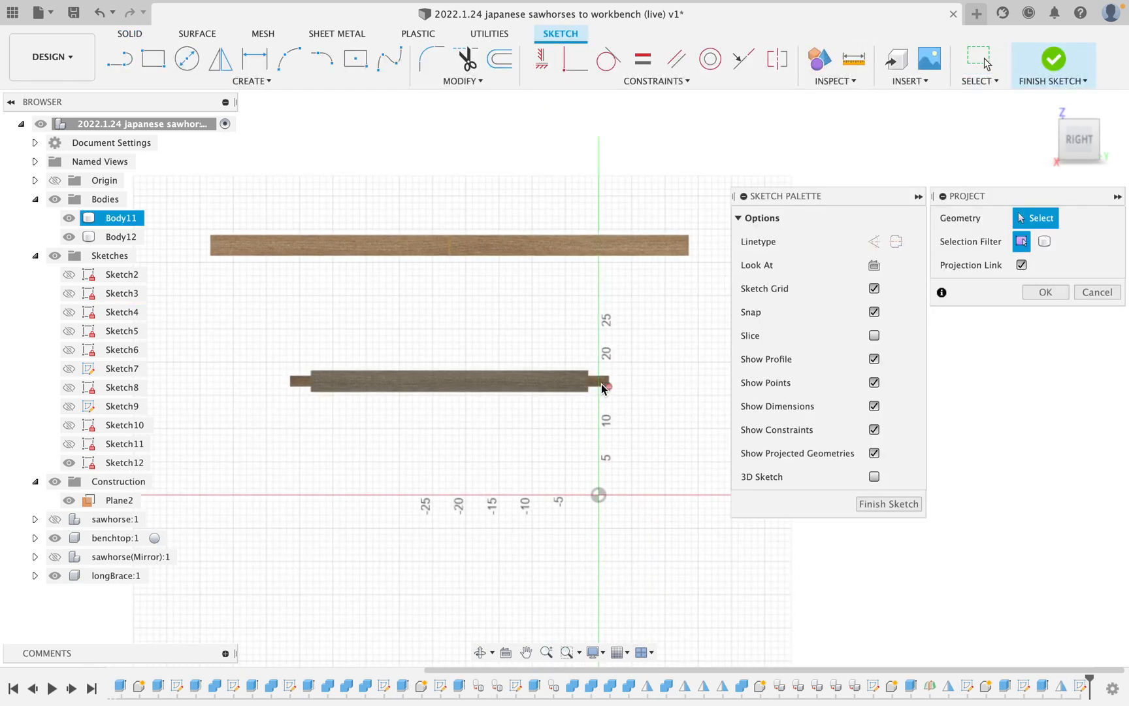
pyautogui.scroll(4, 602, 388)
pyautogui.click(594, 382)
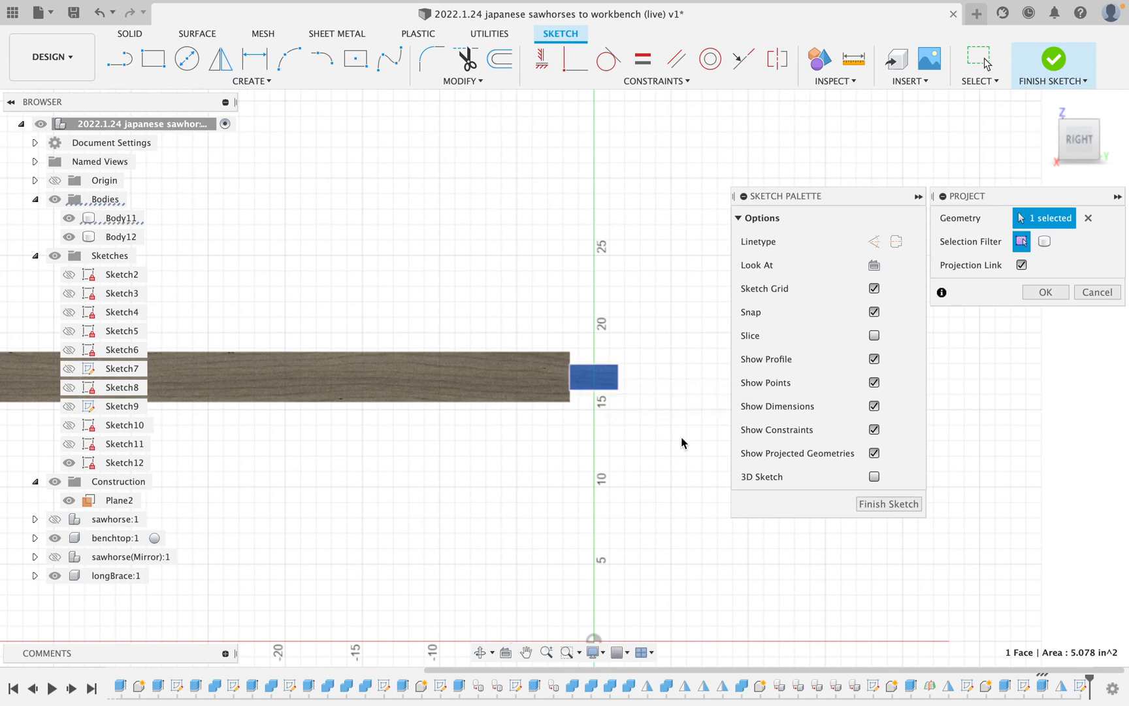
pyautogui.press('Return')
pyautogui.scroll(4, 574, 356)
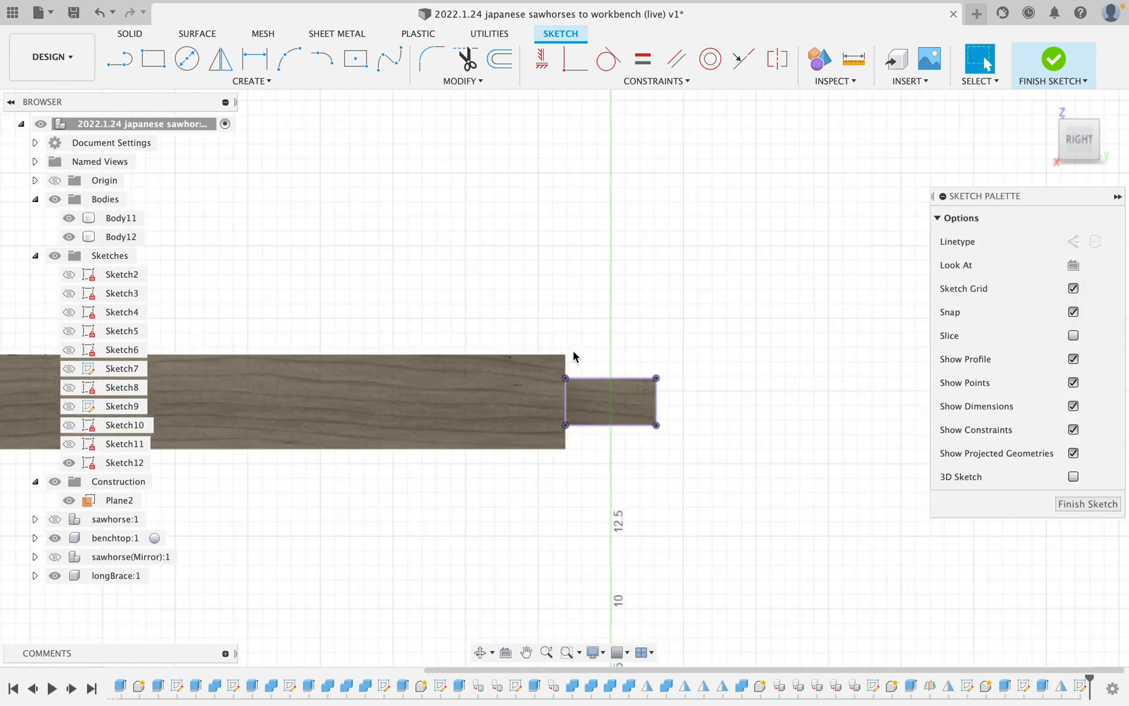
# - Draw a horizontal line between the midpoints of the projected tenon's two ends and make it a construction line
pyautogui.click(120, 59)
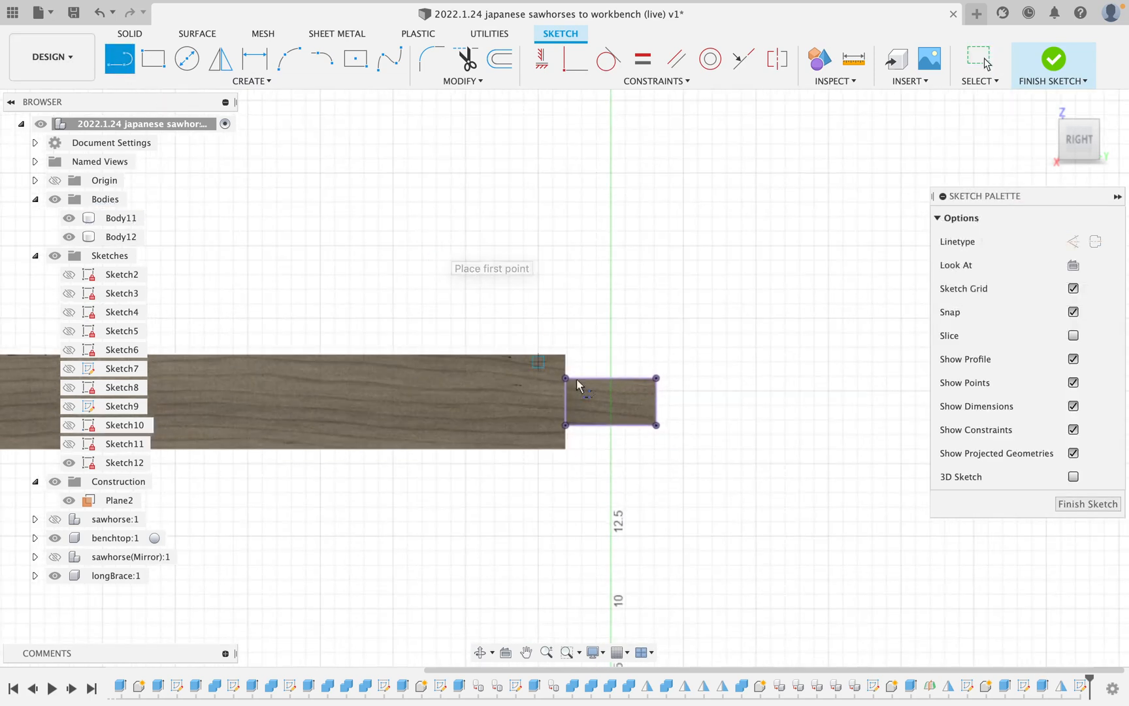
pyautogui.scroll(4, 605, 391)
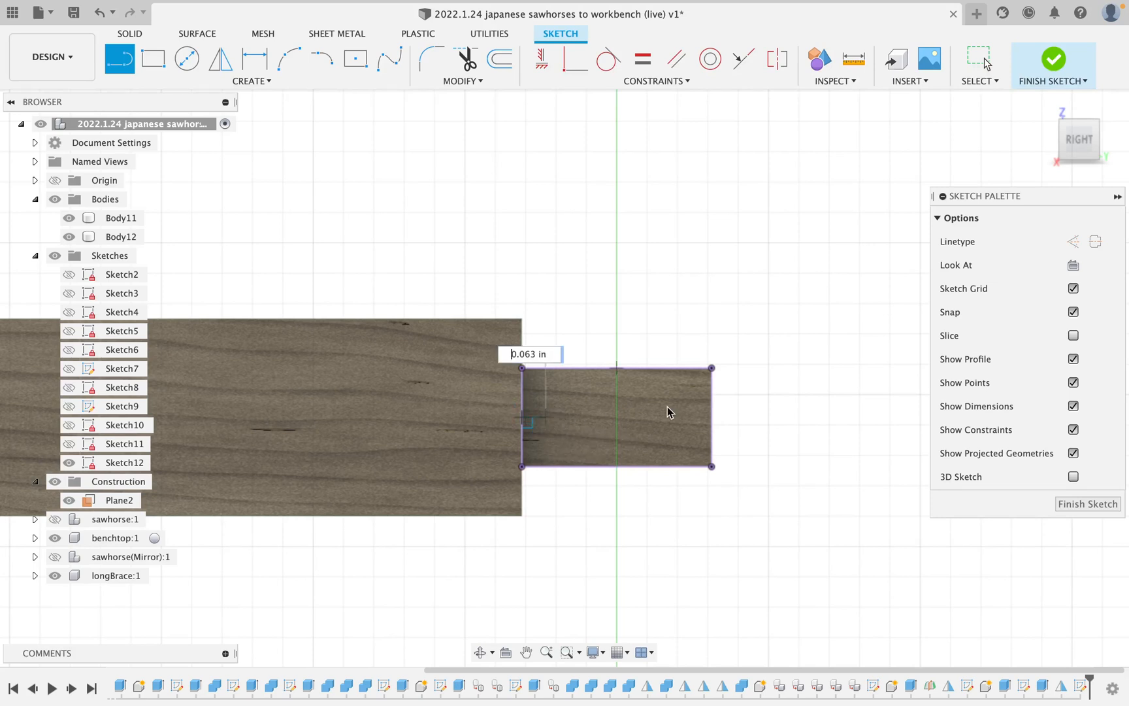
pyautogui.click(712, 417)
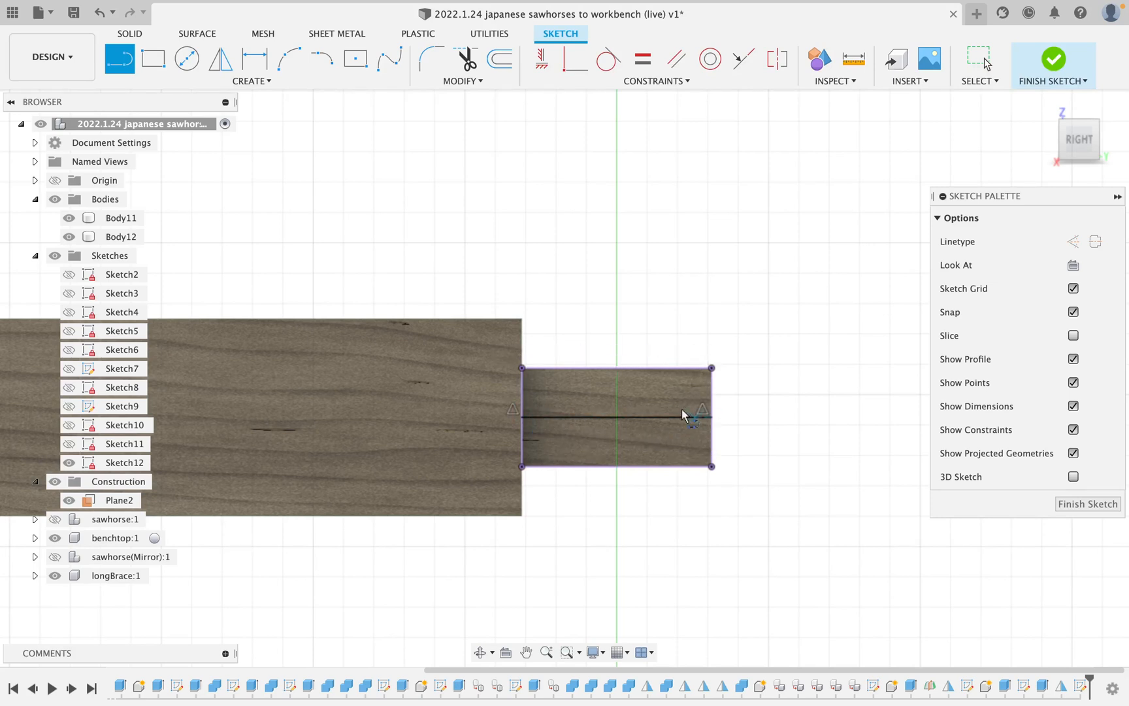
pyautogui.press('Escape')
pyautogui.click(657, 417)
pyautogui.press('x')
pyautogui.click(777, 375)
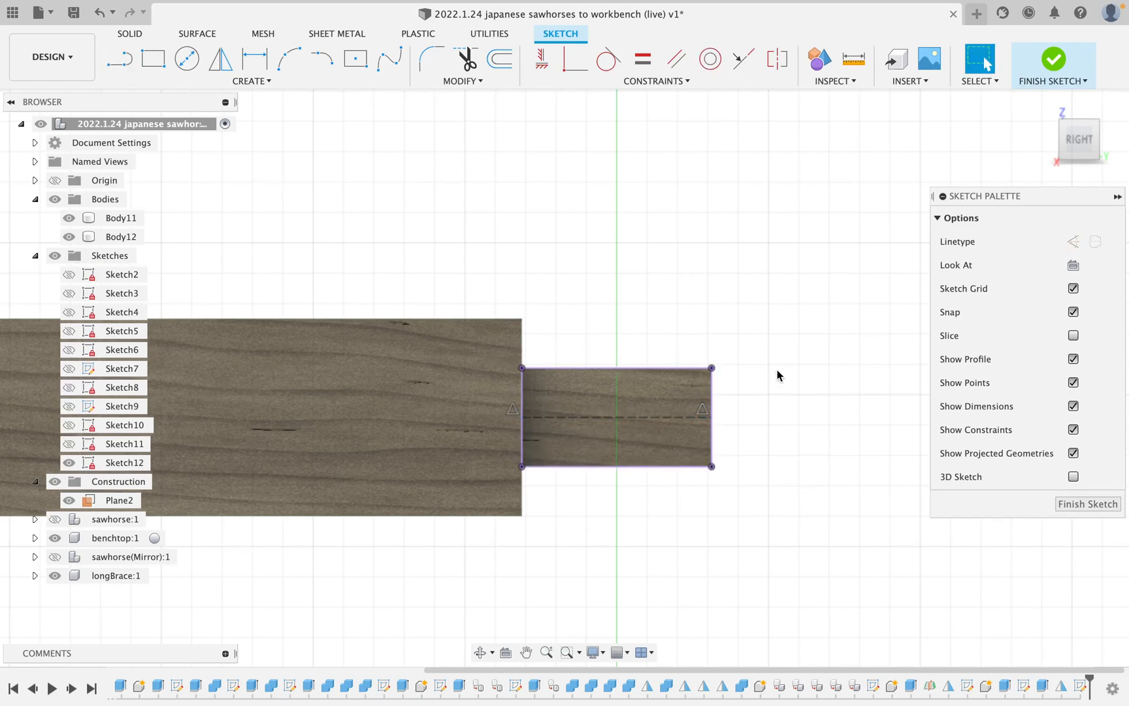
# - Sketch a center rectangle about 0.78 in wide by 0.84 in high on the tenon's centerline near the shoulder and make its adjacent sides equal
pyautogui.click(356, 58)
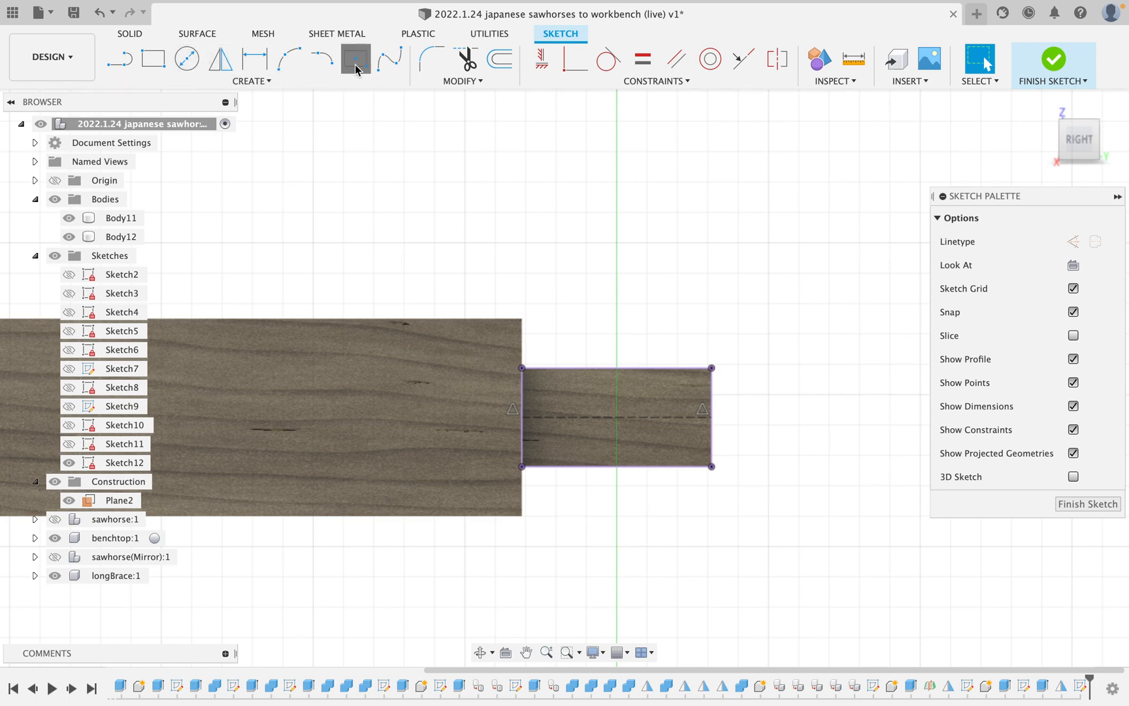
pyautogui.scroll(3, 616, 422)
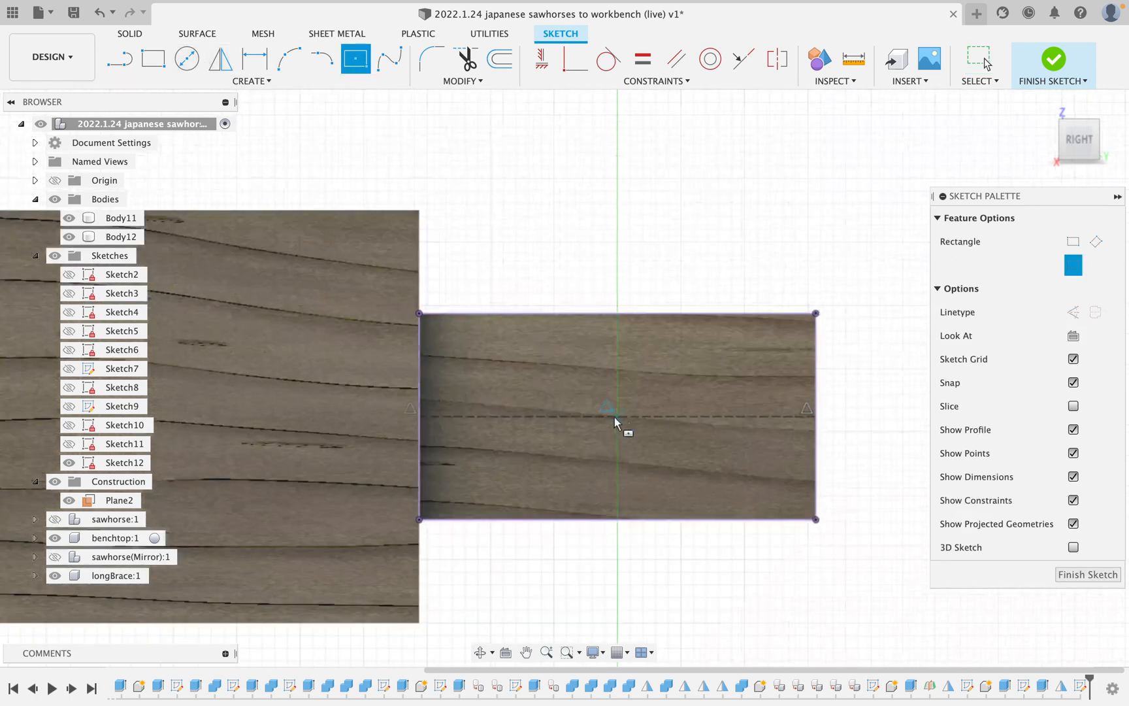
pyautogui.click(523, 416)
pyautogui.click(573, 362)
pyautogui.click(642, 58)
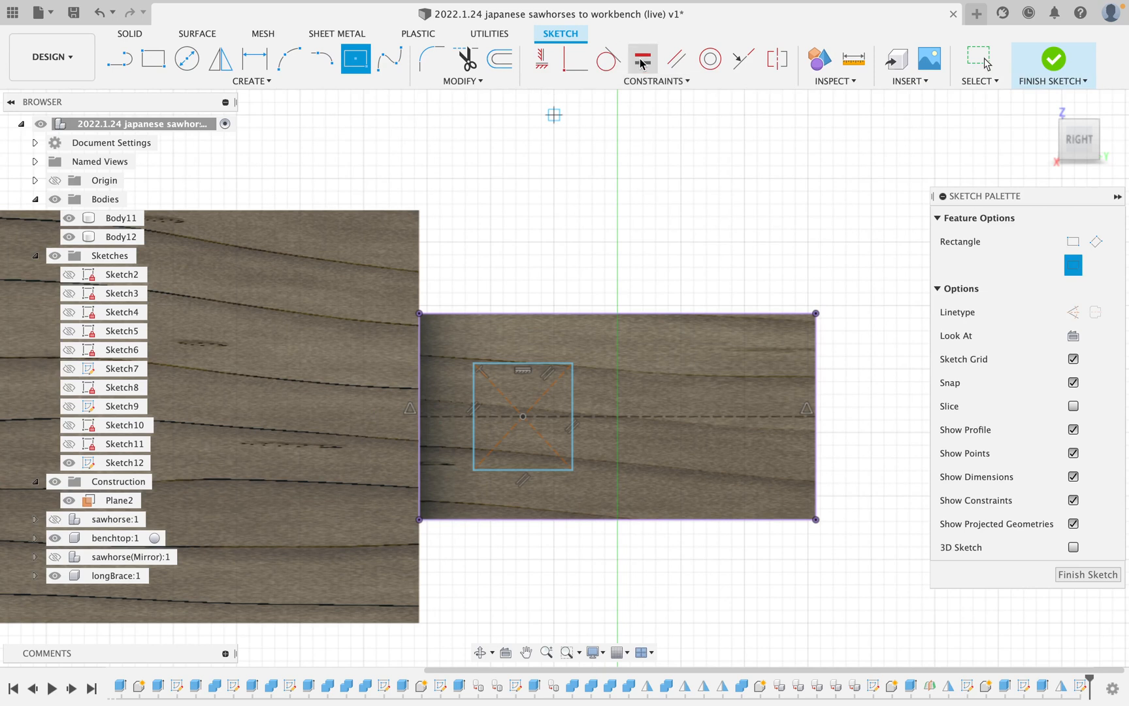
pyautogui.click(538, 366)
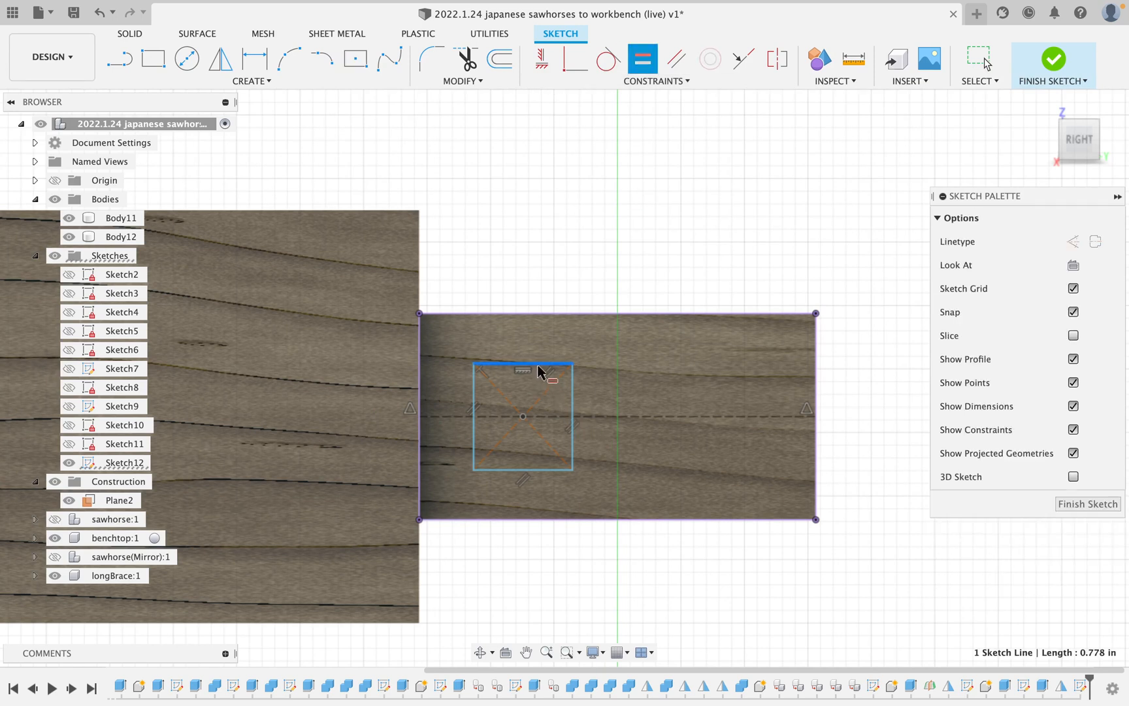
pyautogui.click(573, 400)
# - Dimension the upper side of the small square on the tenon as 0.5 in
pyautogui.press('d')
pyautogui.click(539, 364)
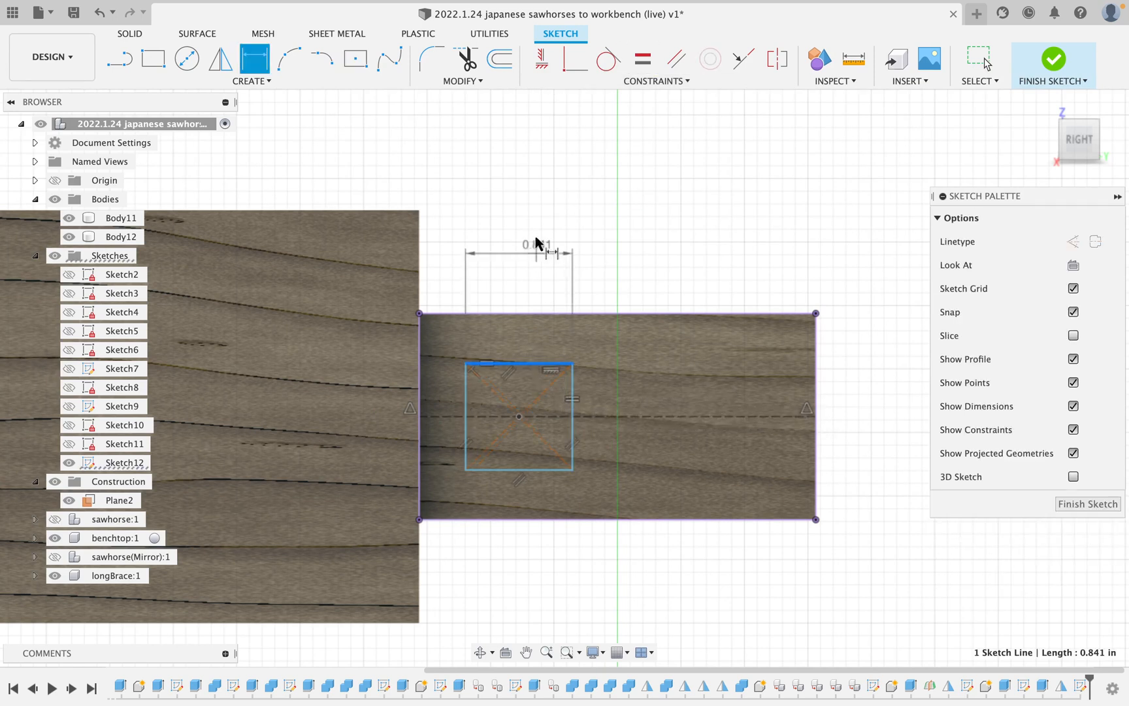
pyautogui.click(533, 235)
pyautogui.write('0.5')
pyautogui.press('Return')
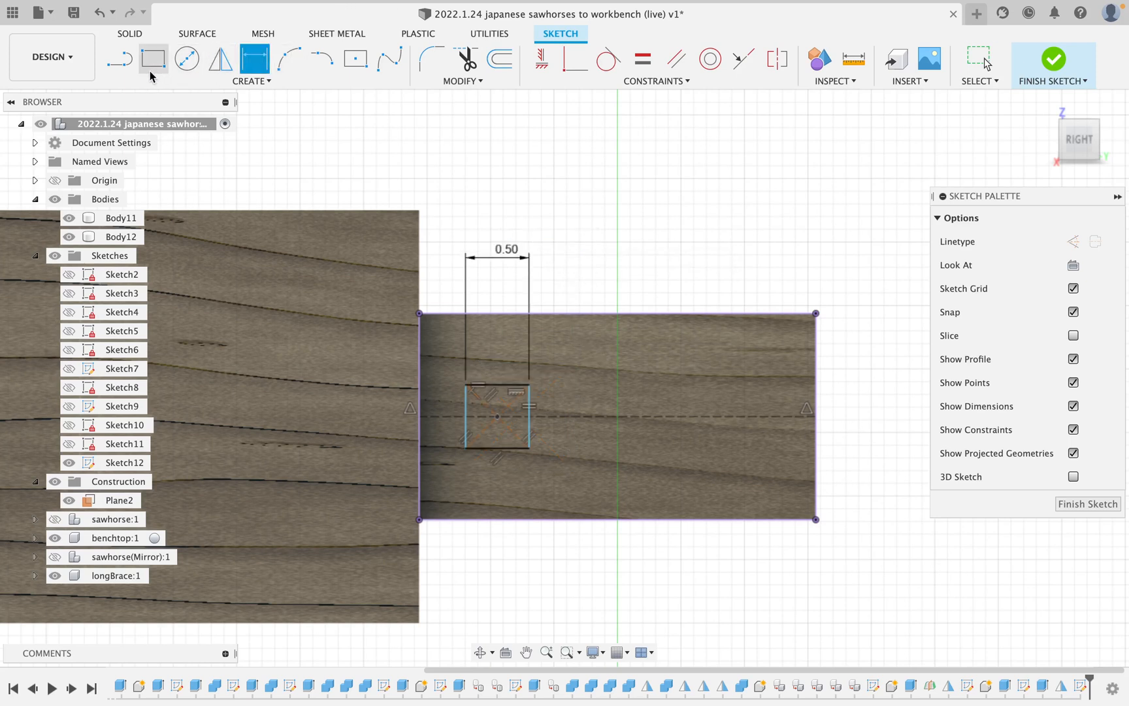
# - Draw a vertical line between the midpoints of the projected tenon's upper and lower edges and make it a construction line
pyautogui.click(120, 59)
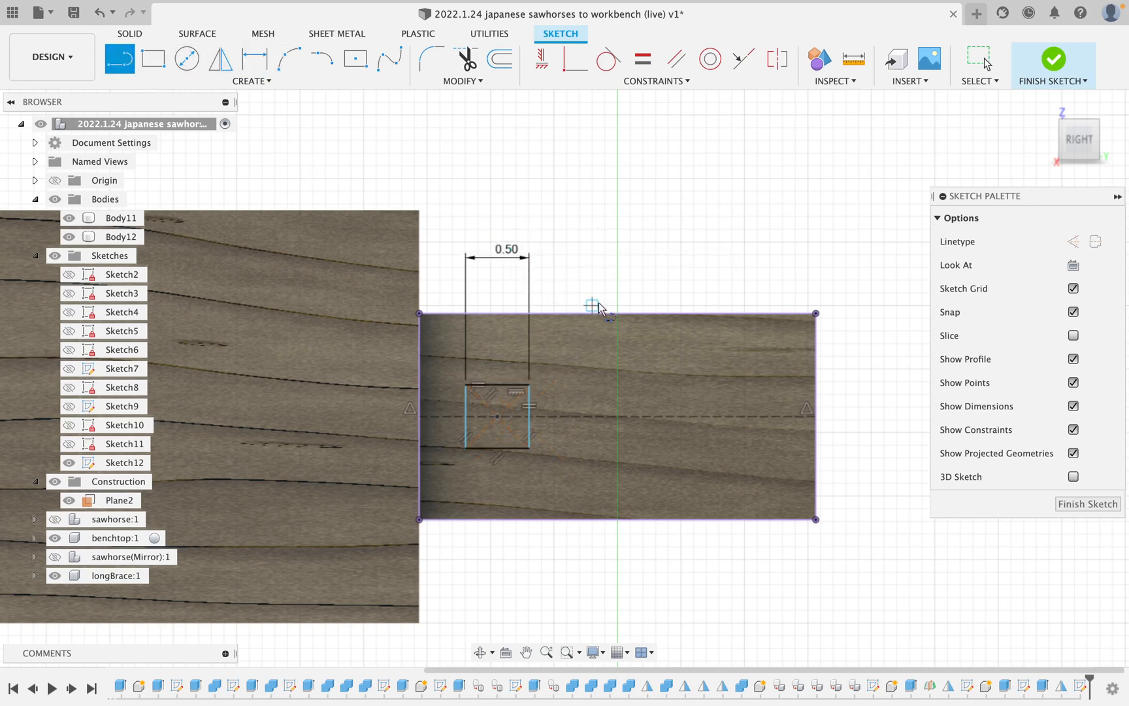
pyautogui.click(618, 314)
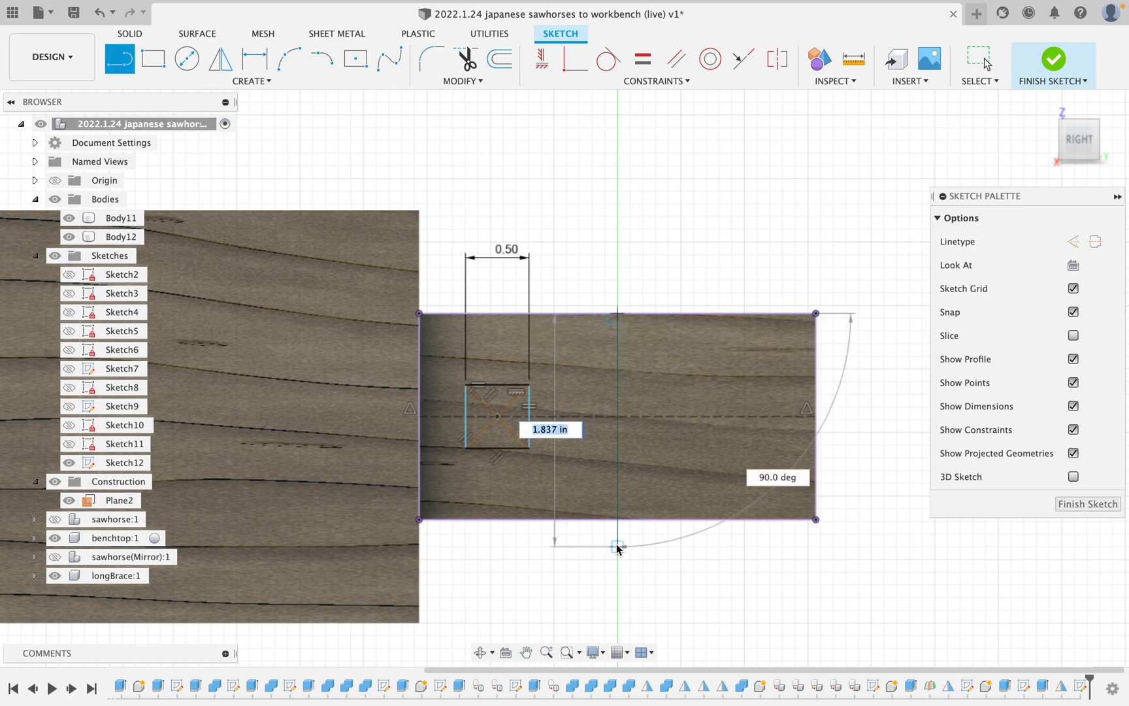
pyautogui.click(617, 519)
pyautogui.press('Escape')
pyautogui.click(619, 469)
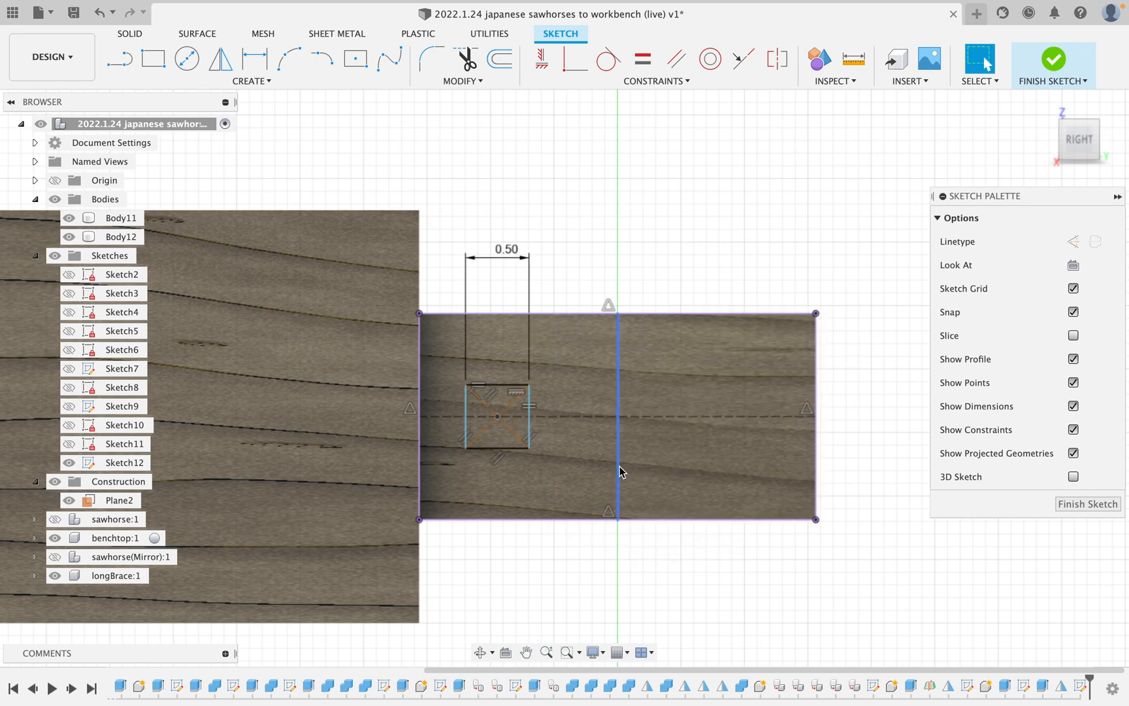
pyautogui.press('x')
pyautogui.click(668, 157)
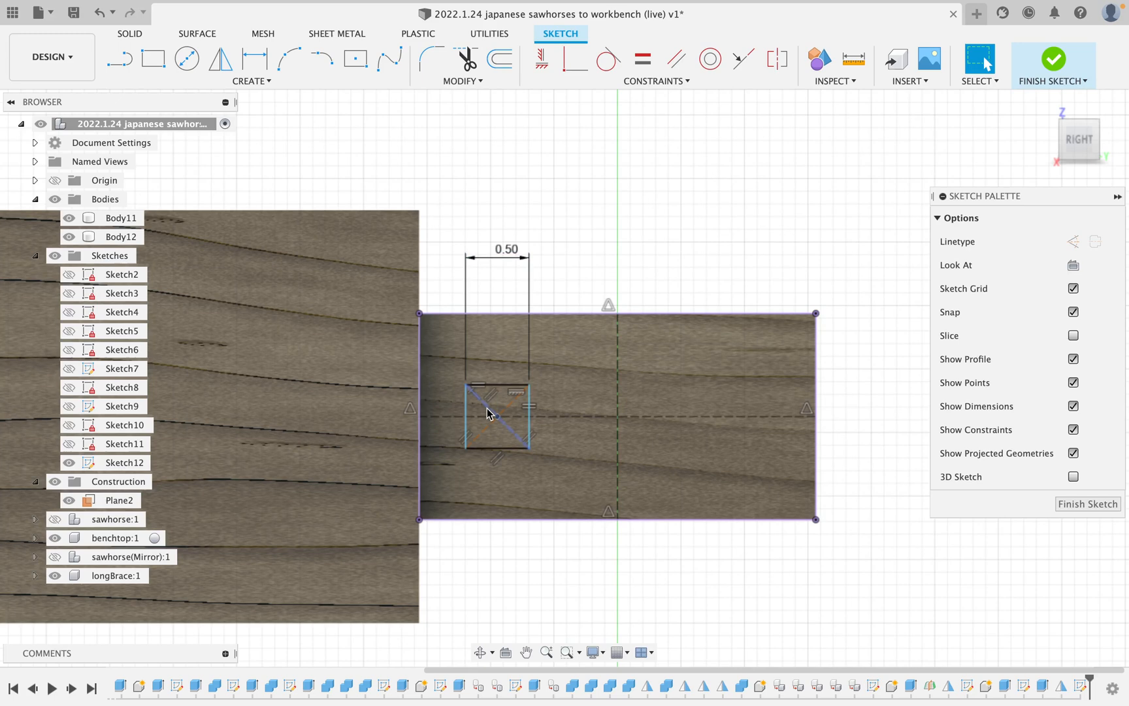
# - Mirror the four sides of the small square across the tenon's vertical construction line
pyautogui.doubleClick(516, 385)
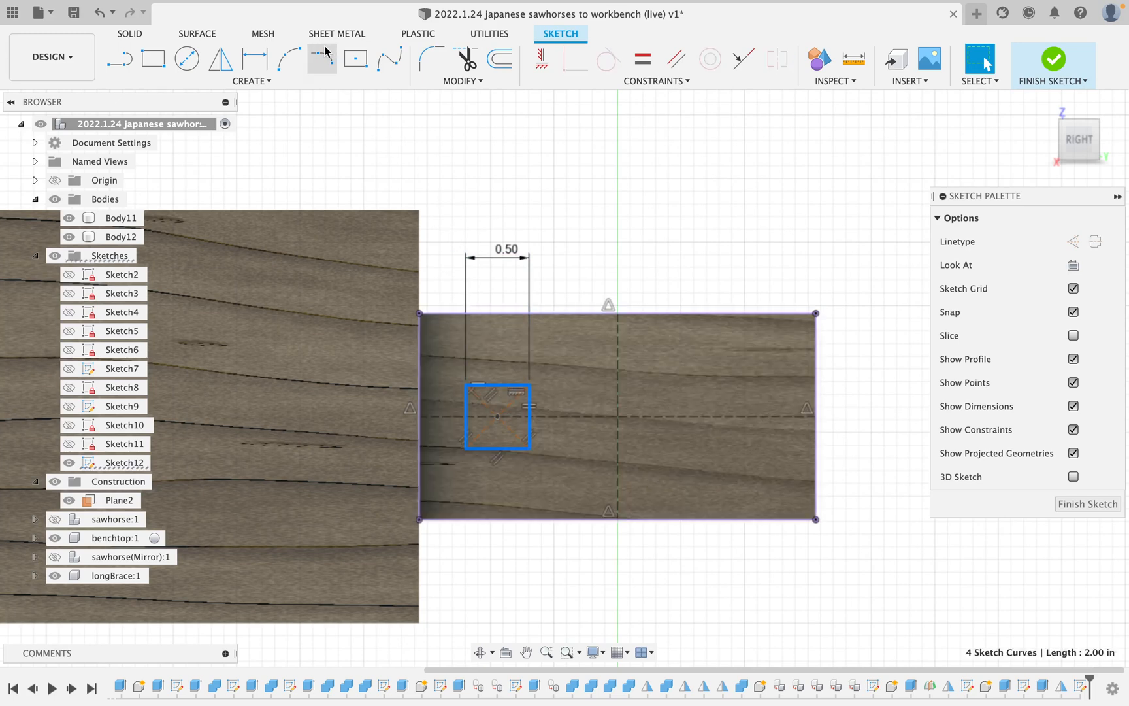
pyautogui.click(221, 59)
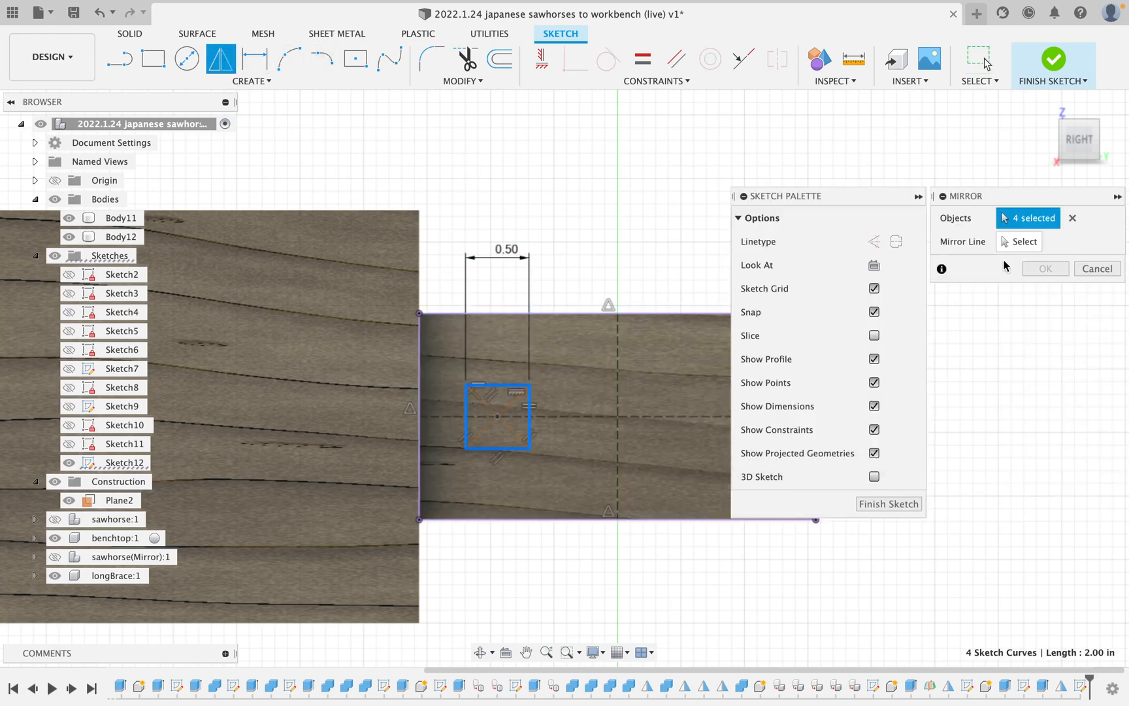
pyautogui.click(1024, 245)
pyautogui.click(618, 374)
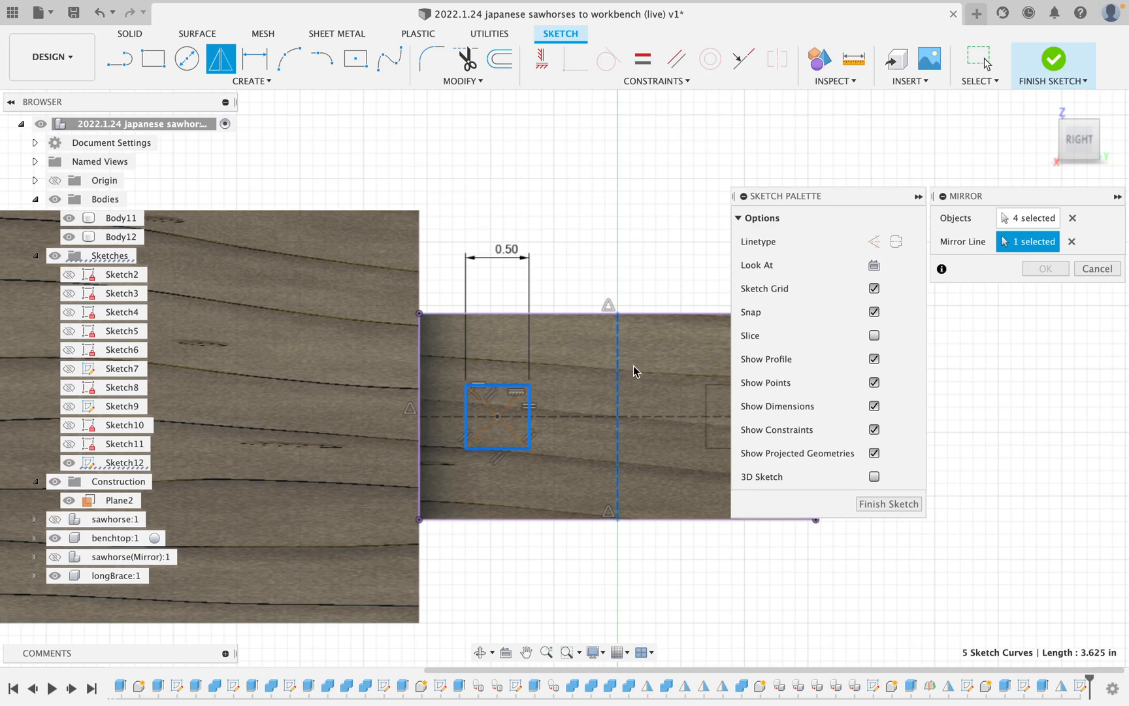
pyautogui.click(1044, 268)
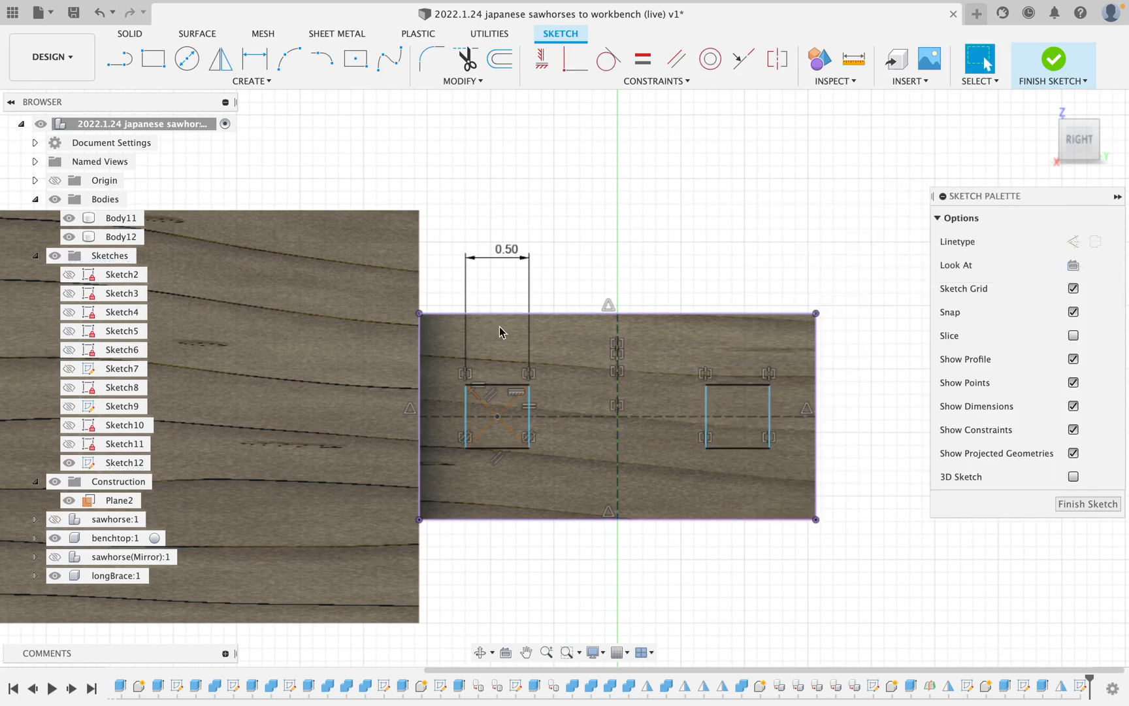
# - Dimension the gap between the facing sides of the two squares as 3/4 in and finish the sketch
pyautogui.press('d')
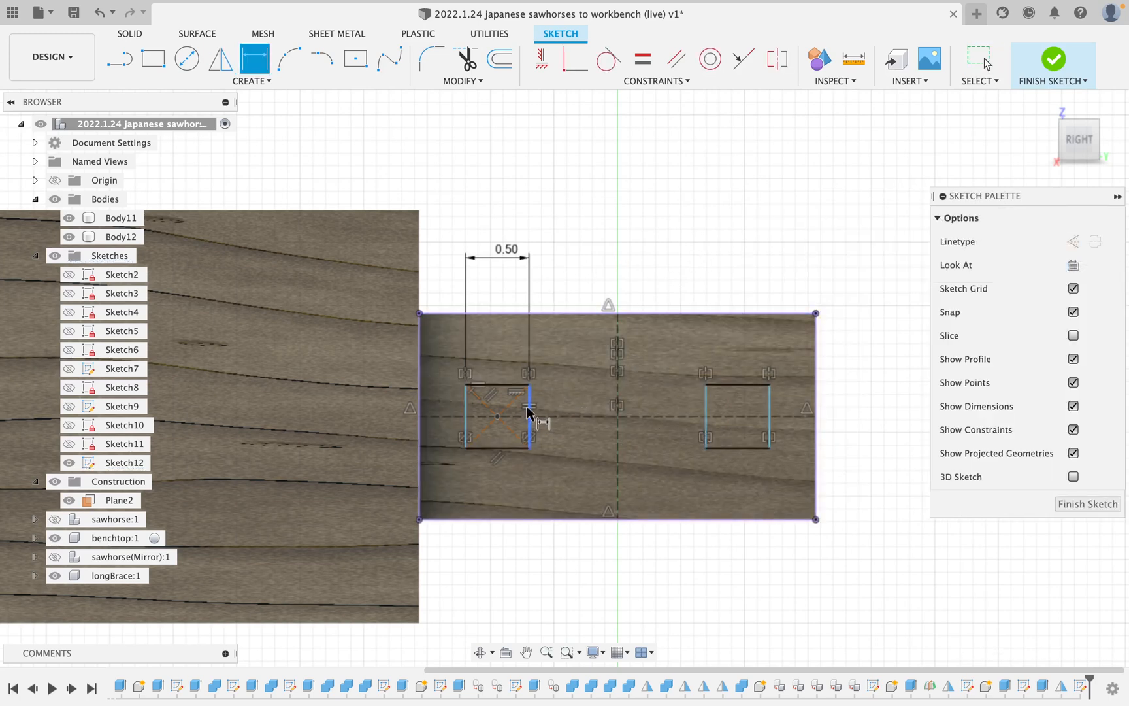
pyautogui.click(528, 412)
pyautogui.click(705, 412)
pyautogui.click(602, 243)
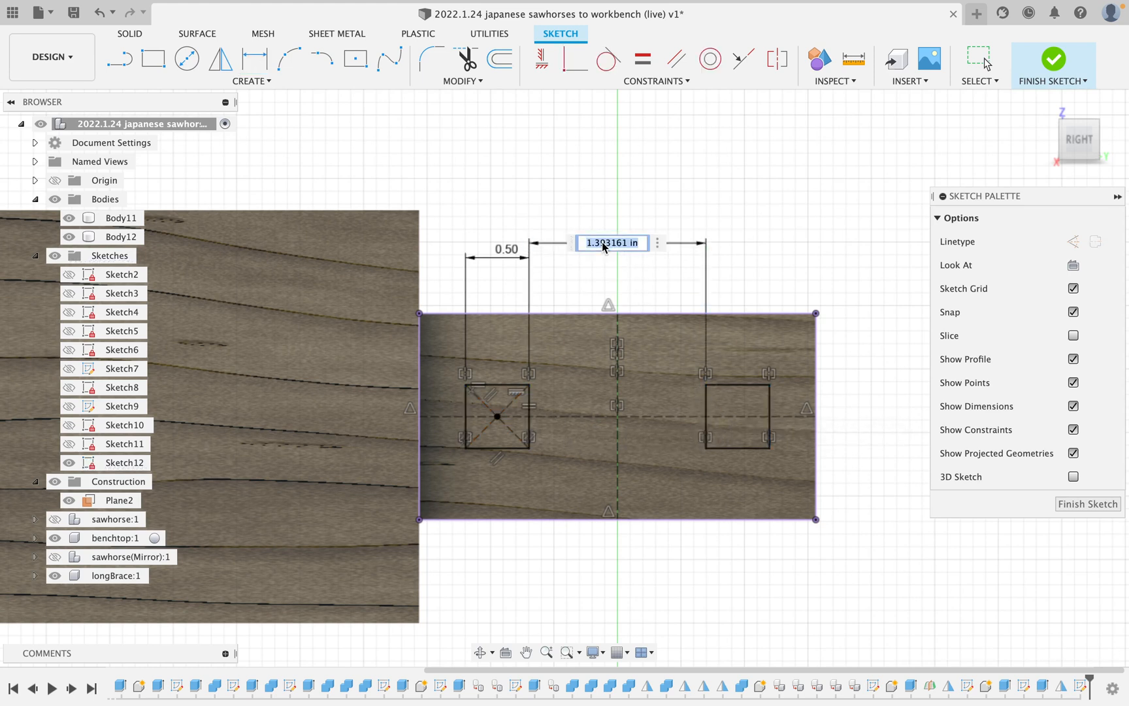
pyautogui.write('3/4')
pyautogui.press('Return')
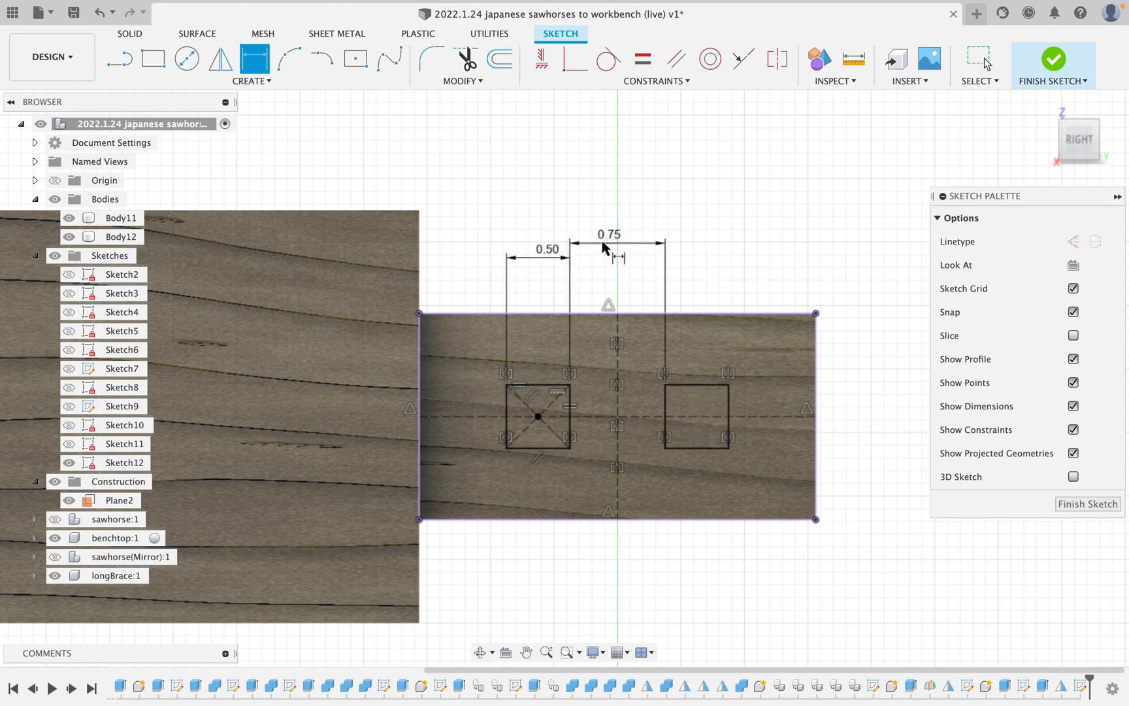
pyautogui.click(1053, 58)
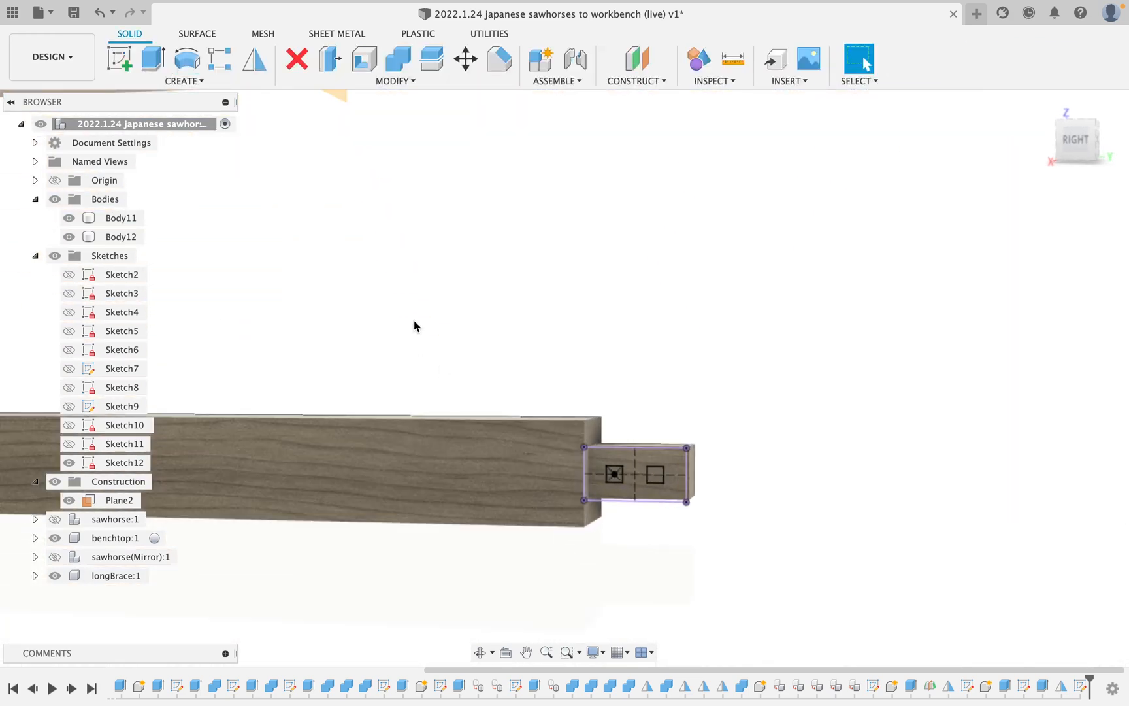
# - Extrude both square profiles through the tenon up to the long brace's opposite side face as new bodies
pyautogui.click(142, 64)
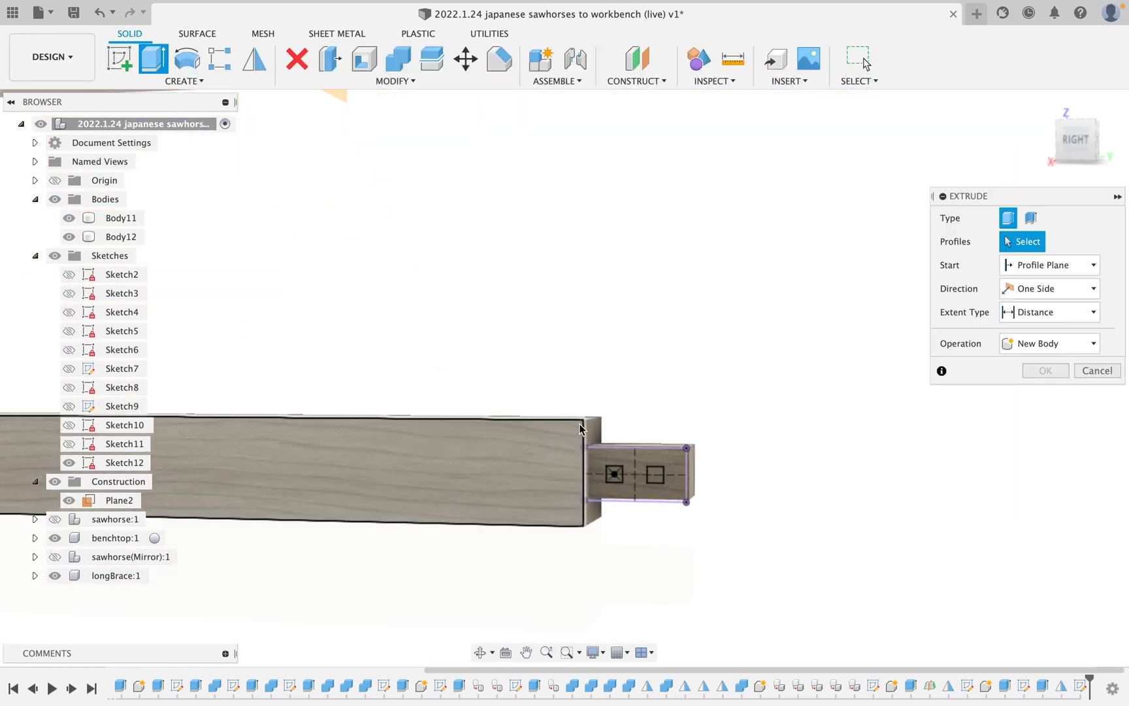
pyautogui.click(615, 476)
pyautogui.click(655, 474)
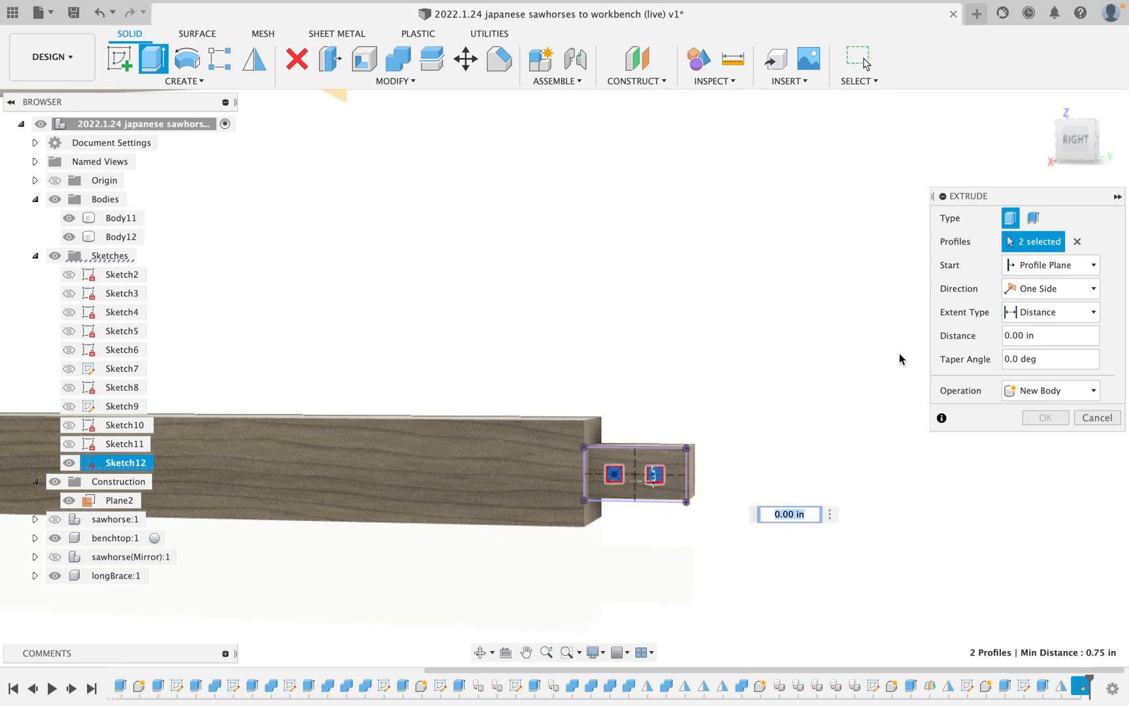
pyautogui.click(1061, 312)
pyautogui.click(1043, 349)
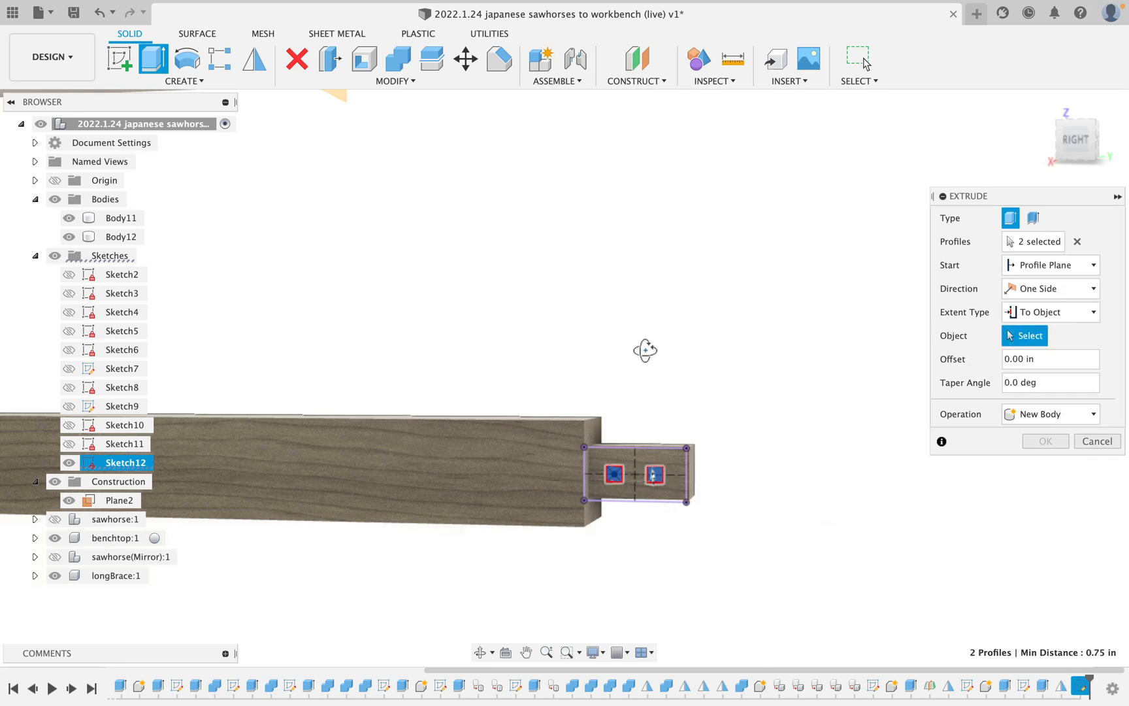
pyautogui.keyDown('shift'); pyautogui.moveTo(645, 350); pyautogui.dragTo(547, 380, button='middle'); pyautogui.keyUp('shift')
pyautogui.click(547, 383)
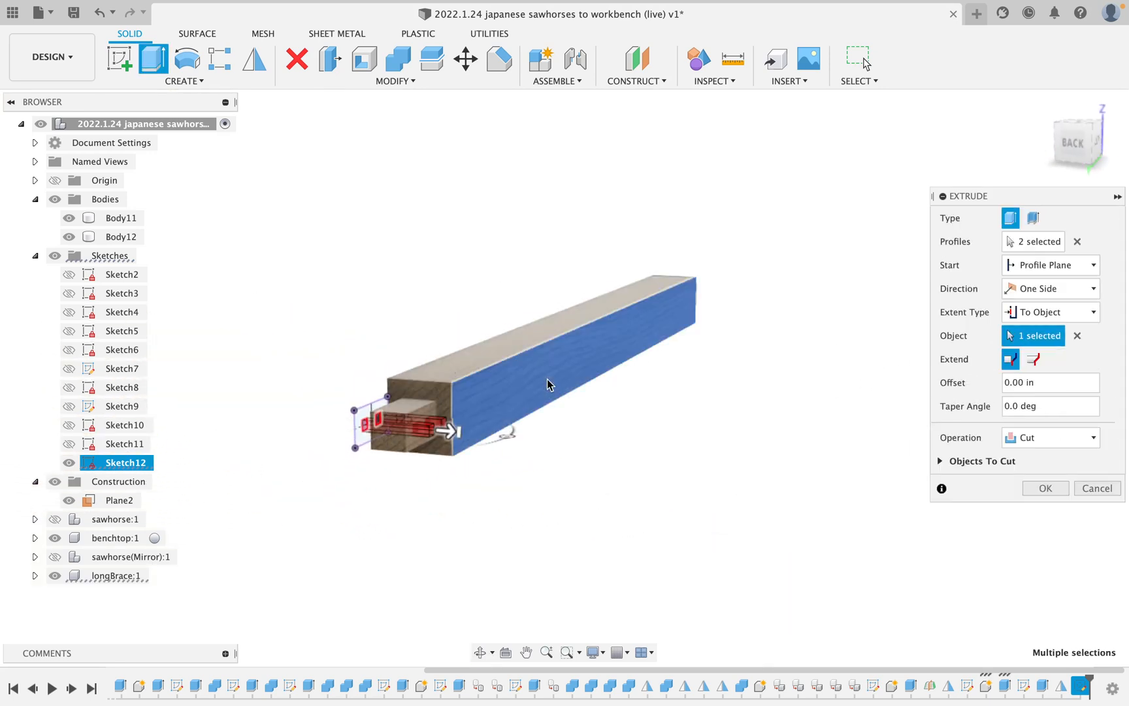
pyautogui.keyDown('shift'); pyautogui.moveTo(676, 358); pyautogui.dragTo(739, 345, button='middle'); pyautogui.keyUp('shift')
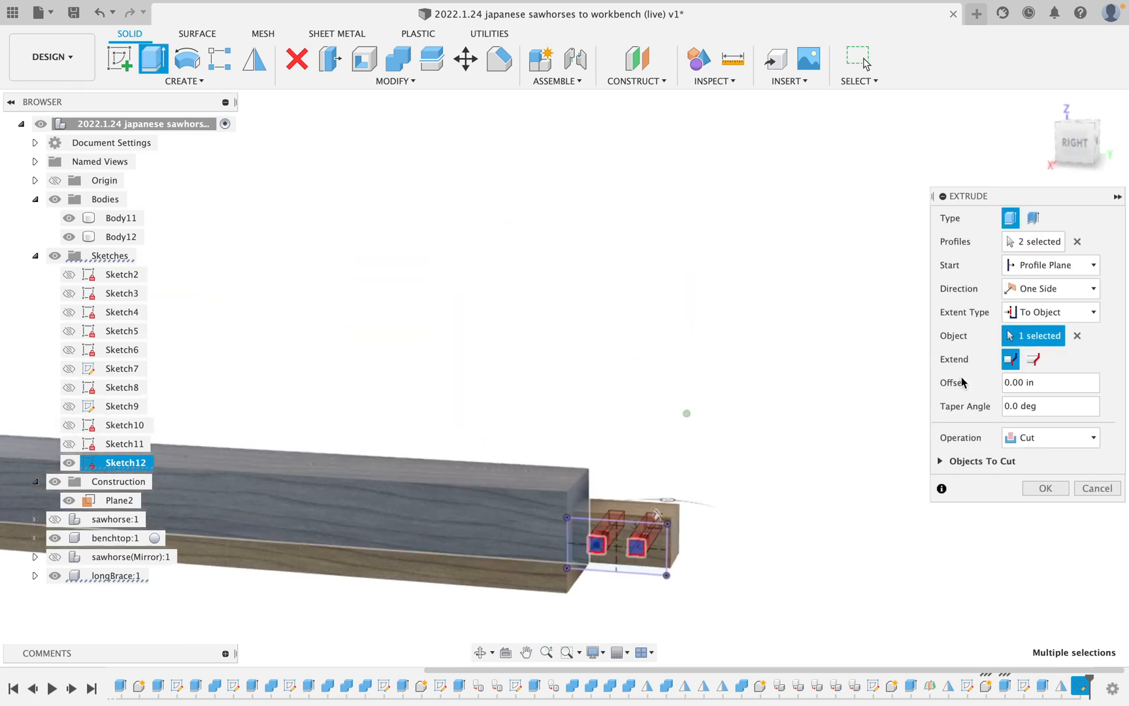
pyautogui.click(1051, 437)
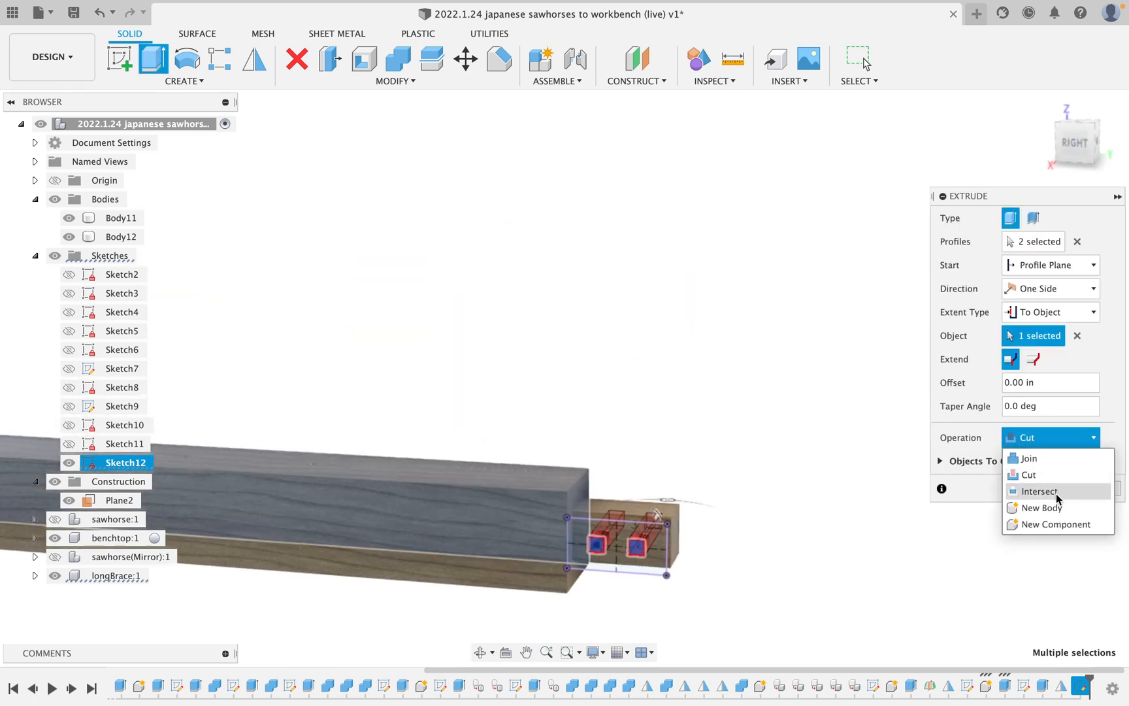
pyautogui.click(1041, 507)
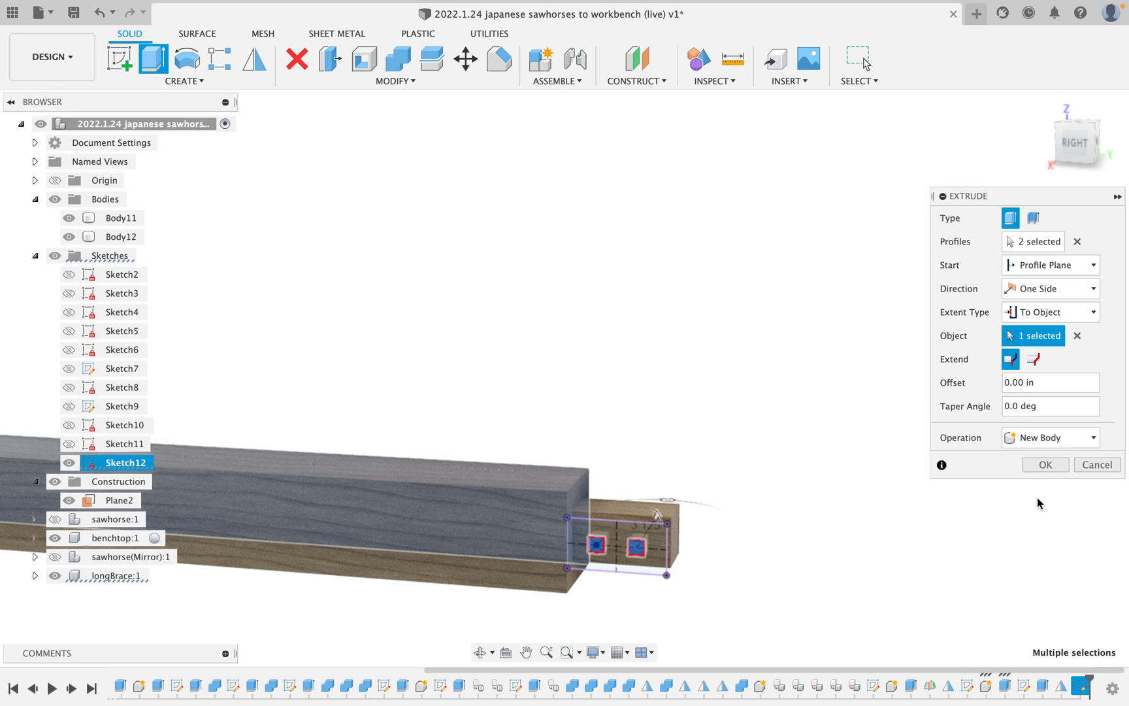
pyautogui.click(1049, 465)
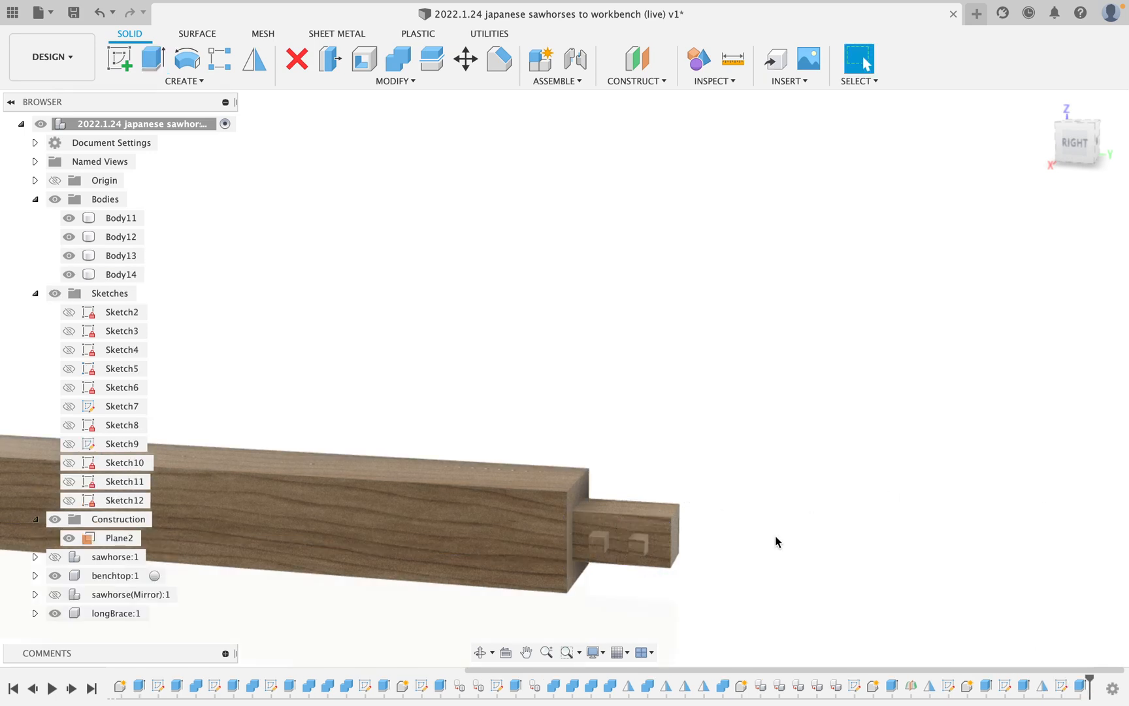
# - Mirror the two square peg bodies to the brace's other end about the construction plane across the benchtop's middle, as new bodies
pyautogui.scroll(-5, 678, 529)
pyautogui.keyDown('shift'); pyautogui.moveTo(731, 576); pyautogui.dragTo(708, 530, button='middle'); pyautogui.keyUp('shift')
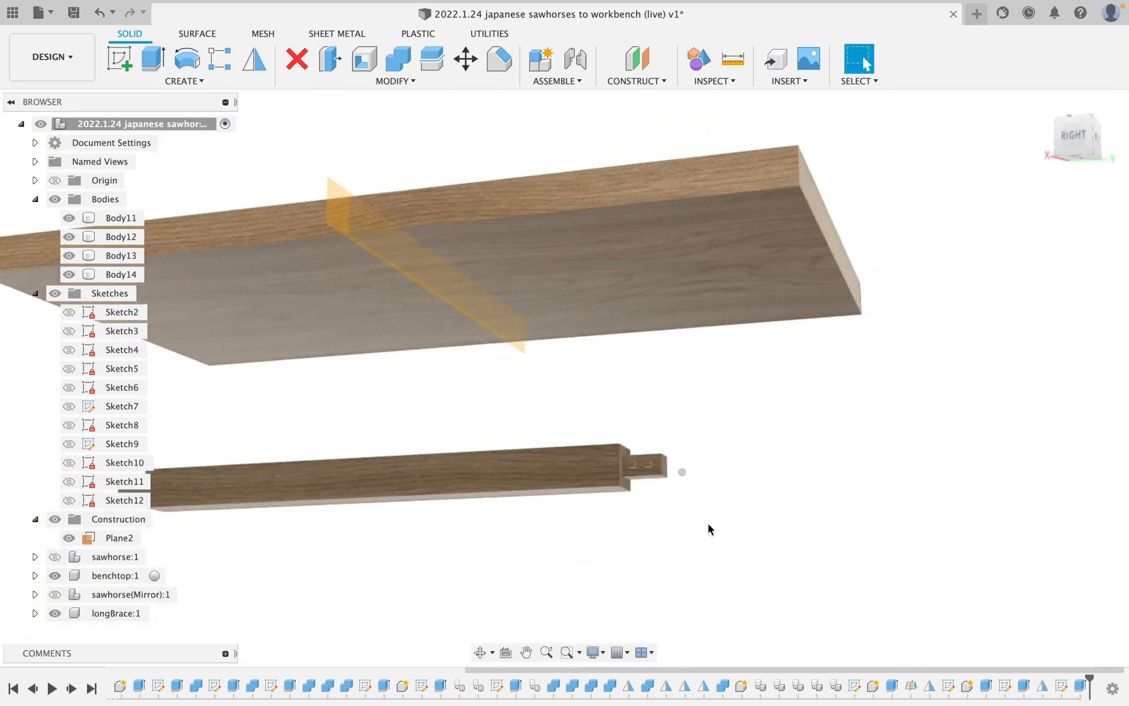
pyautogui.click(254, 60)
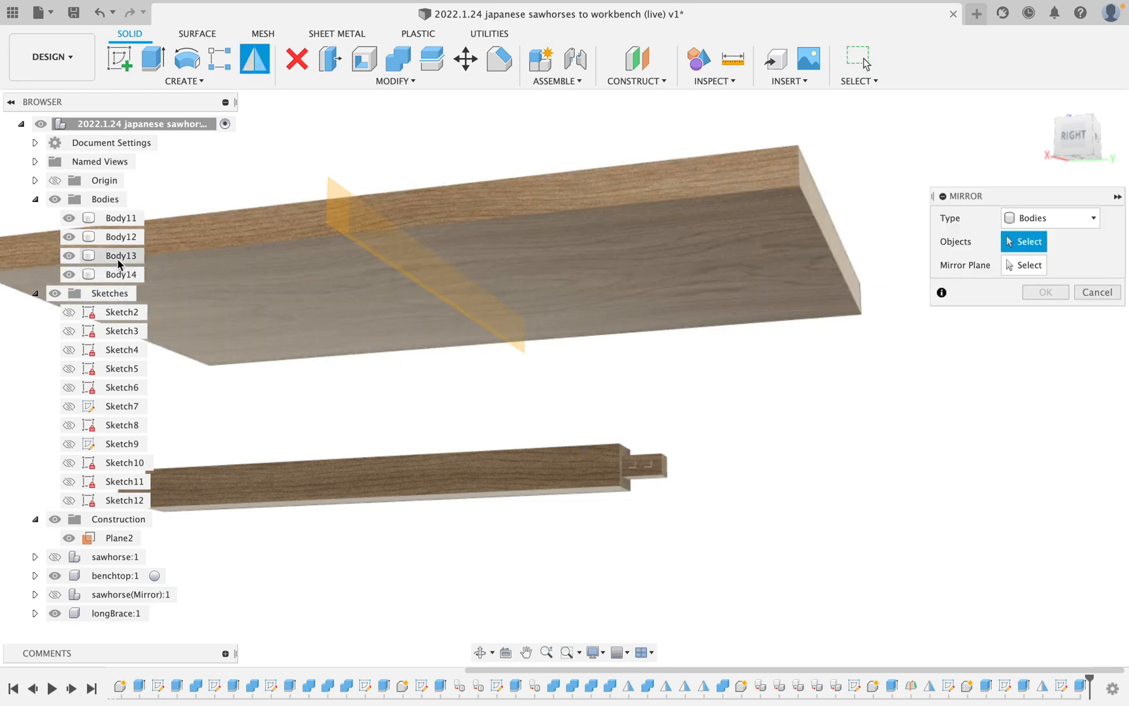
pyautogui.click(120, 257)
pyautogui.click(119, 275)
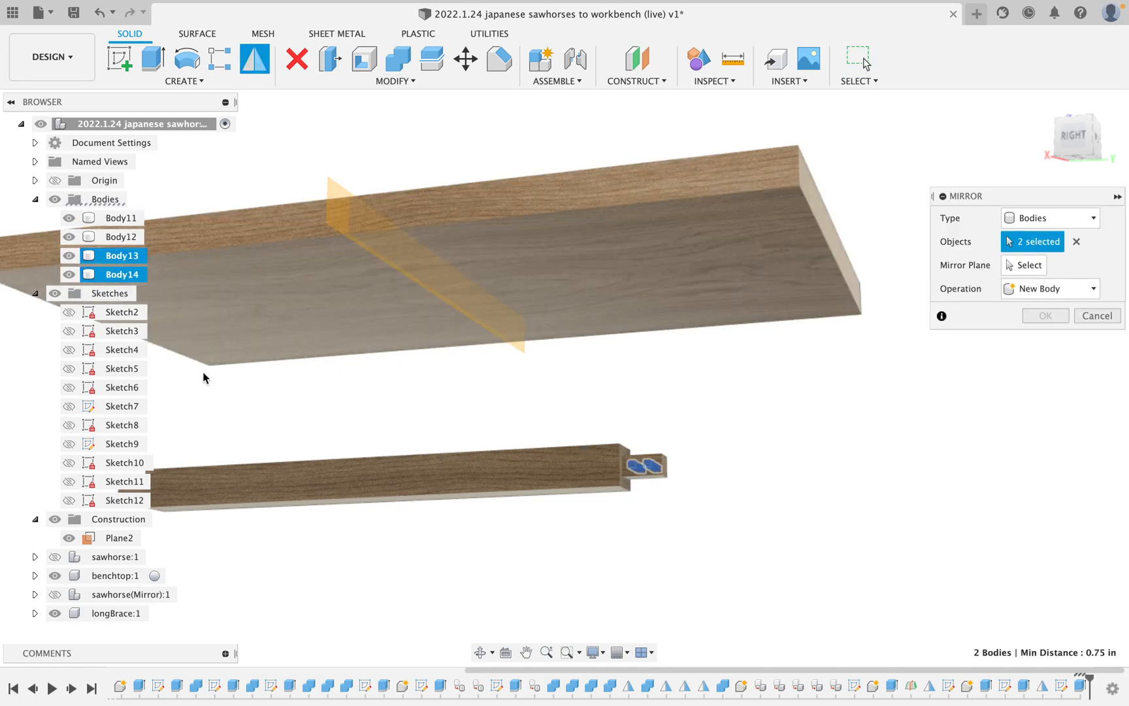
pyautogui.moveTo(202, 378); pyautogui.dragTo(330, 385, button='middle')
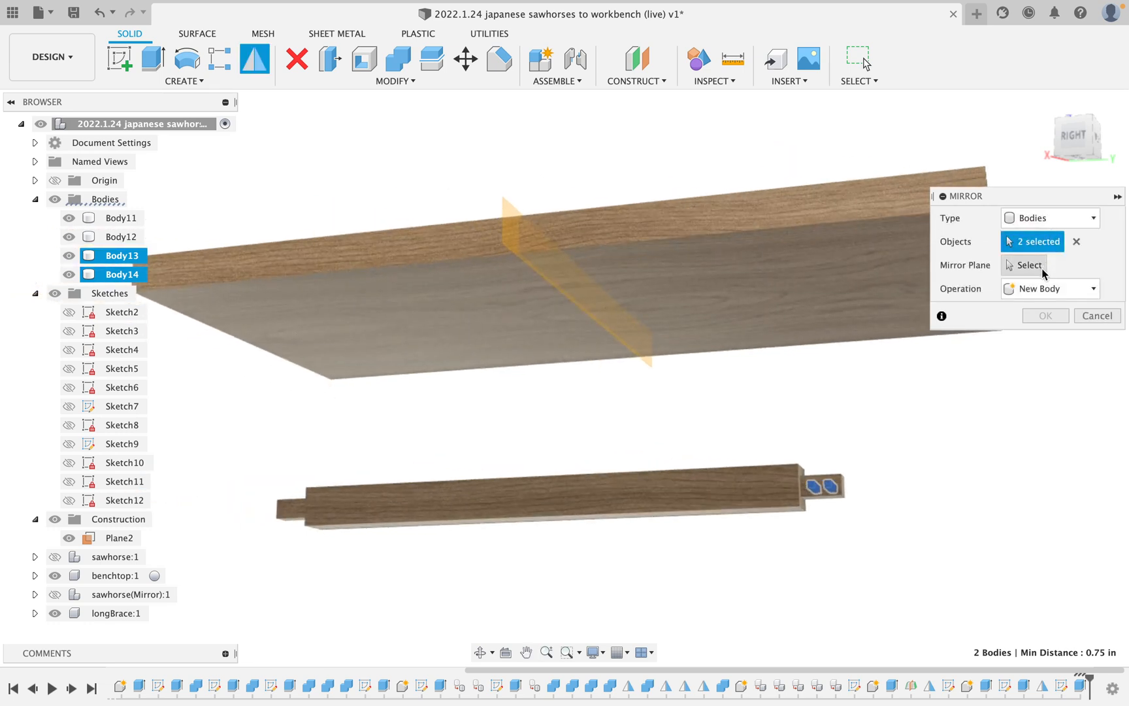
pyautogui.click(1042, 272)
pyautogui.click(507, 232)
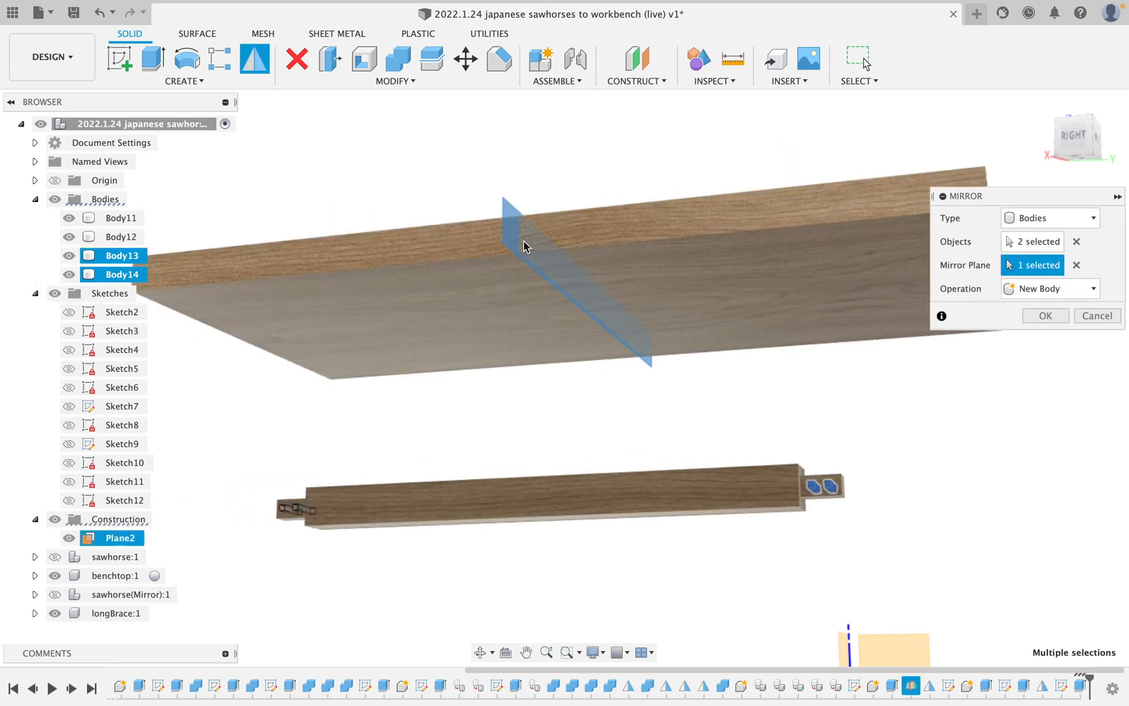
pyautogui.click(1044, 316)
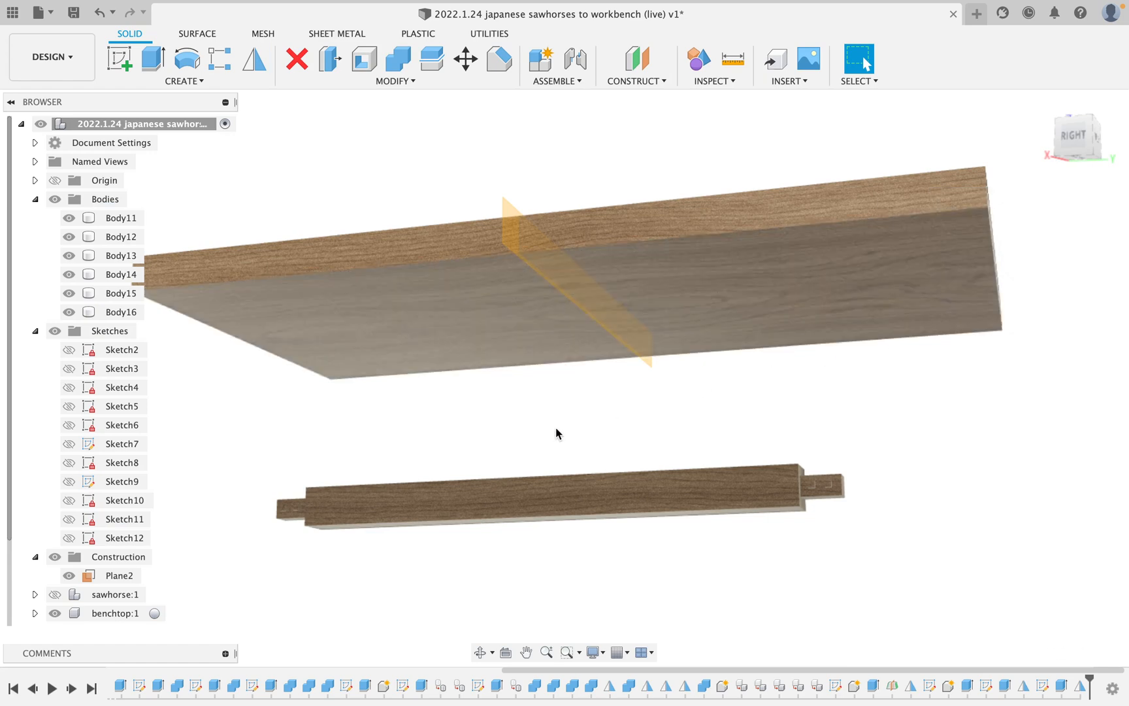
# - Combine the long brace with its two end tenons using the Join operation, without keeping the tools
pyautogui.click(397, 61)
pyautogui.click(1028, 312)
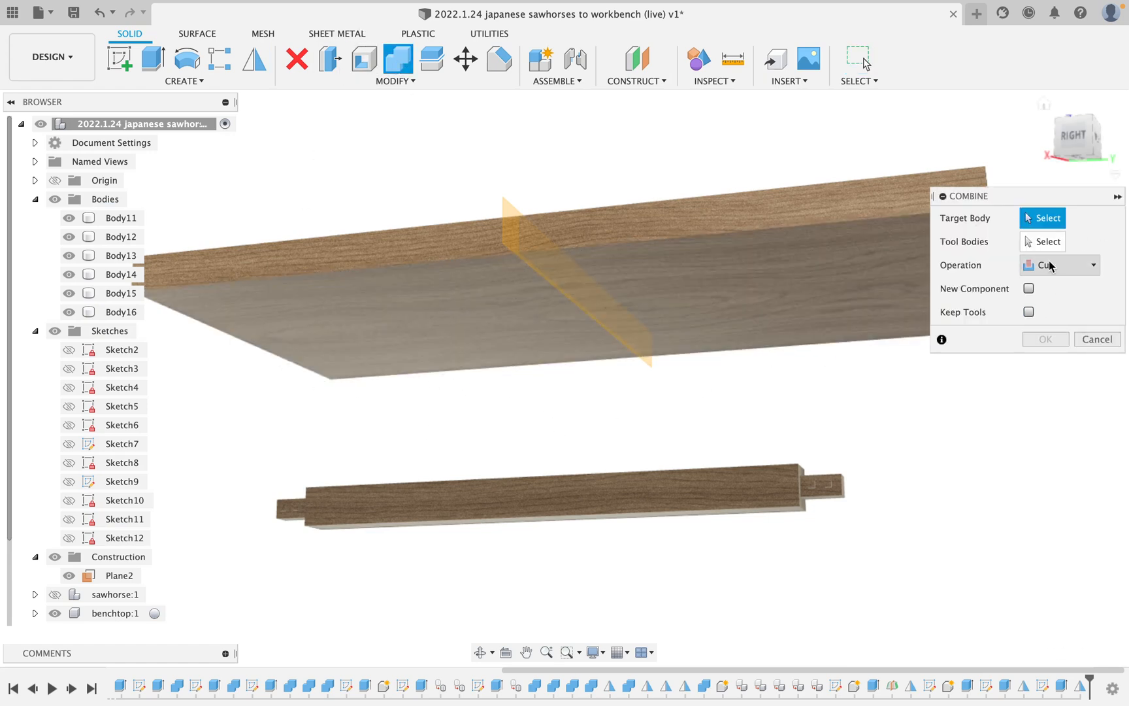
pyautogui.click(1059, 265)
pyautogui.click(1044, 287)
pyautogui.click(698, 472)
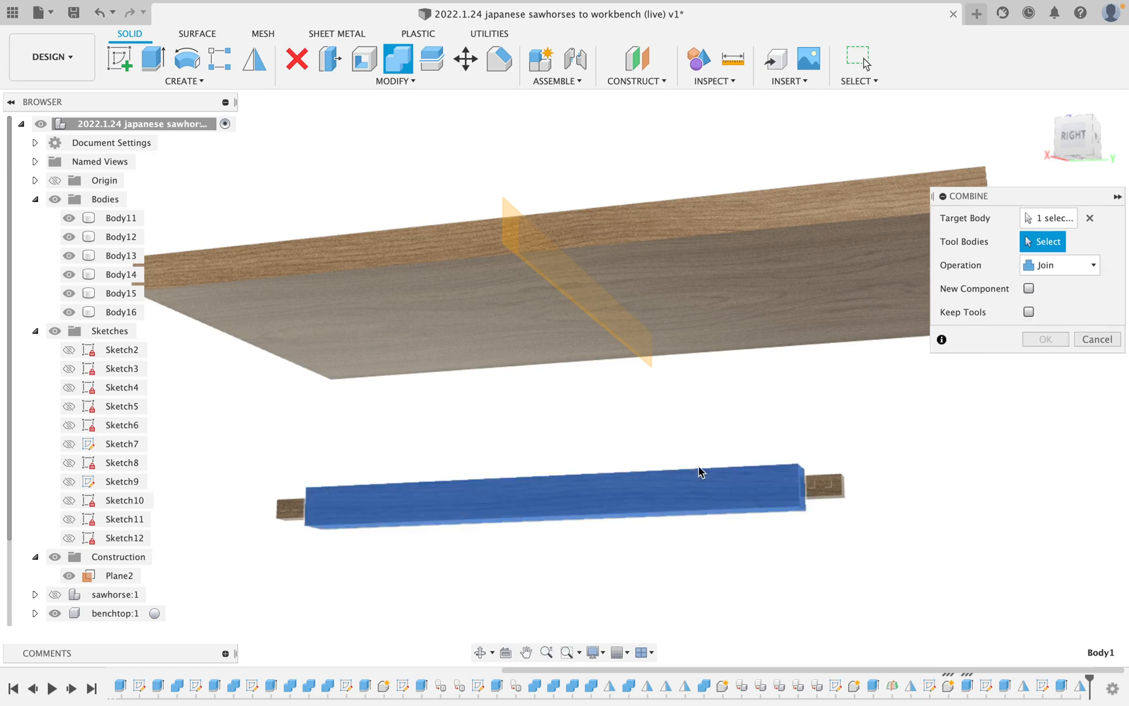
pyautogui.click(837, 486)
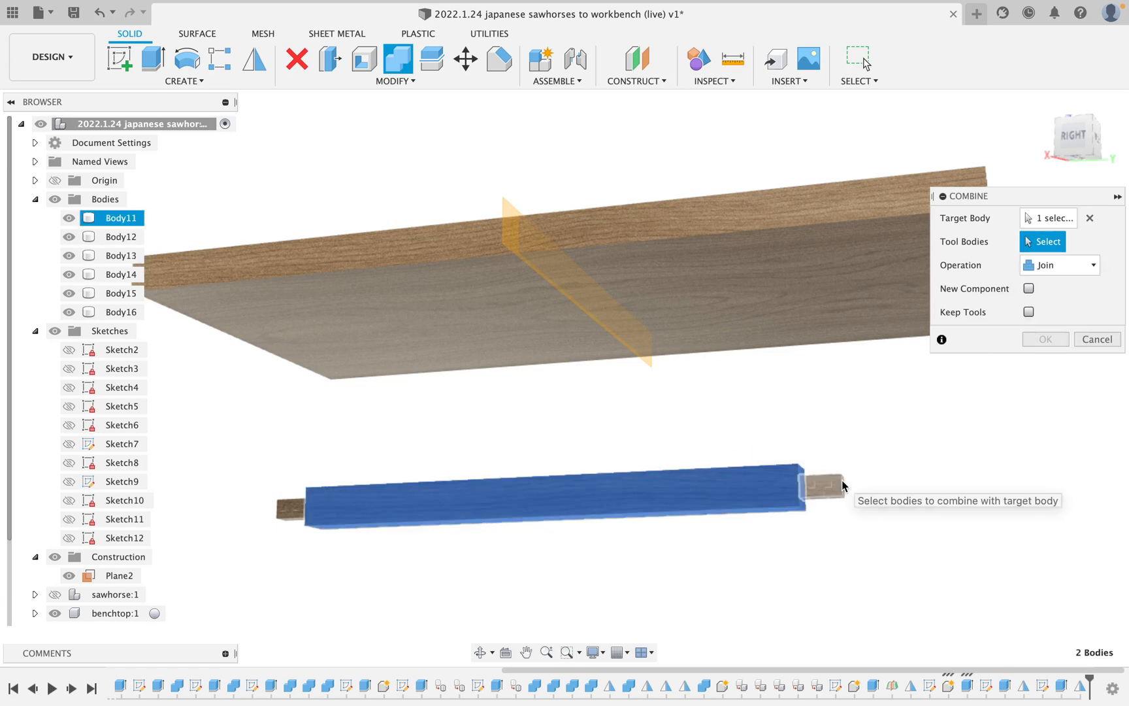
pyautogui.click(290, 509)
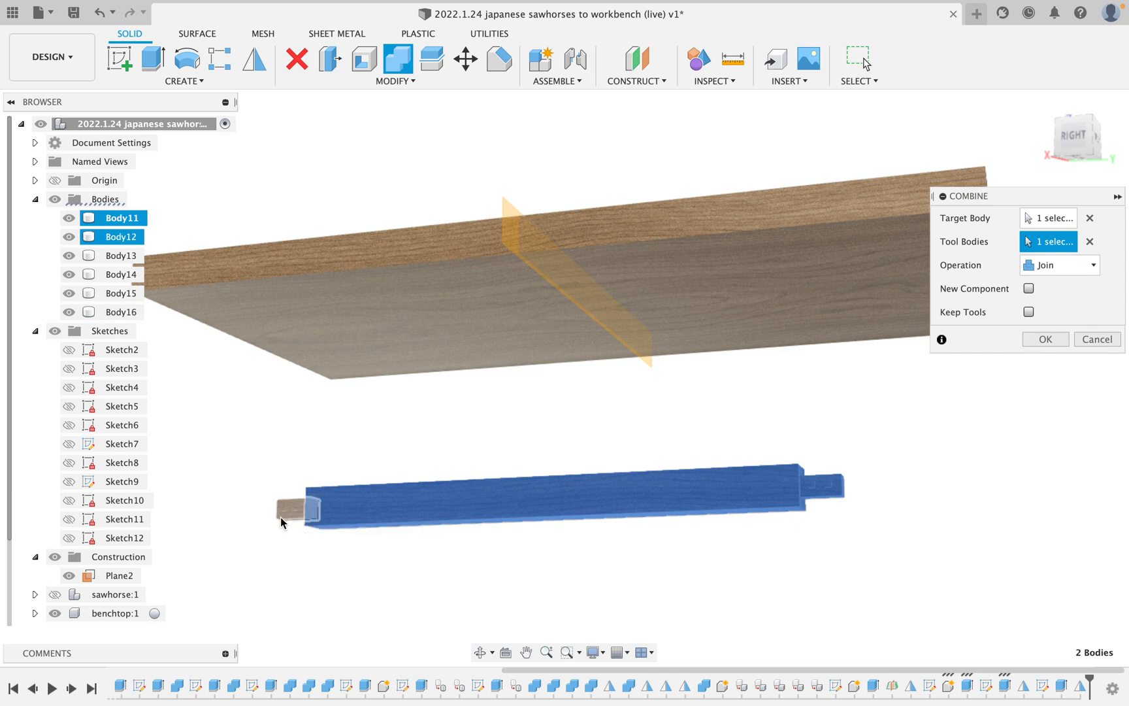
pyautogui.click(1046, 339)
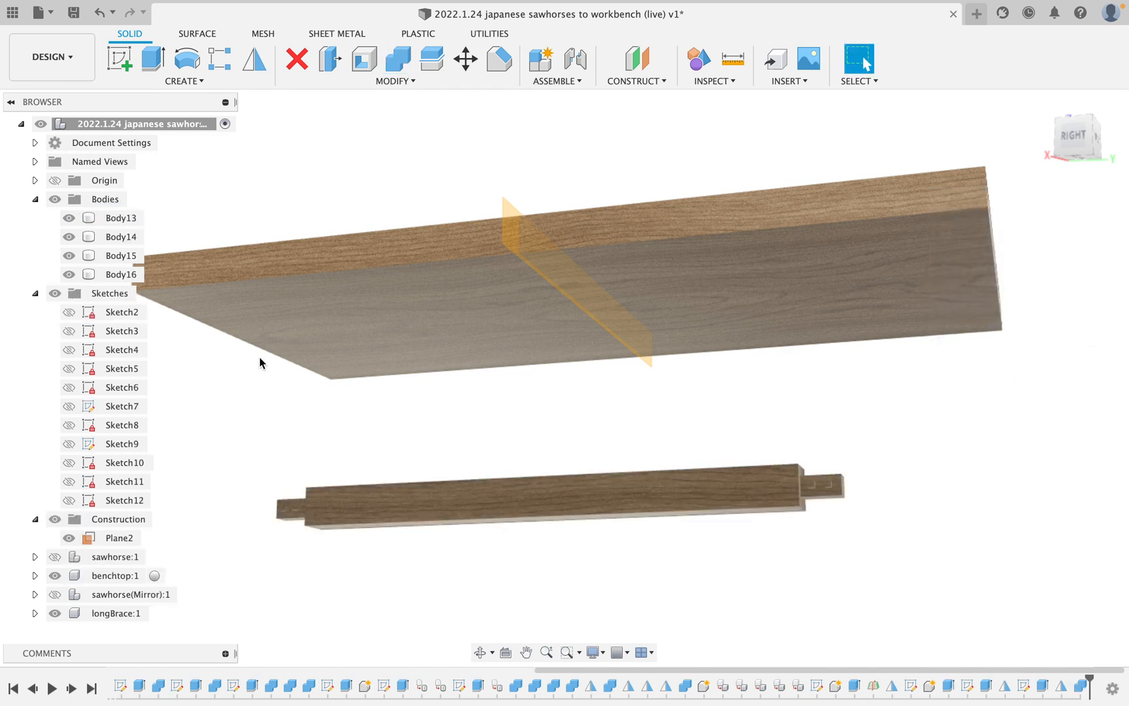
# - Undo the join of the tenons to the long brace and redo it
pyautogui.press('super+z')
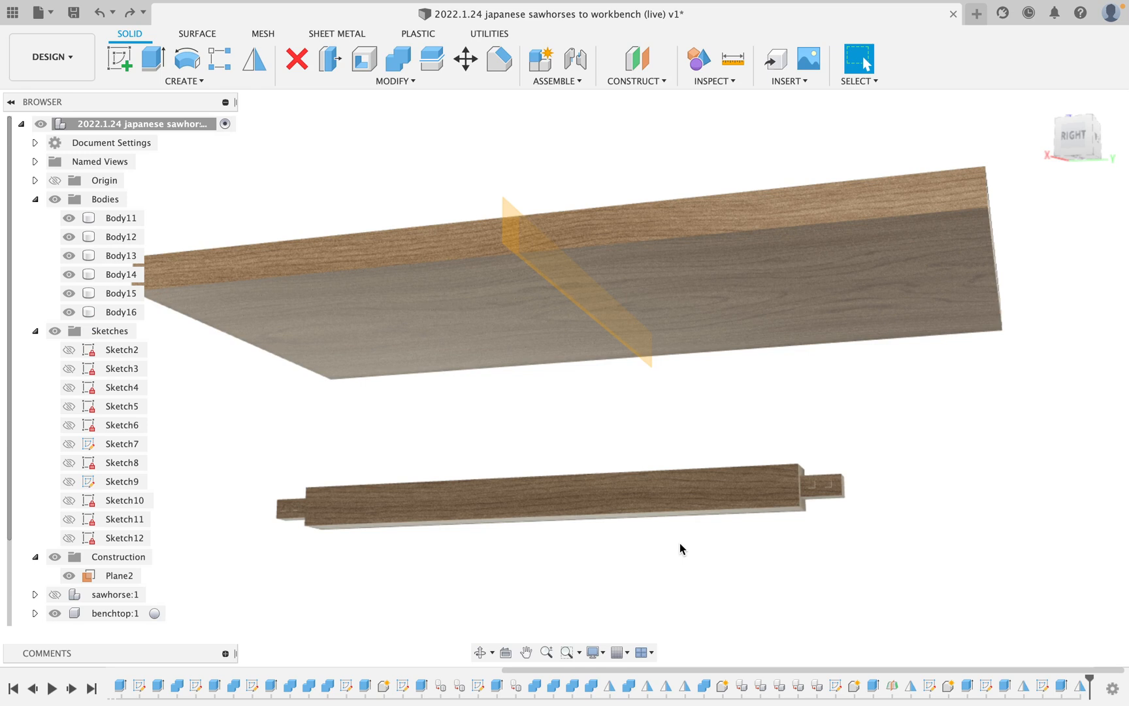
pyautogui.press('super+shift+z')
pyautogui.scroll(-3, 517, 537)
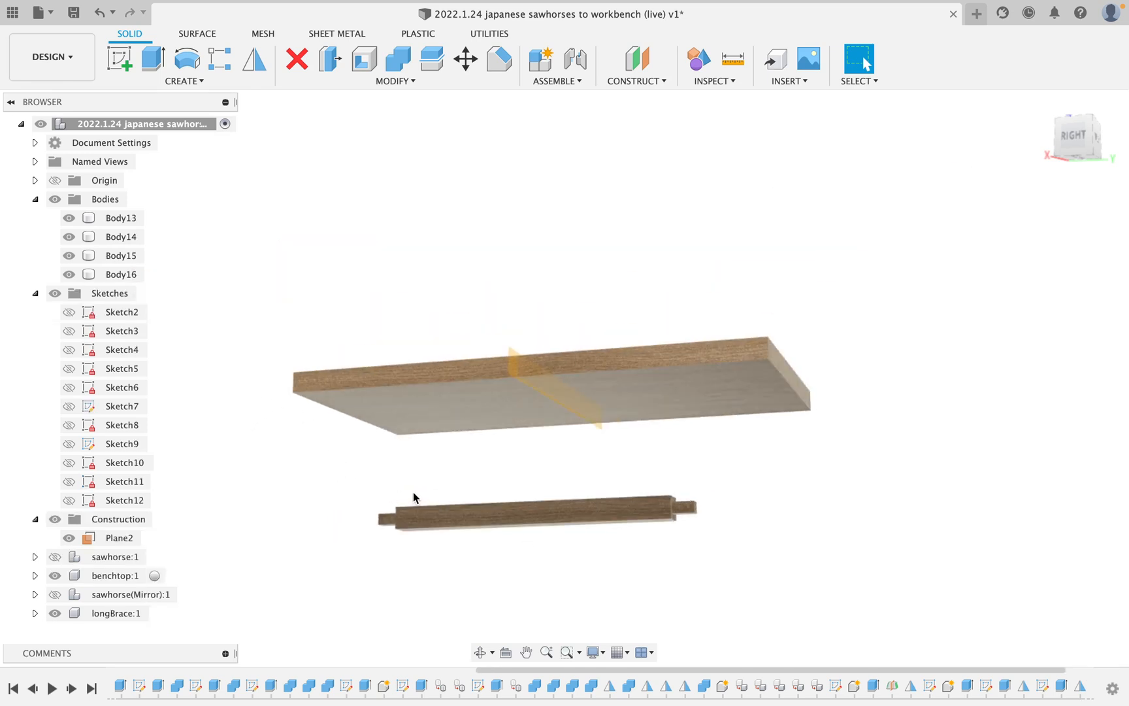
pyautogui.keyDown('shift'); pyautogui.moveTo(414, 497); pyautogui.dragTo(365, 448, button='middle'); pyautogui.keyUp('shift')
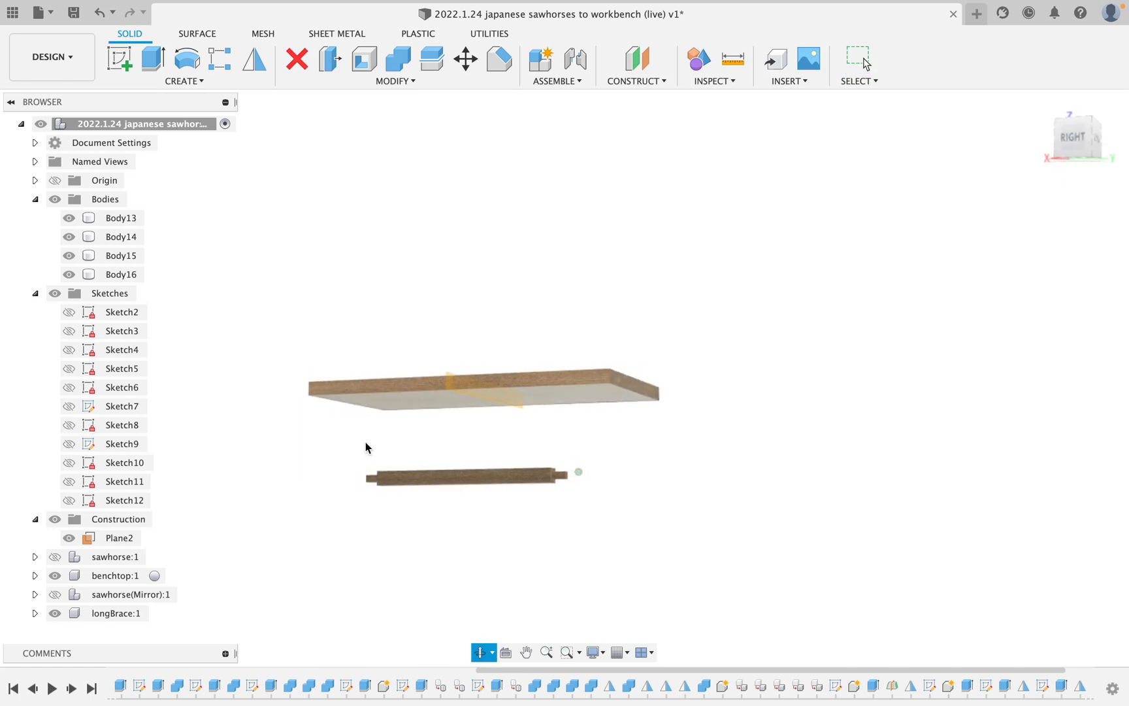
pyautogui.press('Escape')
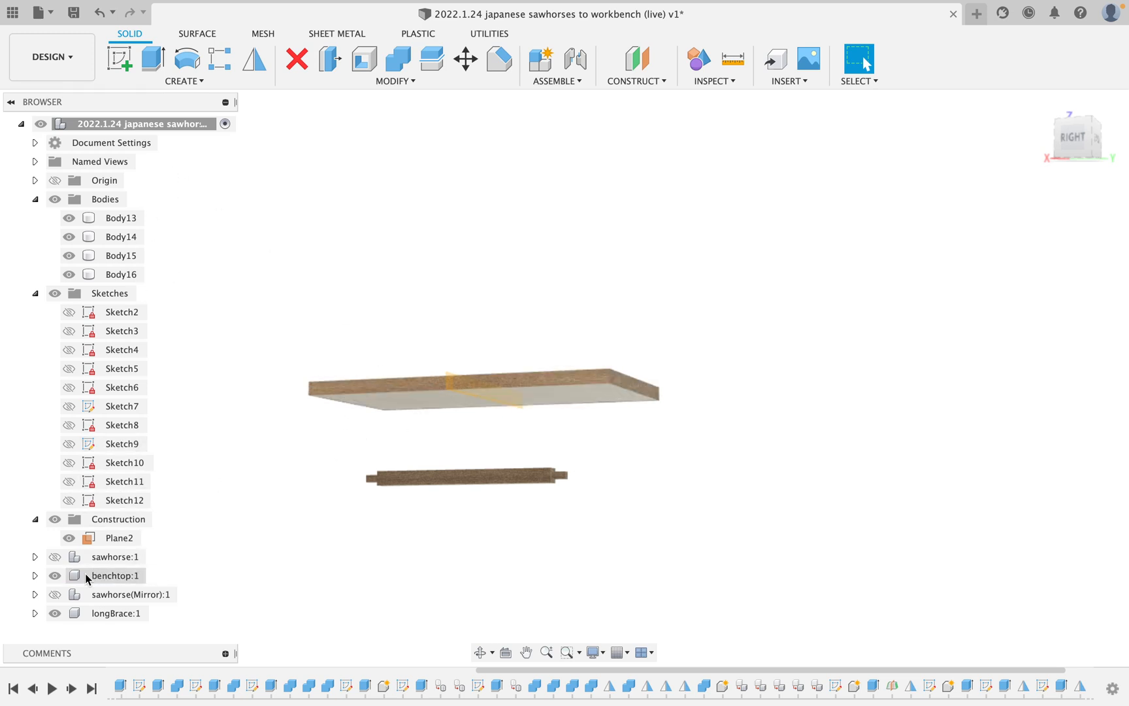
# - Show the mirrored sawhorse and the original sawhorse along with the benchtop and long brace
pyautogui.click(55, 594)
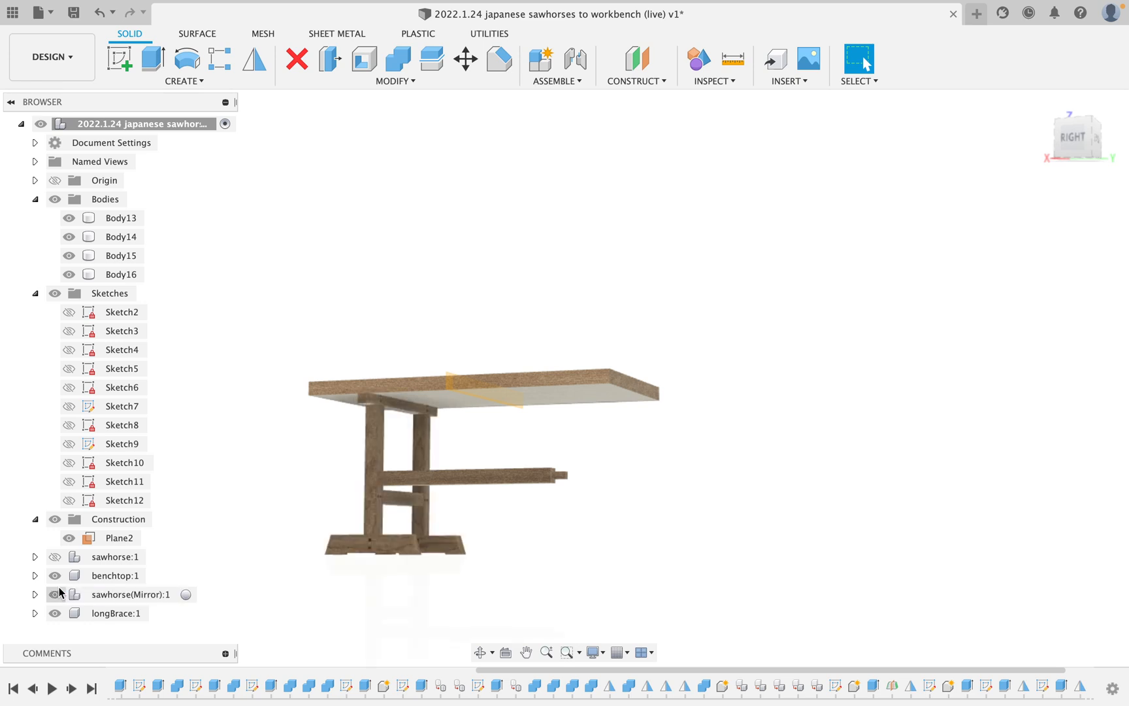
pyautogui.click(55, 557)
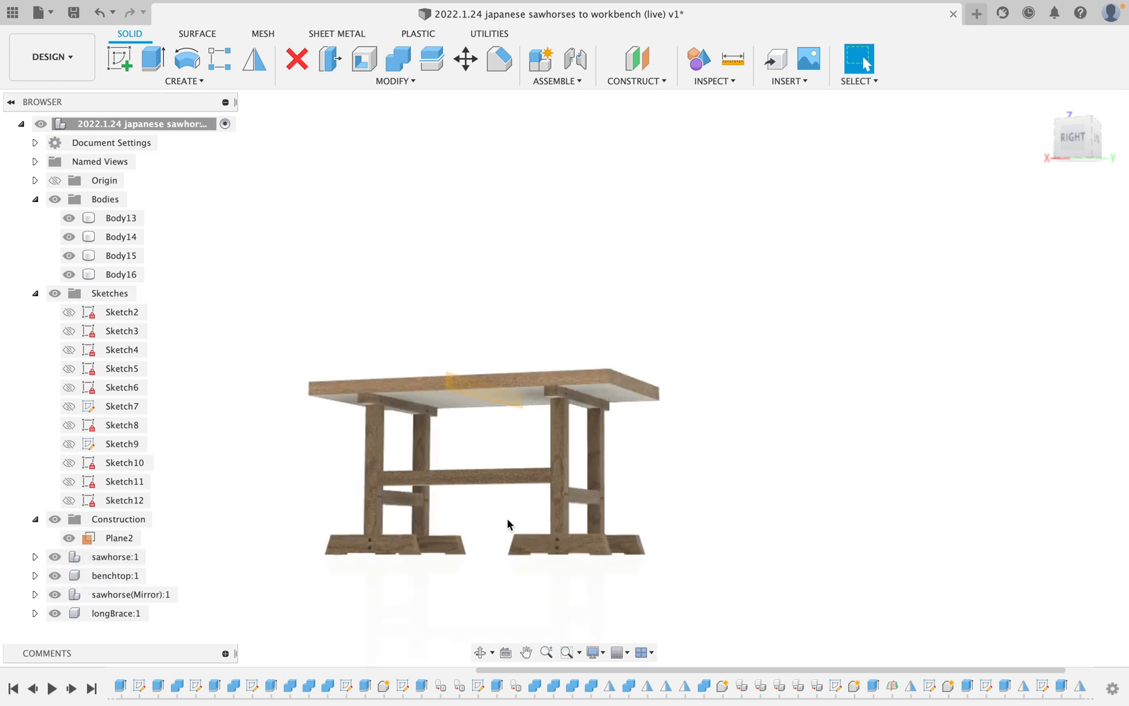
pyautogui.scroll(-2, 522, 523)
pyautogui.scroll(5, 576, 501)
pyautogui.keyDown('shift'); pyautogui.moveTo(575, 502); pyautogui.dragTo(478, 507, button='middle'); pyautogui.keyUp('shift')
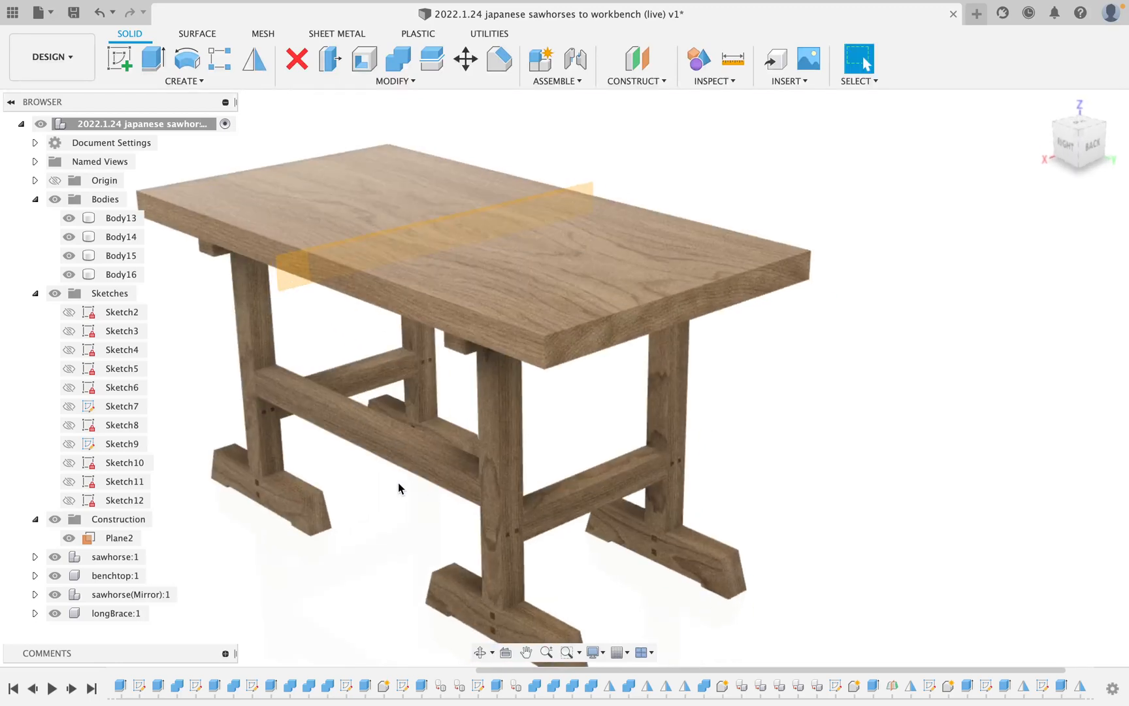
pyautogui.moveTo(399, 486); pyautogui.dragTo(536, 491, button='middle')
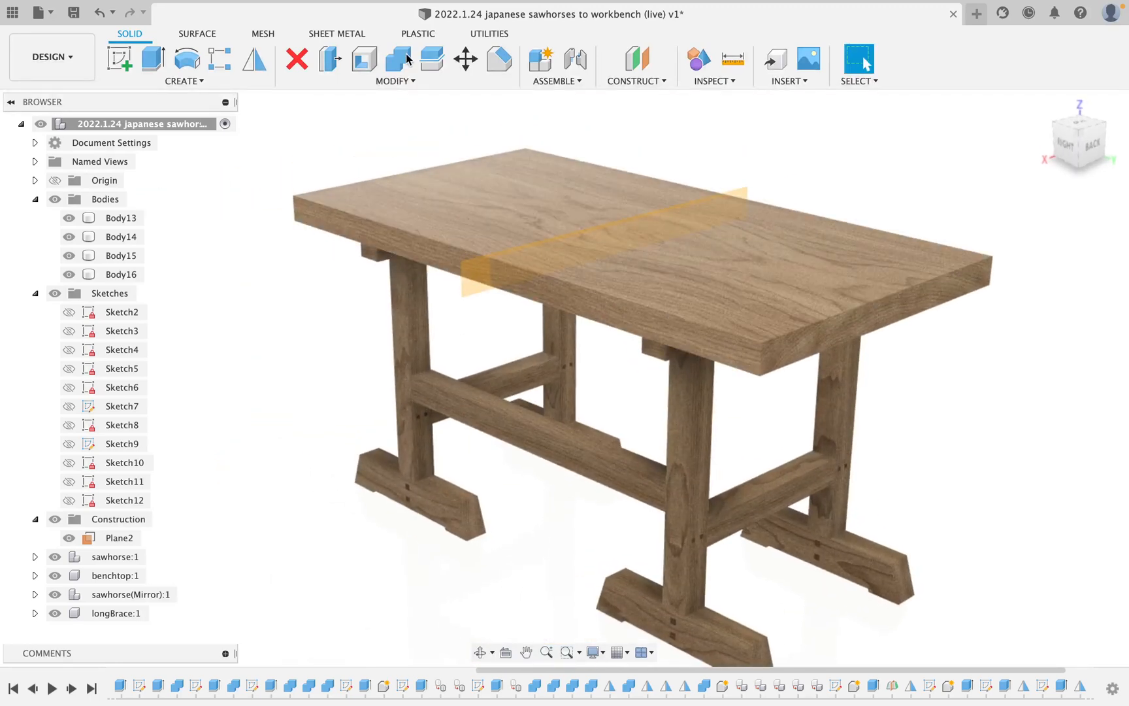
# - Cut the four square peg bodies (Body13 to Body16) out of the long brace with Combine, keeping the tools
pyautogui.click(407, 66)
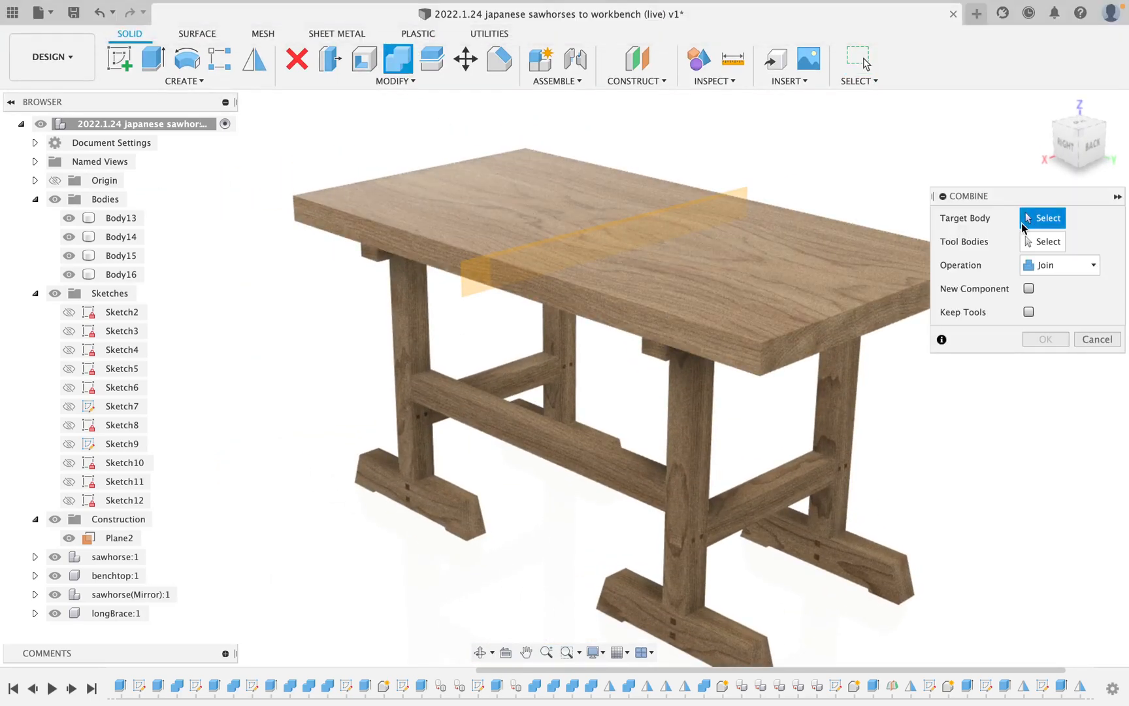
pyautogui.click(1045, 265)
pyautogui.click(1046, 302)
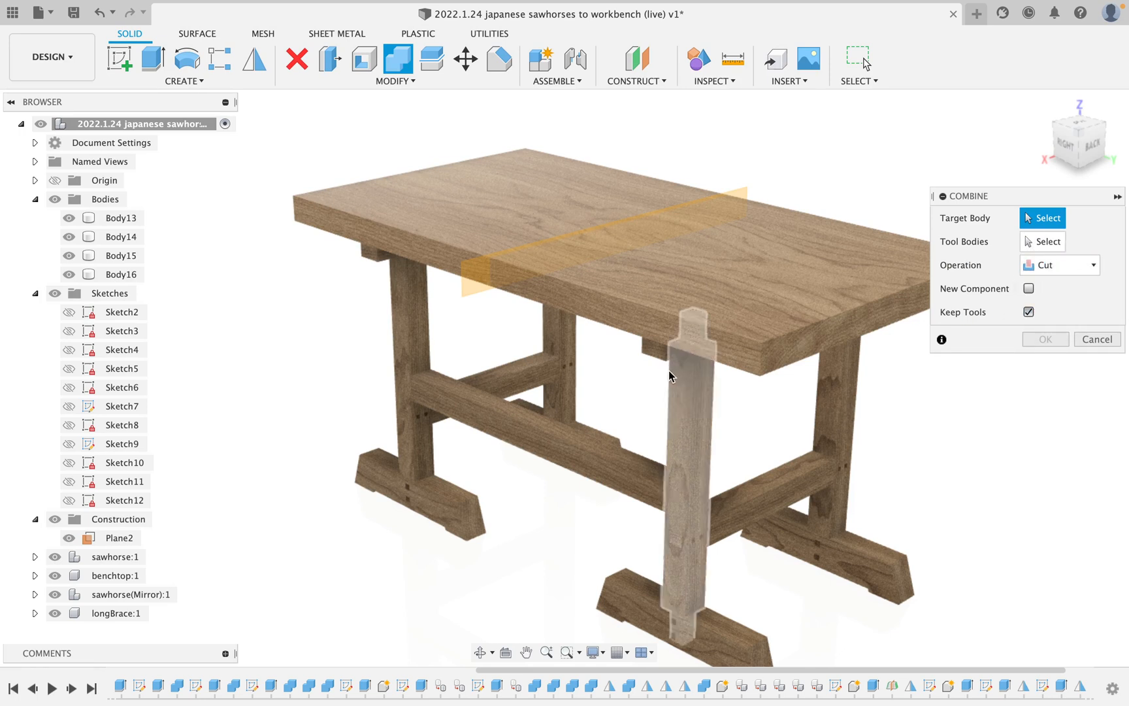
pyautogui.click(567, 459)
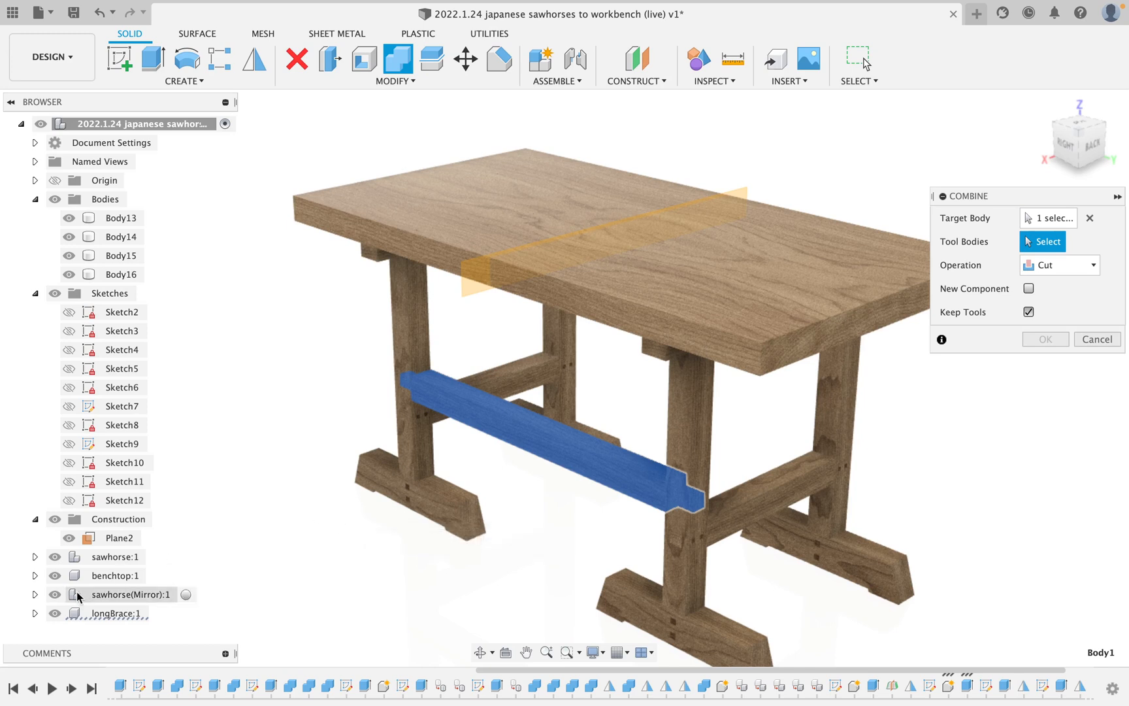
pyautogui.click(119, 219)
pyautogui.keyDown('shift'); pyautogui.click(123, 274); pyautogui.keyUp('shift')
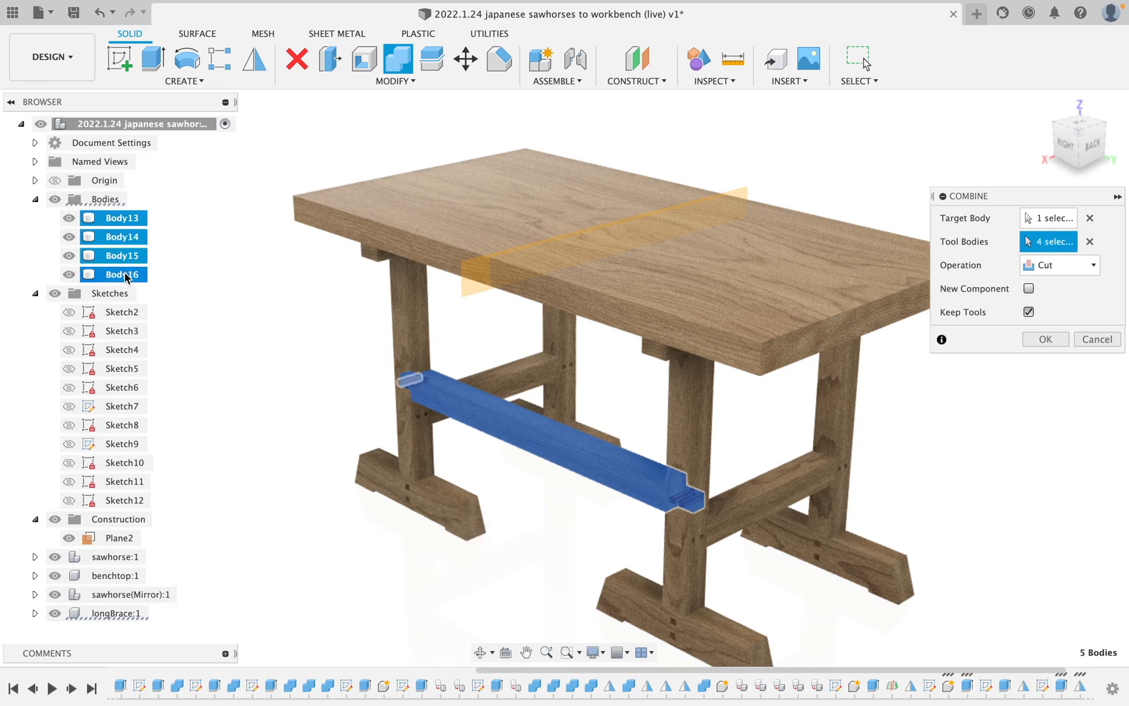
pyautogui.click(1044, 339)
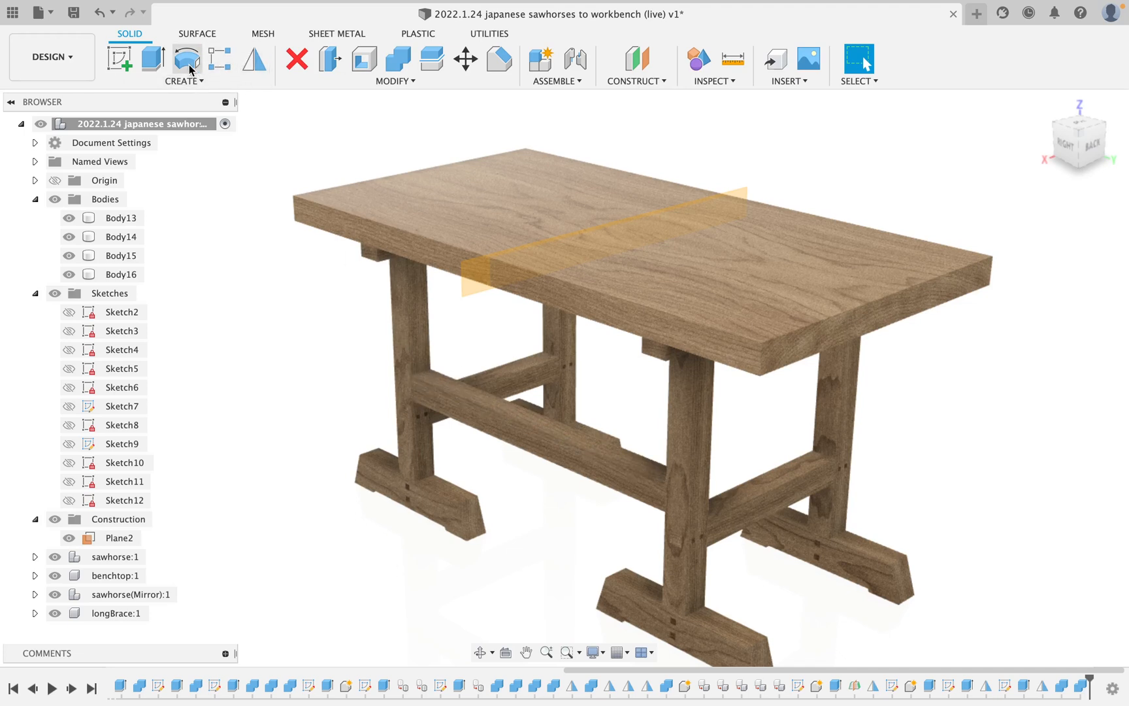
# - Mirror the long brace body about the vertical origin plane running lengthwise to the workbench's opposite side, as a new body
pyautogui.click(253, 60)
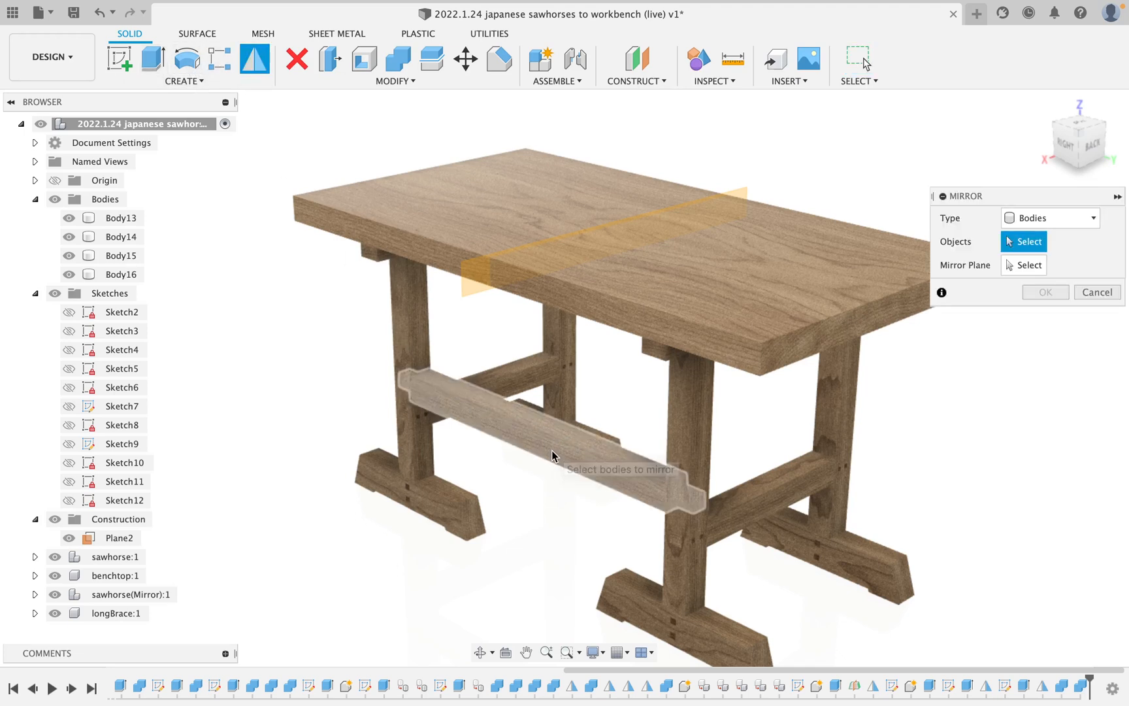
pyautogui.click(552, 456)
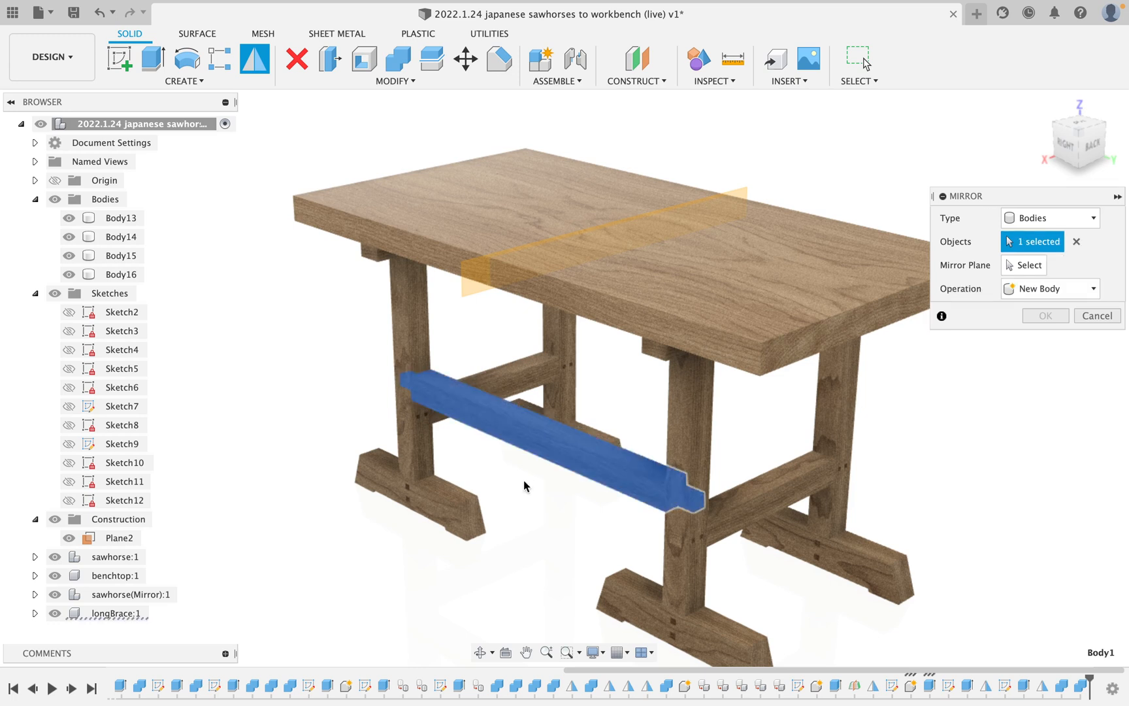
pyautogui.click(1024, 264)
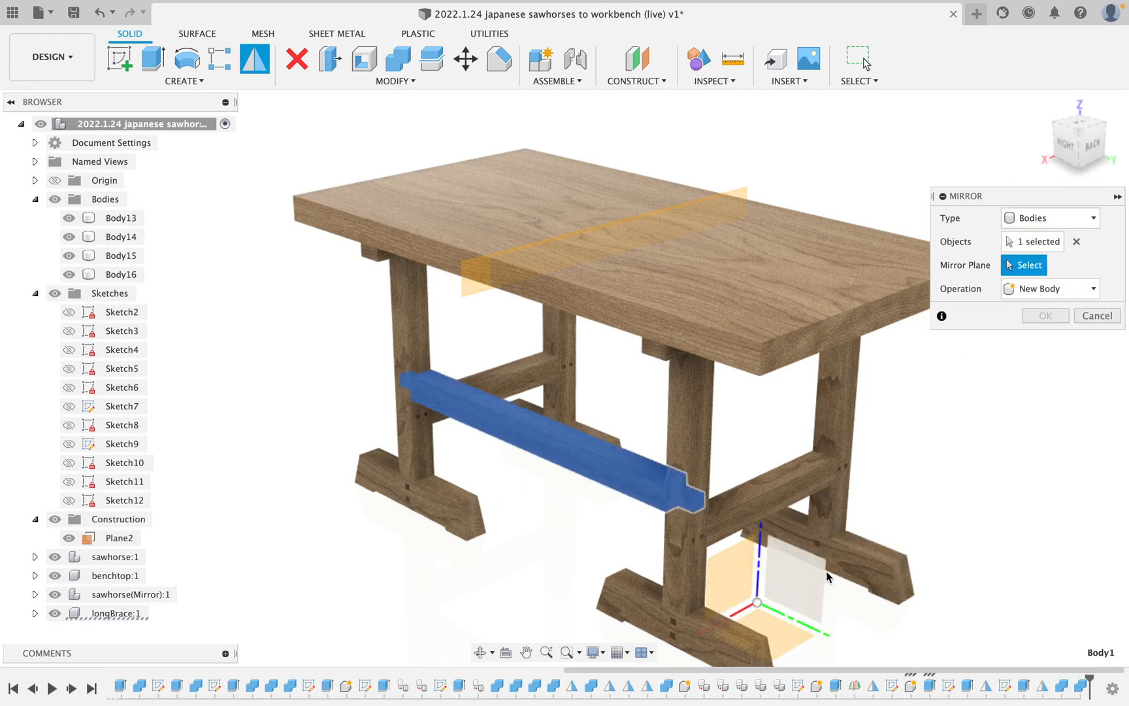
pyautogui.click(839, 547)
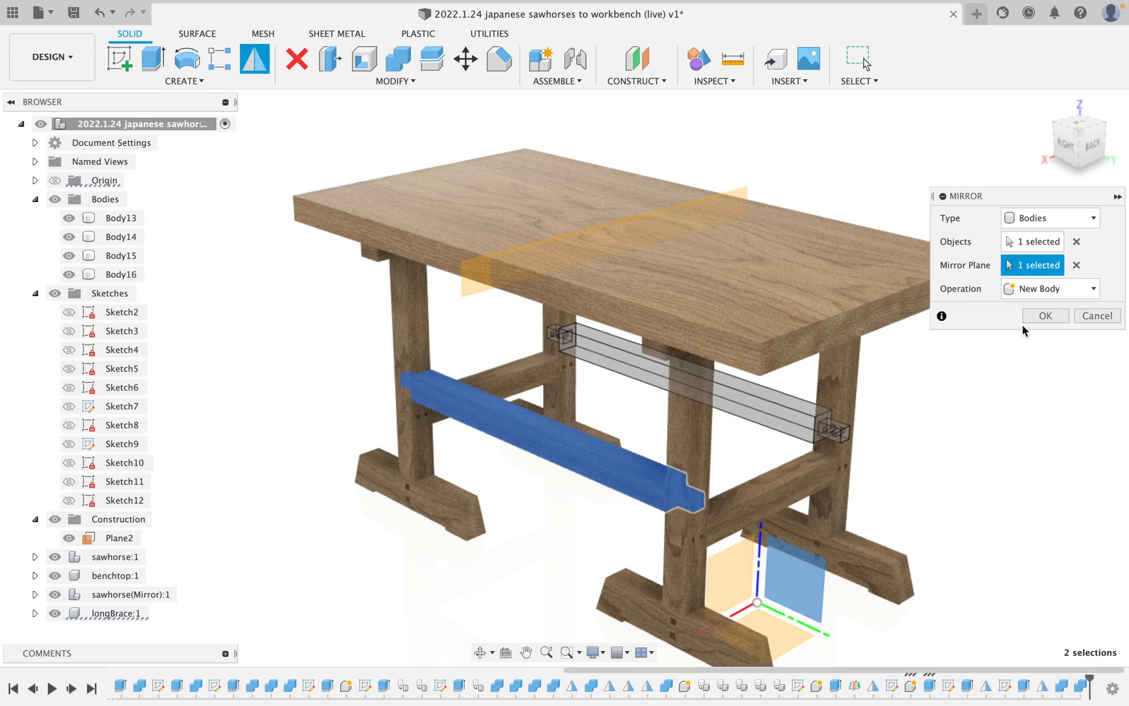
pyautogui.click(1045, 315)
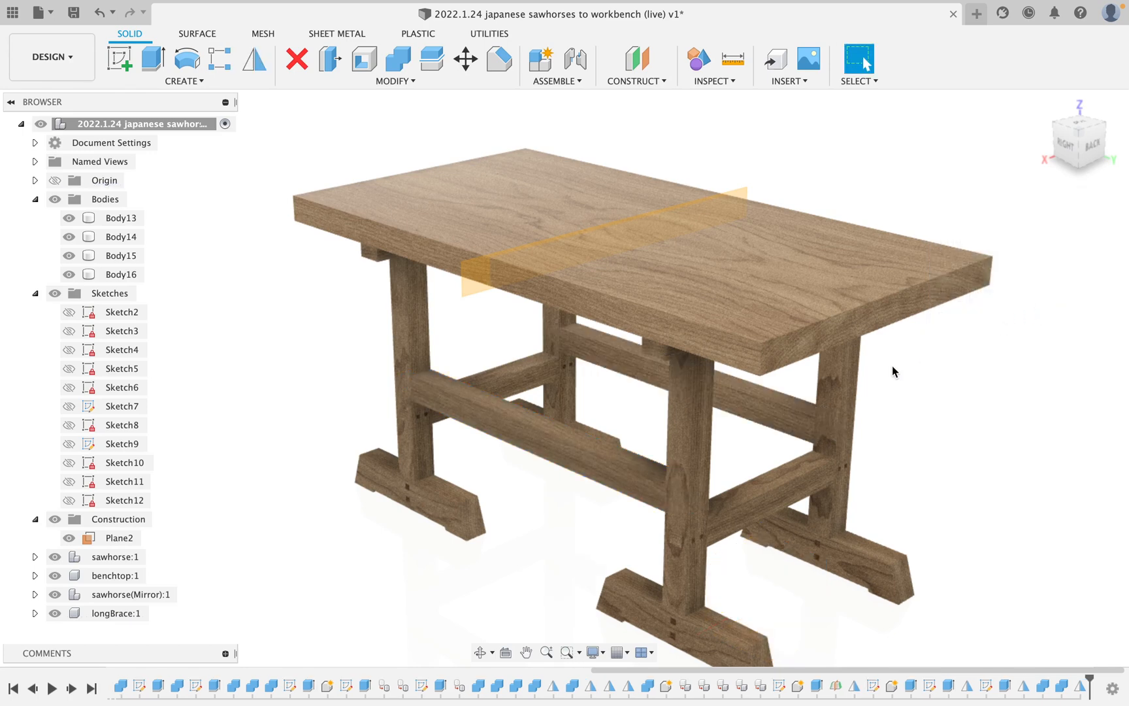
# - Cut the first long brace's tenon out of the original sawhorse's leg with Combine, keeping the brace as a tool
pyautogui.click(398, 60)
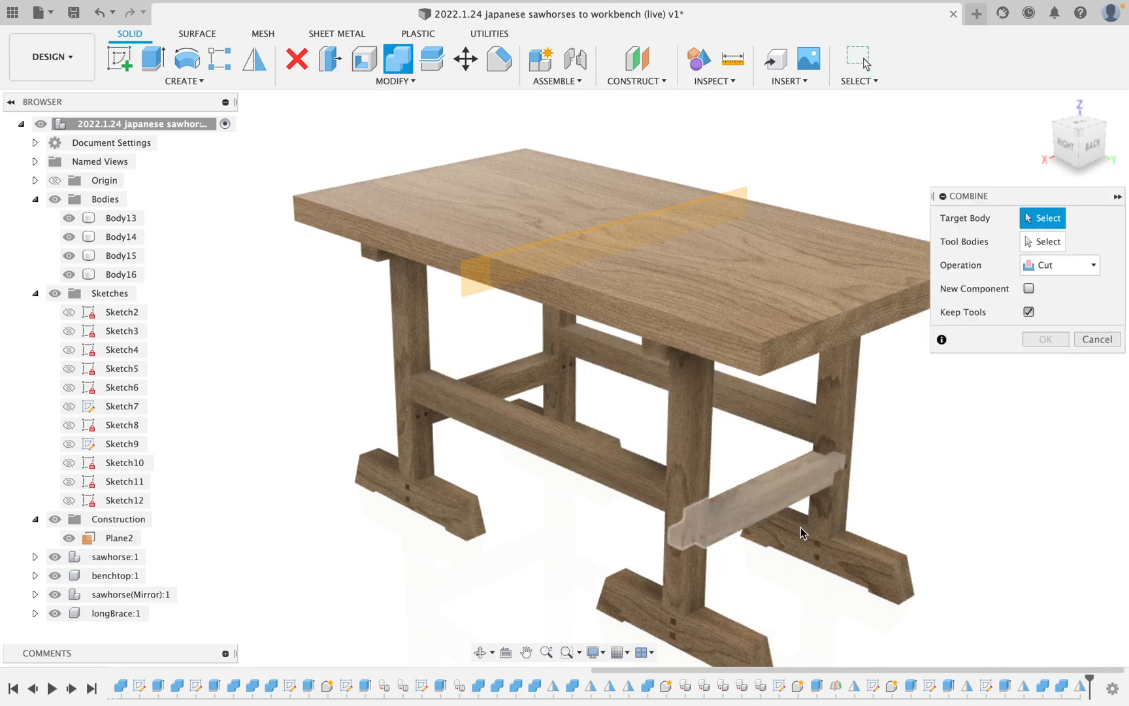
pyautogui.click(694, 443)
pyautogui.click(637, 471)
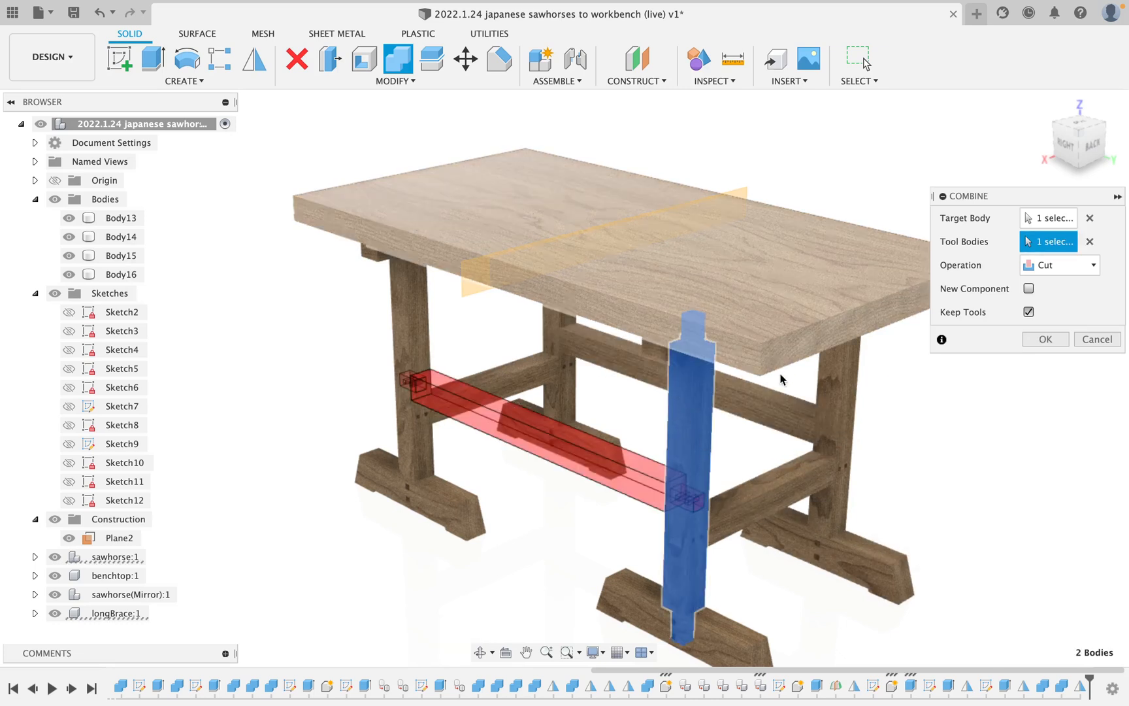
pyautogui.click(1048, 342)
# - Cut the first long brace's other tenon out of the mirrored sawhorse's leg on the same side, keeping the brace
pyautogui.rightClick(959, 390)
pyautogui.click(933, 345)
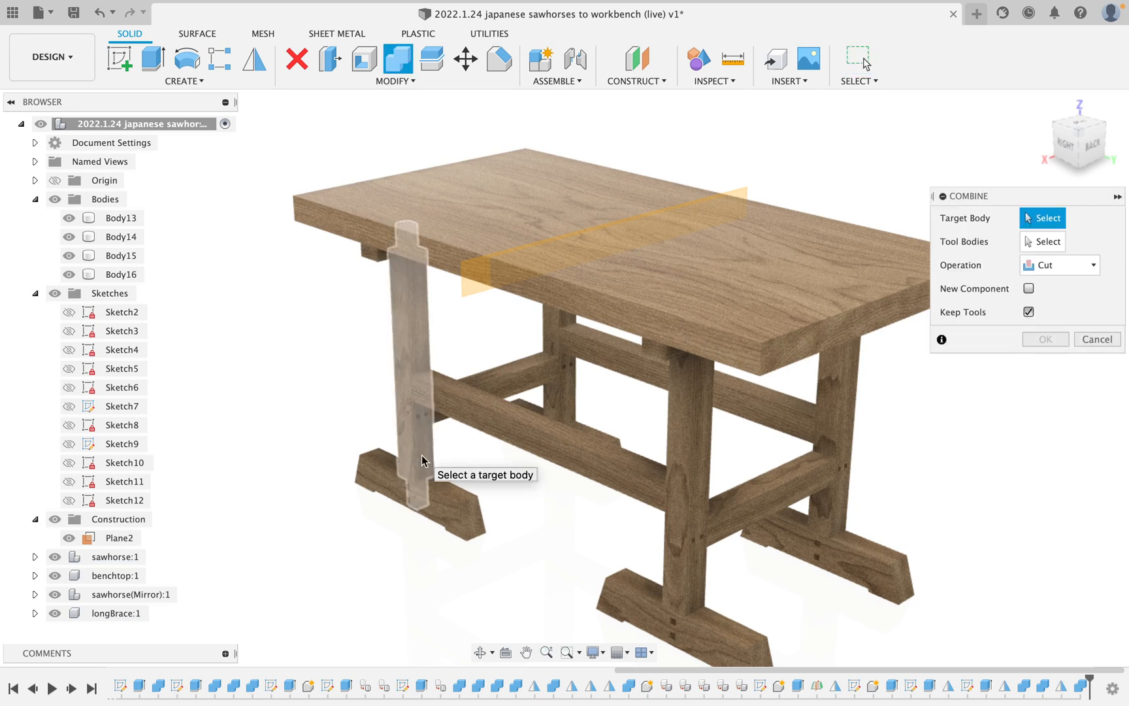
pyautogui.click(421, 460)
pyautogui.click(587, 462)
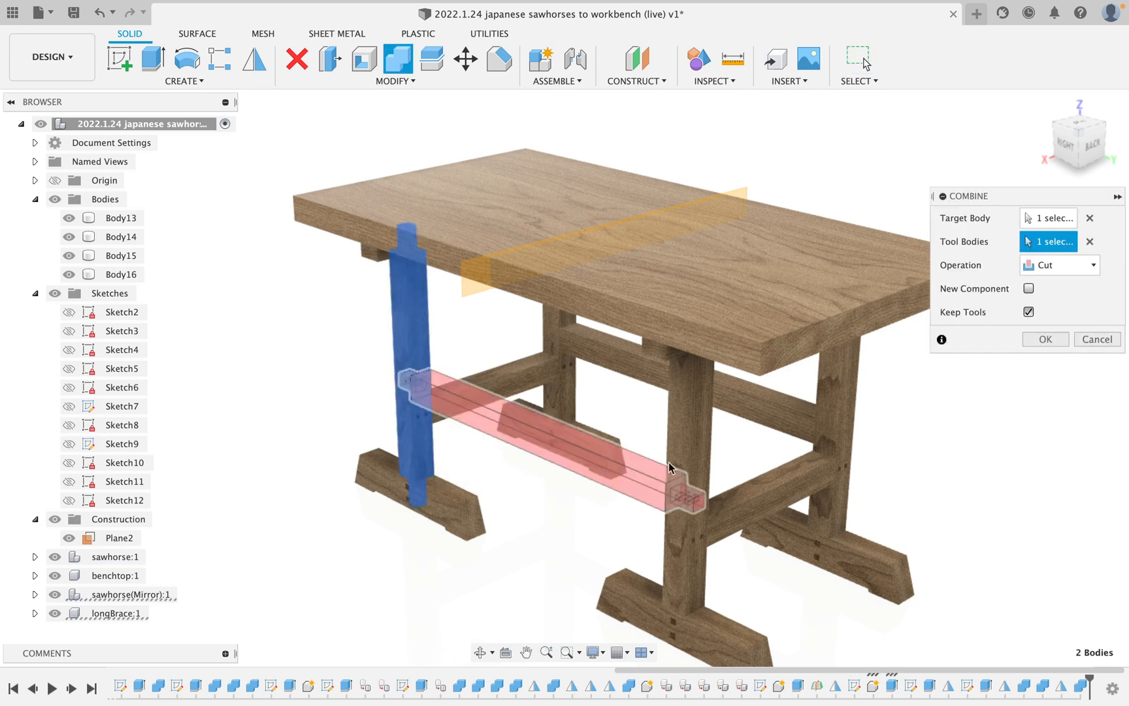
pyautogui.click(1047, 339)
# - Cut the mirrored long brace's tenon out of the original sawhorse's opposite leg, keeping the brace
pyautogui.rightClick(991, 369)
pyautogui.click(940, 320)
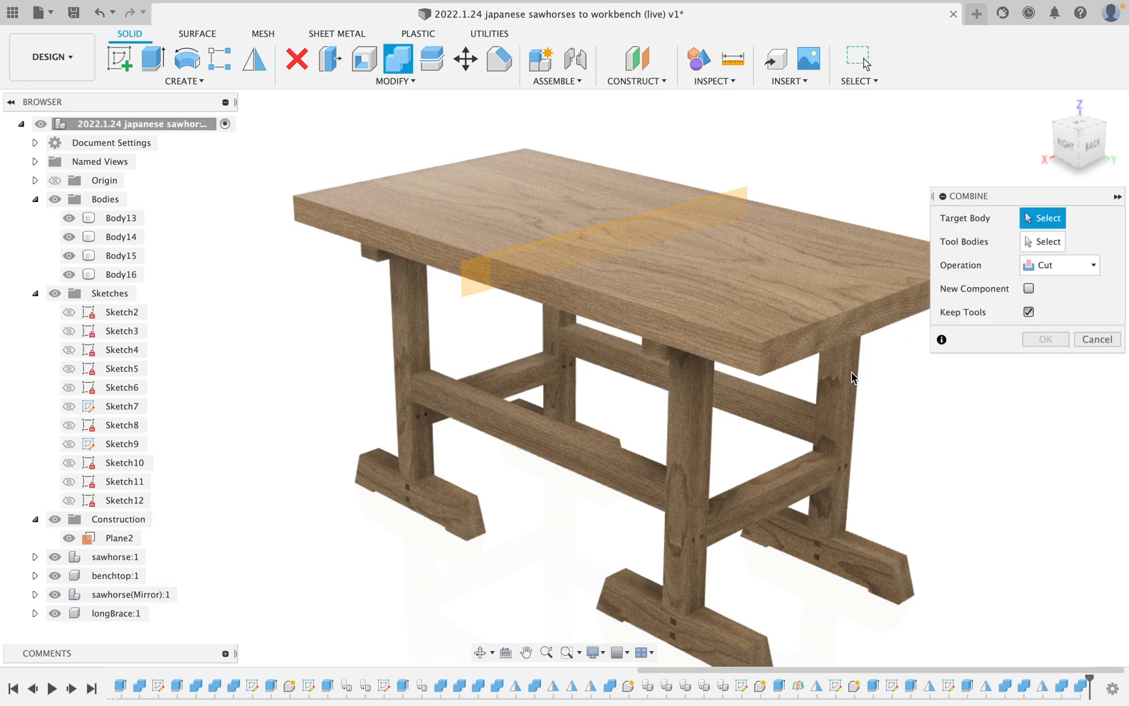
pyautogui.click(840, 392)
pyautogui.click(784, 411)
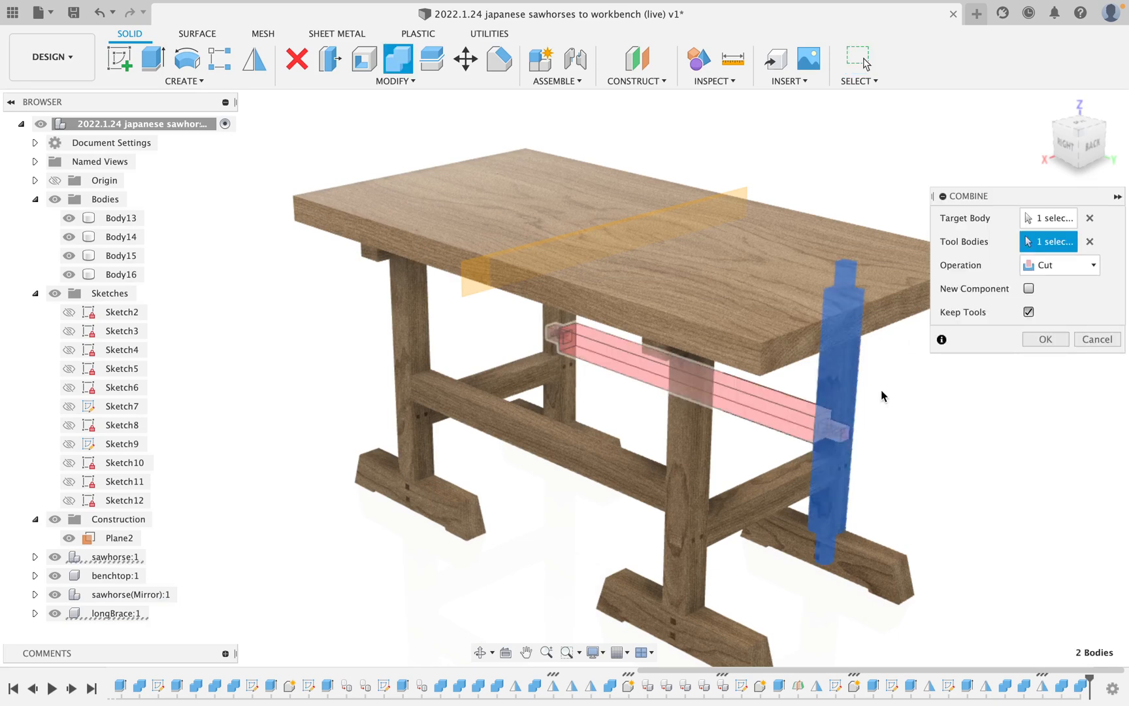
# - Cut the long brace's shape into the two far-side legs, one per sawhorse, with Combine set to Cut and Keep Tools on
pyautogui.click(1045, 338)
pyautogui.rightClick(1016, 352)
pyautogui.click(955, 323)
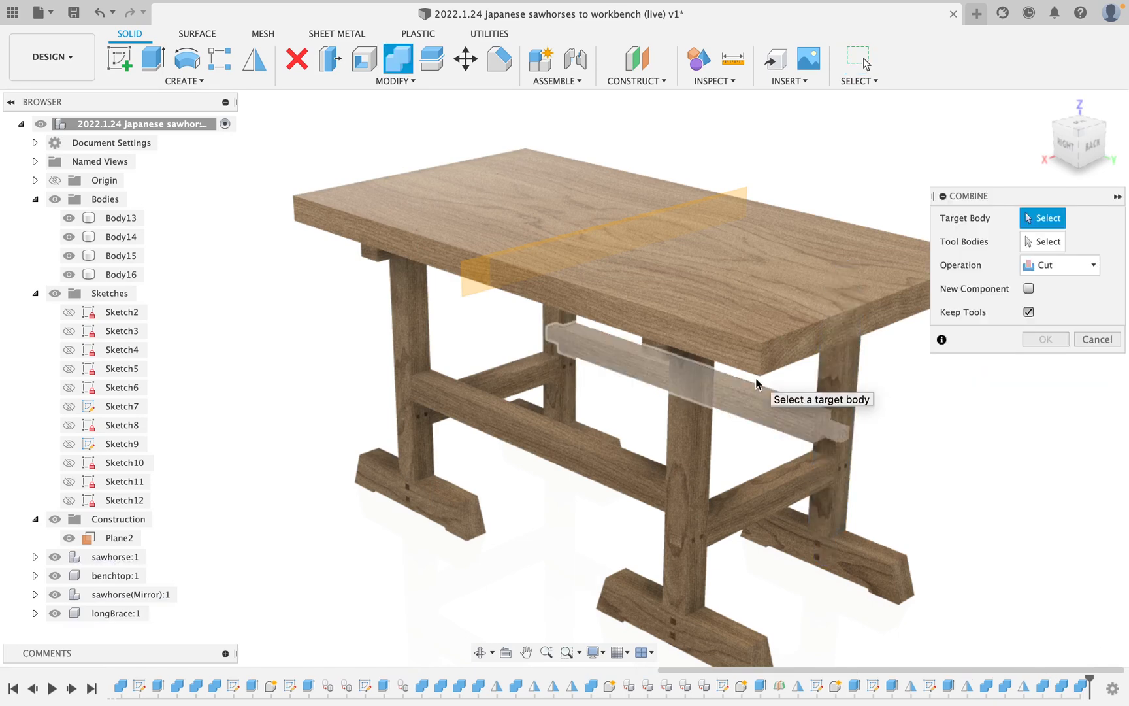
pyautogui.click(558, 326)
pyautogui.click(605, 348)
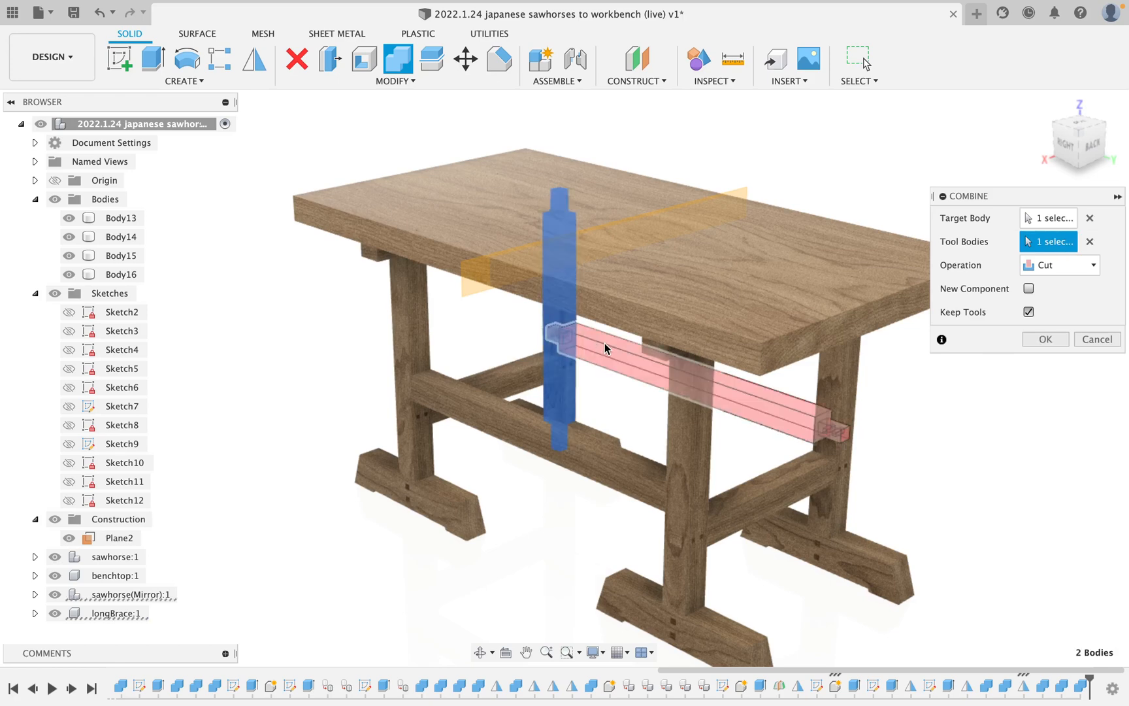
pyautogui.click(1045, 338)
# - Create a component from Body13 and name it bracePins
pyautogui.scroll(-5, 769, 441)
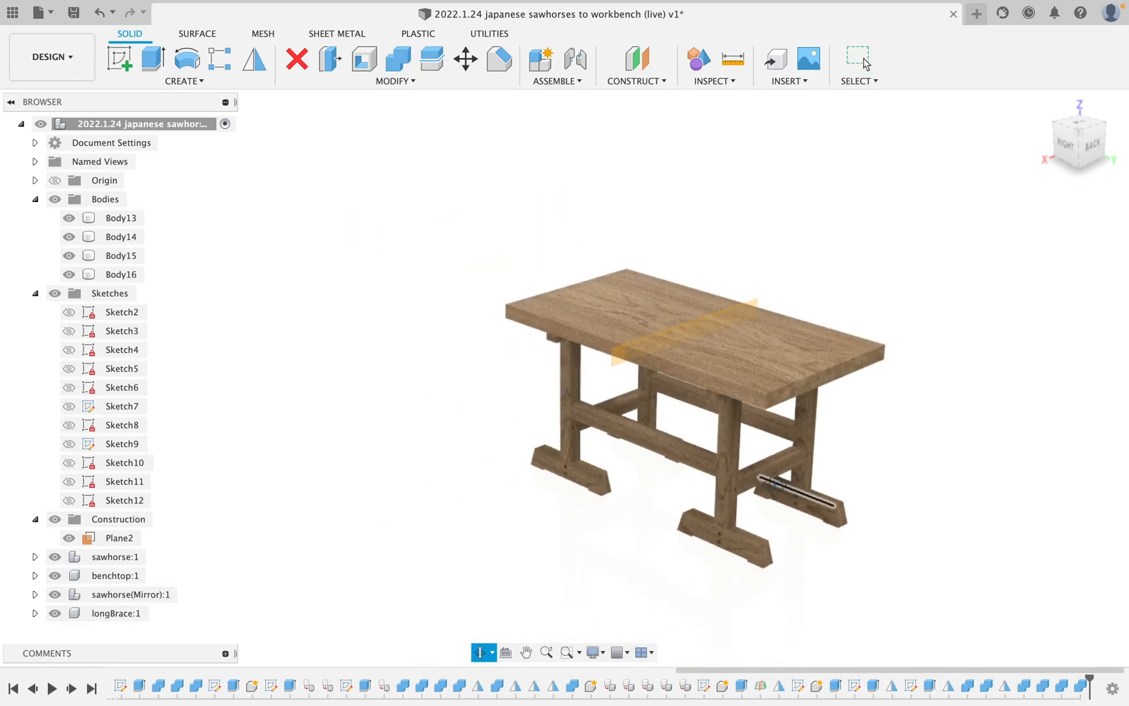
pyautogui.keyDown('shift'); pyautogui.moveTo(769, 458); pyautogui.dragTo(738, 441, button='middle'); pyautogui.keyUp('shift')
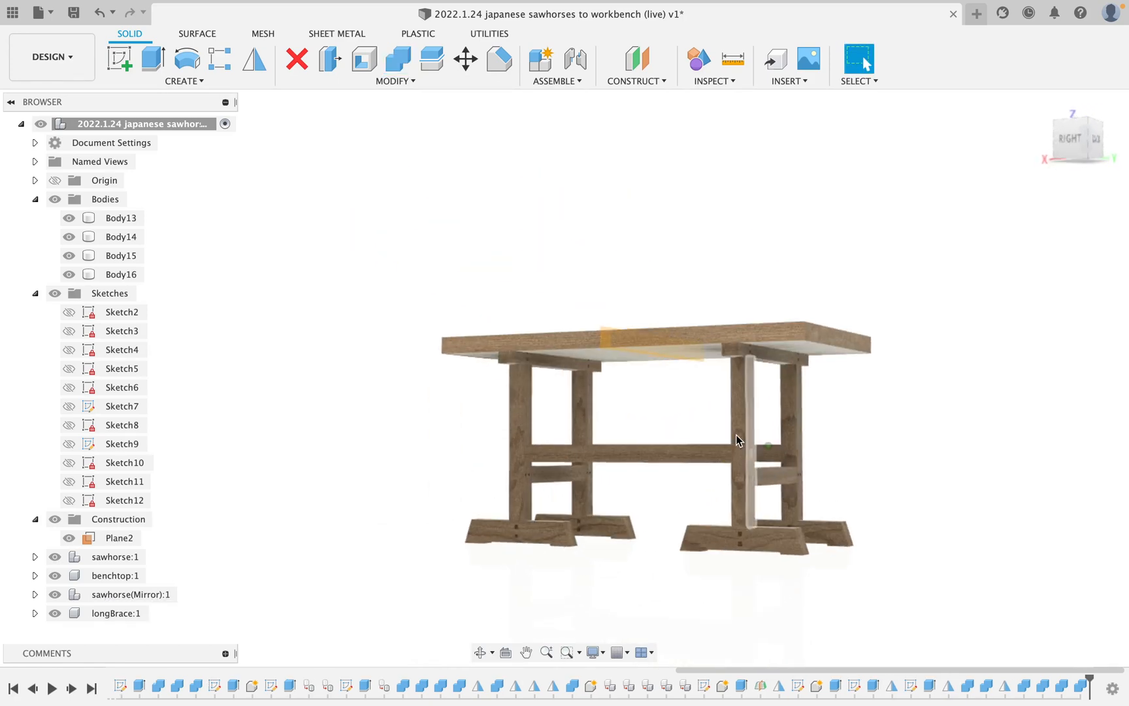
pyautogui.rightClick(121, 219)
pyautogui.click(183, 265)
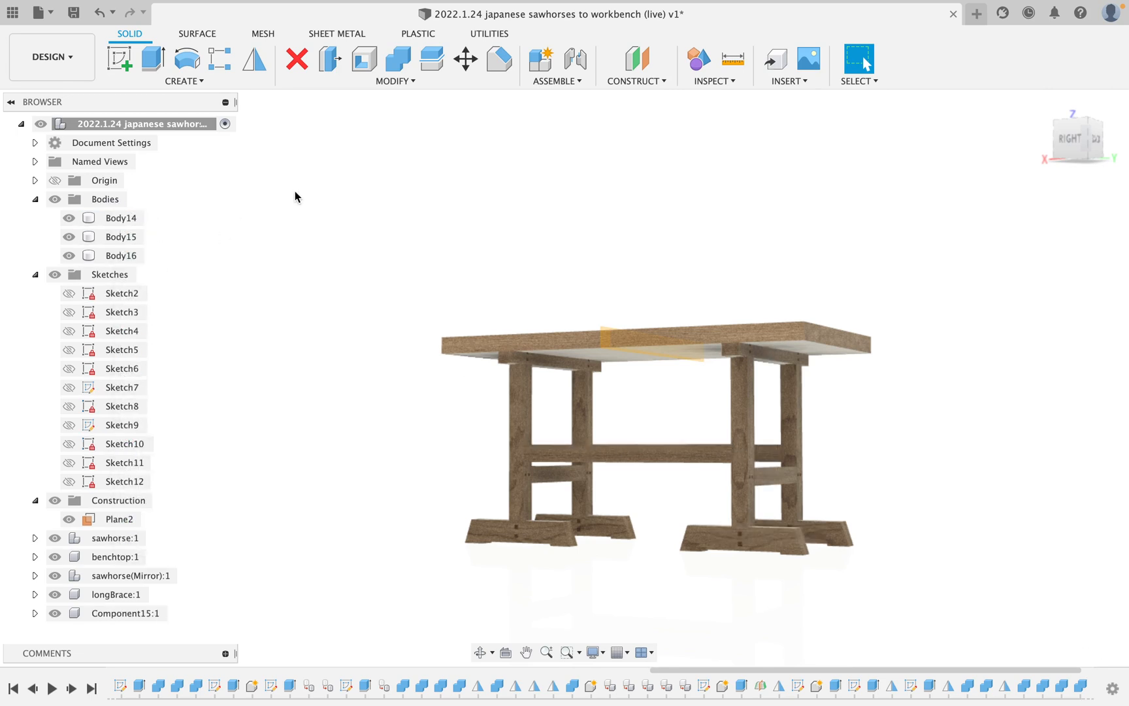
pyautogui.doubleClick(115, 615)
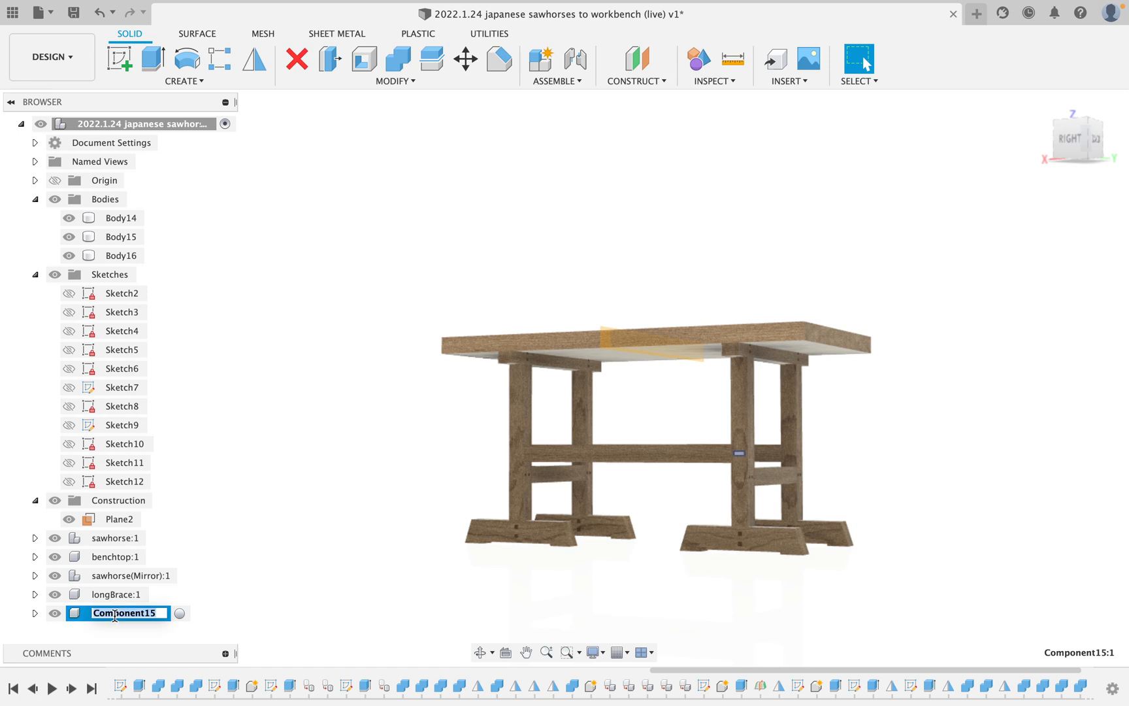
pyautogui.write('bracePins')
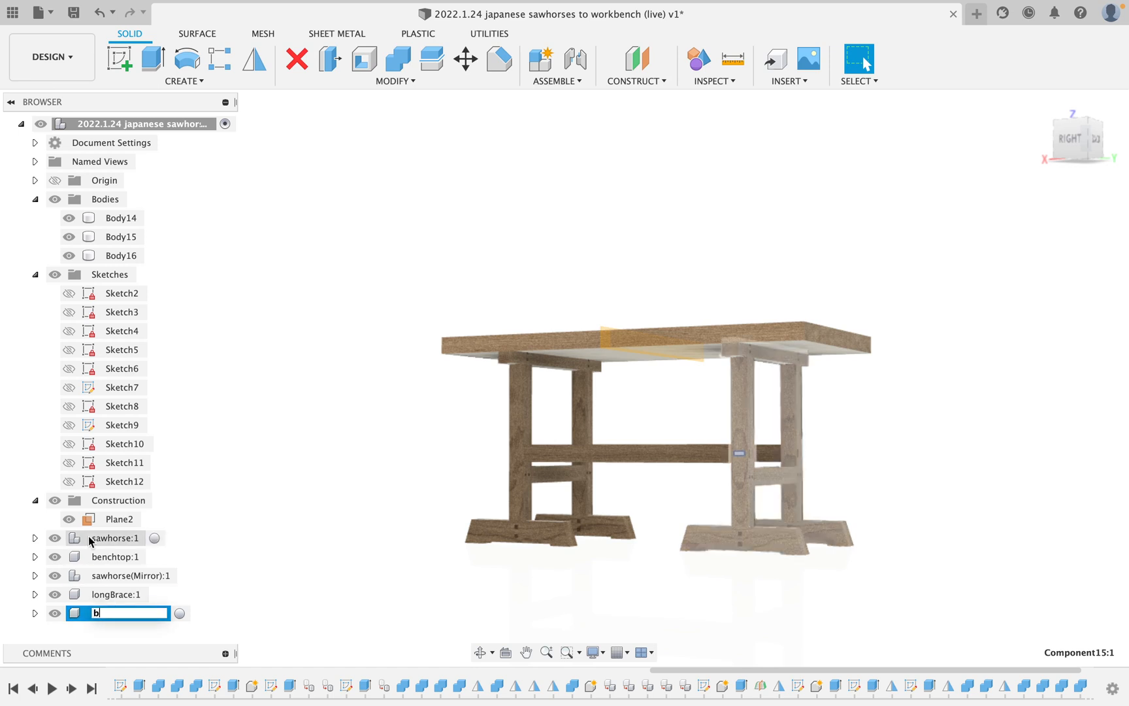
pyautogui.press('Return')
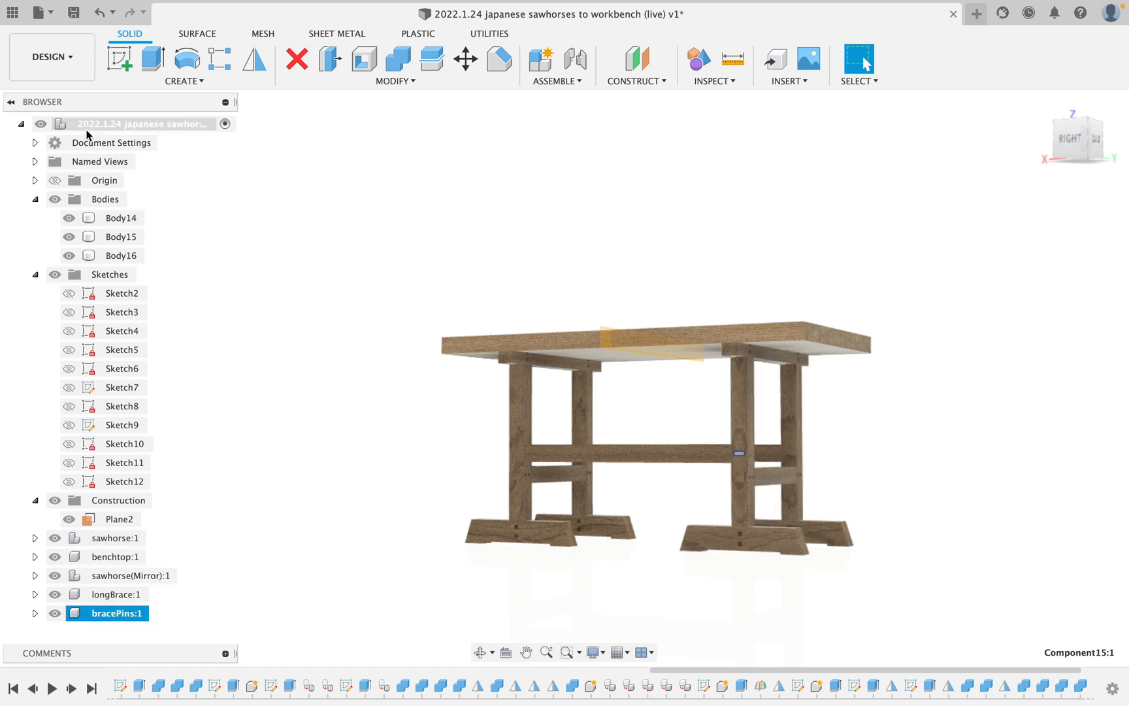
# - Move Body14, Body15 and Body16 into the bracePins component
pyautogui.click(118, 218)
pyautogui.keyDown('shift'); pyautogui.click(118, 253); pyautogui.keyUp('shift')
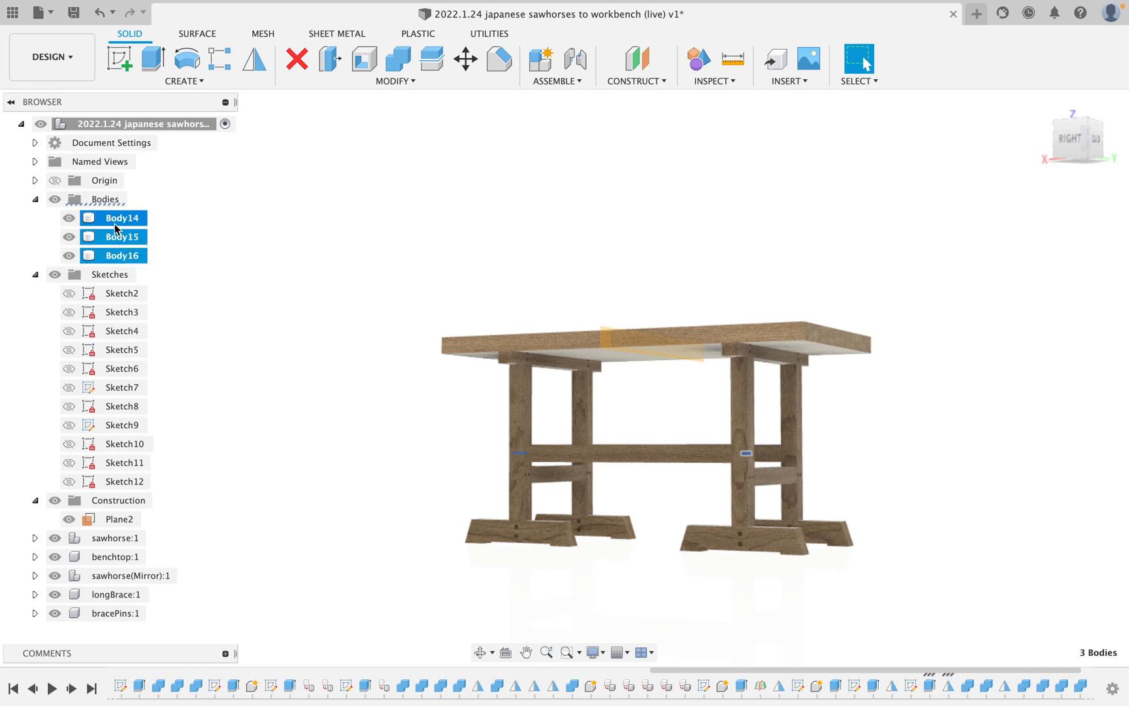
pyautogui.moveTo(115, 224); pyautogui.dragTo(118, 615)
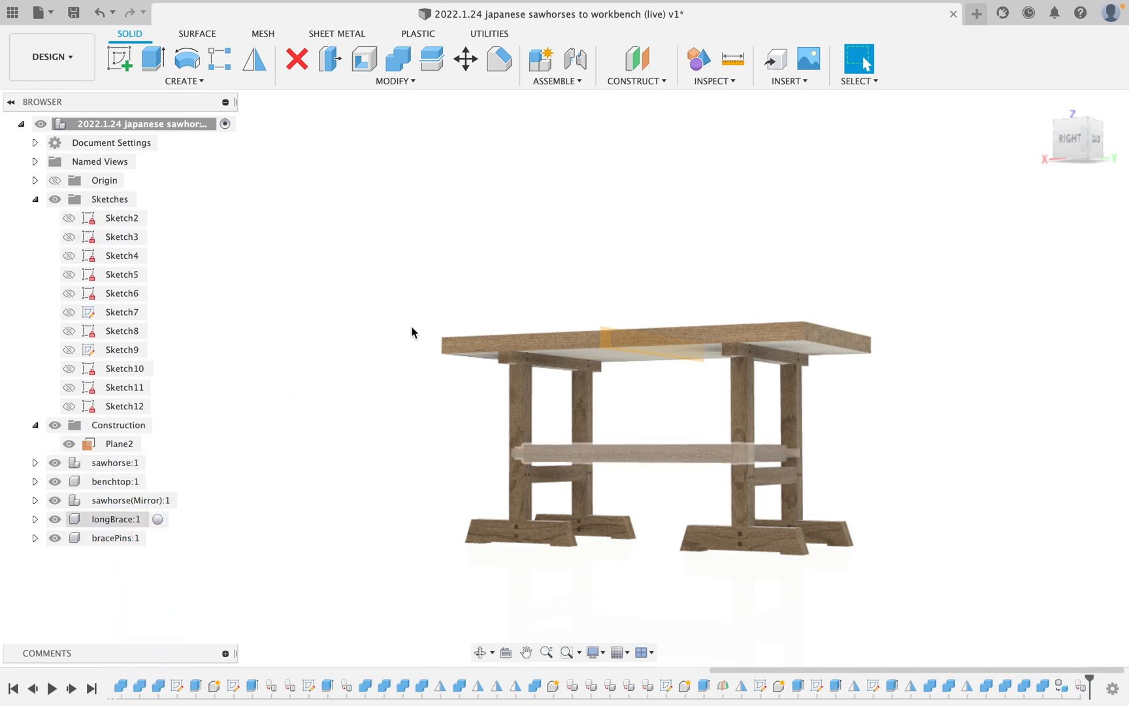
# - Apply the first wood appearance already used in this design to the bracePins component
pyautogui.press('a')
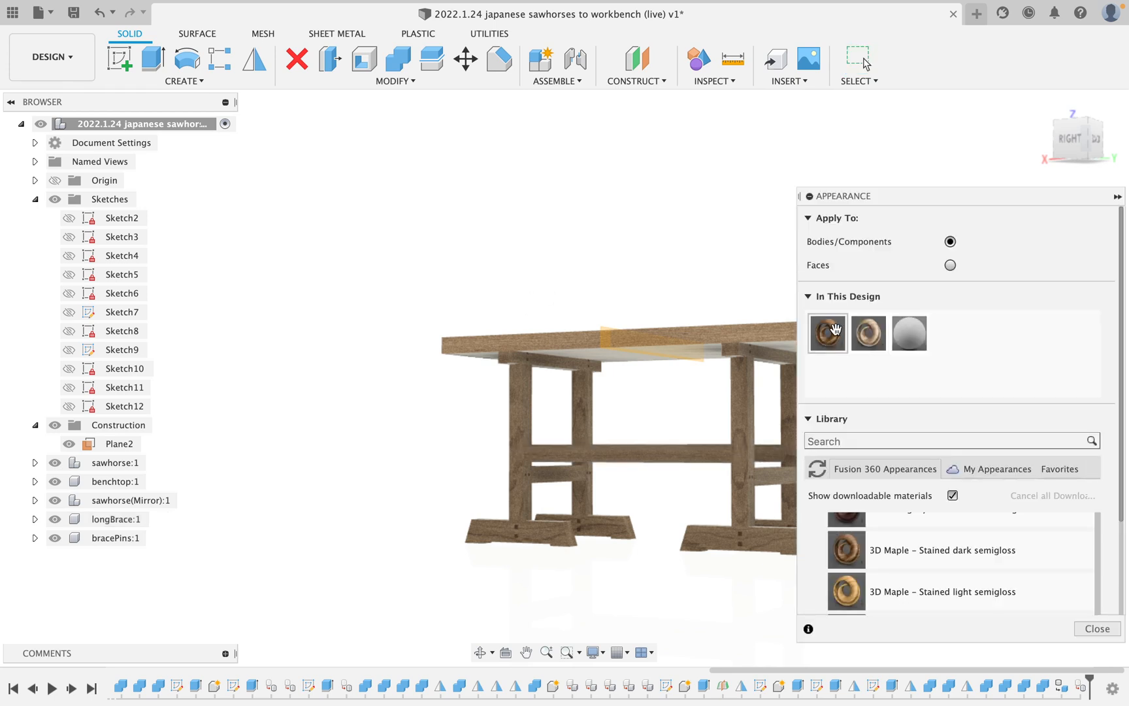
pyautogui.moveTo(835, 330); pyautogui.dragTo(254, 373)
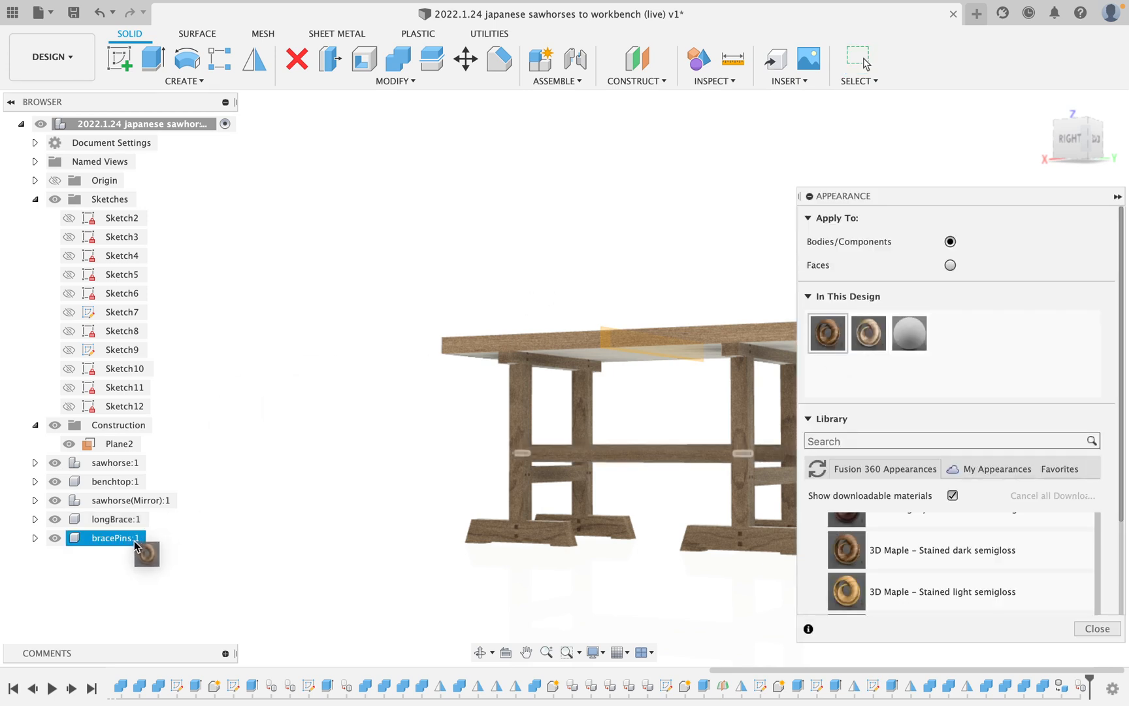
pyautogui.moveTo(134, 541); pyautogui.dragTo(134, 541)
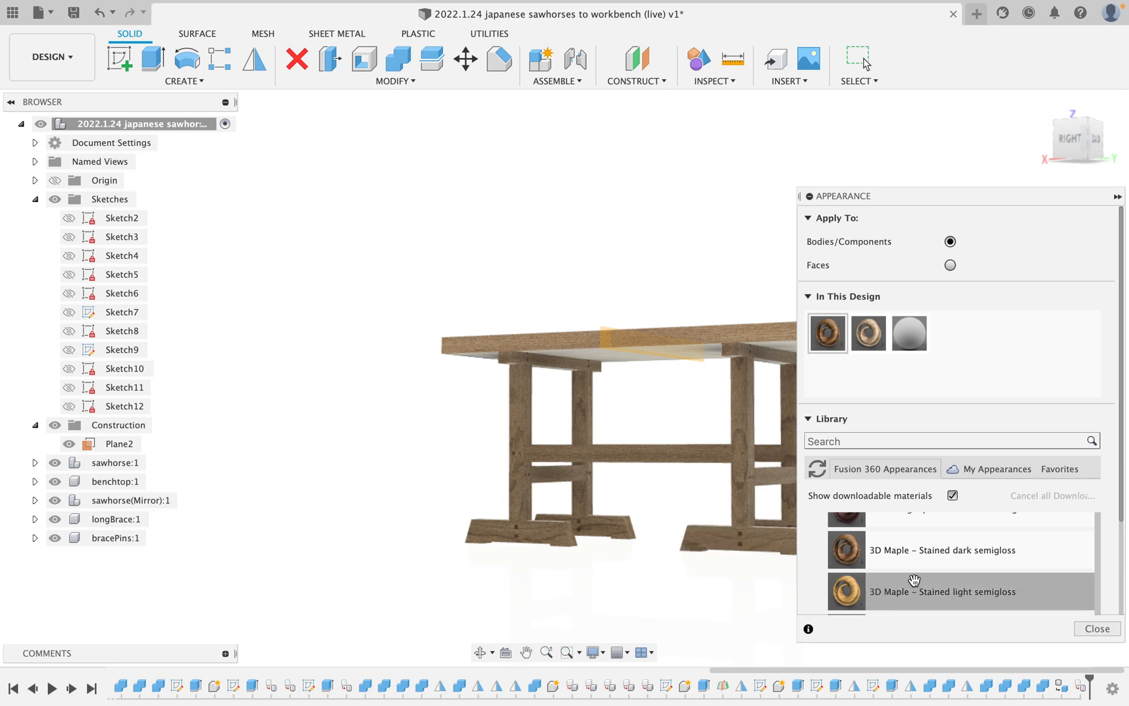
pyautogui.click(1097, 627)
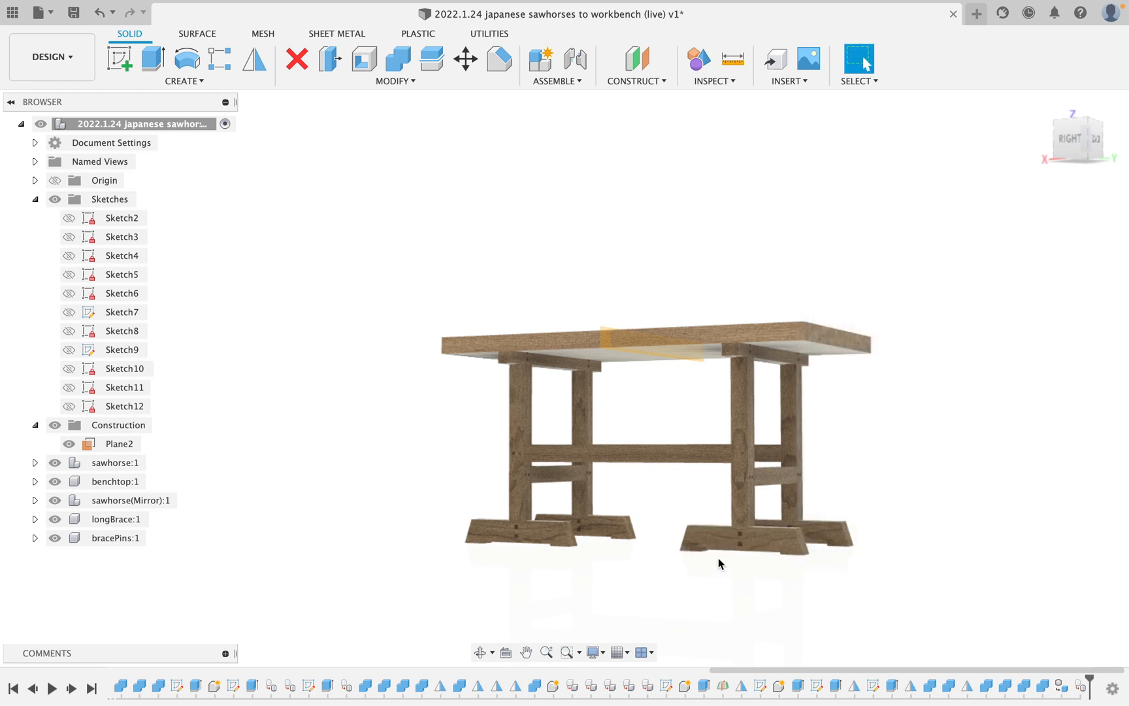
# - Cut the near leg of the mirrored sawhorse with all four bracePins bodies, keeping the tool bodies
pyautogui.scroll(5, 715, 456)
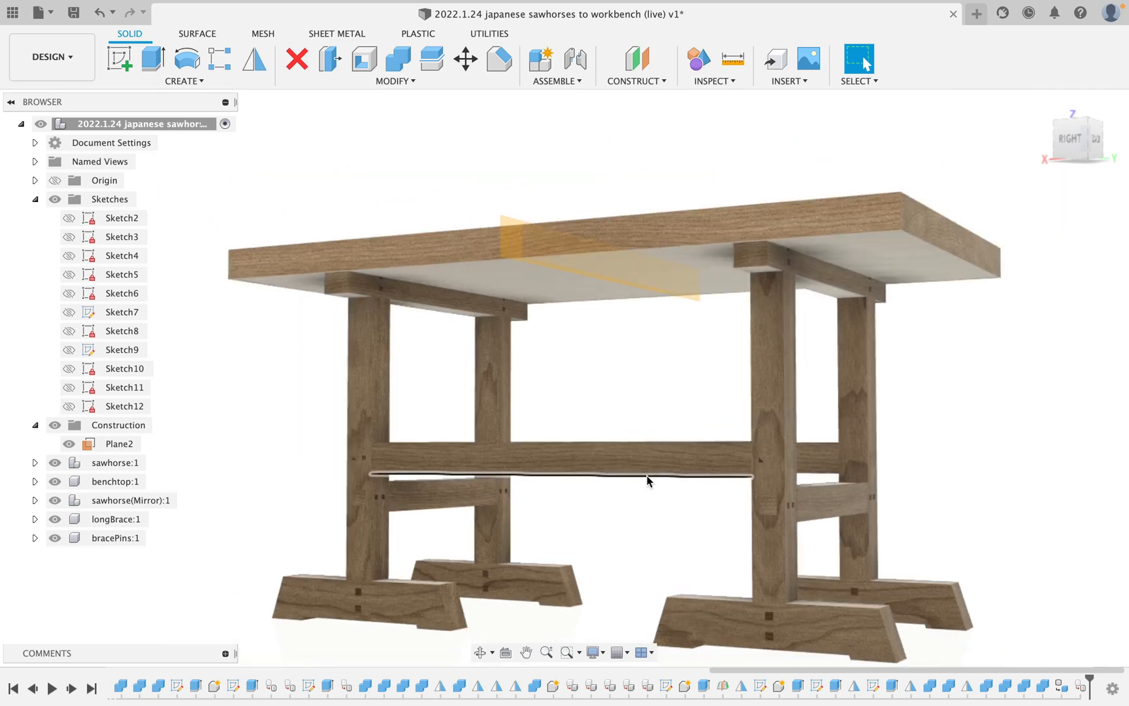
pyautogui.scroll(2, 646, 479)
pyautogui.scroll(-4, 645, 477)
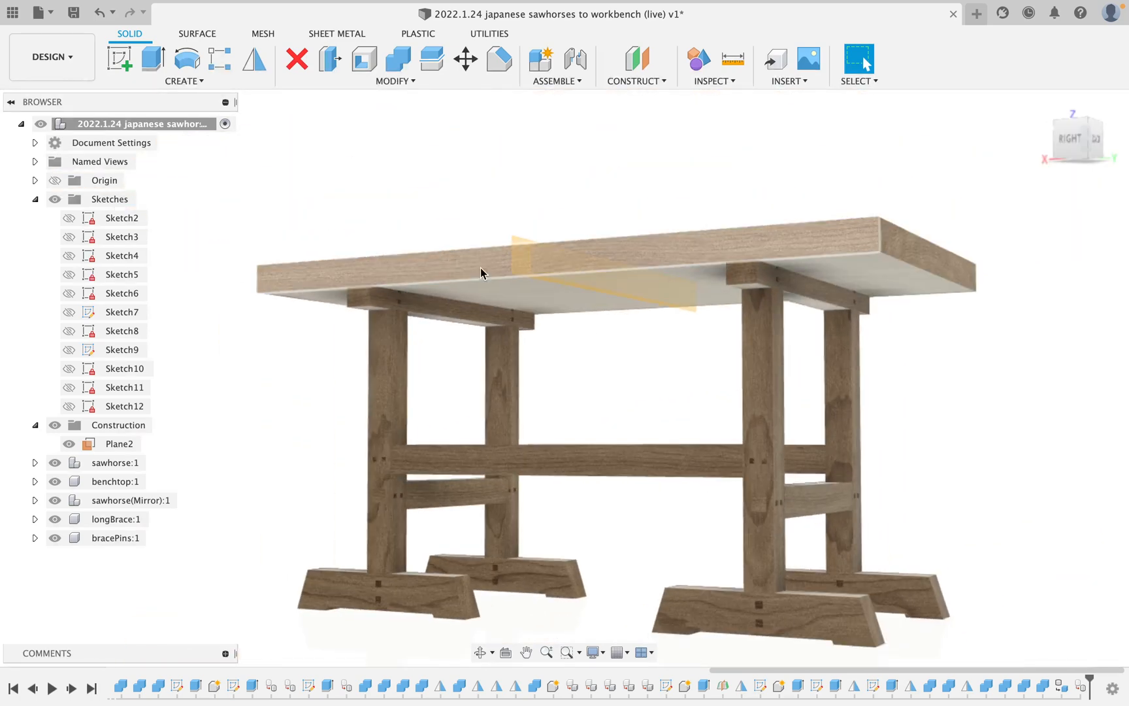
pyautogui.click(396, 64)
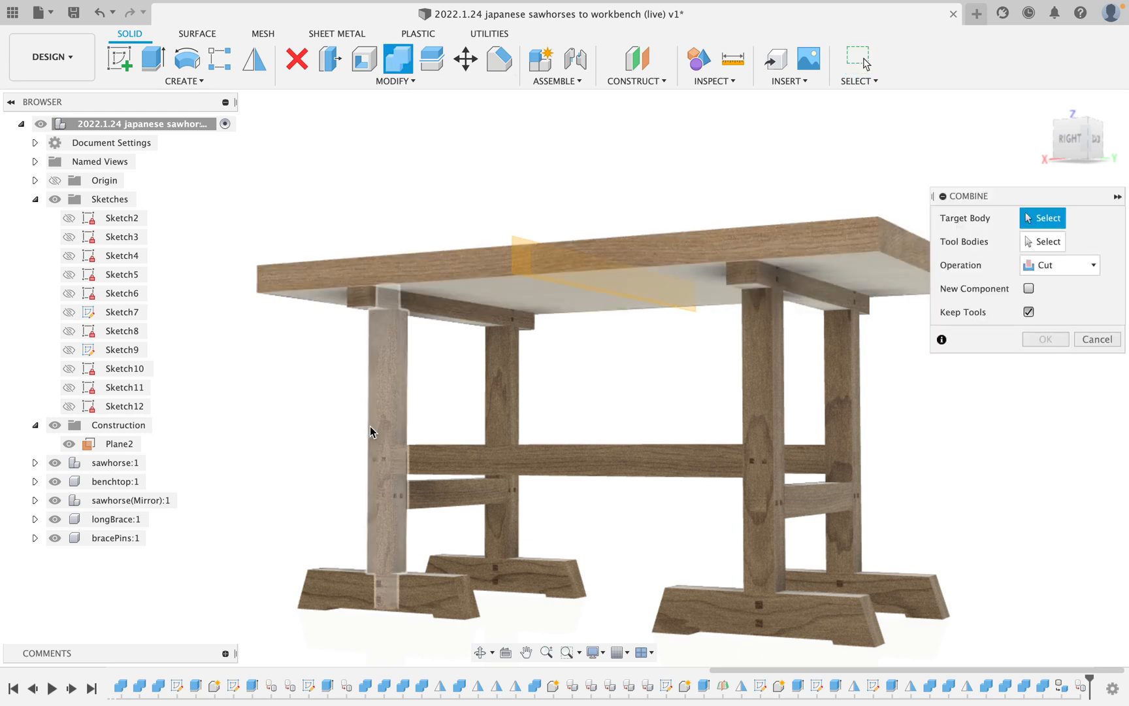
pyautogui.click(379, 404)
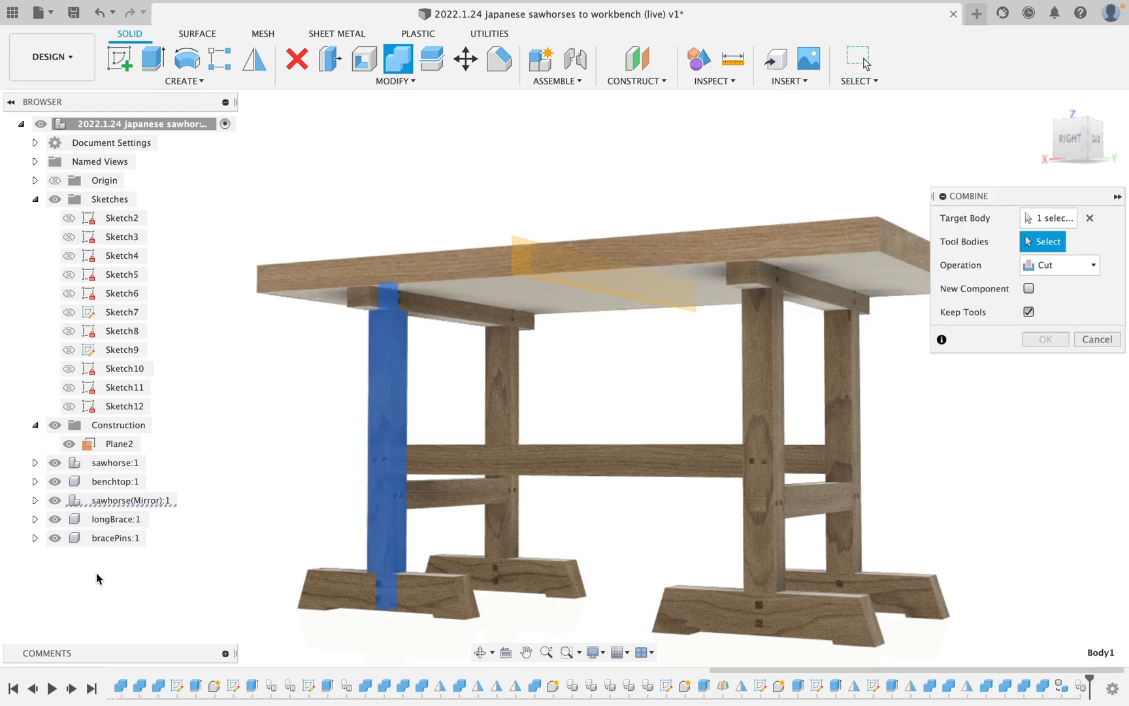
pyautogui.click(34, 538)
pyautogui.click(46, 575)
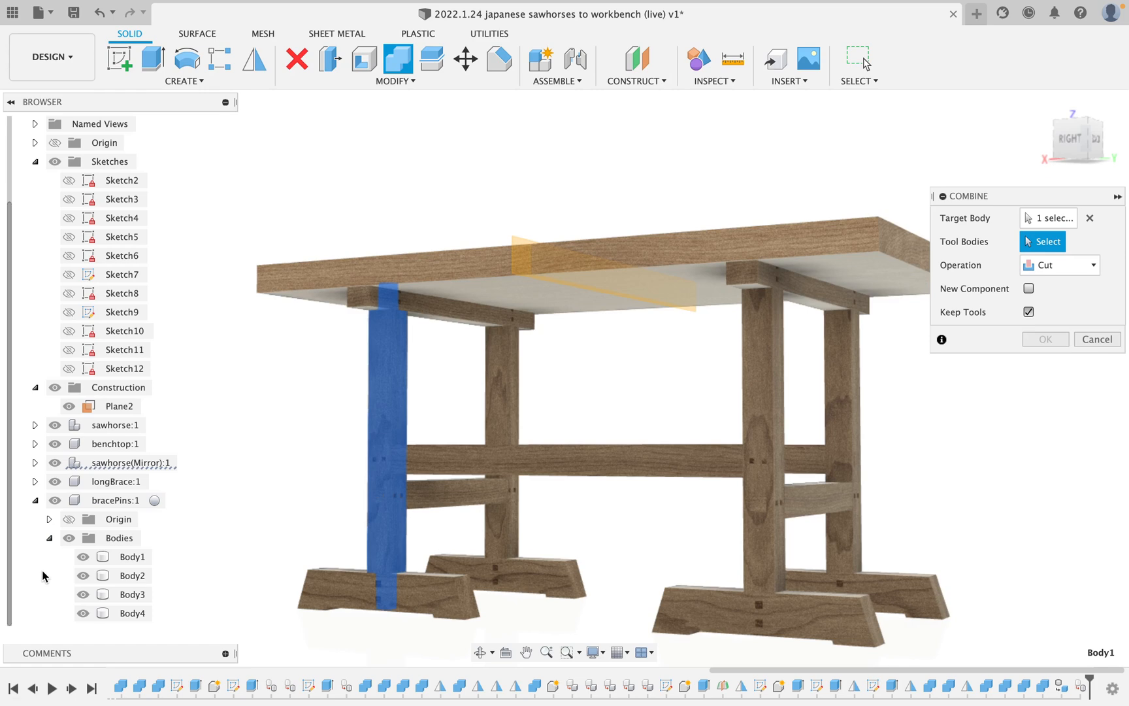
pyautogui.click(101, 555)
pyautogui.keyDown('shift'); pyautogui.click(136, 612); pyautogui.keyUp('shift')
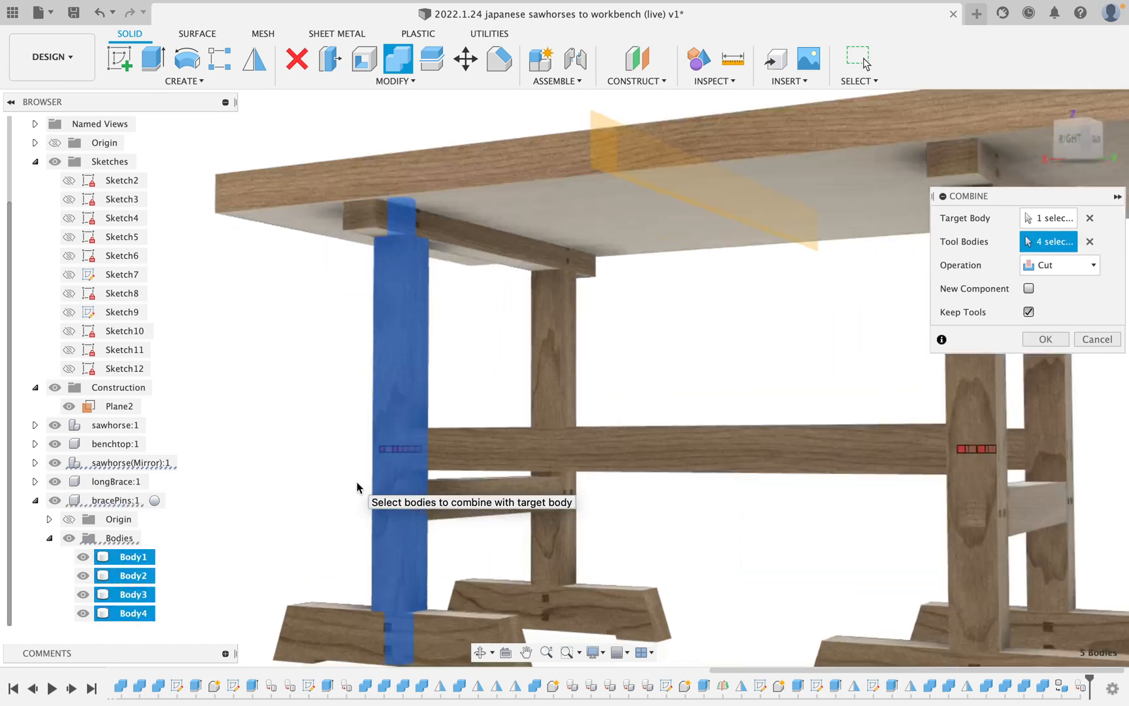
pyautogui.scroll(-2, 358, 436)
pyautogui.click(1045, 339)
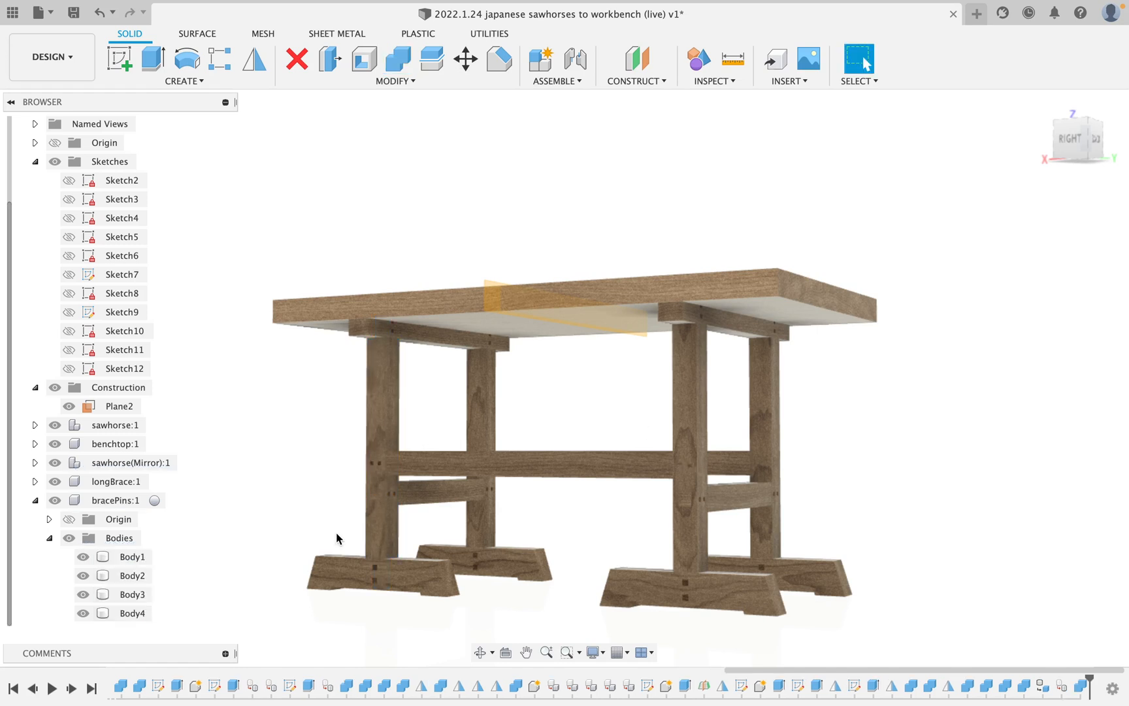
# - Cut the near leg of the original sawhorse with the four bracePins bodies, keeping the tool bodies
pyautogui.rightClick(242, 452)
pyautogui.click(257, 410)
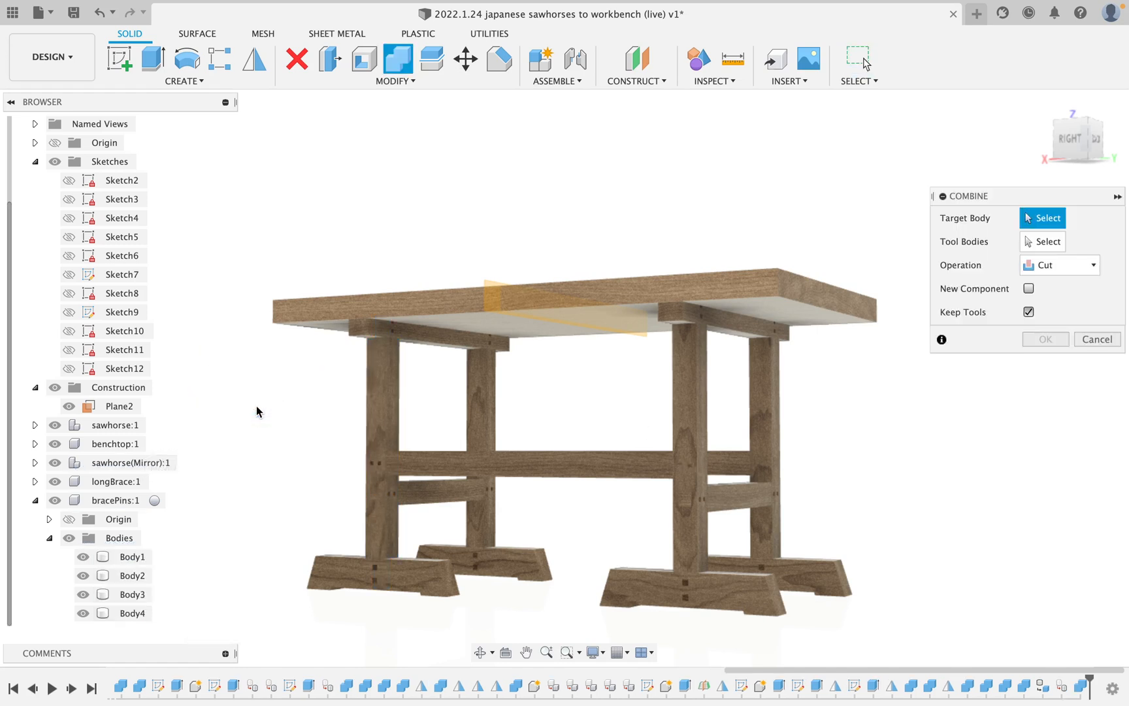
pyautogui.click(684, 438)
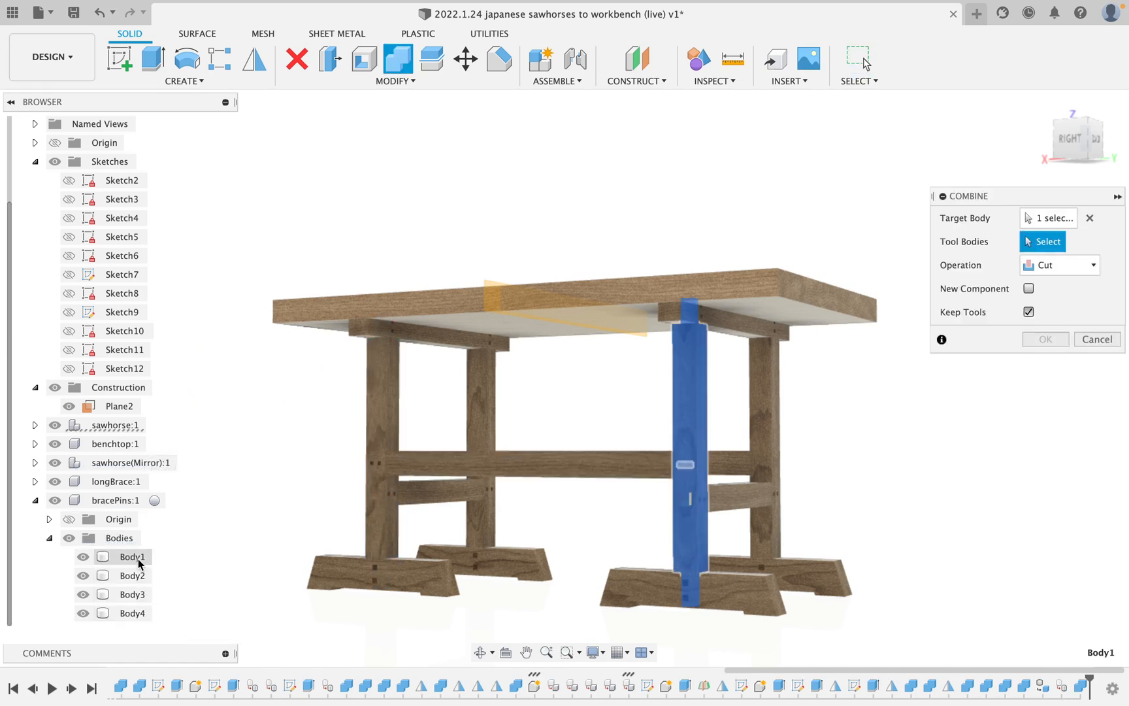
pyautogui.click(132, 557)
pyautogui.keyDown('shift'); pyautogui.click(136, 612); pyautogui.keyUp('shift')
pyautogui.click(1046, 339)
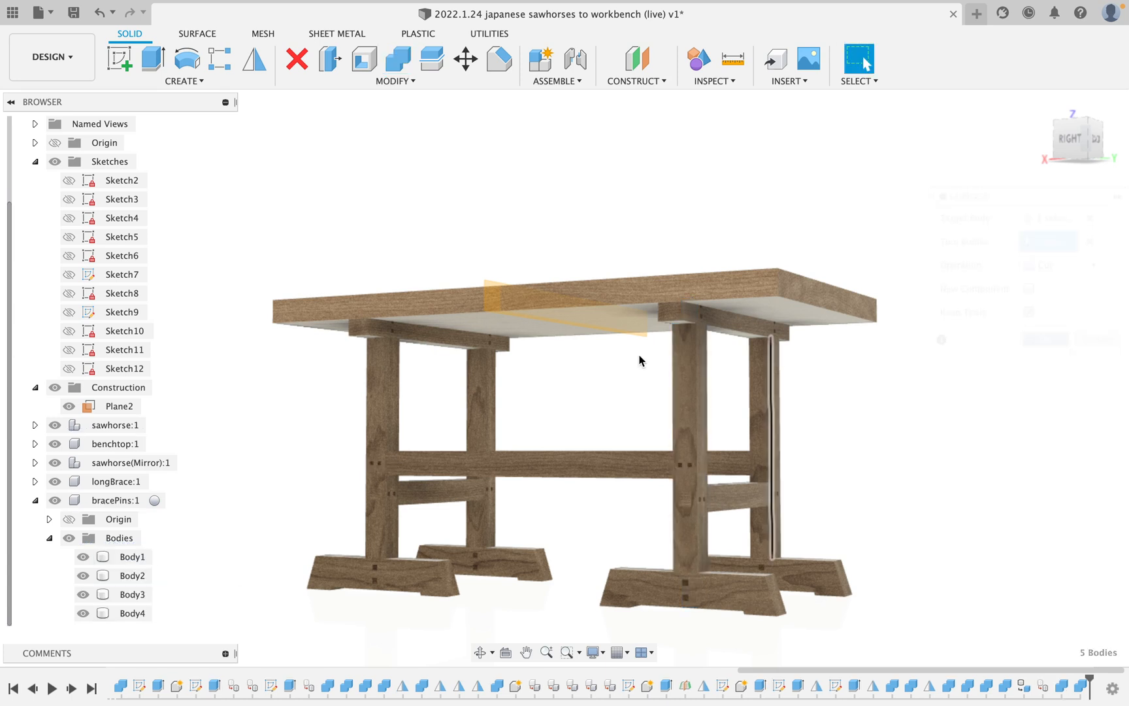
# - Mirror the four bracePins bodies across the lengthwise vertical origin plane as new bodies
pyautogui.click(255, 60)
pyautogui.click(132, 556)
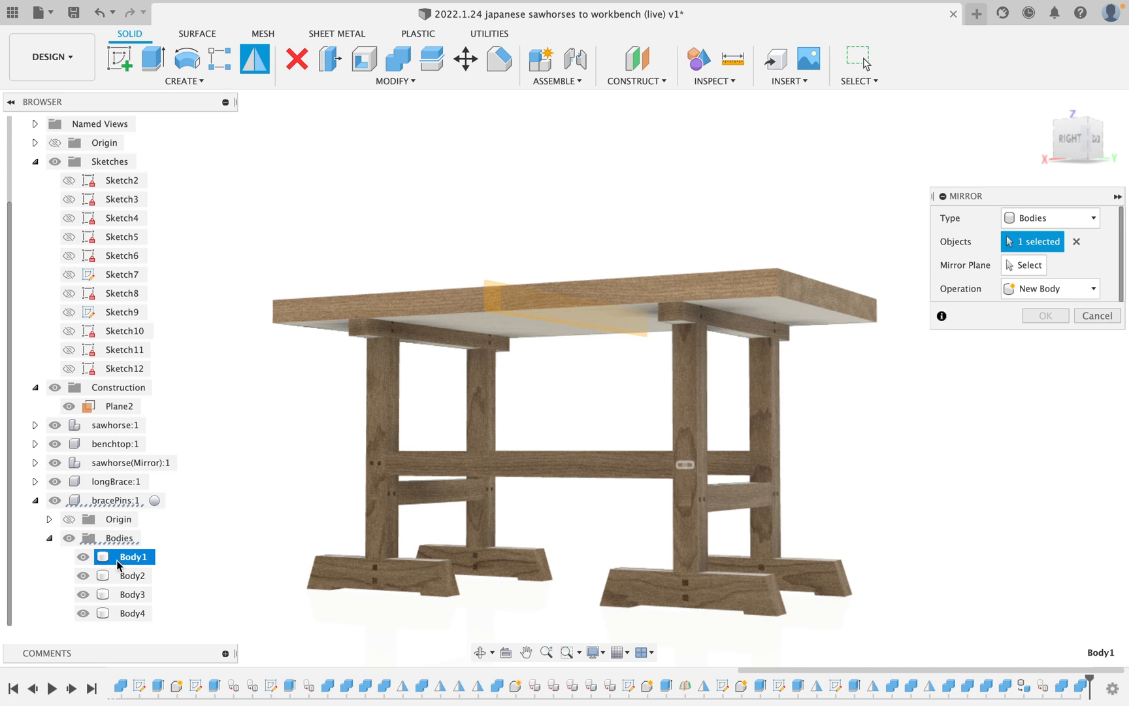
pyautogui.keyDown('shift'); pyautogui.click(126, 612); pyautogui.keyUp('shift')
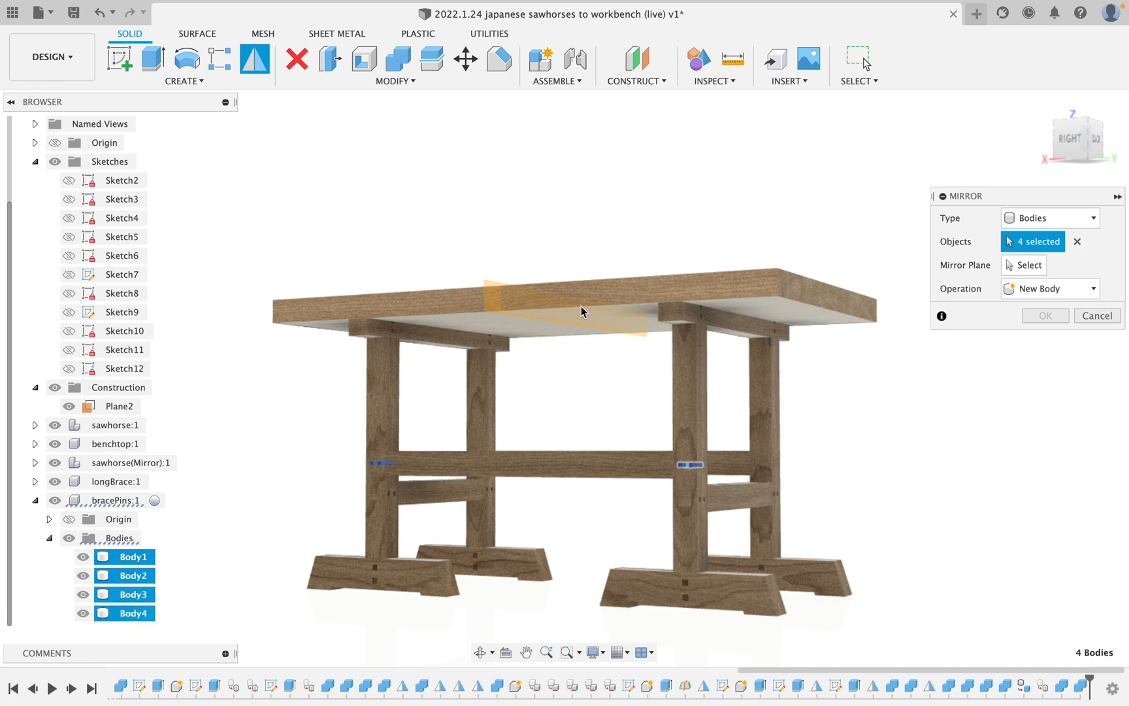
pyautogui.click(1004, 264)
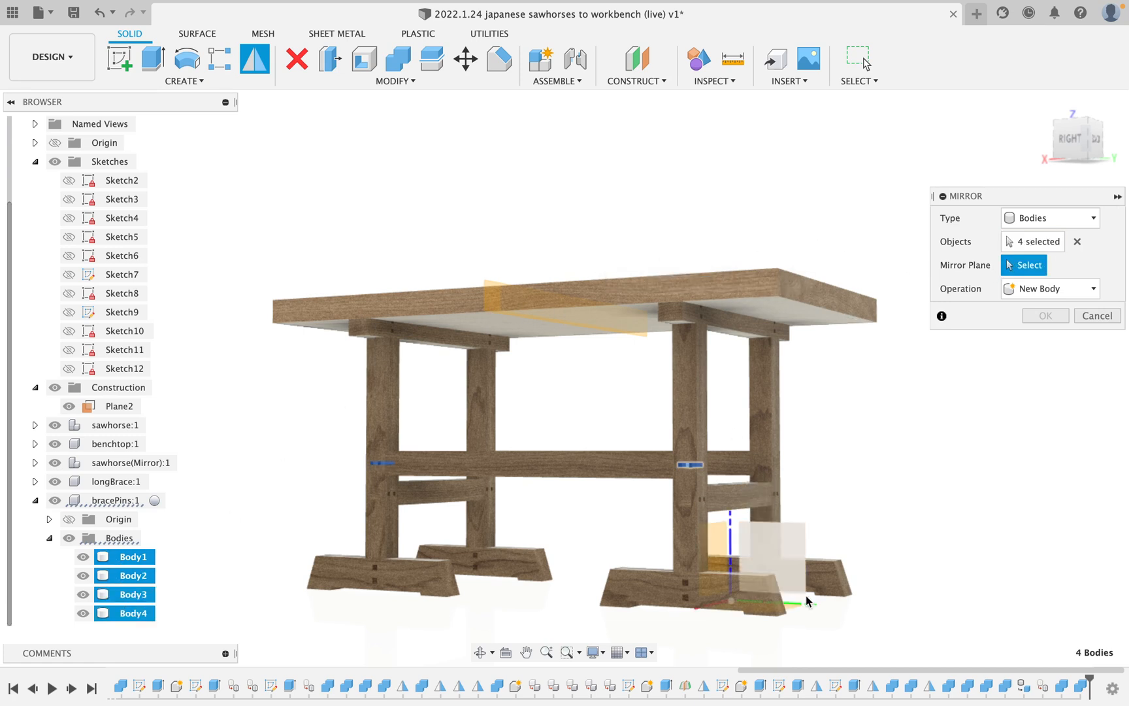
pyautogui.click(787, 567)
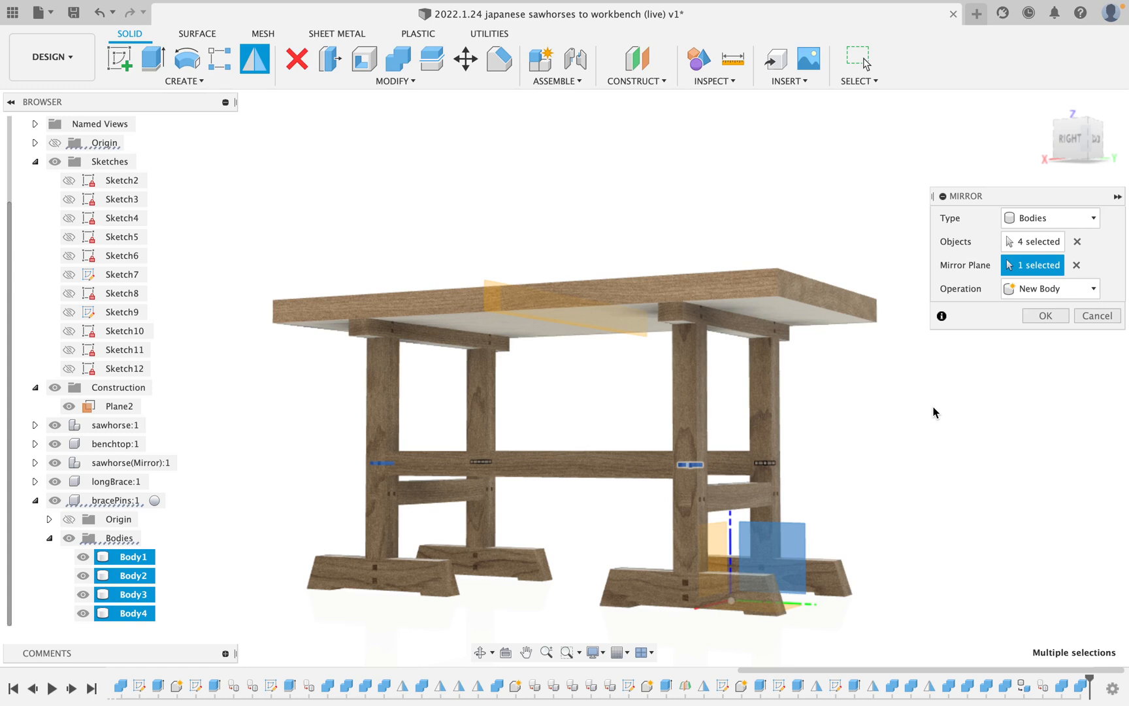
pyautogui.click(1045, 317)
# - Cut the far leg of the mirrored sawhorse with all eight bracePins bodies, keeping the tool bodies
pyautogui.rightClick(941, 257)
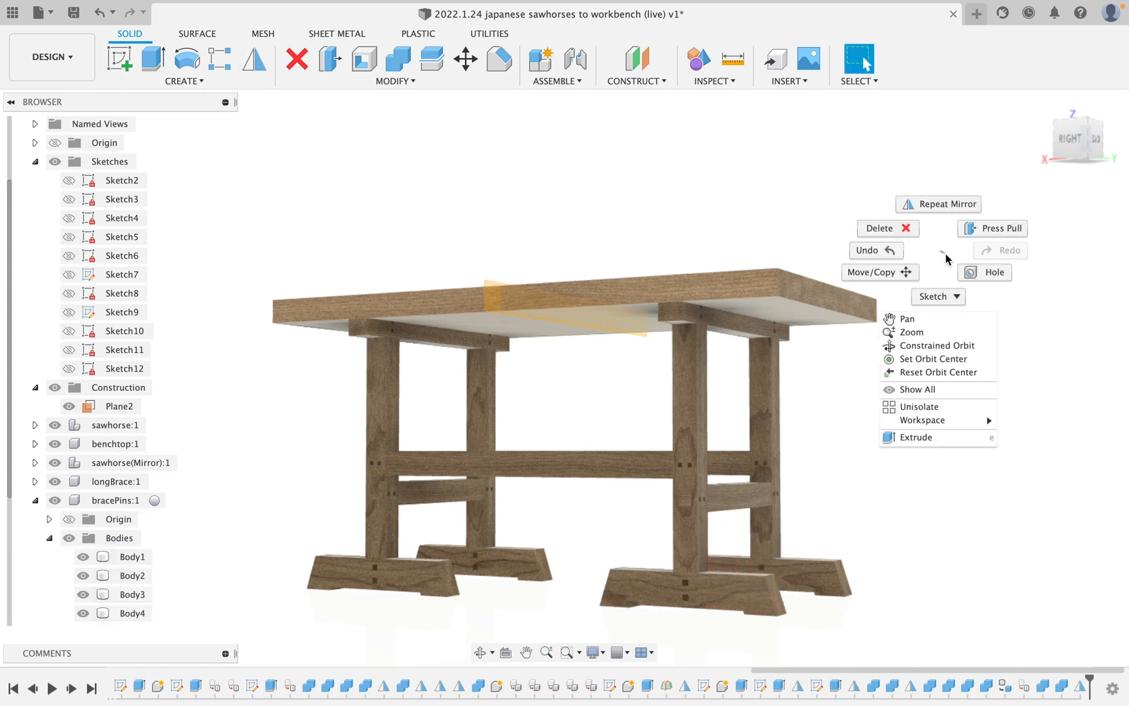
pyautogui.click(664, 207)
pyautogui.click(397, 59)
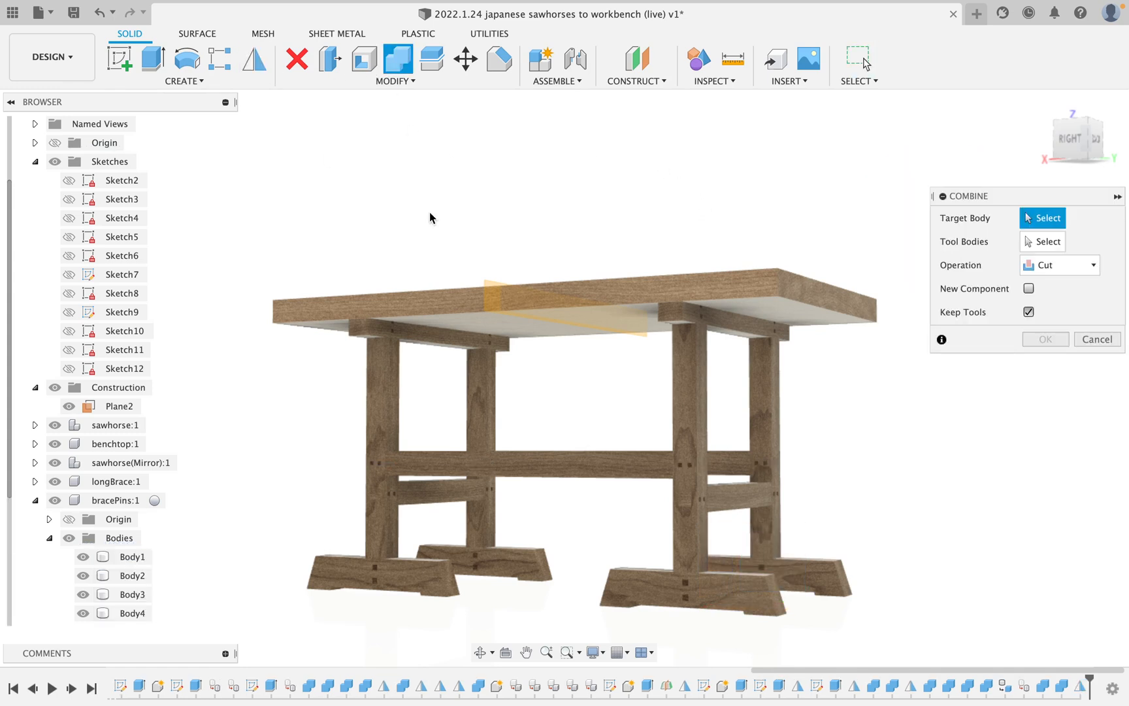
pyautogui.click(486, 423)
pyautogui.click(114, 556)
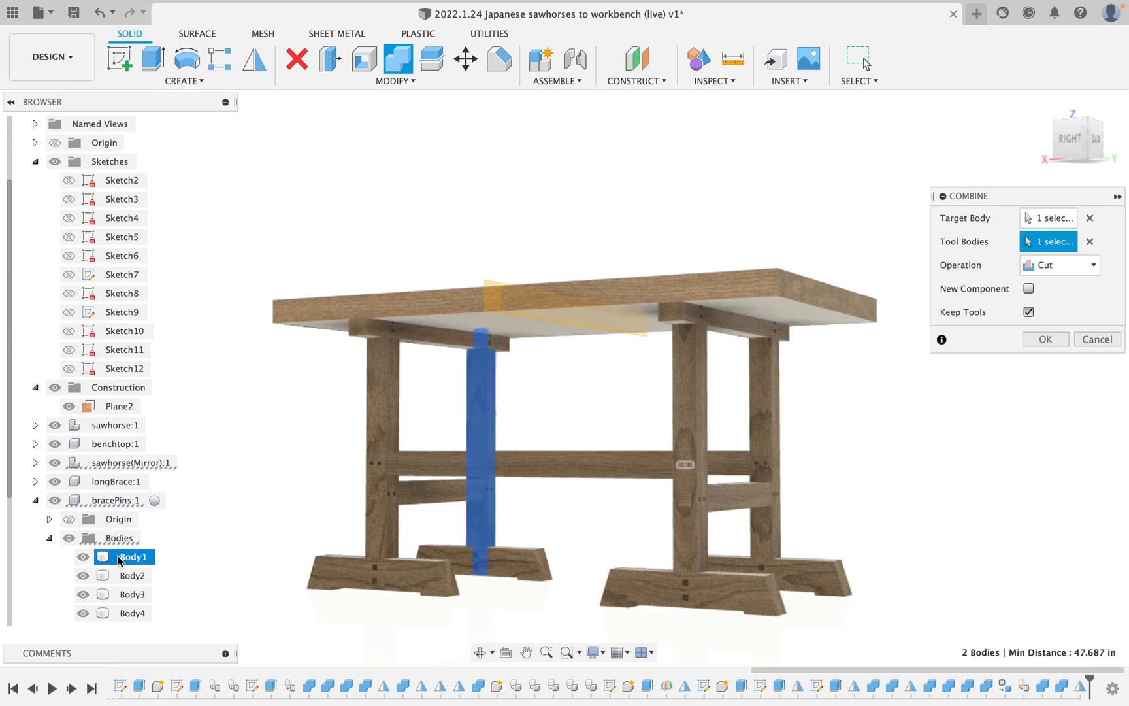
pyautogui.scroll(-2, 115, 574)
pyautogui.keyDown('shift'); pyautogui.click(124, 613); pyautogui.keyUp('shift')
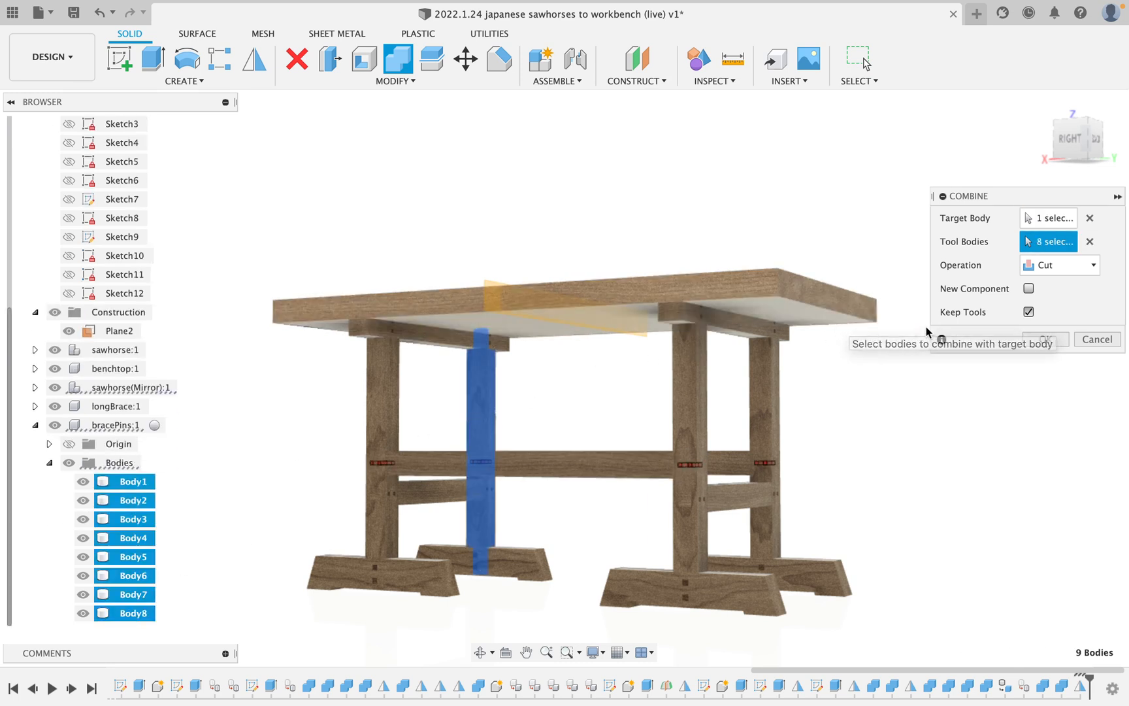
pyautogui.click(1044, 337)
pyautogui.rightClick(973, 320)
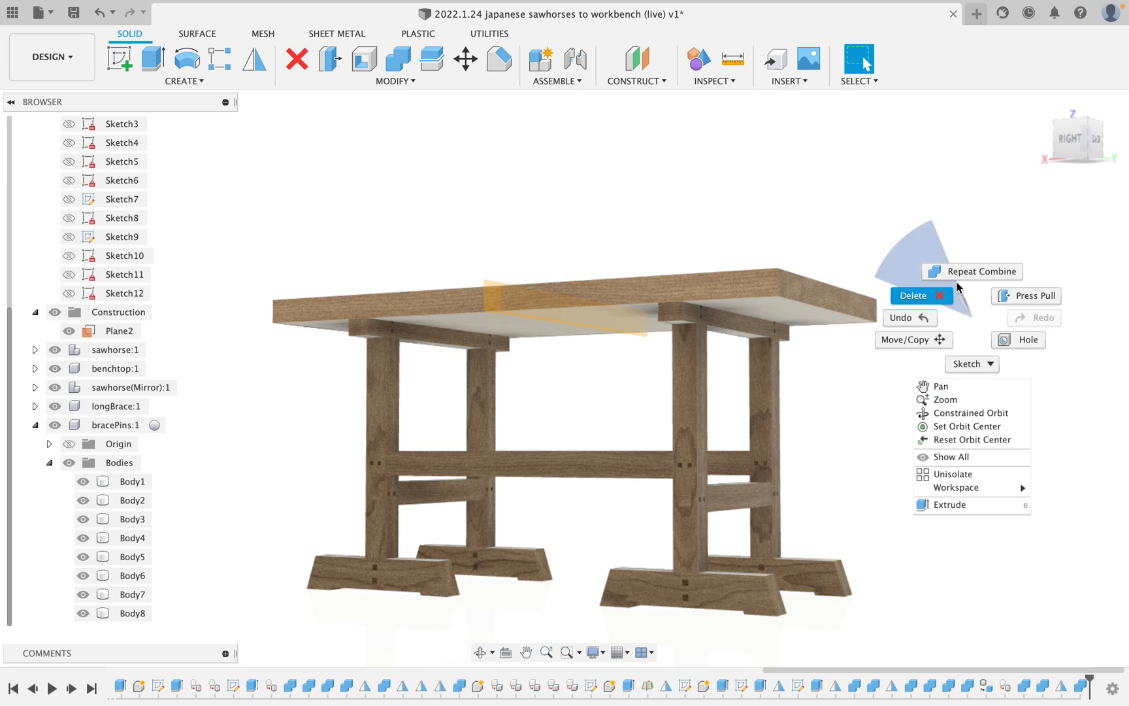
pyautogui.click(959, 287)
pyautogui.click(1095, 243)
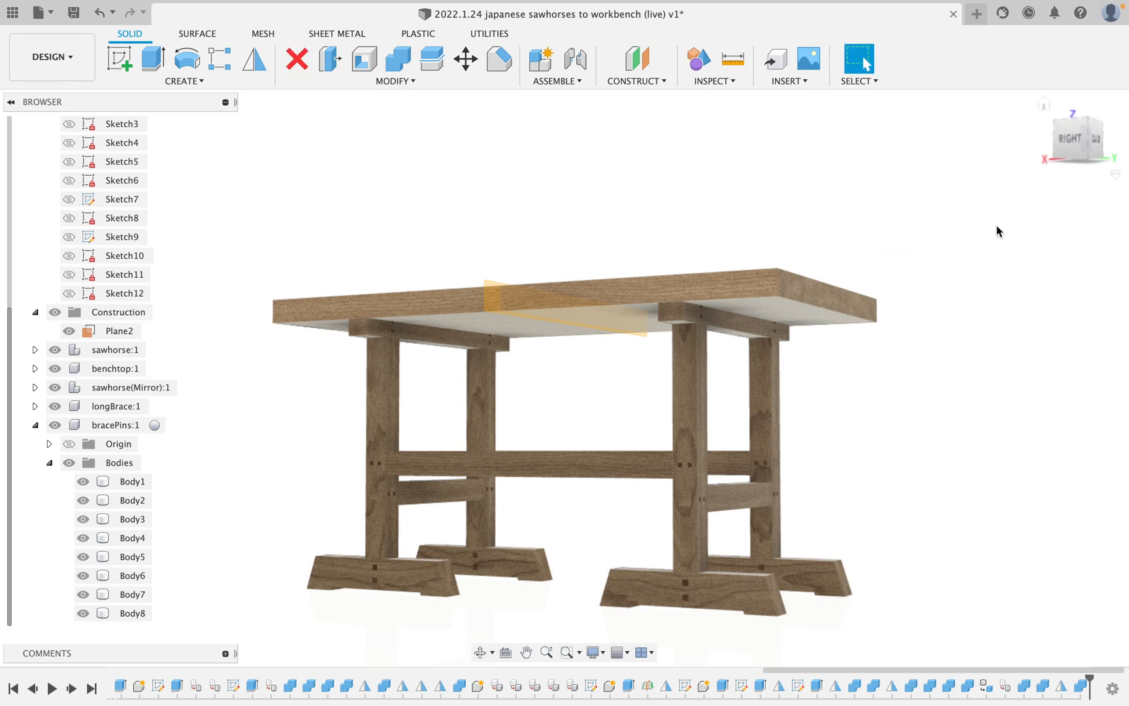
pyautogui.rightClick(997, 230)
pyautogui.click(902, 181)
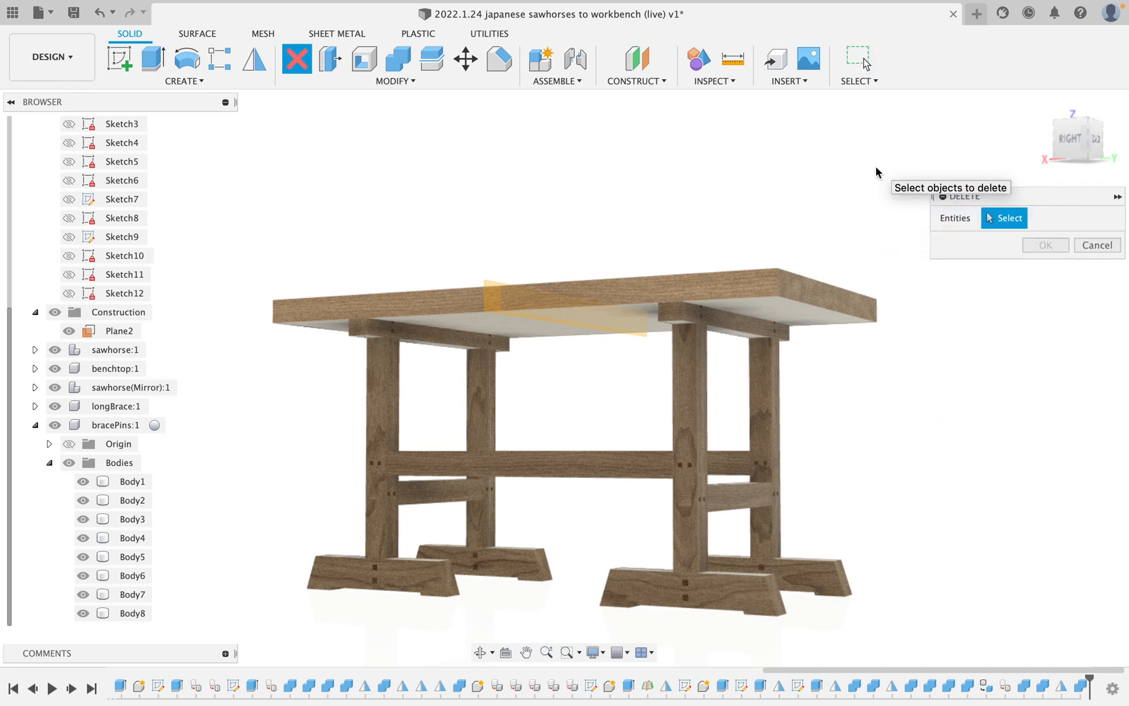
pyautogui.press('Escape')
# - Cut the far leg of the original sawhorse with all eight bracePins bodies, keeping the tool bodies
pyautogui.click(394, 60)
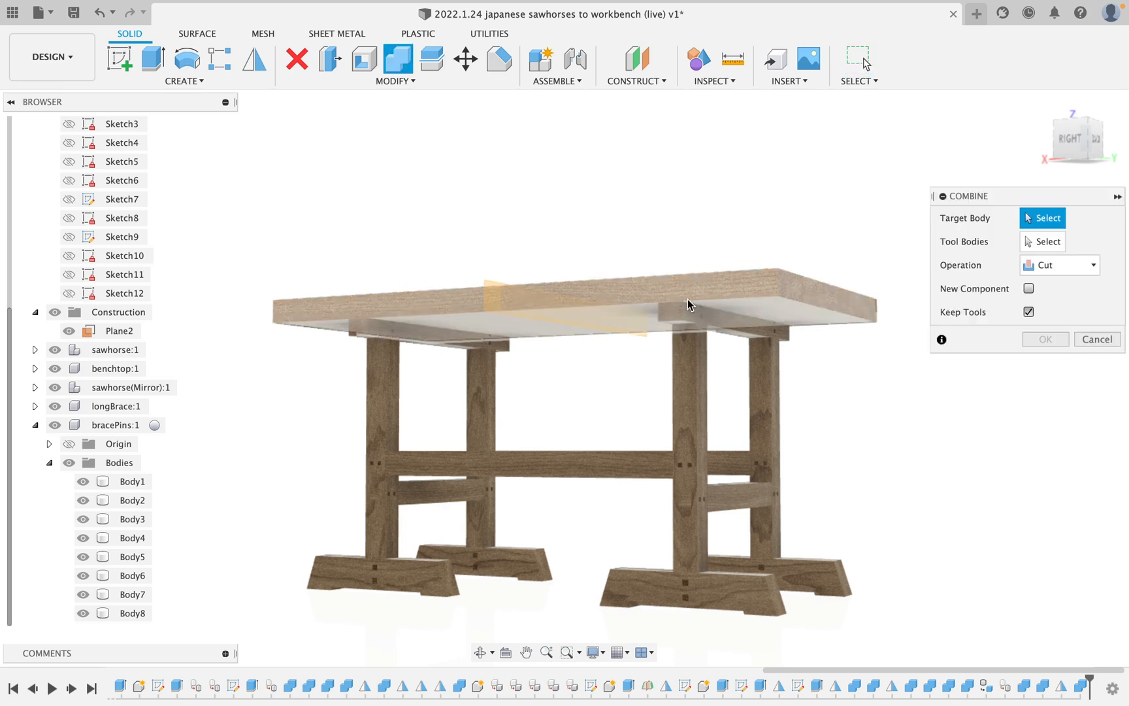
pyautogui.click(758, 382)
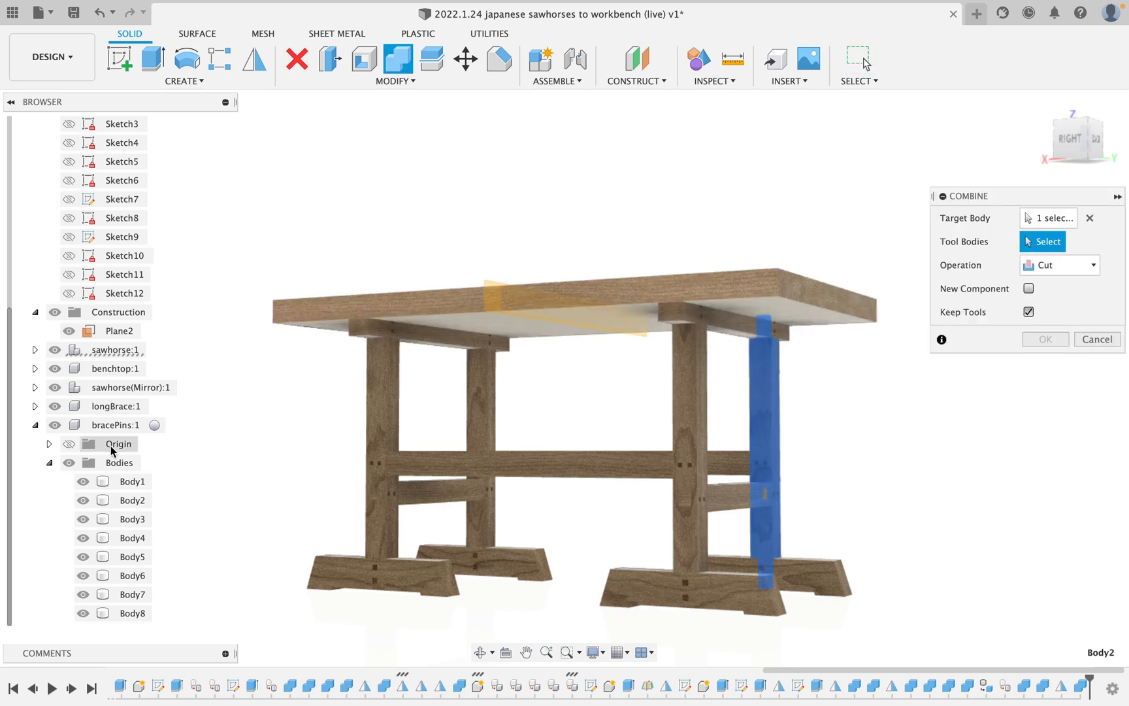
pyautogui.click(131, 482)
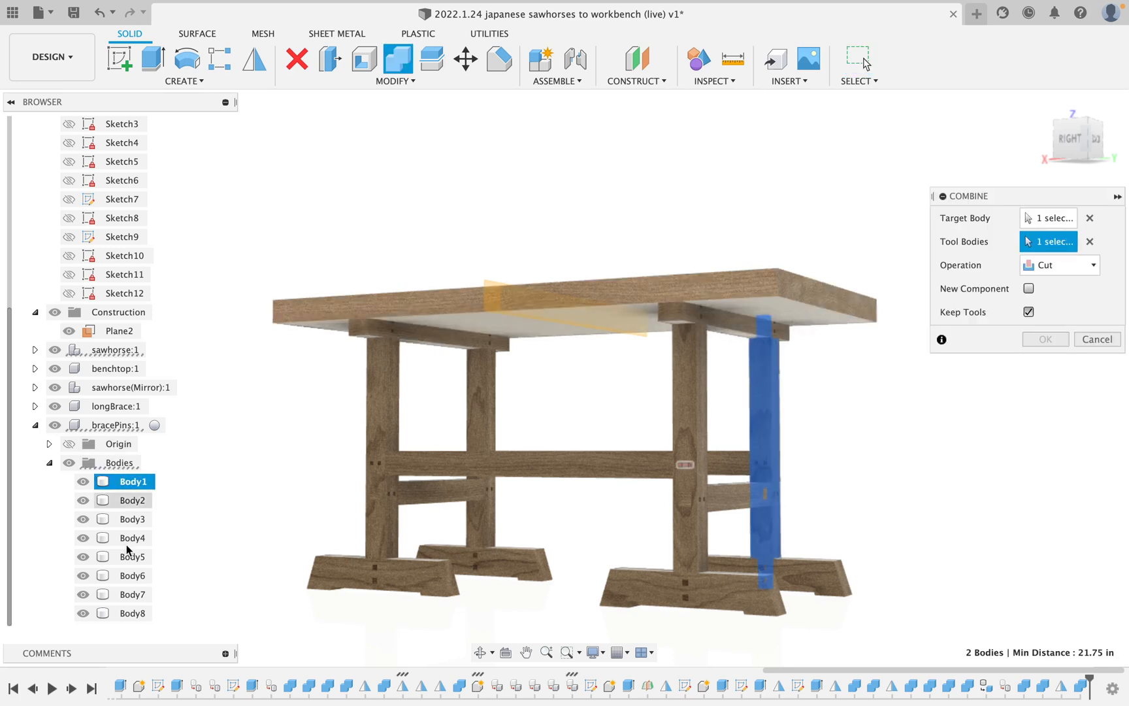
pyautogui.keyDown('shift'); pyautogui.click(131, 613); pyautogui.keyUp('shift')
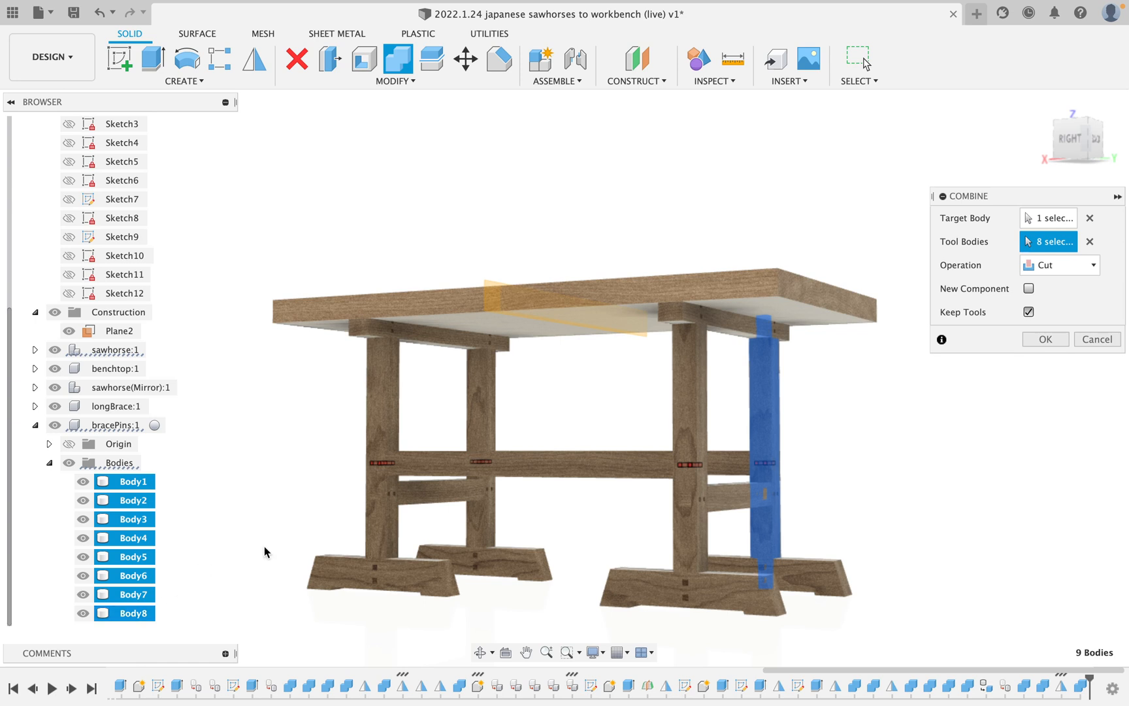
pyautogui.click(1044, 339)
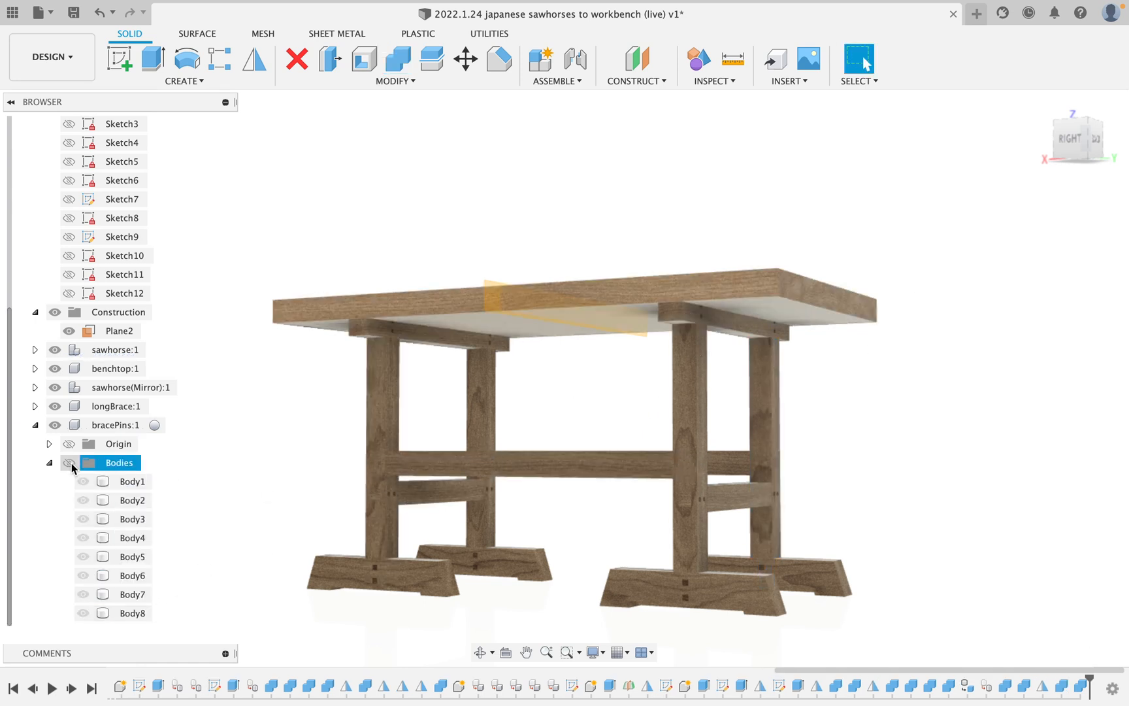
# - Collapse the bracePins component, hide it to inspect the pin holes in the legs and long braces, and show it again
pyautogui.click(34, 425)
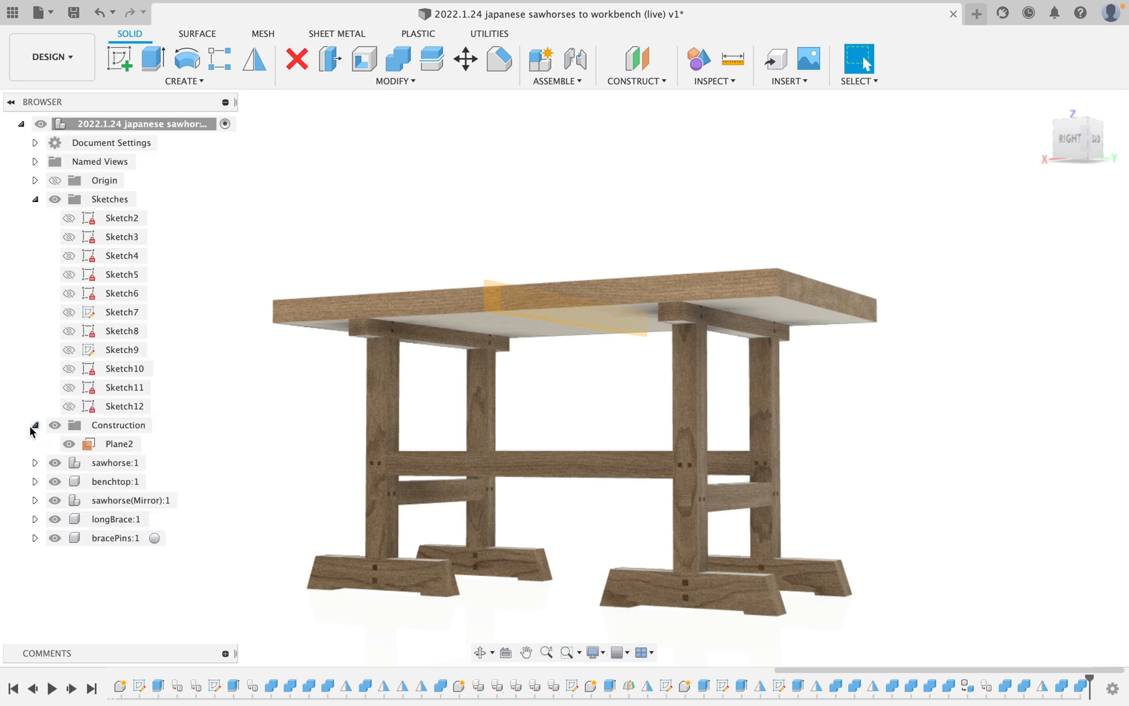
pyautogui.click(52, 540)
pyautogui.scroll(5, 577, 465)
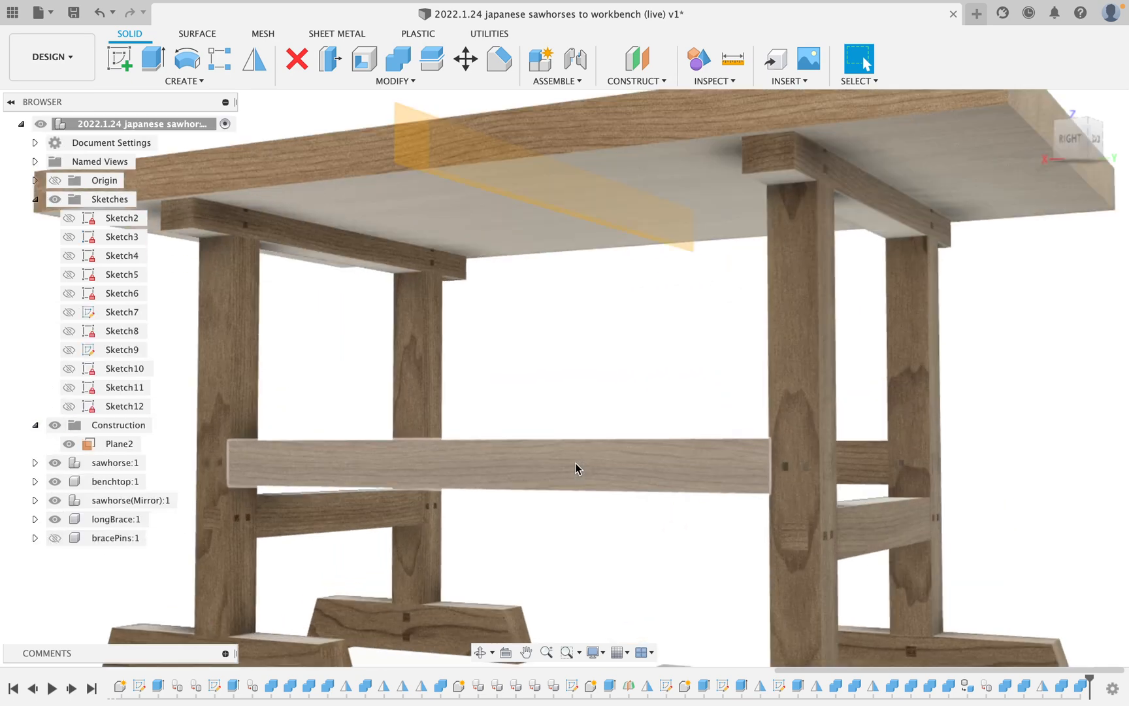
pyautogui.keyDown('shift'); pyautogui.moveTo(577, 466); pyautogui.dragTo(522, 474, button='middle'); pyautogui.keyUp('shift')
pyautogui.scroll(-6, 522, 474)
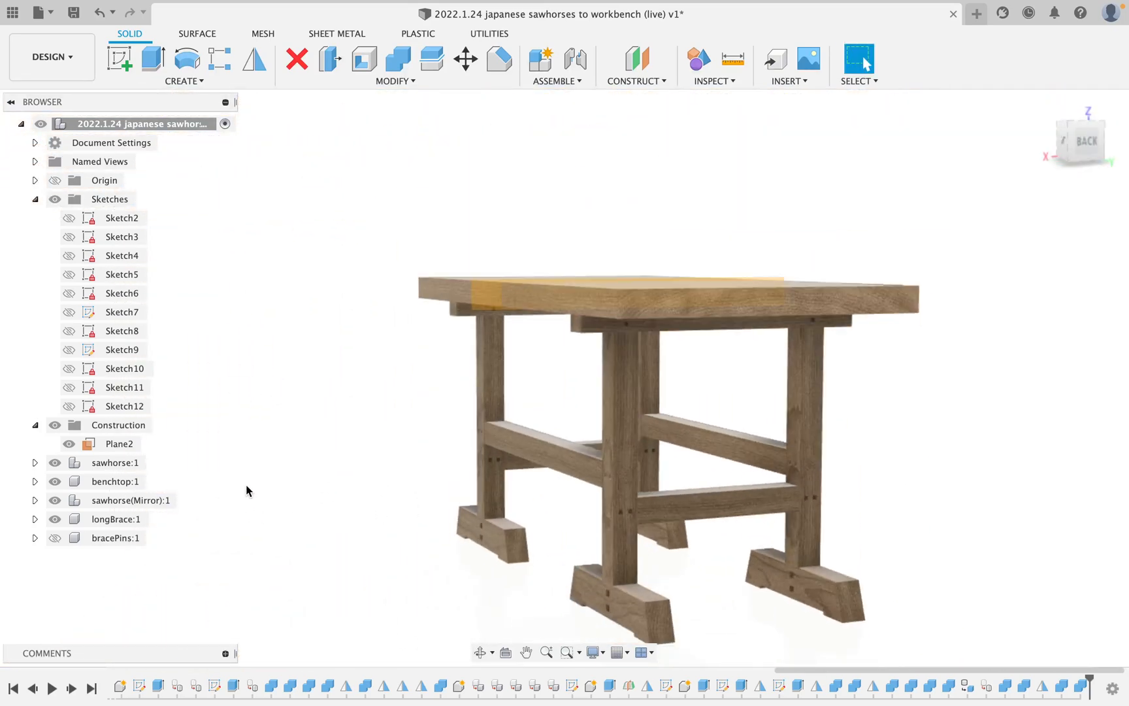
pyautogui.click(58, 537)
# - Start a sketch on the top face of the benchtop and hide the benchtop component
pyautogui.keyDown('shift'); pyautogui.moveTo(357, 438); pyautogui.dragTo(315, 467, button='middle'); pyautogui.keyUp('shift')
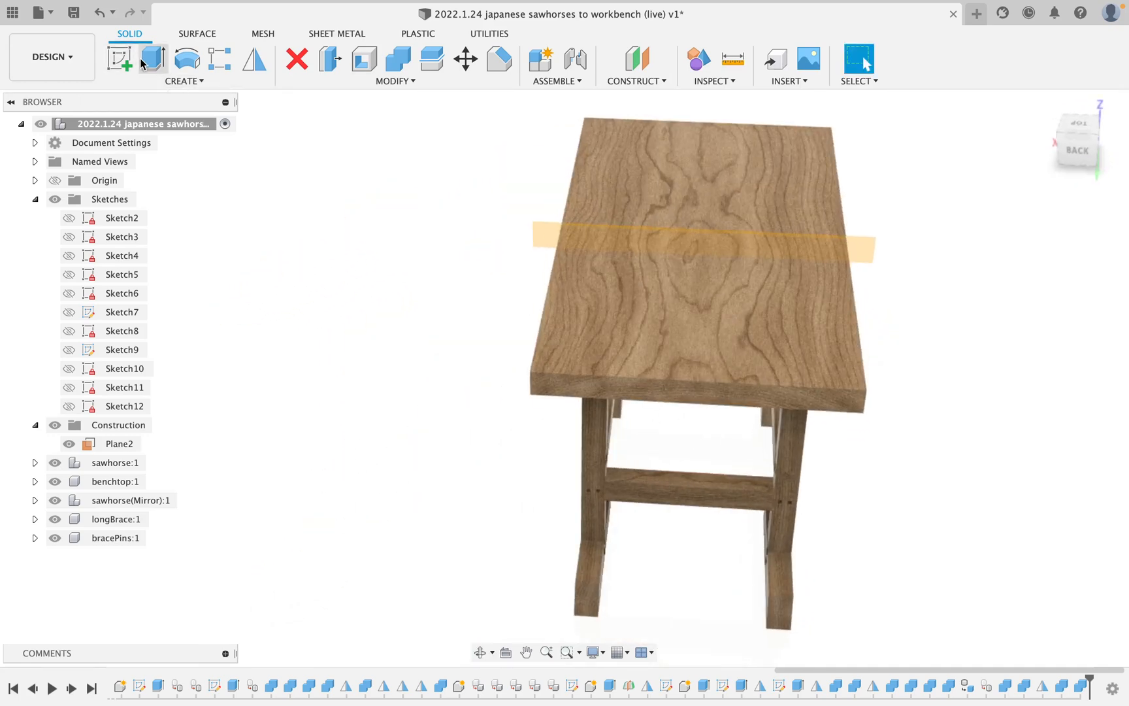
pyautogui.click(120, 59)
pyautogui.click(722, 311)
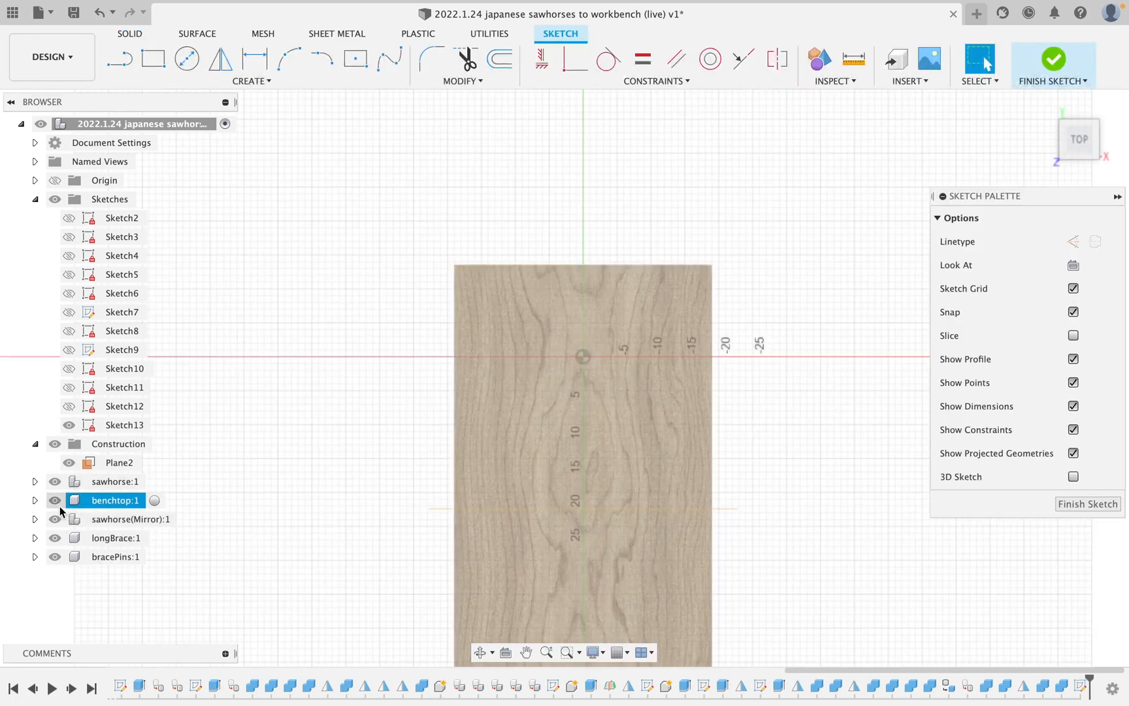
pyautogui.click(58, 502)
# - Project the top faces of both sawhorses' top beams into the sketch and show the benchtop again
pyautogui.moveTo(341, 451); pyautogui.dragTo(305, 332, button='middle')
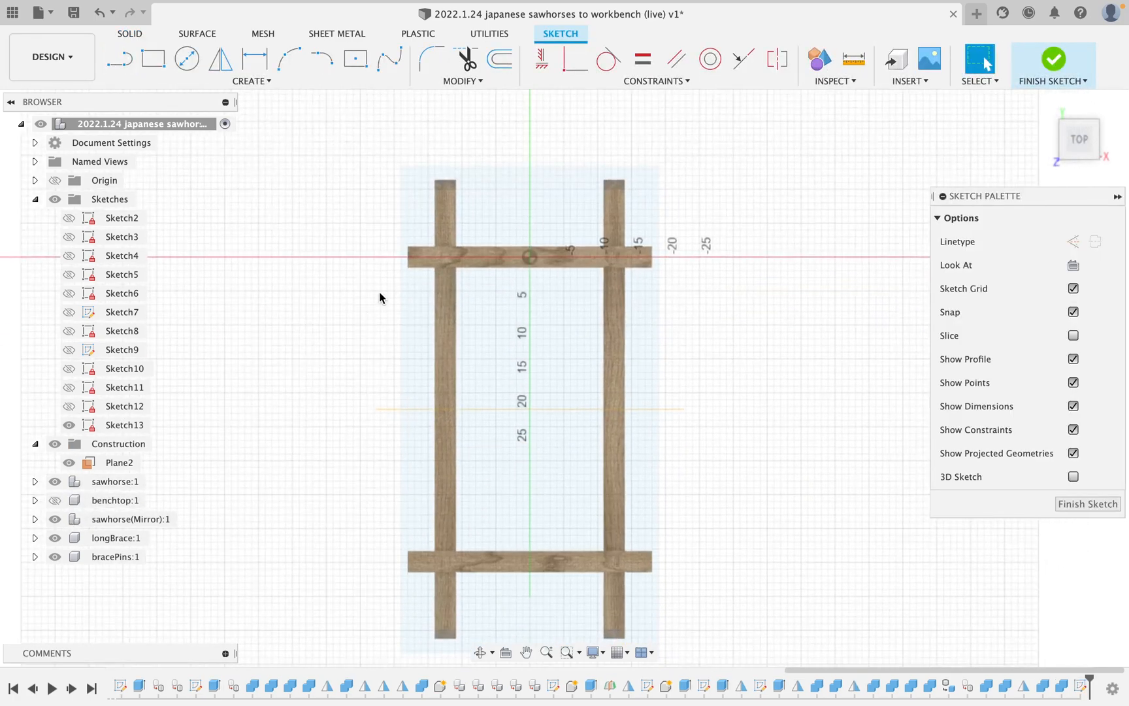
pyautogui.press('p')
pyautogui.click(555, 255)
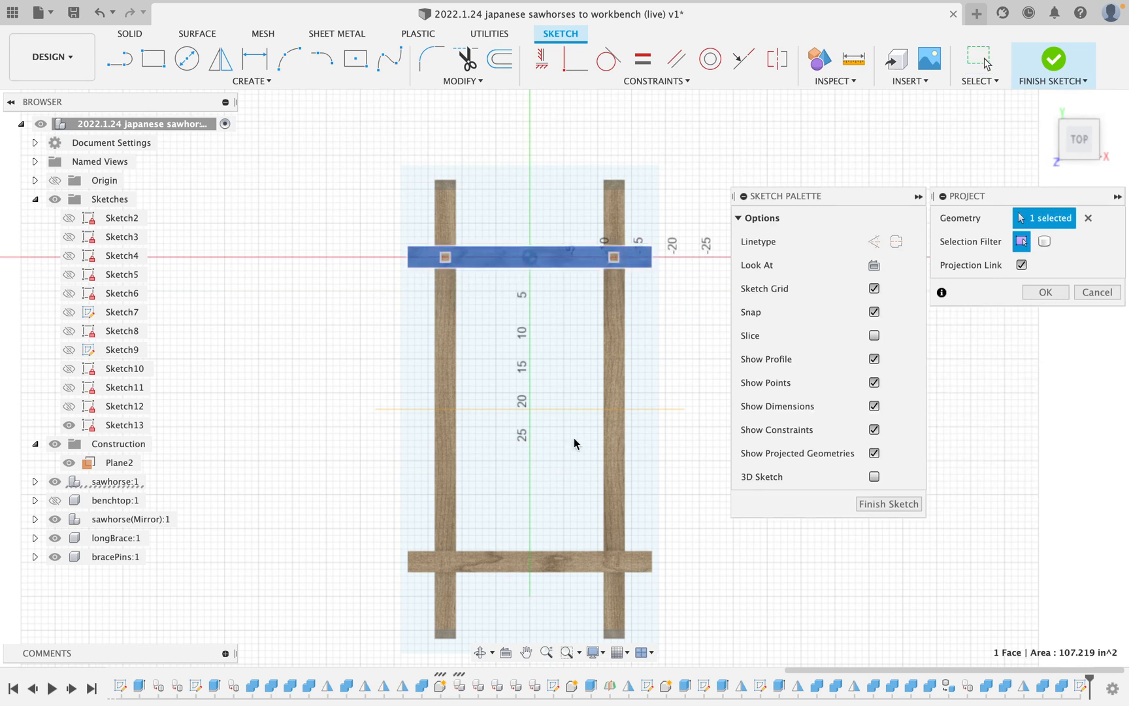
pyautogui.click(581, 563)
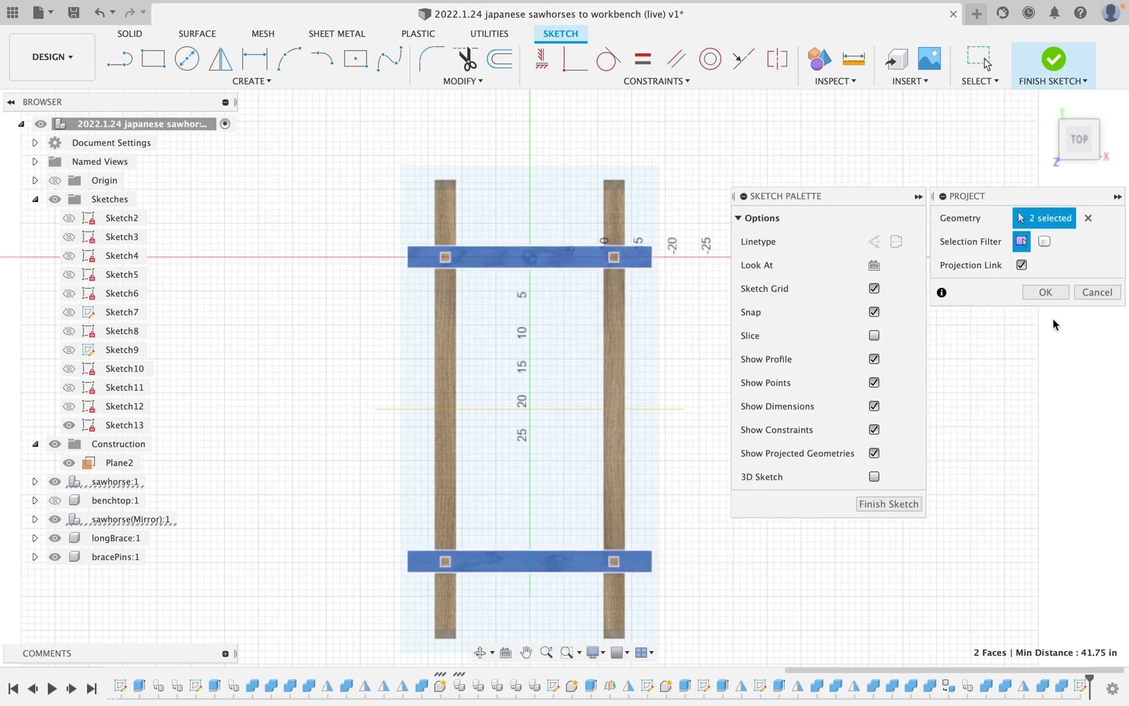
pyautogui.click(1043, 293)
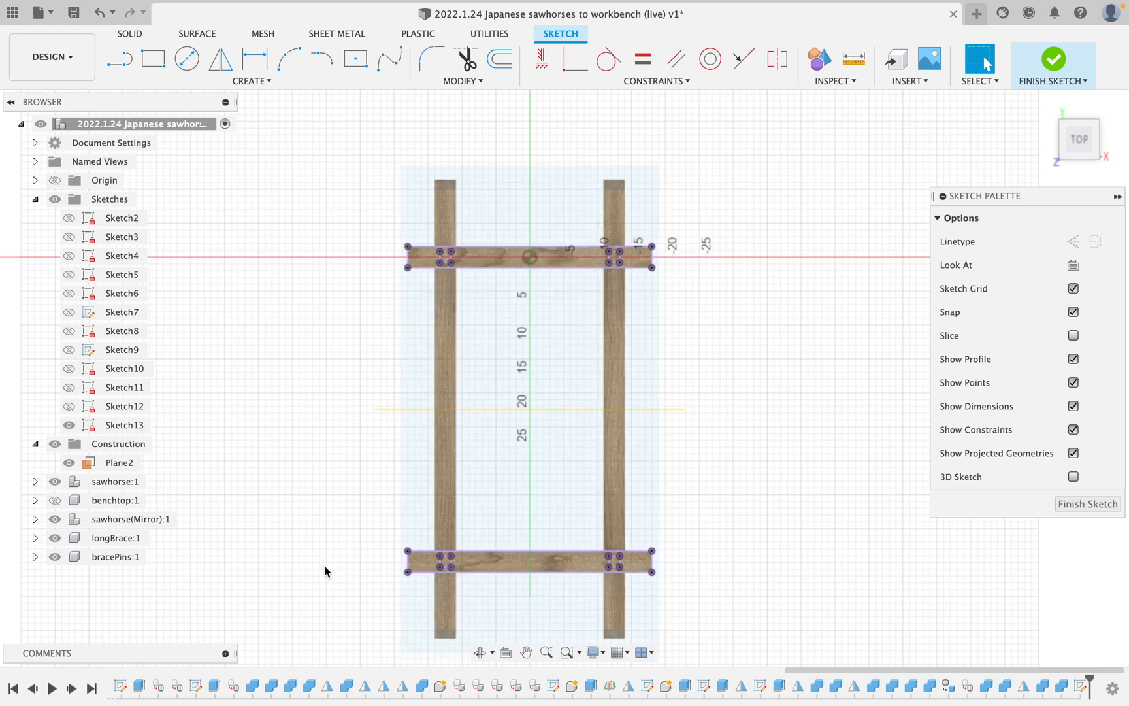
pyautogui.click(55, 500)
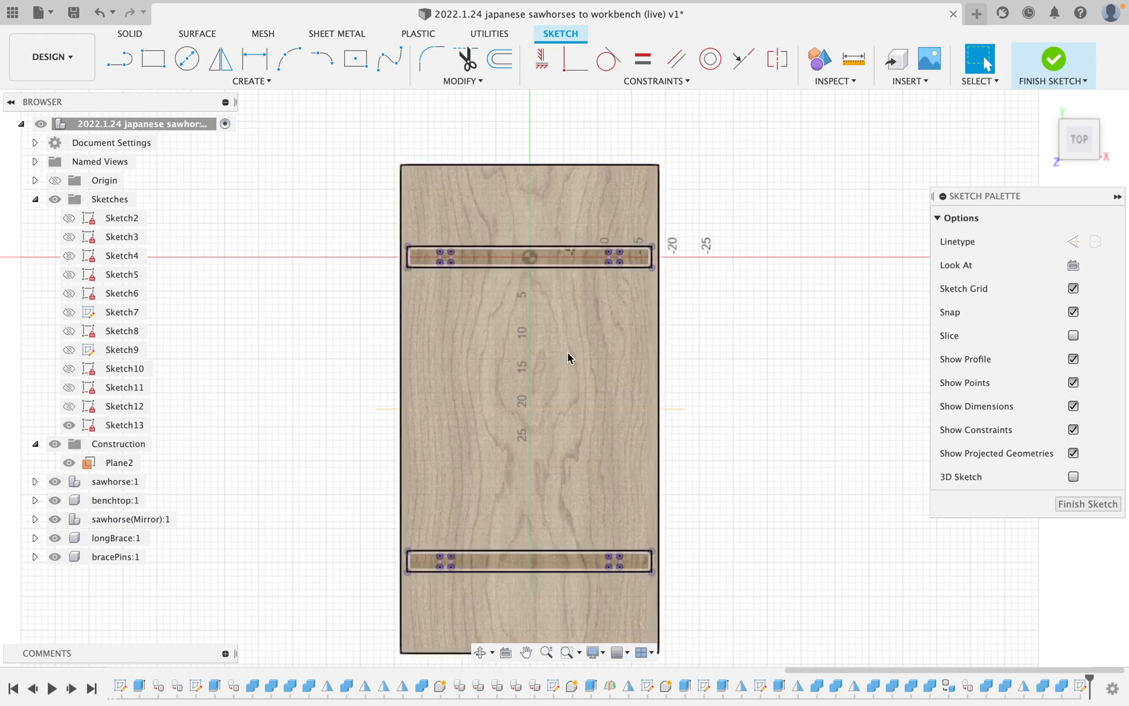
# - Draw a center rectangle of about 2 by 2 in on the sketch origin, inside the projected outline of the original sawhorse's beam
pyautogui.scroll(5, 612, 330)
pyautogui.scroll(-3, 612, 330)
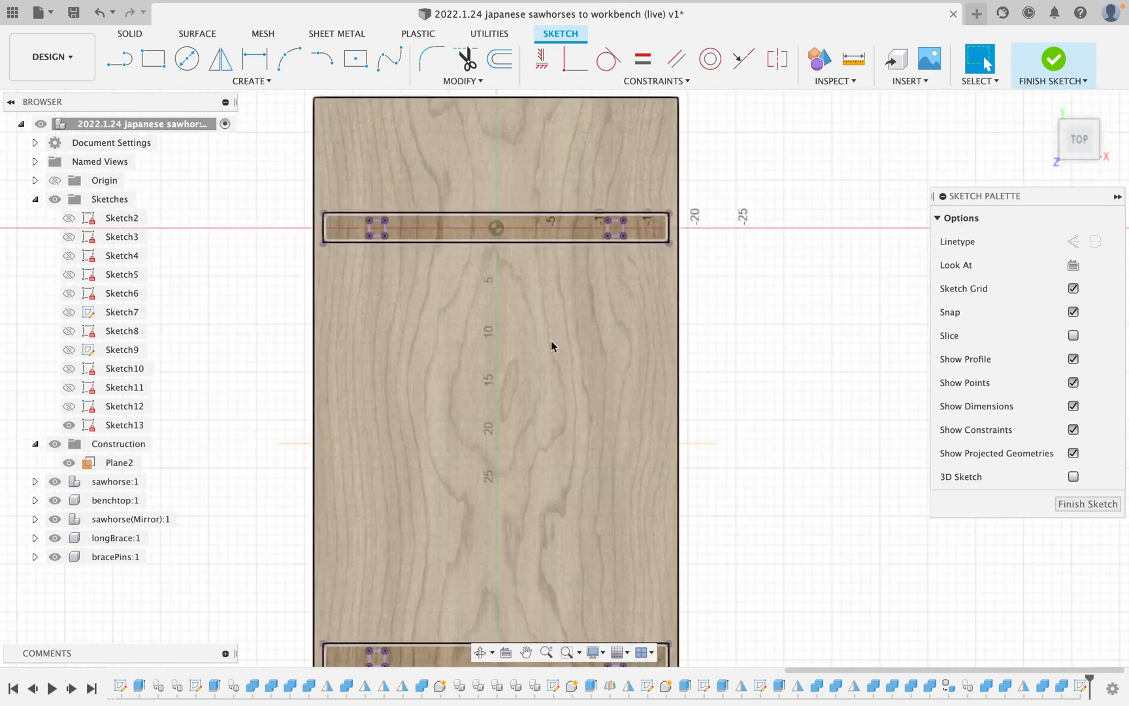
pyautogui.moveTo(537, 354); pyautogui.dragTo(563, 310, button='middle')
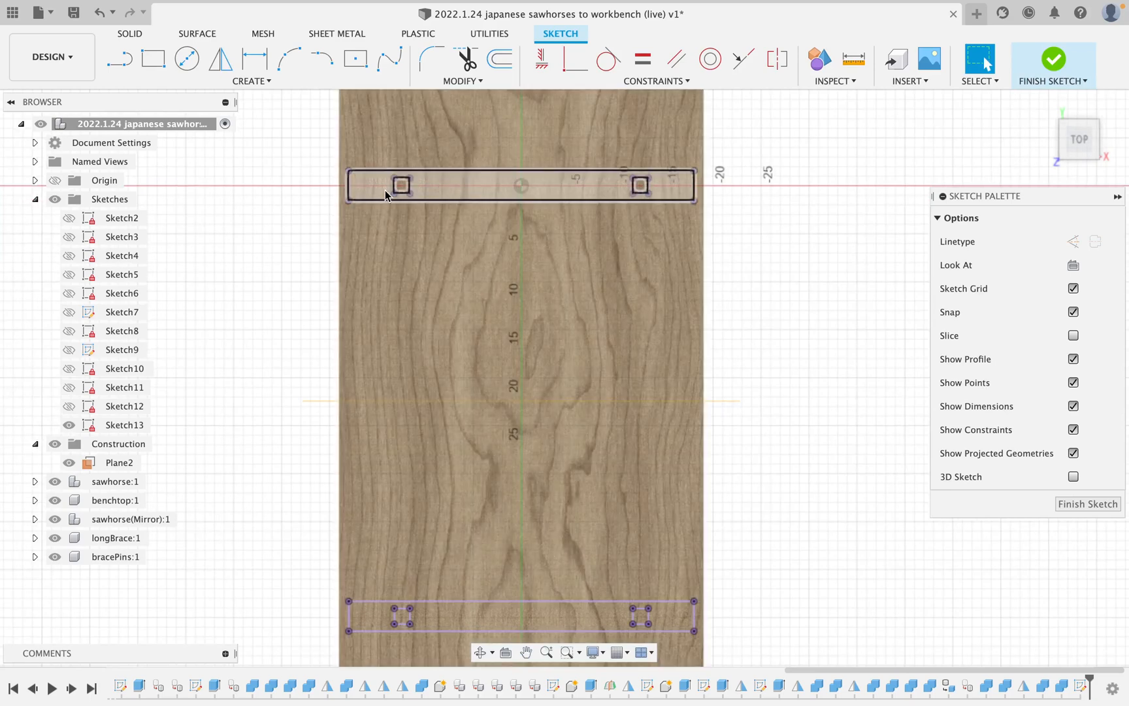
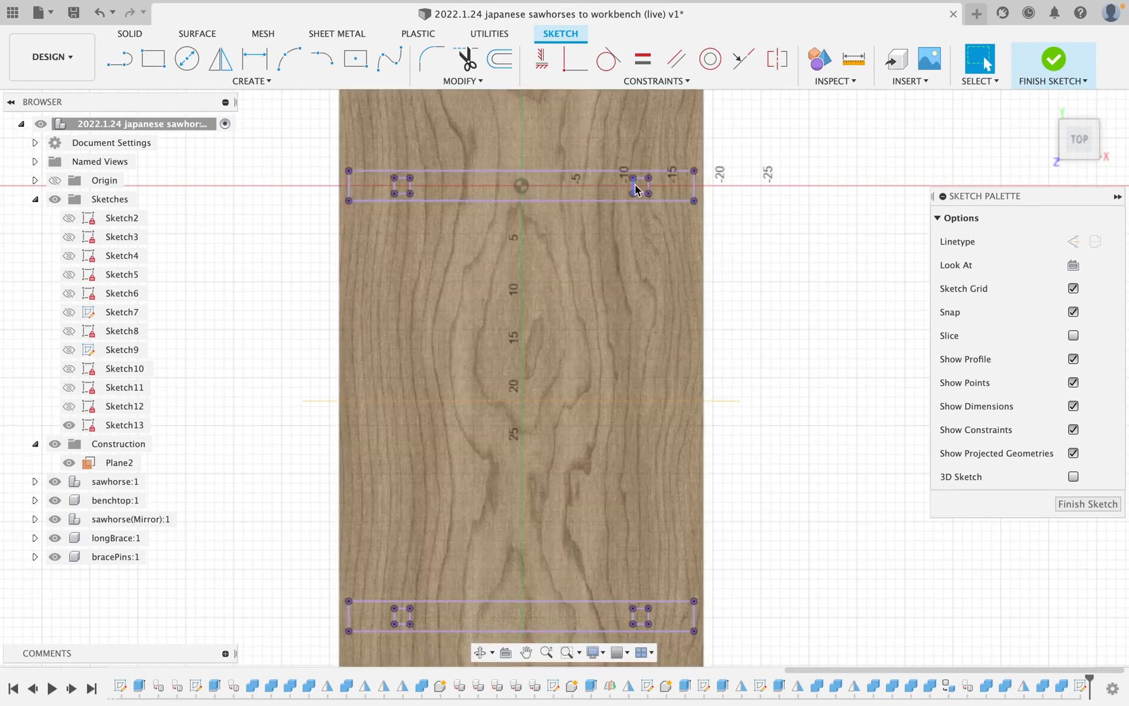
pyautogui.scroll(4, 463, 185)
pyautogui.scroll(-2, 463, 185)
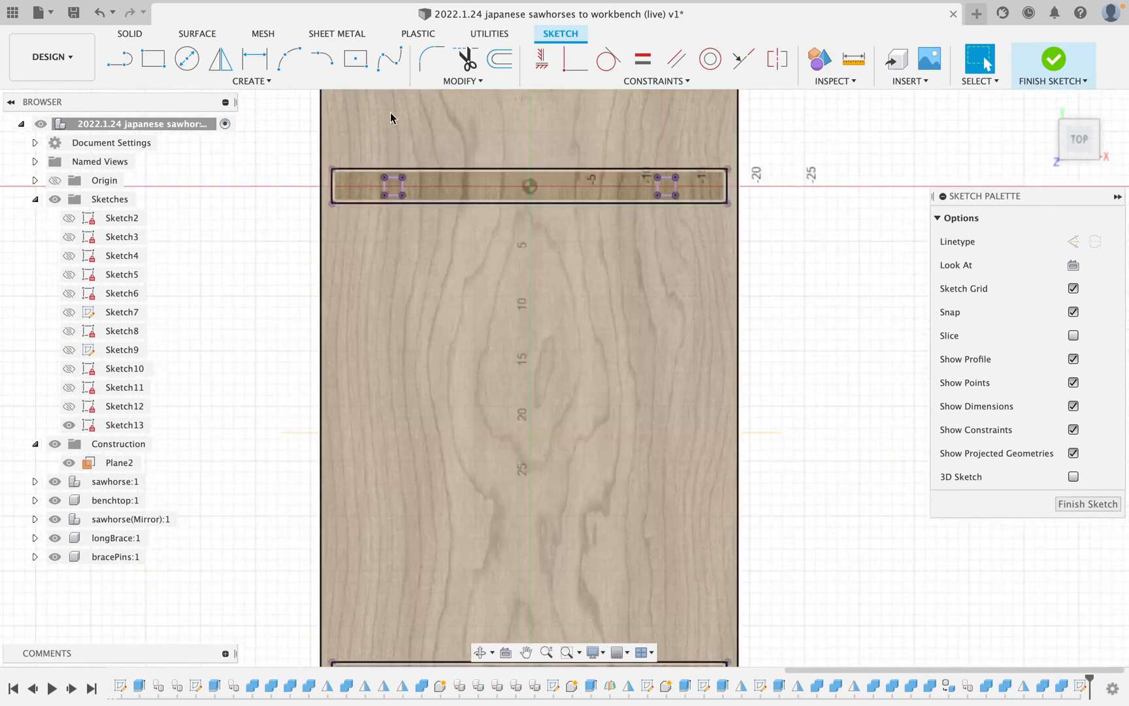
pyautogui.click(352, 62)
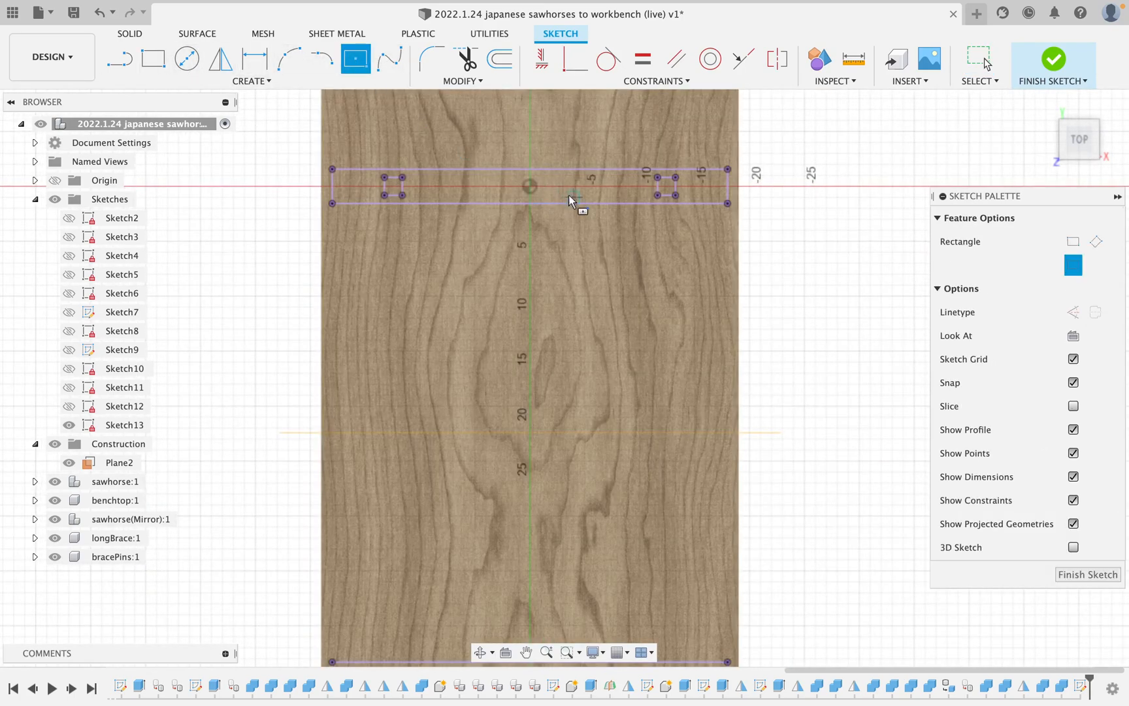
pyautogui.click(530, 186)
pyautogui.scroll(3, 552, 179)
pyautogui.scroll(1, 530, 175)
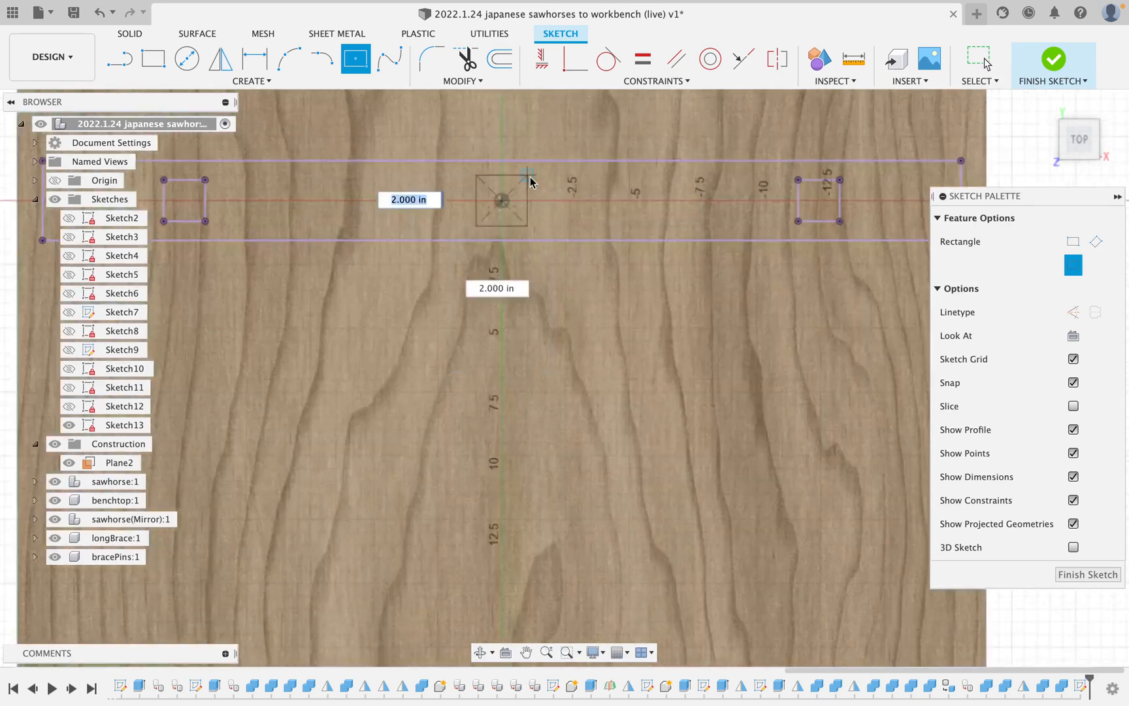
pyautogui.click(527, 174)
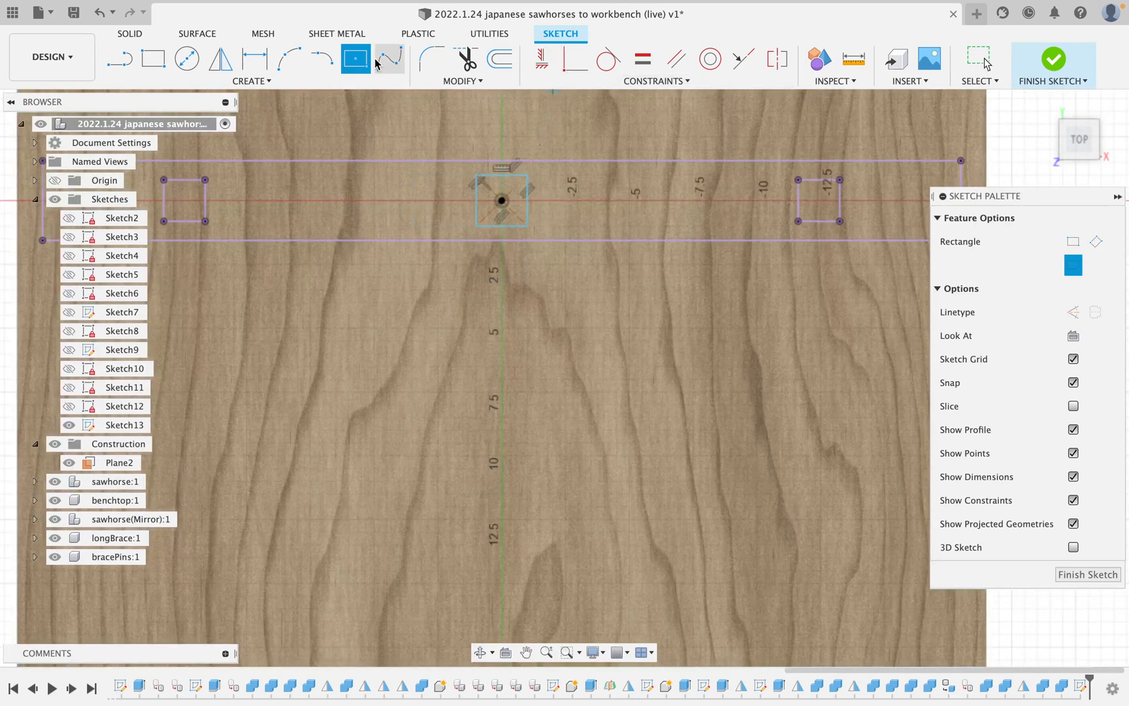
# - Apply an Equal constraint to two adjacent sides of the center rectangle
pyautogui.click(644, 60)
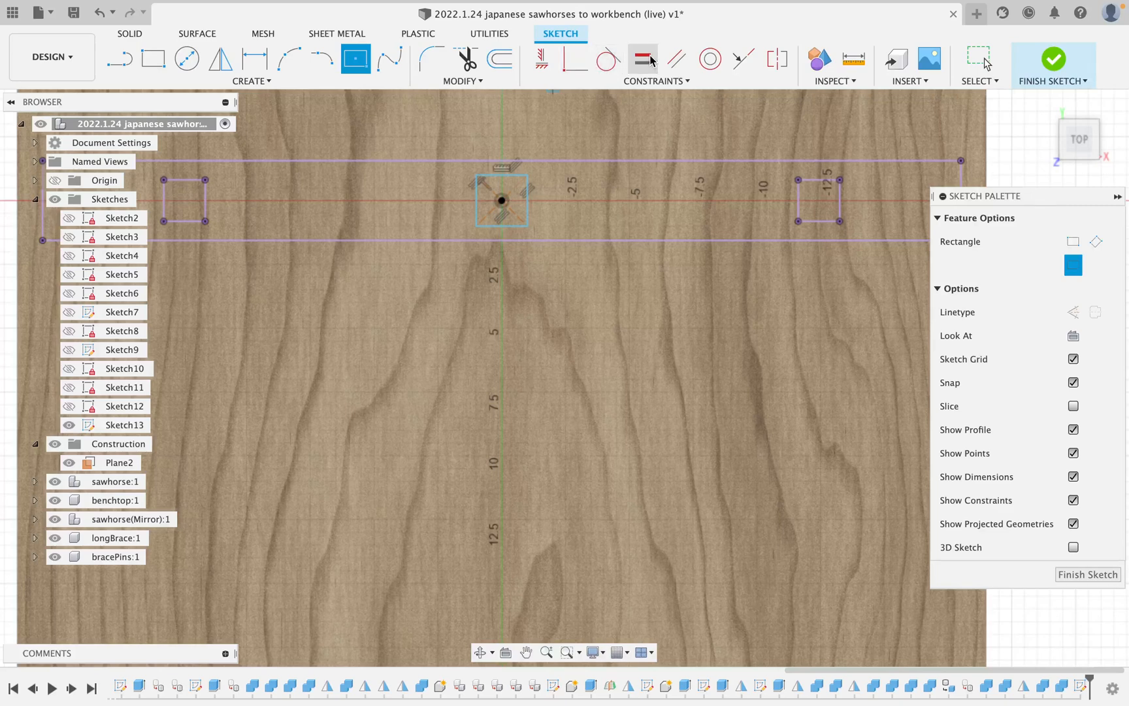
pyautogui.click(512, 175)
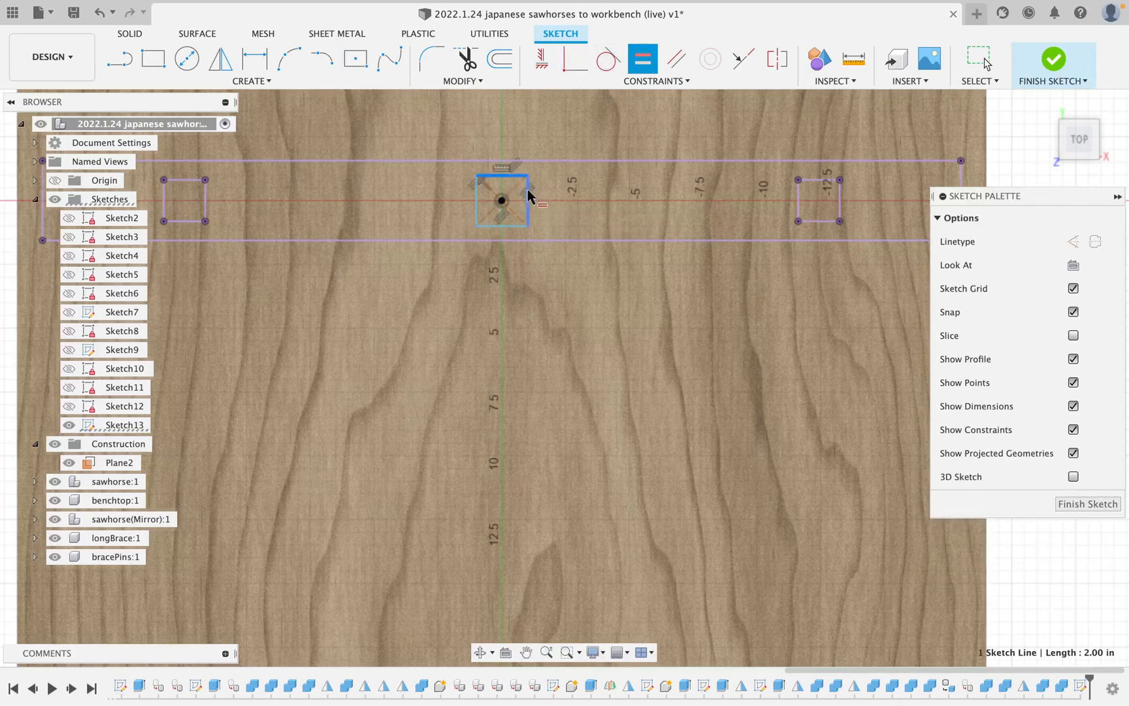
pyautogui.click(528, 196)
pyautogui.press('Escape')
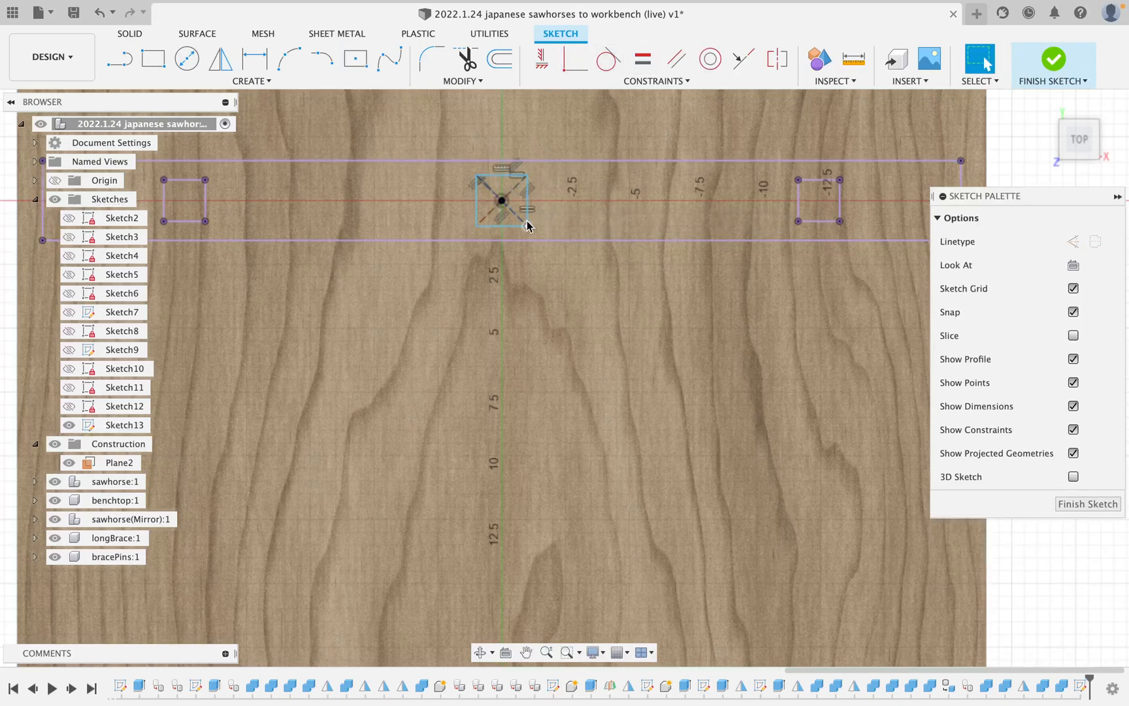
# - Dimension one side of the square to 1 in and finish the sketch
pyautogui.press('d')
pyautogui.moveTo(808, 156); pyautogui.dragTo(601, 160, button='middle')
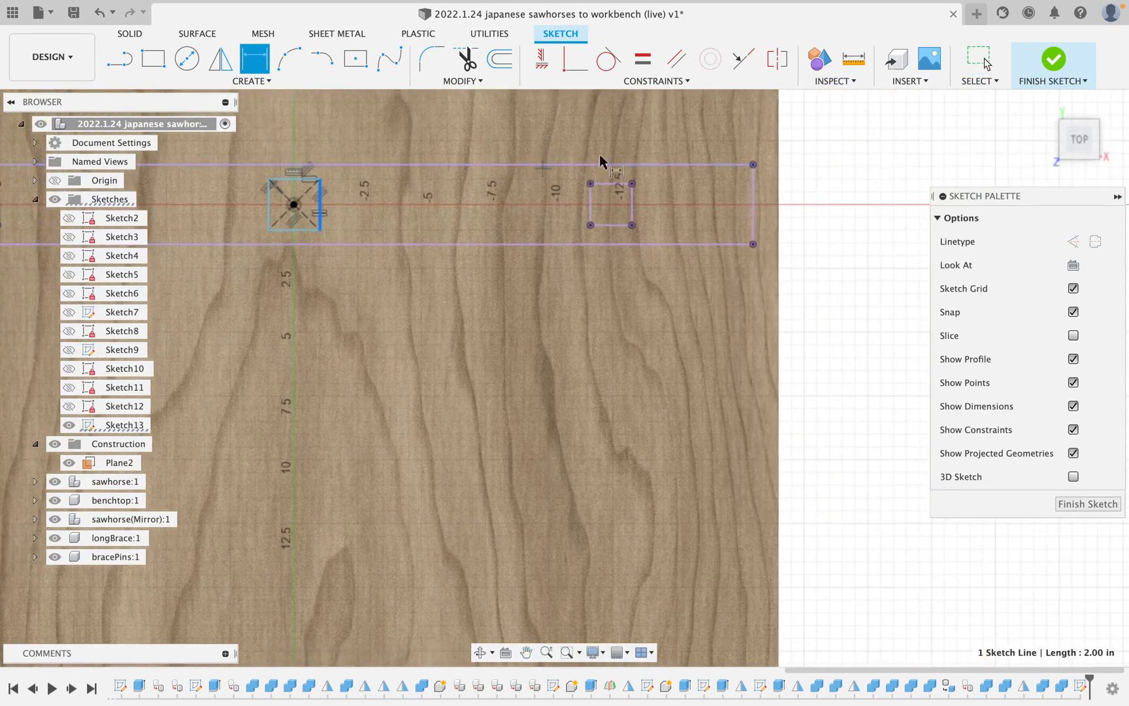
pyautogui.click(842, 205)
pyautogui.write('1')
pyautogui.press('Return')
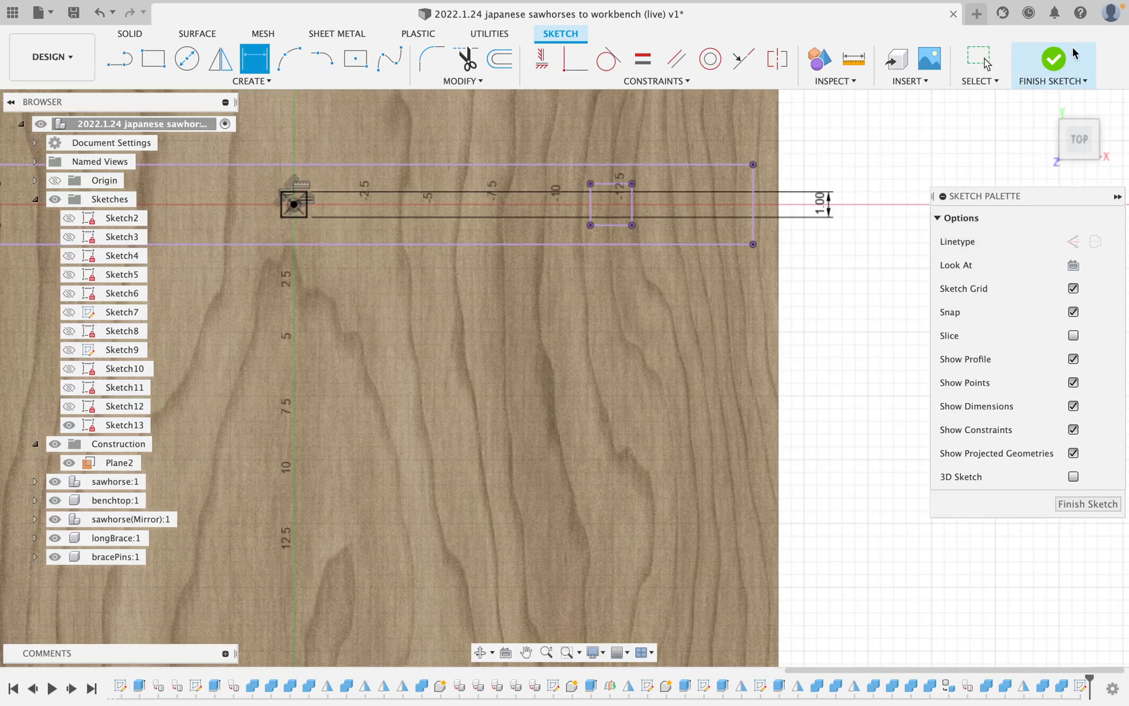
pyautogui.click(1053, 60)
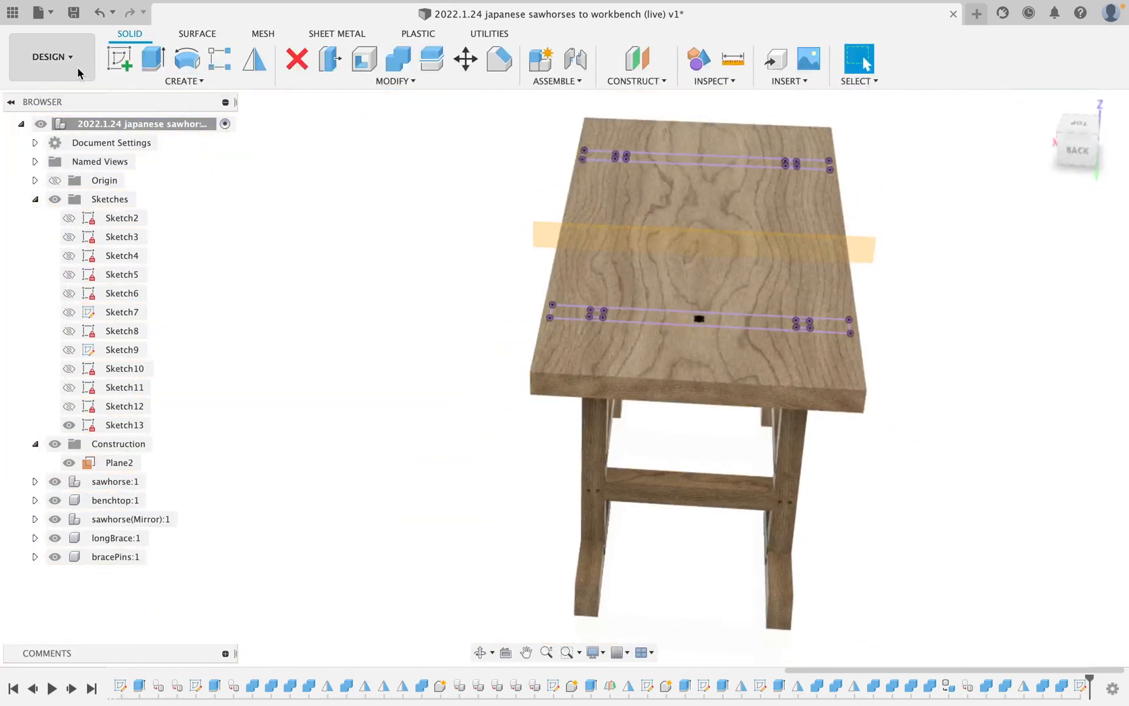
# - Extrude the 1 in square as a new component, down to the underside of the original sawhorse's top beam
pyautogui.click(151, 62)
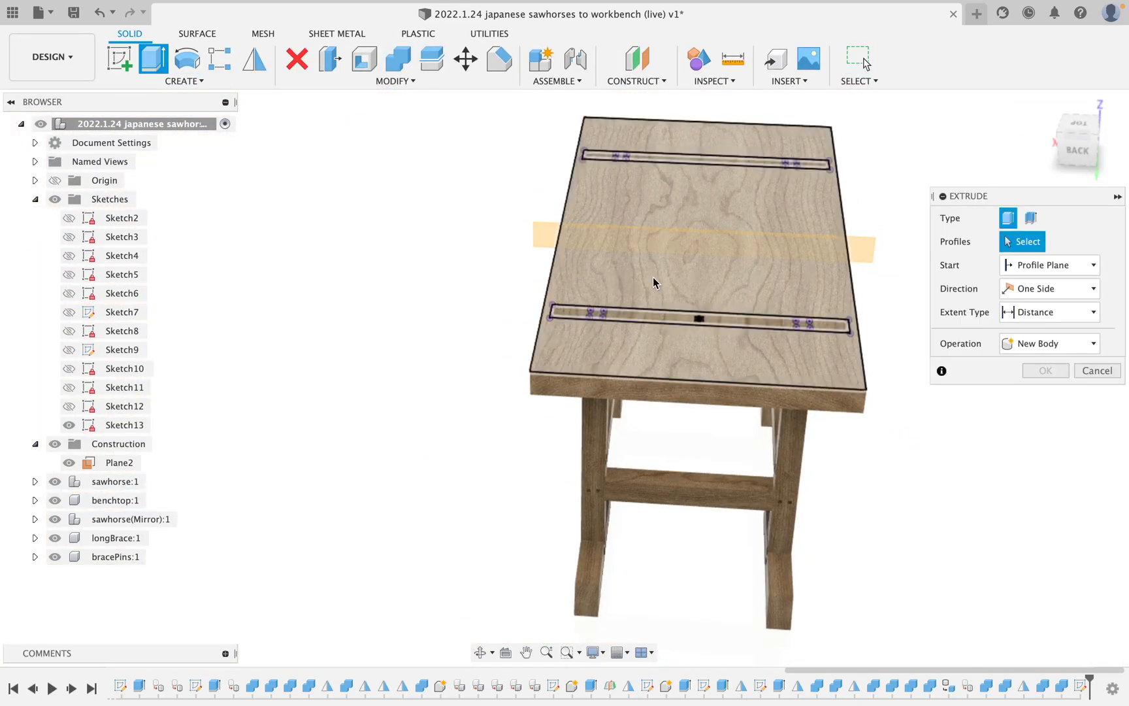
pyautogui.scroll(5, 653, 277)
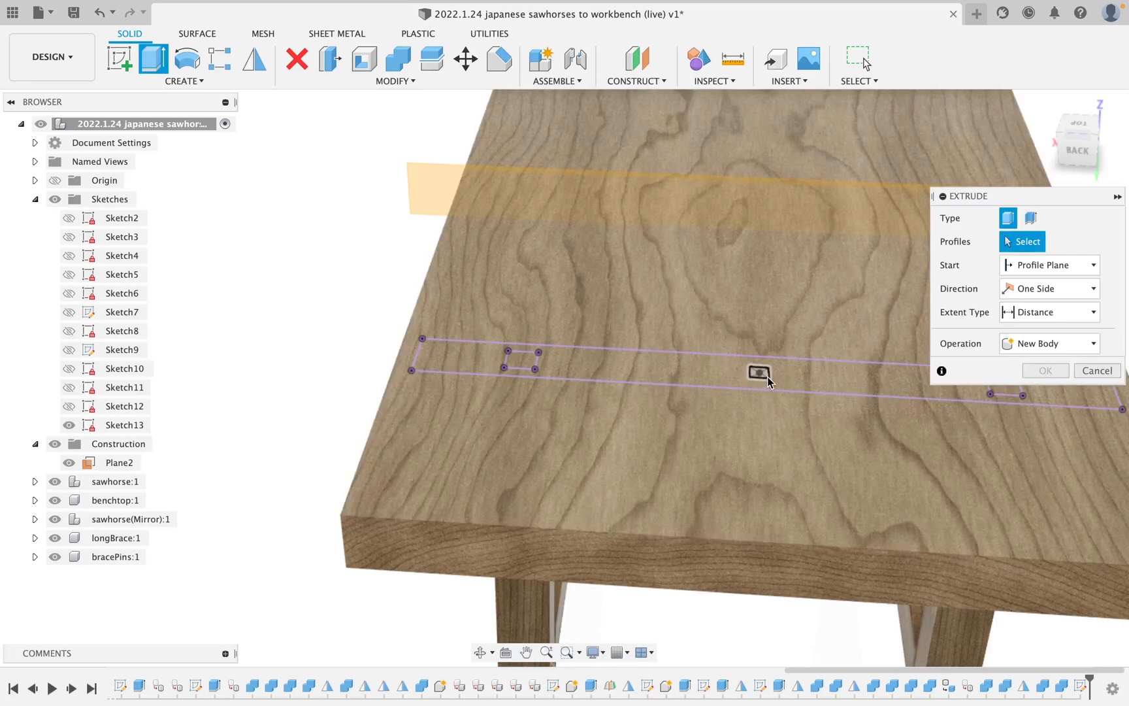
pyautogui.click(759, 372)
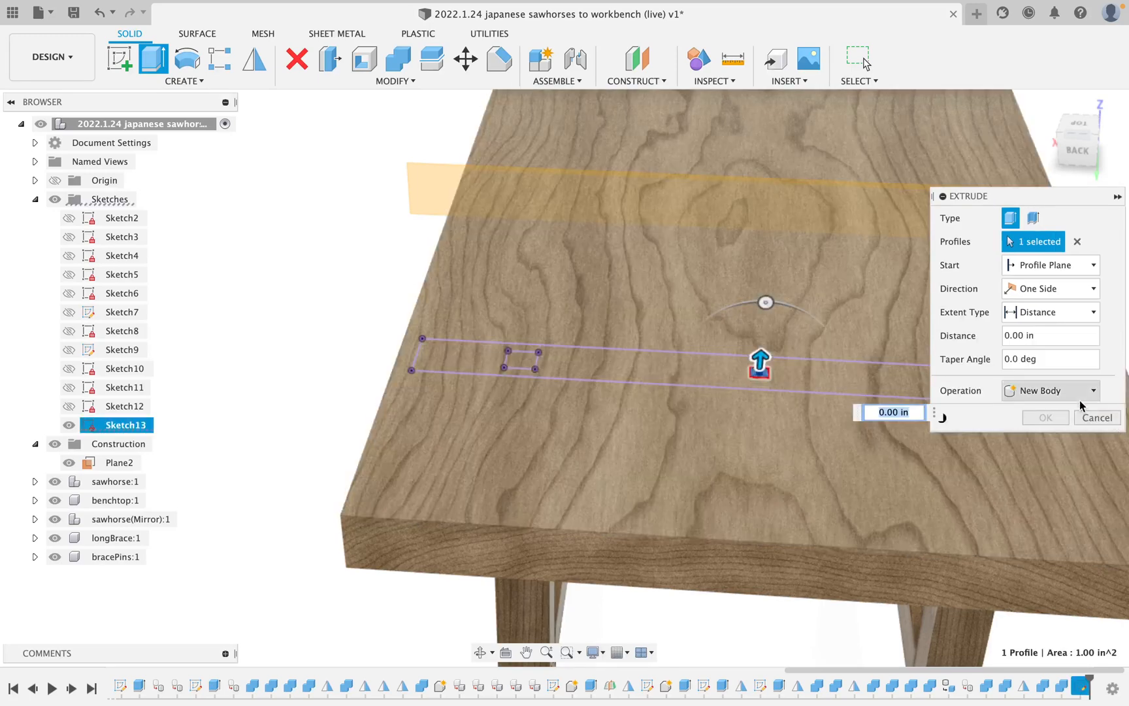
pyautogui.click(1076, 396)
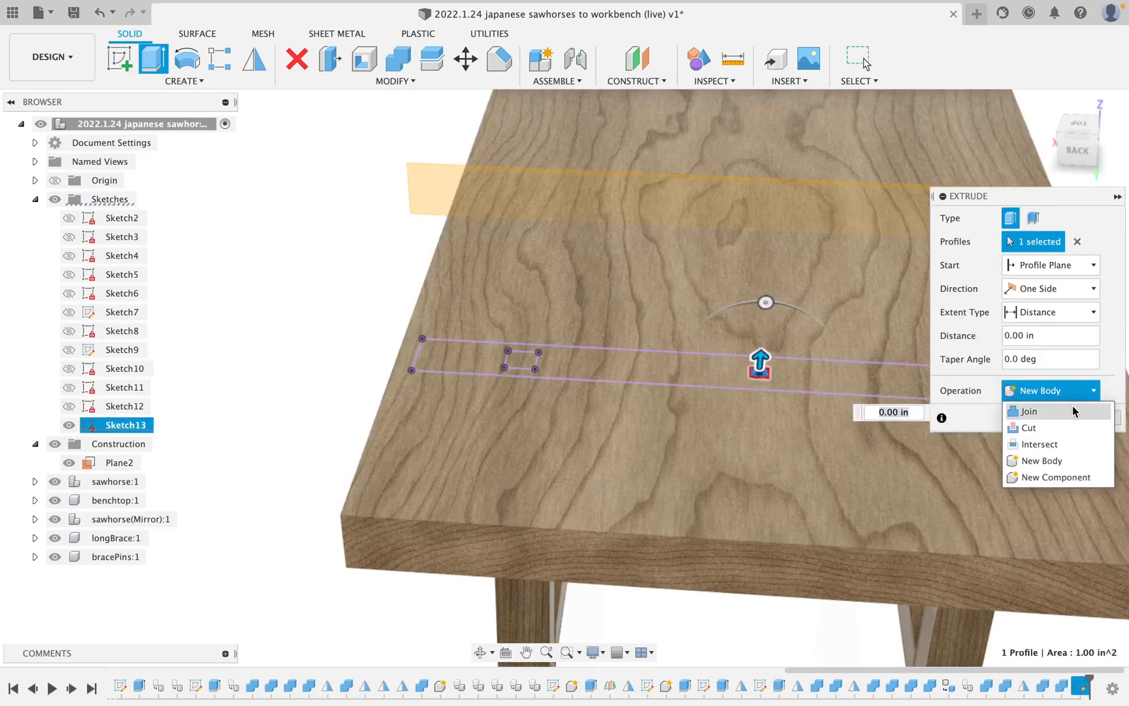
pyautogui.click(1056, 477)
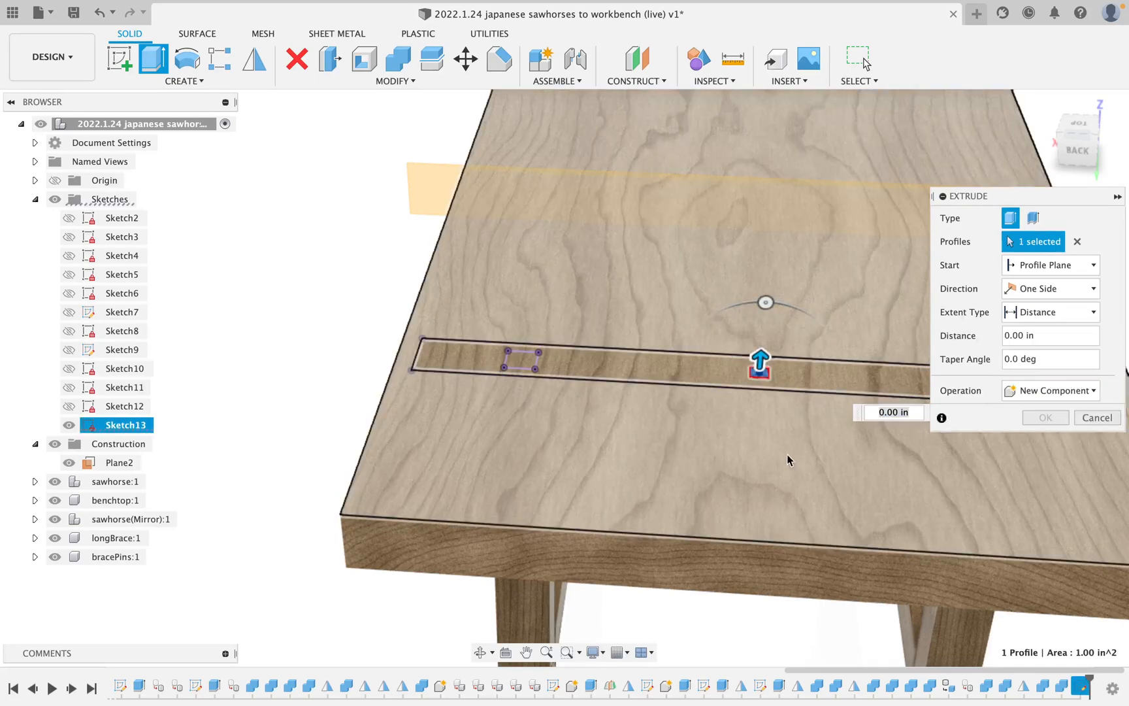
pyautogui.keyDown('shift'); pyautogui.moveTo(787, 454); pyautogui.dragTo(819, 369, button='middle'); pyautogui.keyUp('shift')
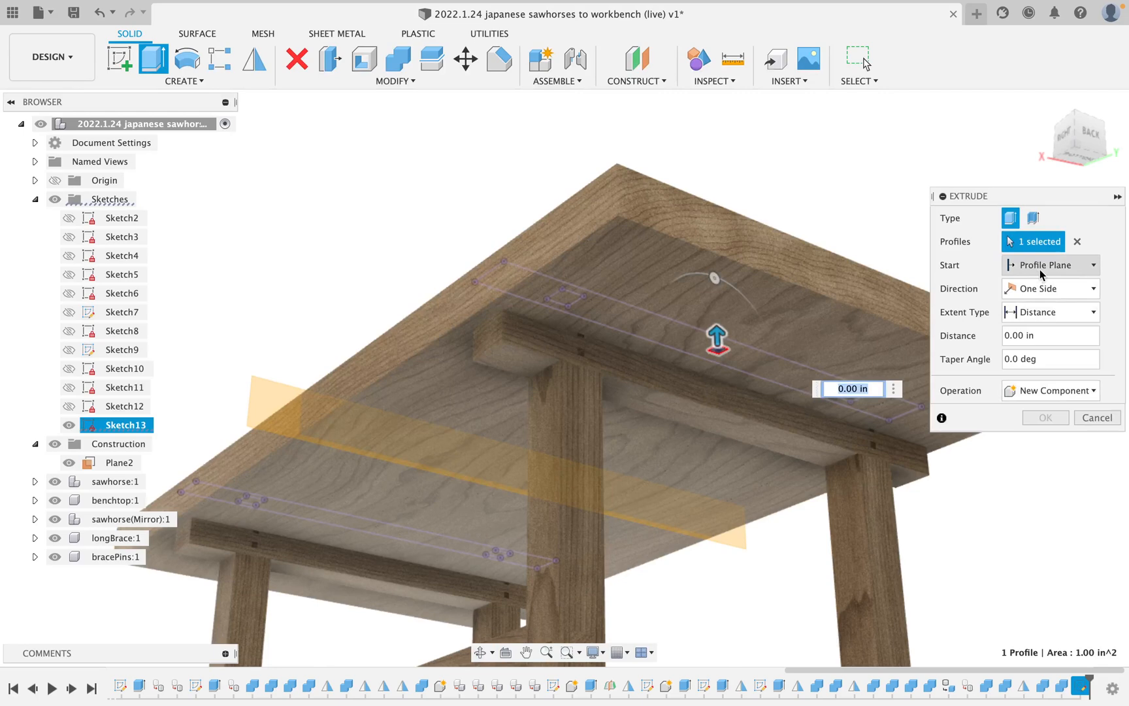
pyautogui.click(1067, 310)
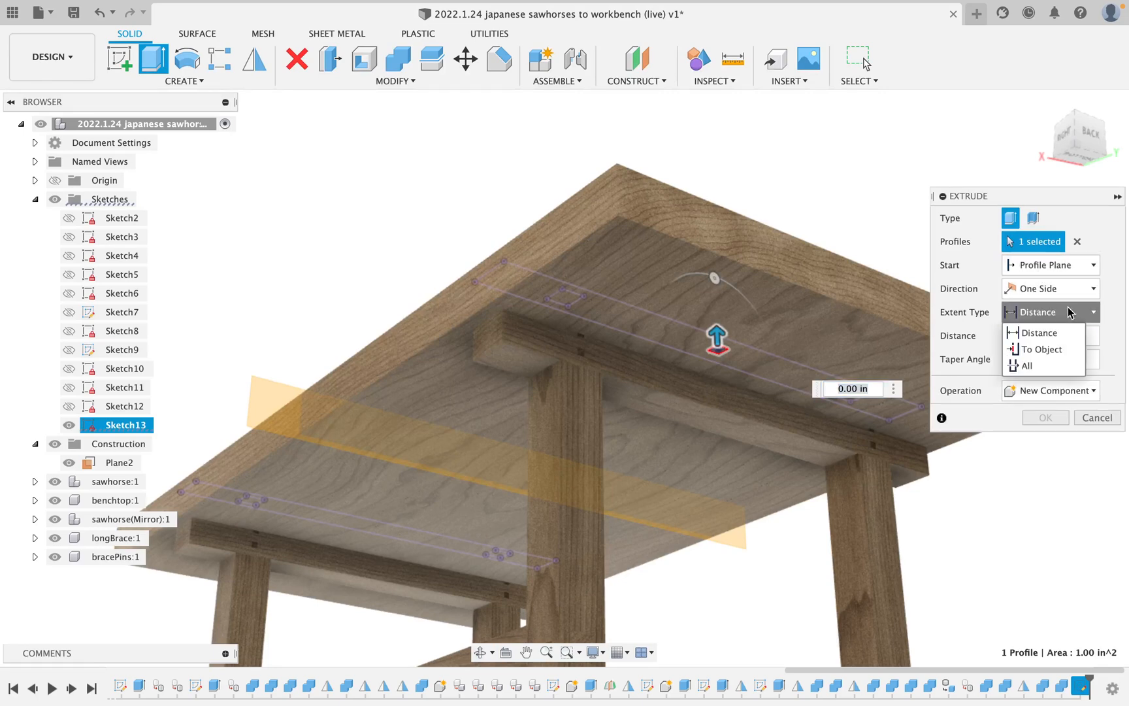
pyautogui.click(1044, 350)
pyautogui.click(723, 415)
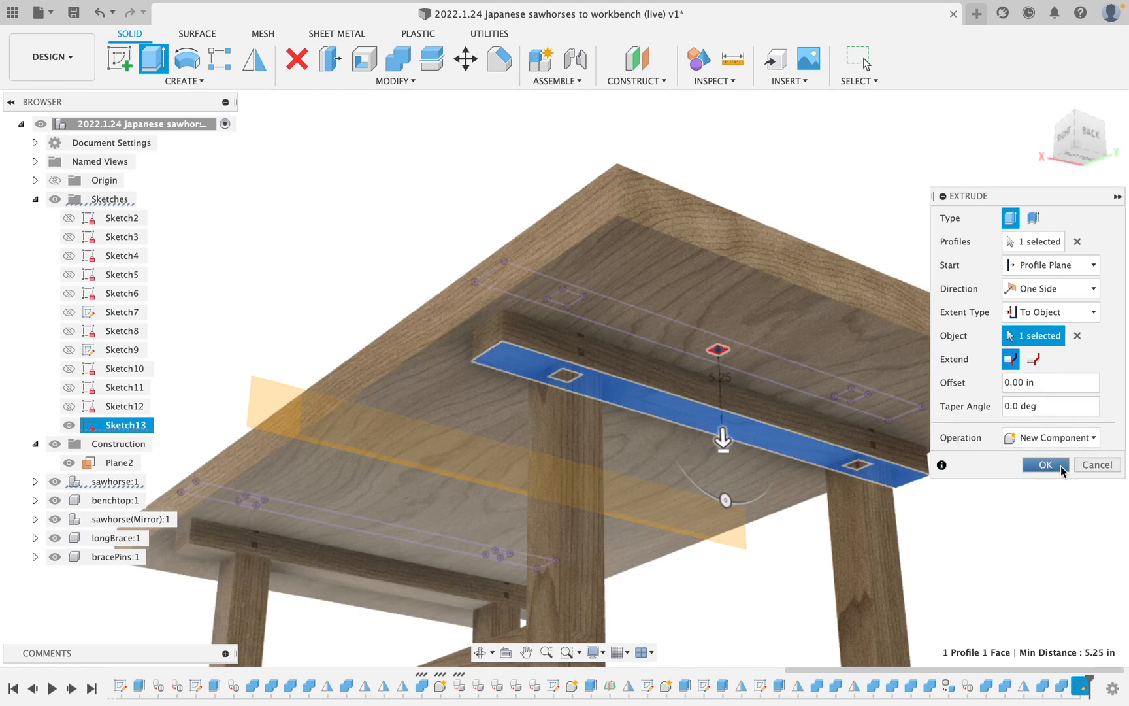
pyautogui.click(1046, 465)
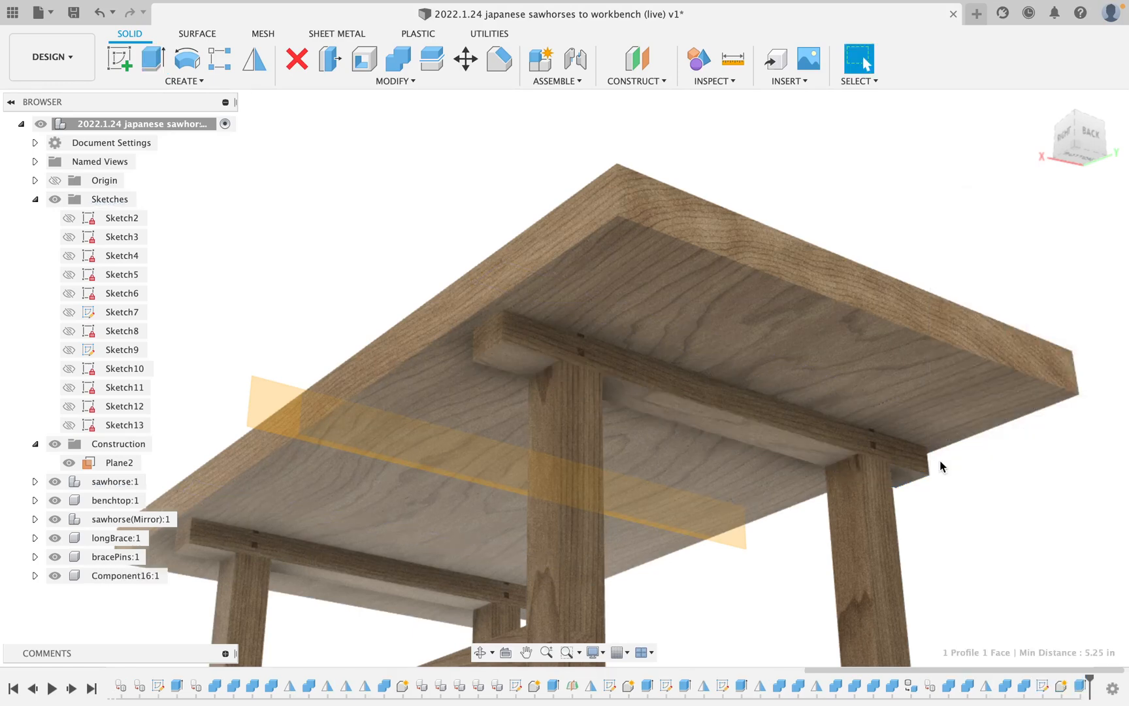
# - Apply the dark wood appearance already used in the design to the new pin component
pyautogui.keyDown('shift'); pyautogui.moveTo(779, 397); pyautogui.dragTo(692, 462, button='middle'); pyautogui.keyUp('shift')
pyautogui.scroll(4, 691, 461)
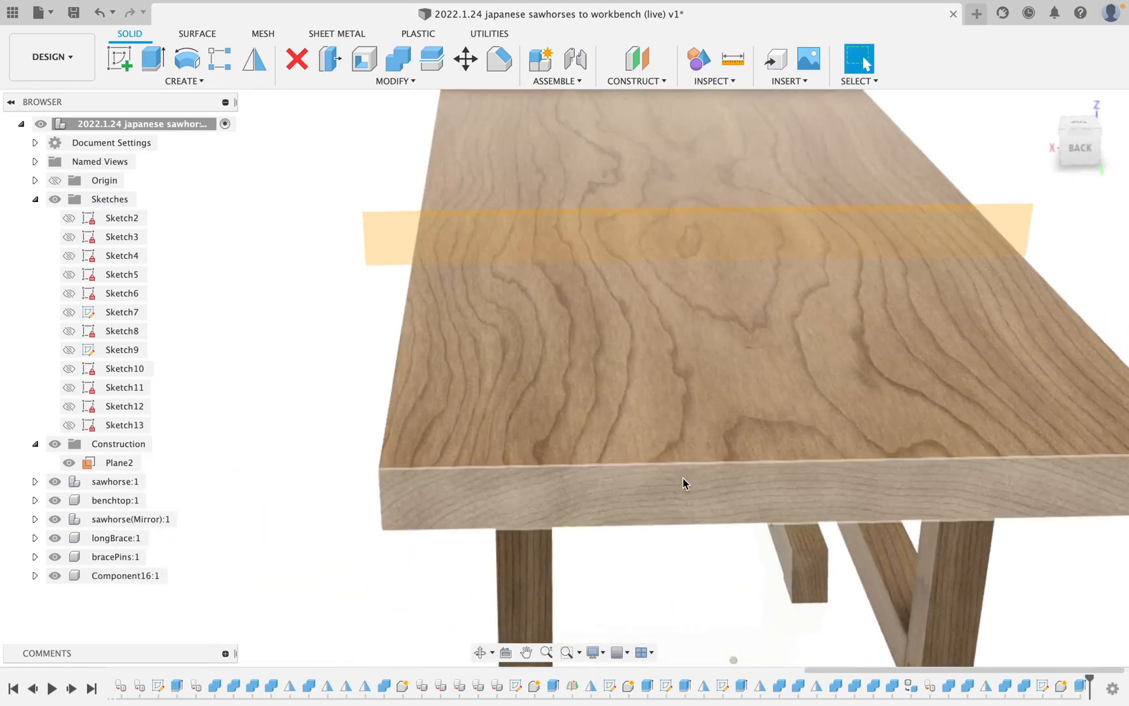
pyautogui.press('a')
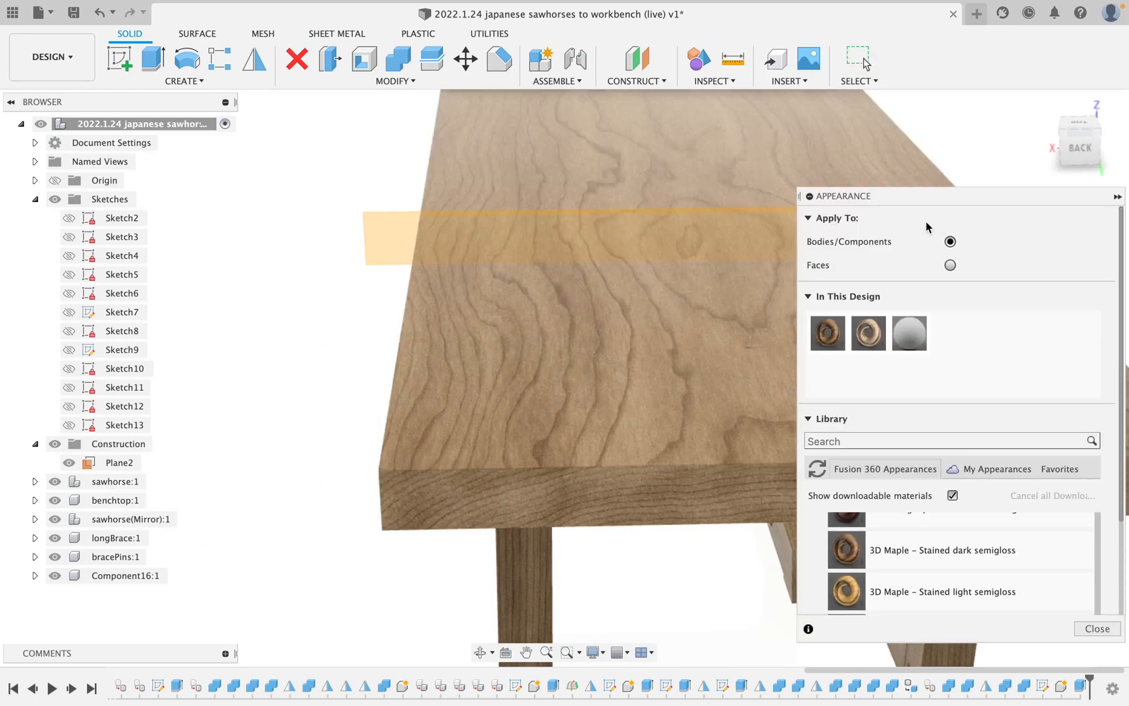
pyautogui.moveTo(827, 331); pyautogui.dragTo(156, 579)
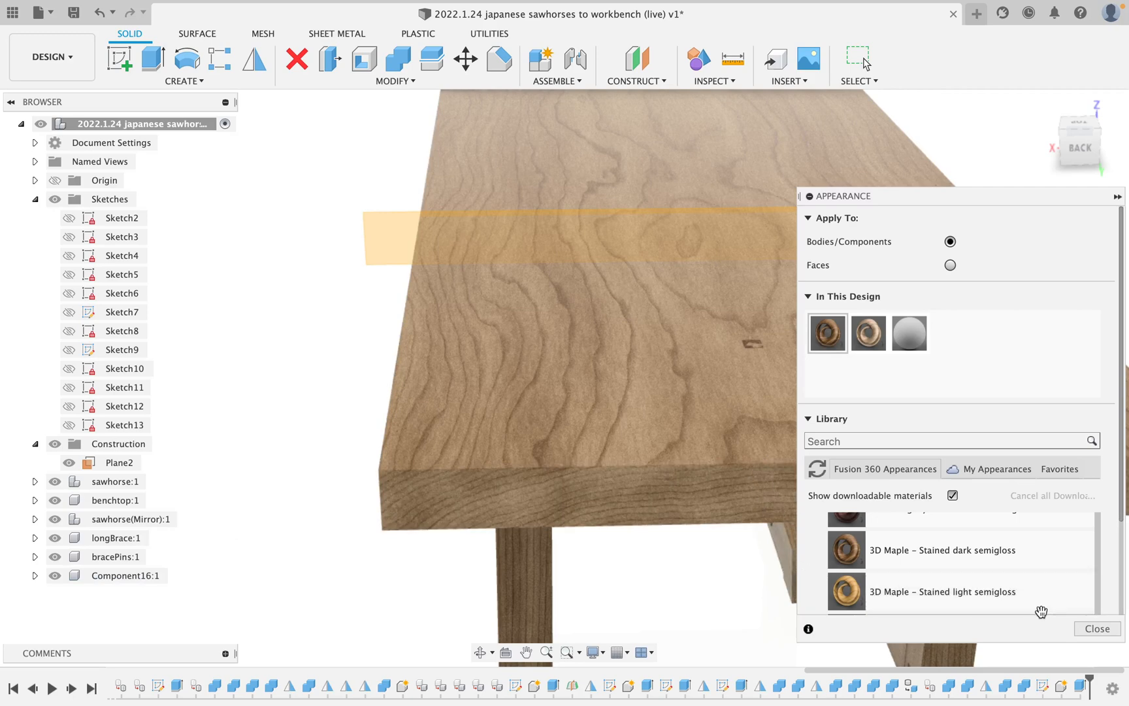
pyautogui.click(1097, 628)
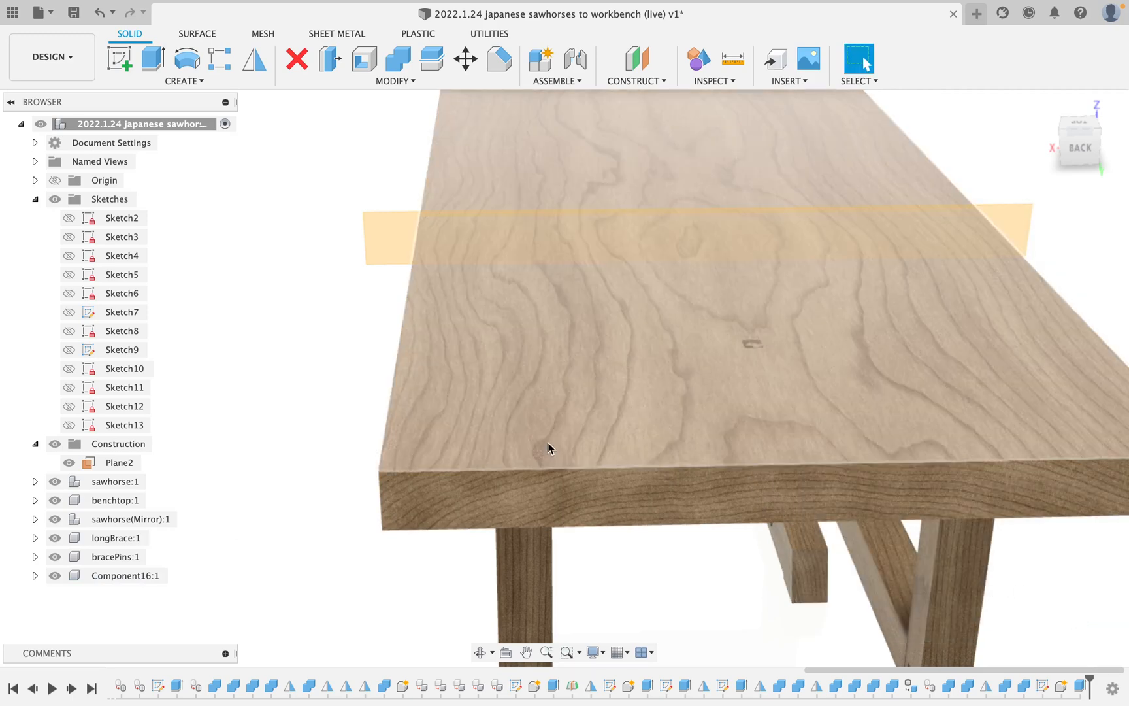
# - Rename the new pin component as topPins
pyautogui.doubleClick(142, 579)
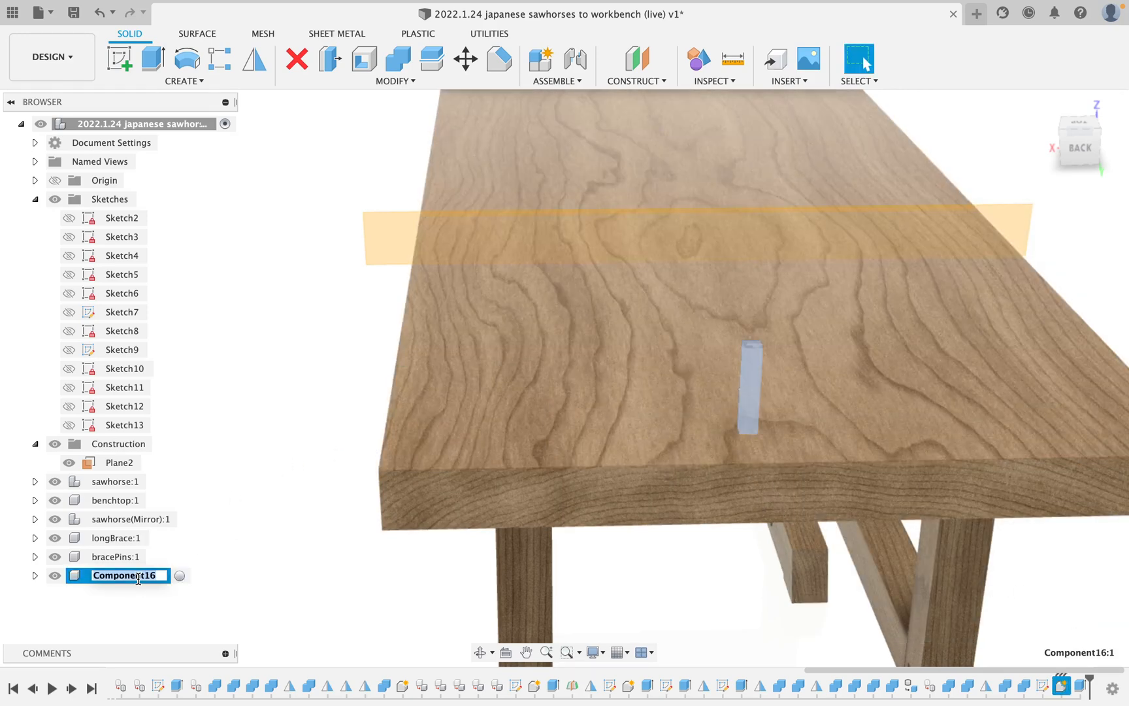
pyautogui.write('top')
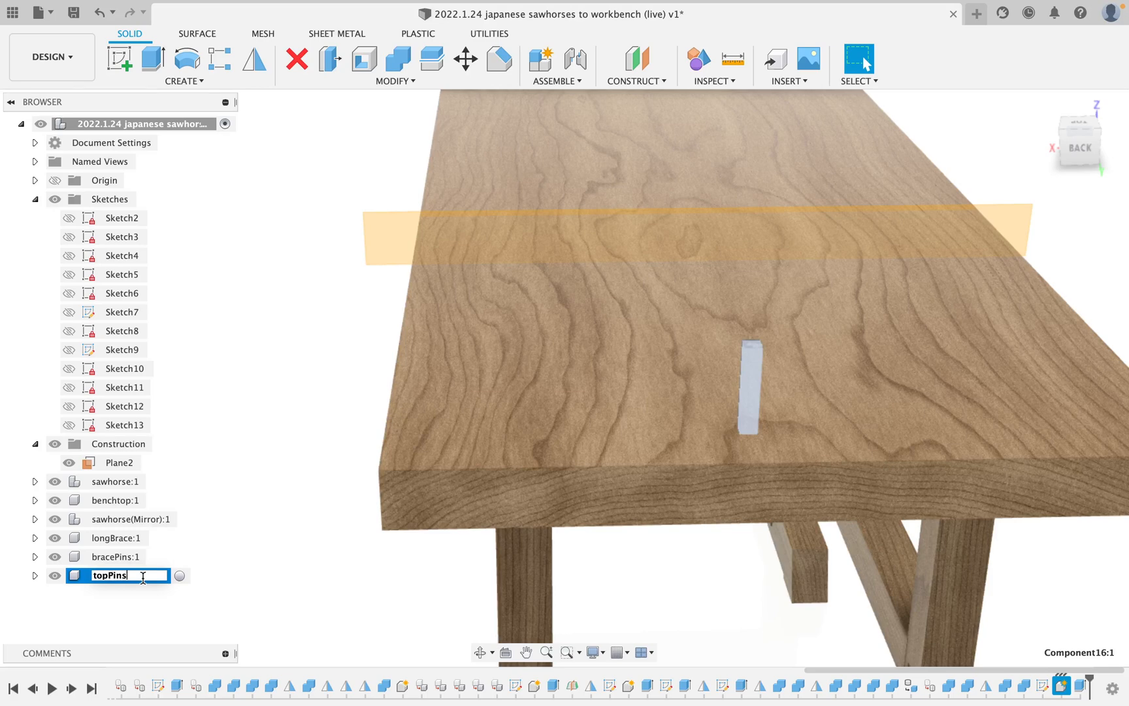
pyautogui.write('Pins')
pyautogui.press('Return')
pyautogui.click(363, 420)
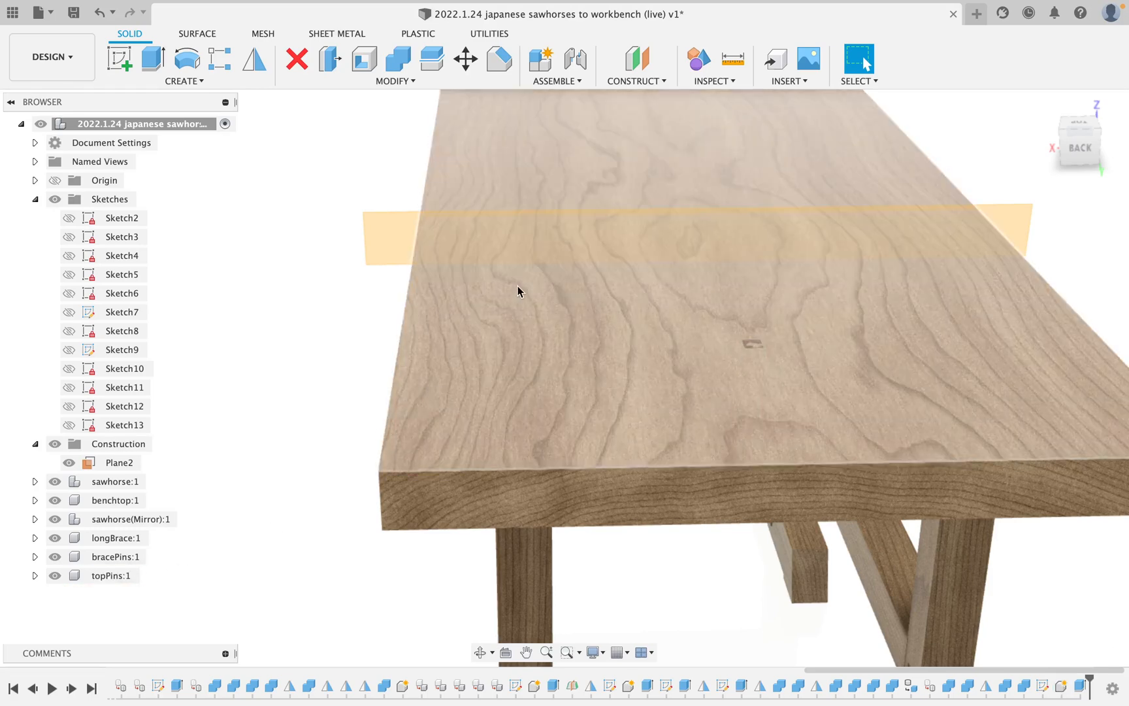
# - Set up a rectangular pattern of the top pin body along the X axis, with a 9 in extent and symmetric direction
pyautogui.click(220, 60)
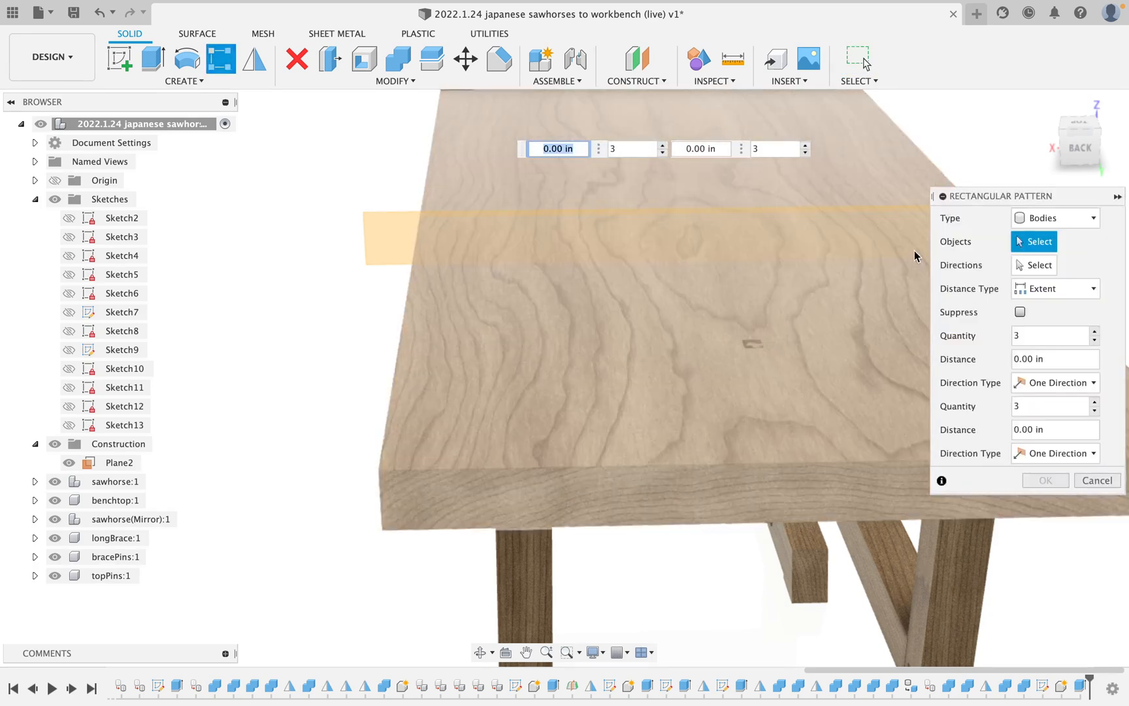
pyautogui.click(758, 344)
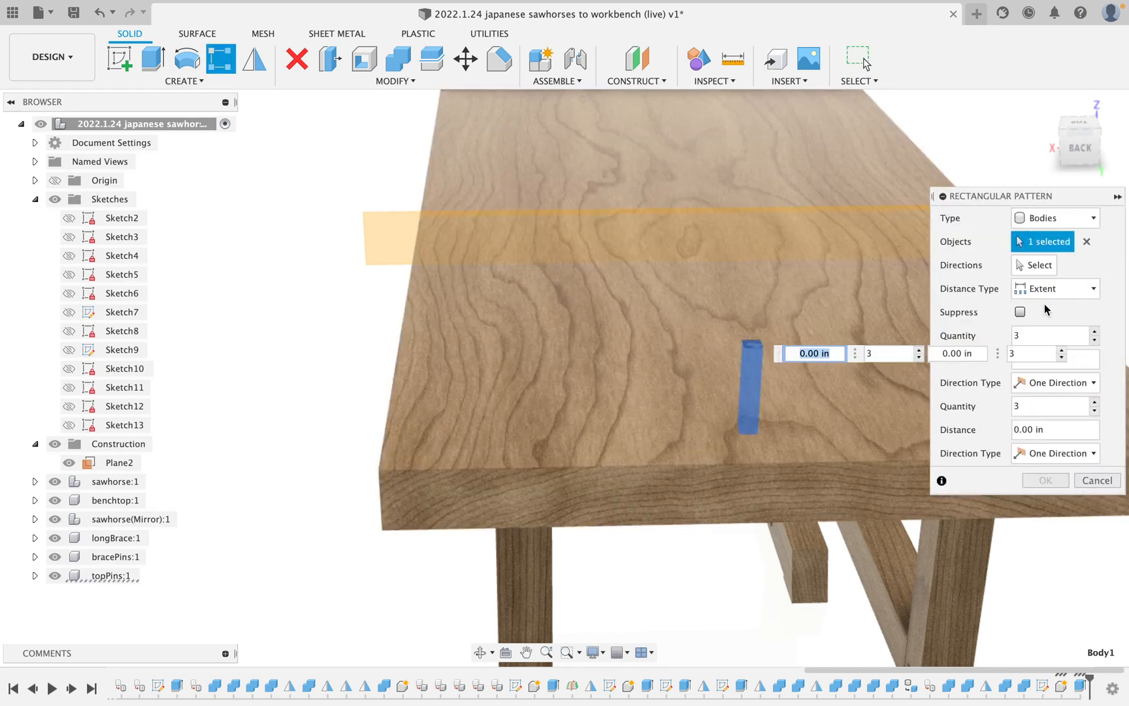
pyautogui.click(1034, 265)
pyautogui.scroll(-5, 867, 363)
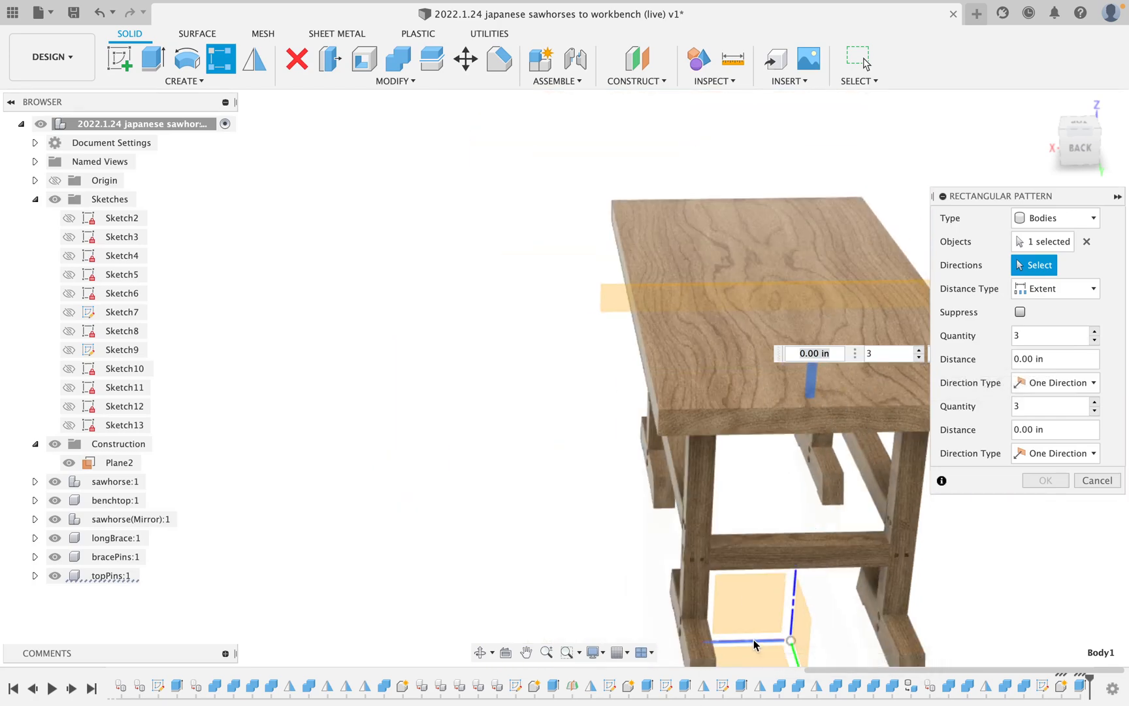
pyautogui.click(753, 638)
pyautogui.moveTo(789, 382); pyautogui.dragTo(711, 401)
pyautogui.press('Tab')
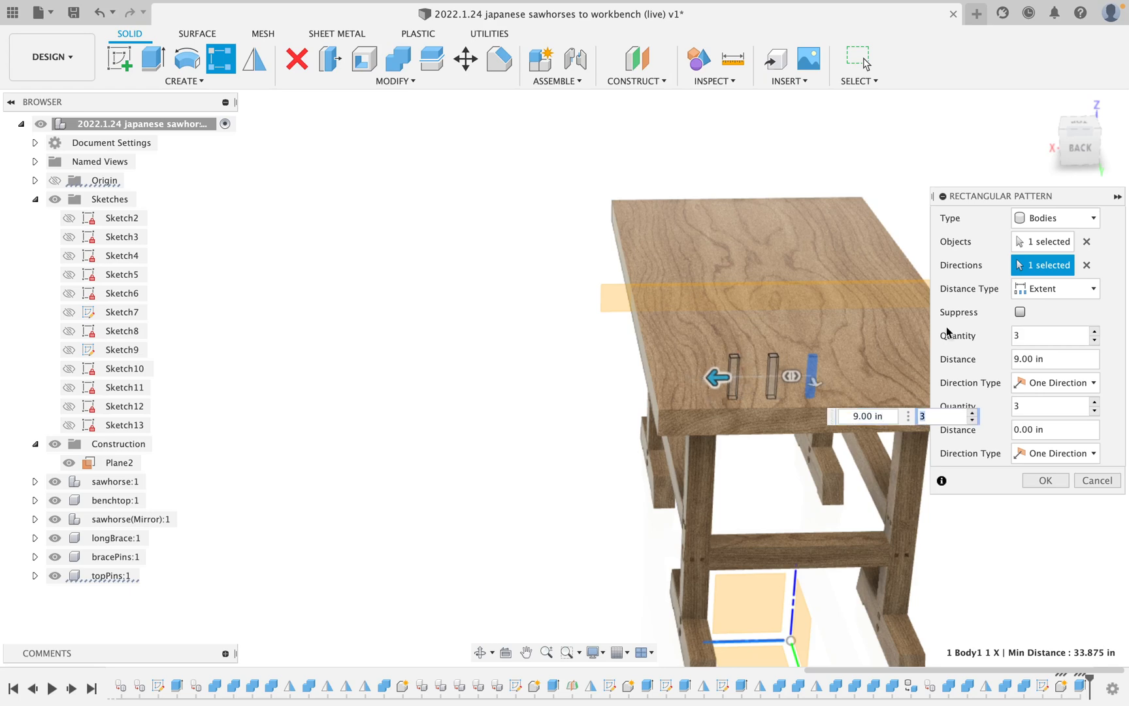
pyautogui.click(1065, 383)
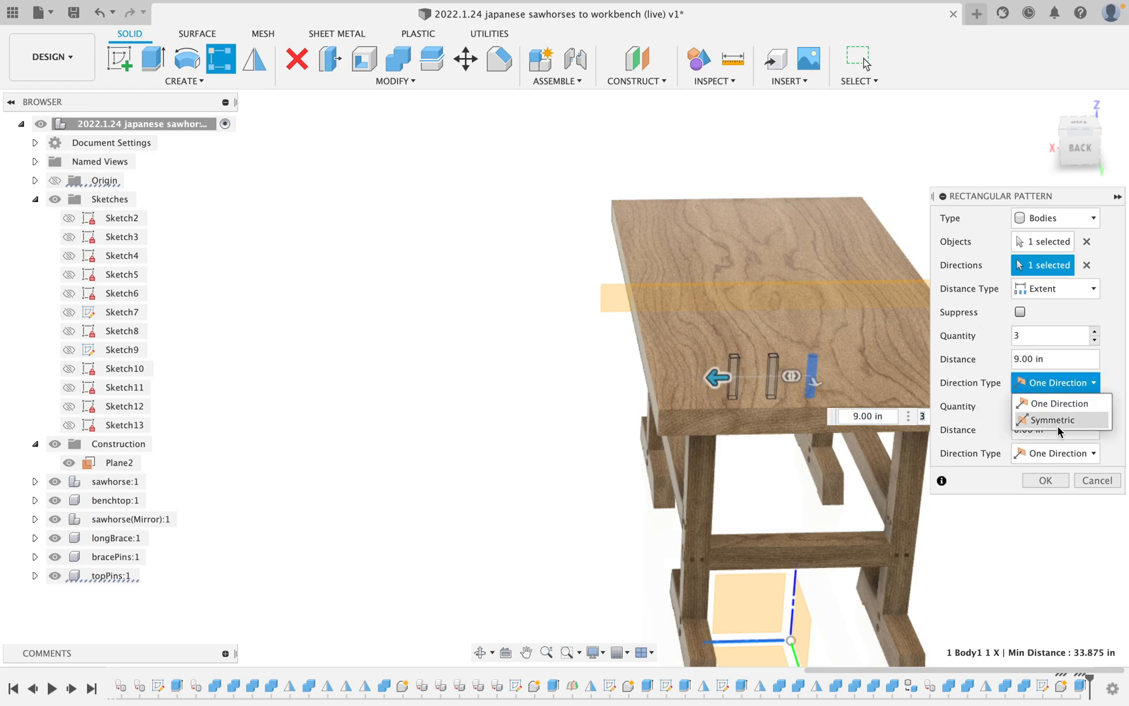
pyautogui.click(1058, 418)
pyautogui.scroll(5, 855, 380)
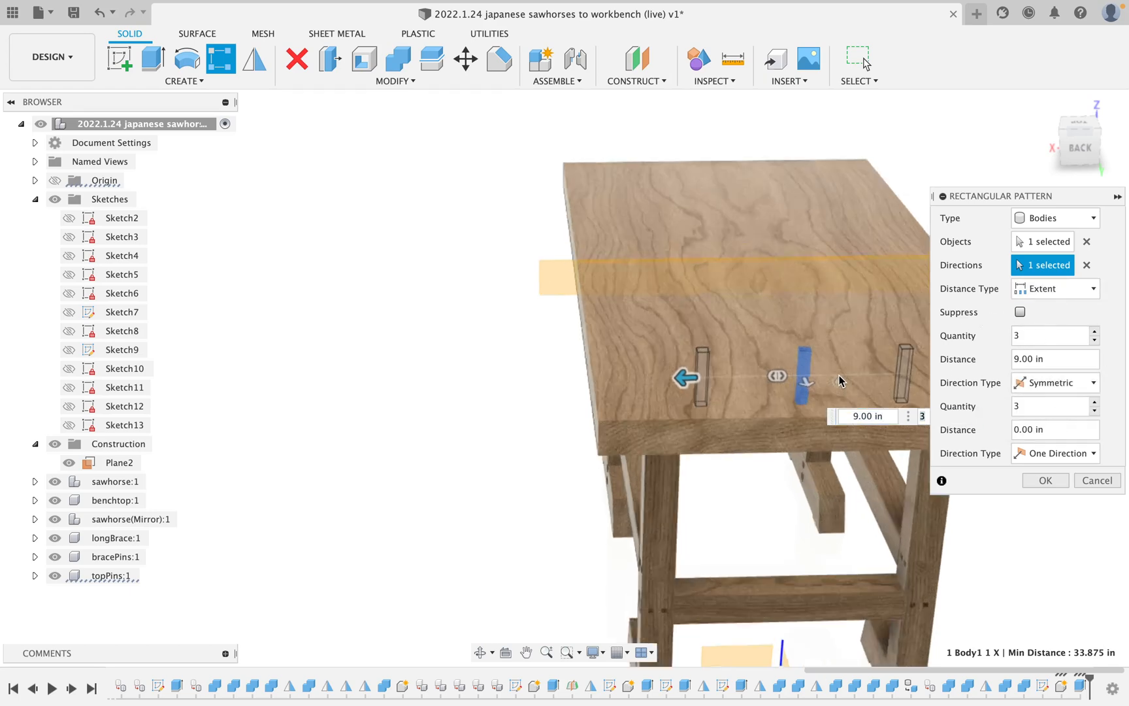
pyautogui.keyDown('shift'); pyautogui.moveTo(886, 374); pyautogui.dragTo(877, 384, button='middle'); pyautogui.keyUp('shift')
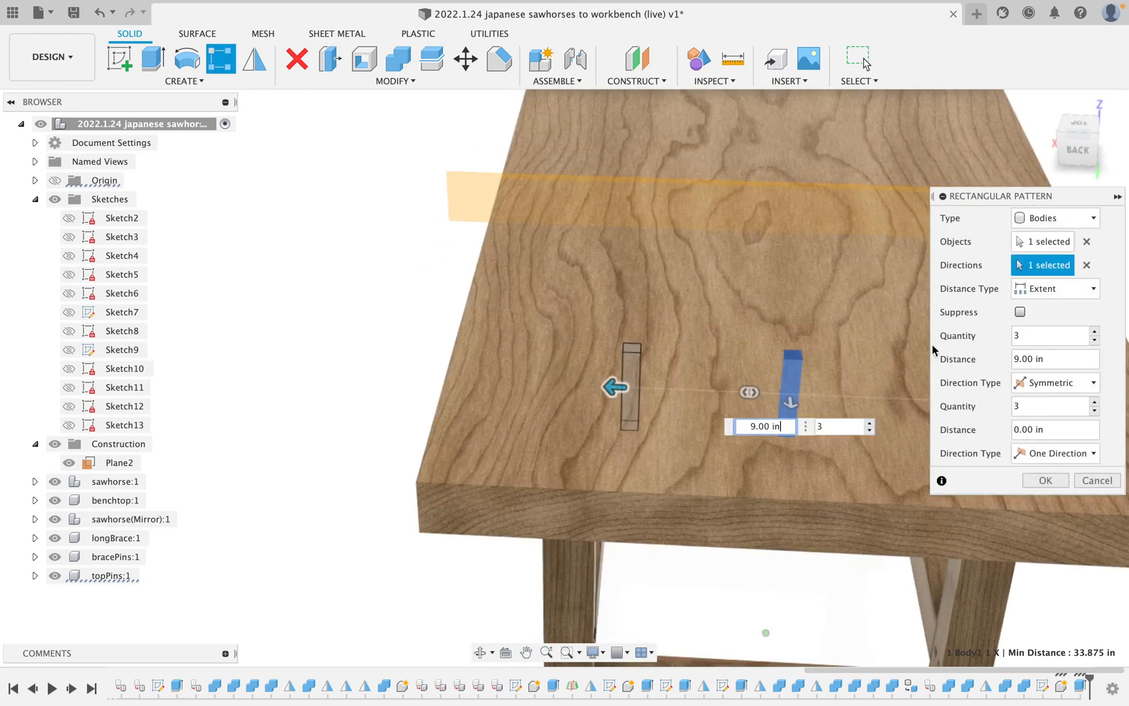
# - Set the pin pattern to 5 copies with a 16 in extent across the beam and create it
pyautogui.click(1095, 331)
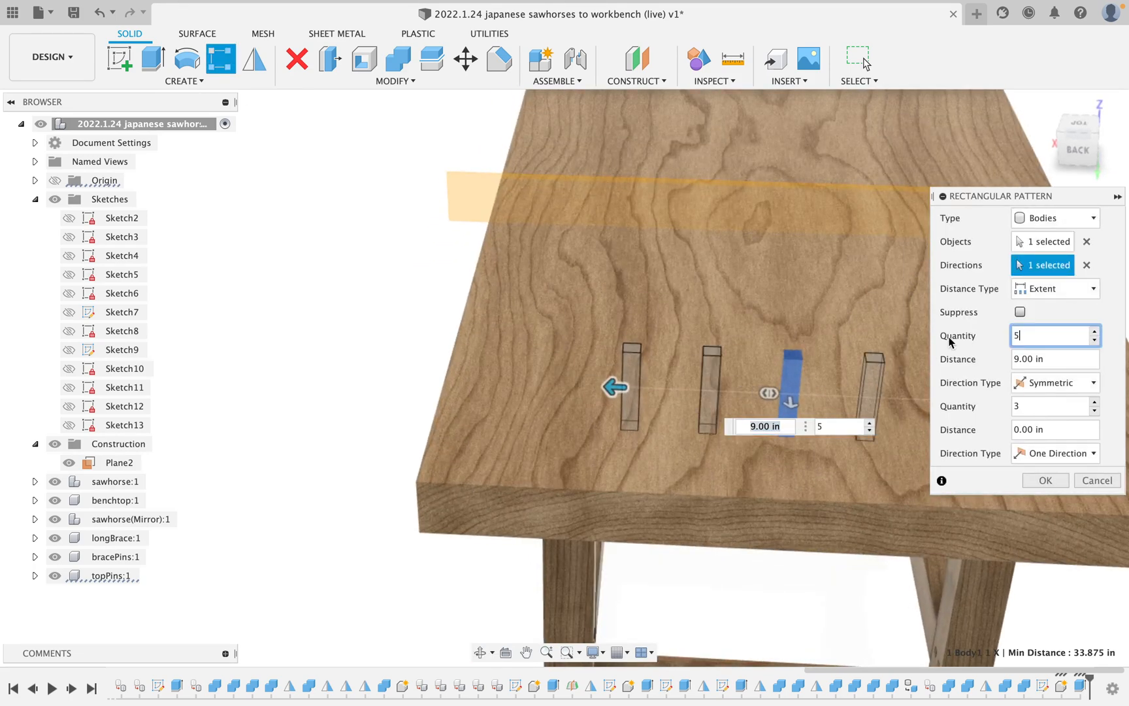
pyautogui.scroll(5, 877, 368)
pyautogui.moveTo(858, 346); pyautogui.dragTo(849, 282, button='middle')
pyautogui.scroll(-5, 824, 294)
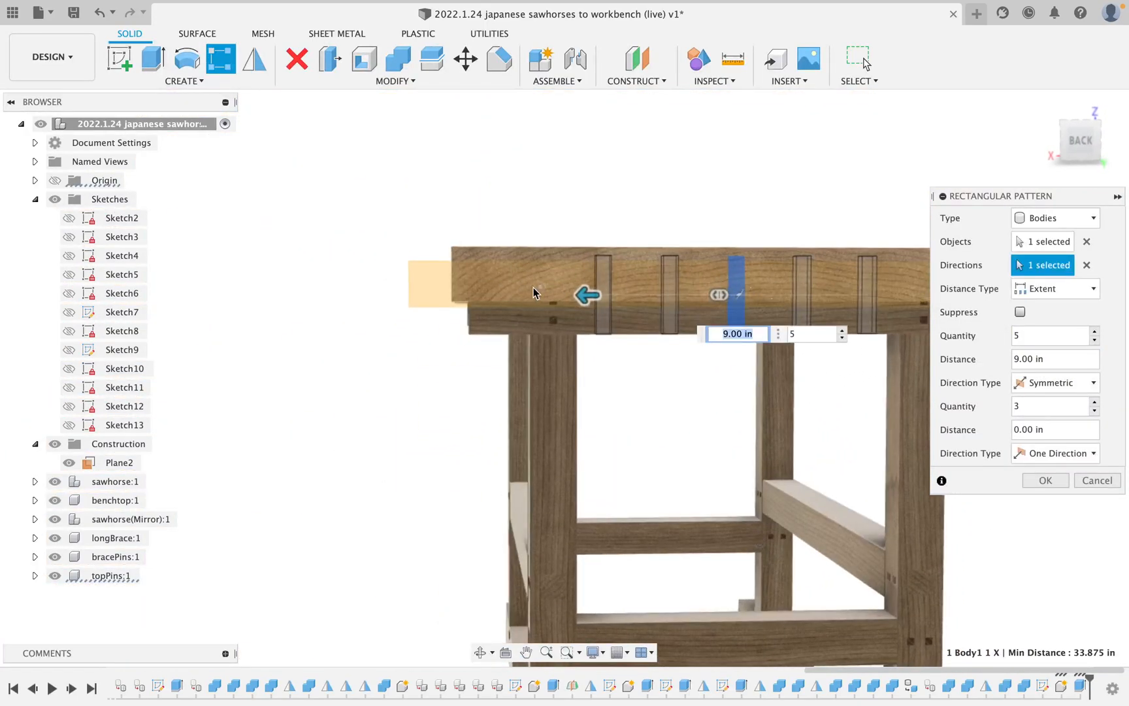
pyautogui.moveTo(583, 299); pyautogui.dragTo(484, 302)
pyautogui.scroll(-3, 615, 230)
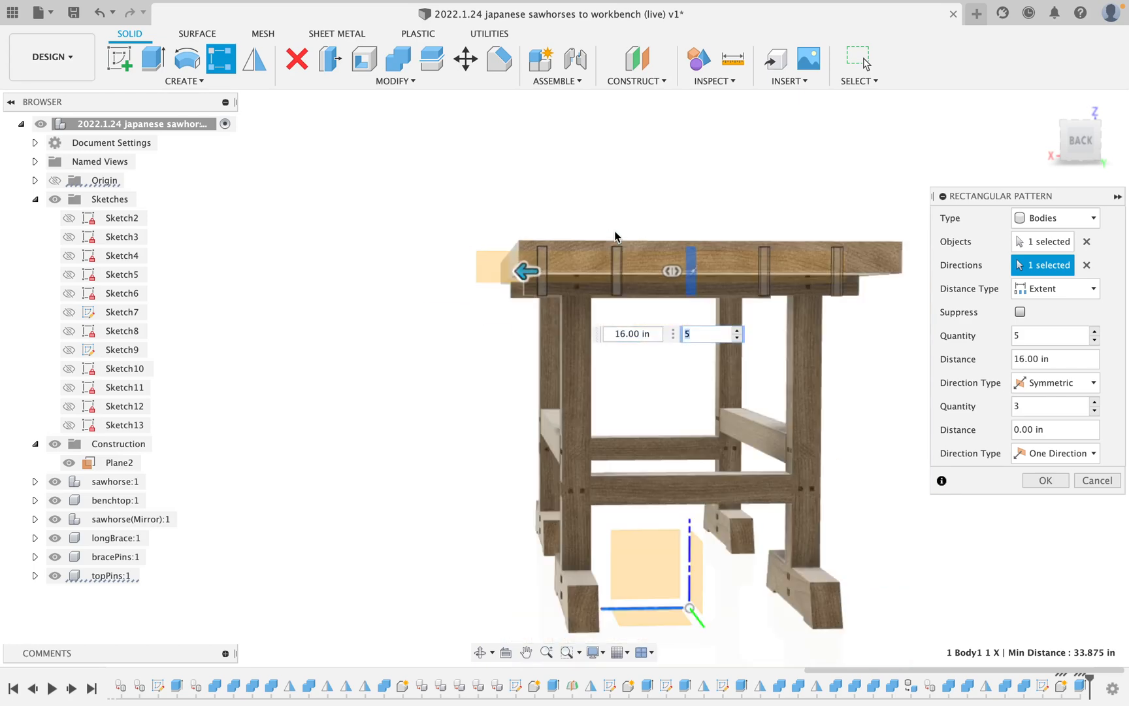
pyautogui.moveTo(614, 230)
pyautogui.keyDown('shift'); pyautogui.mouseDown(button='middle')
pyautogui.moveTo(592, 270)
pyautogui.moveTo(604, 242)
pyautogui.mouseUp(button='middle'); pyautogui.keyUp('shift')
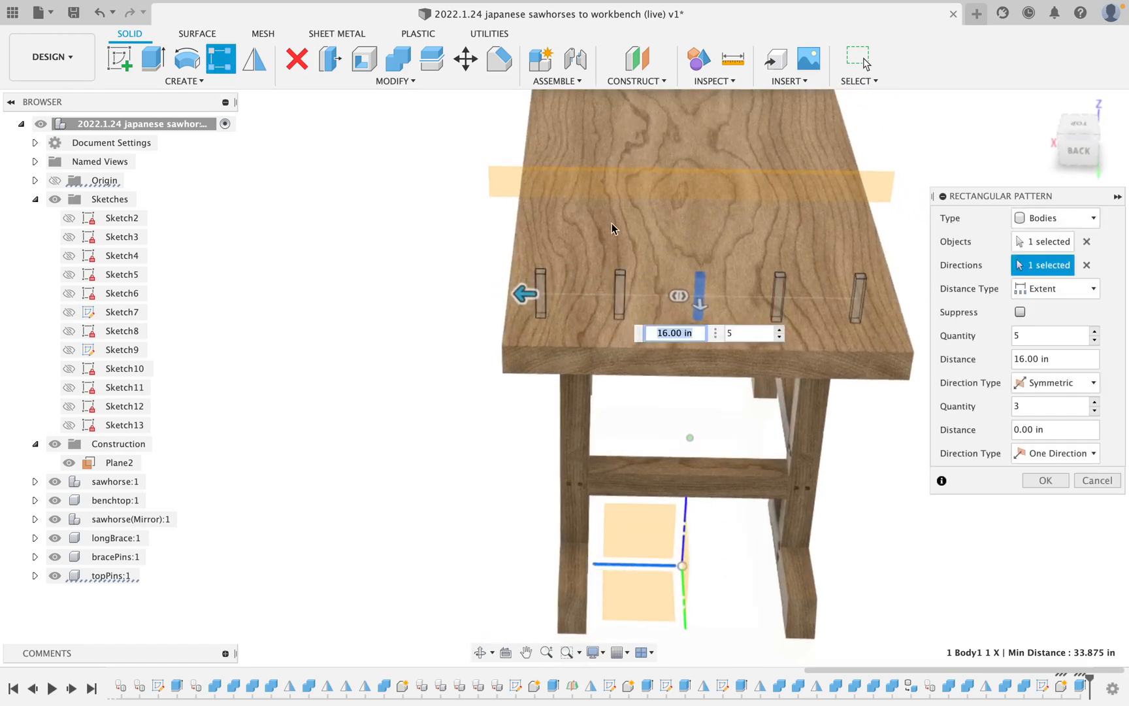
pyautogui.keyDown('shift'); pyautogui.moveTo(711, 280); pyautogui.dragTo(689, 250, button='middle'); pyautogui.keyUp('shift')
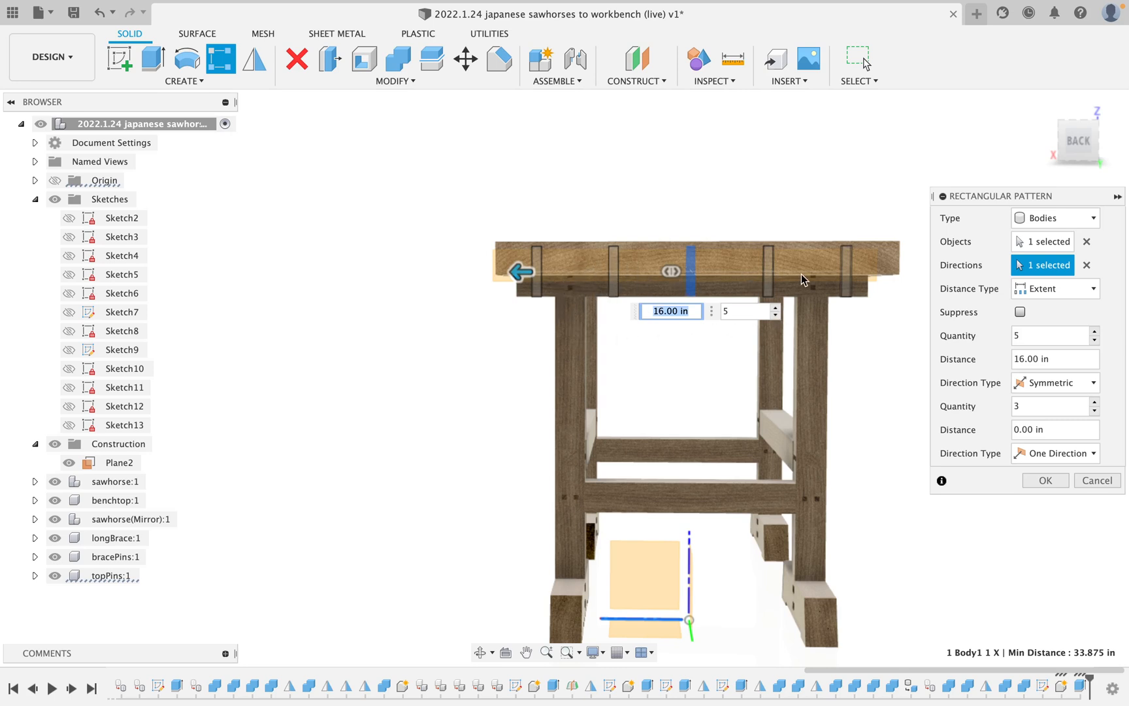
pyautogui.moveTo(730, 258)
pyautogui.keyDown('shift'); pyautogui.mouseDown(button='middle')
pyautogui.moveTo(719, 288)
pyautogui.moveTo(727, 278)
pyautogui.mouseUp(button='middle'); pyautogui.keyUp('shift')
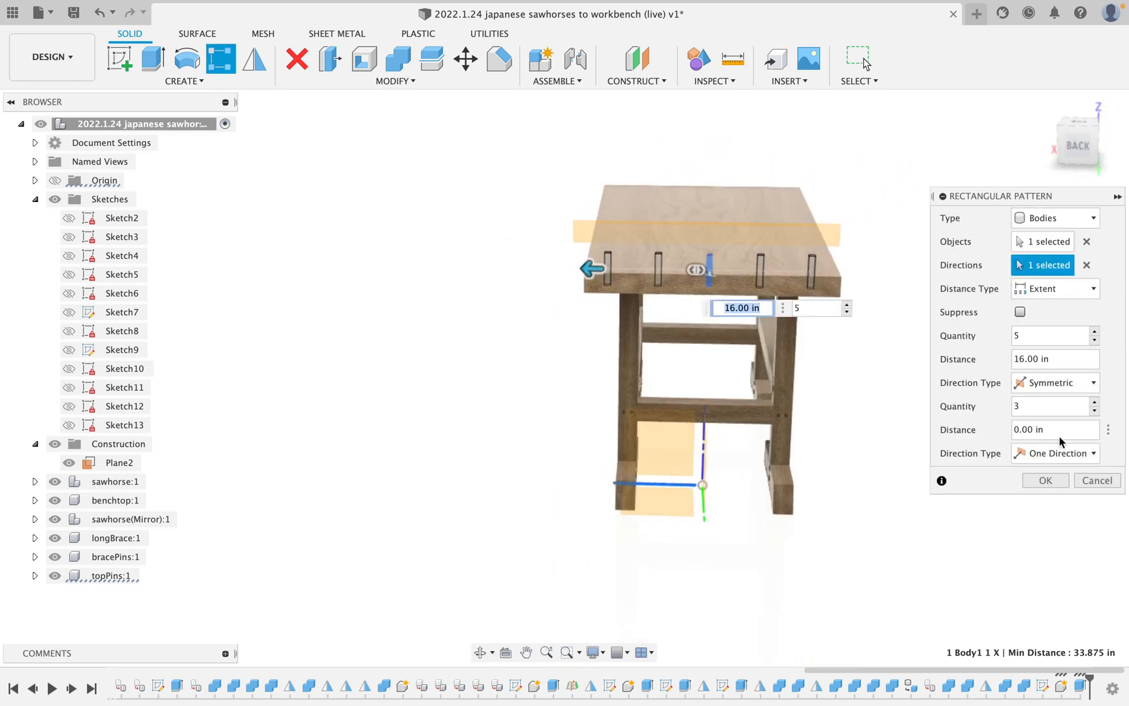
pyautogui.click(1046, 481)
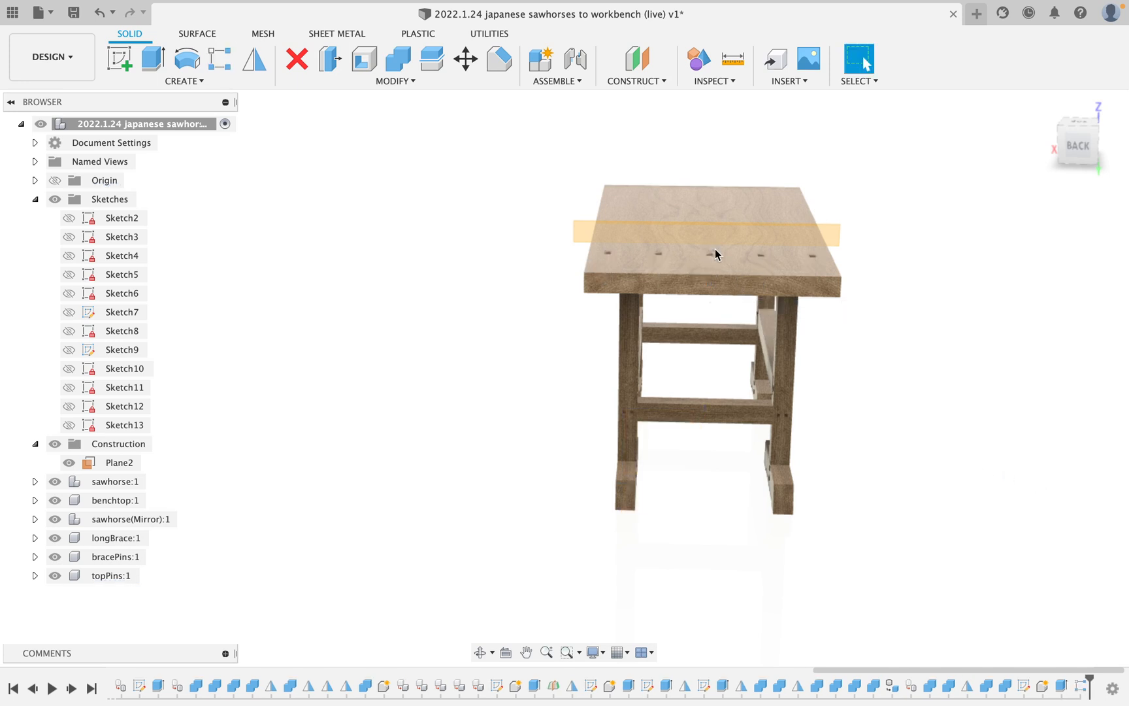
# - Examine the row of pins in the benchtop and the sawhorse joinery below from several angles
pyautogui.scroll(5, 733, 329)
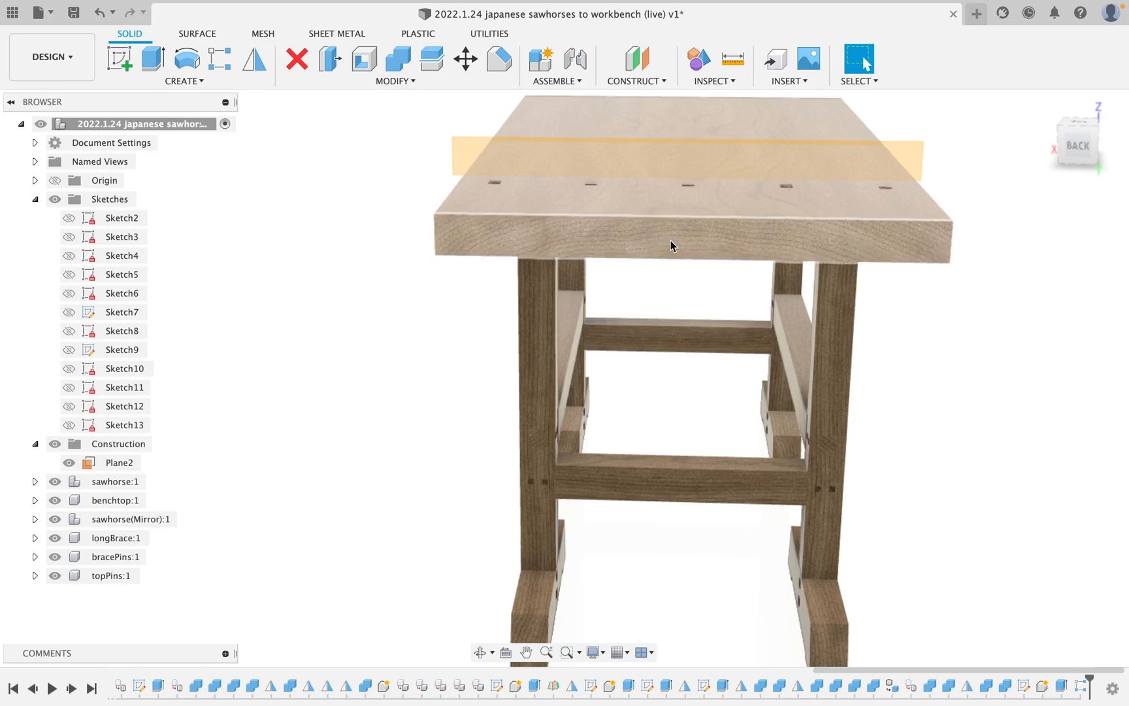
pyautogui.press('F4')
pyautogui.moveTo(760, 296); pyautogui.dragTo(700, 282)
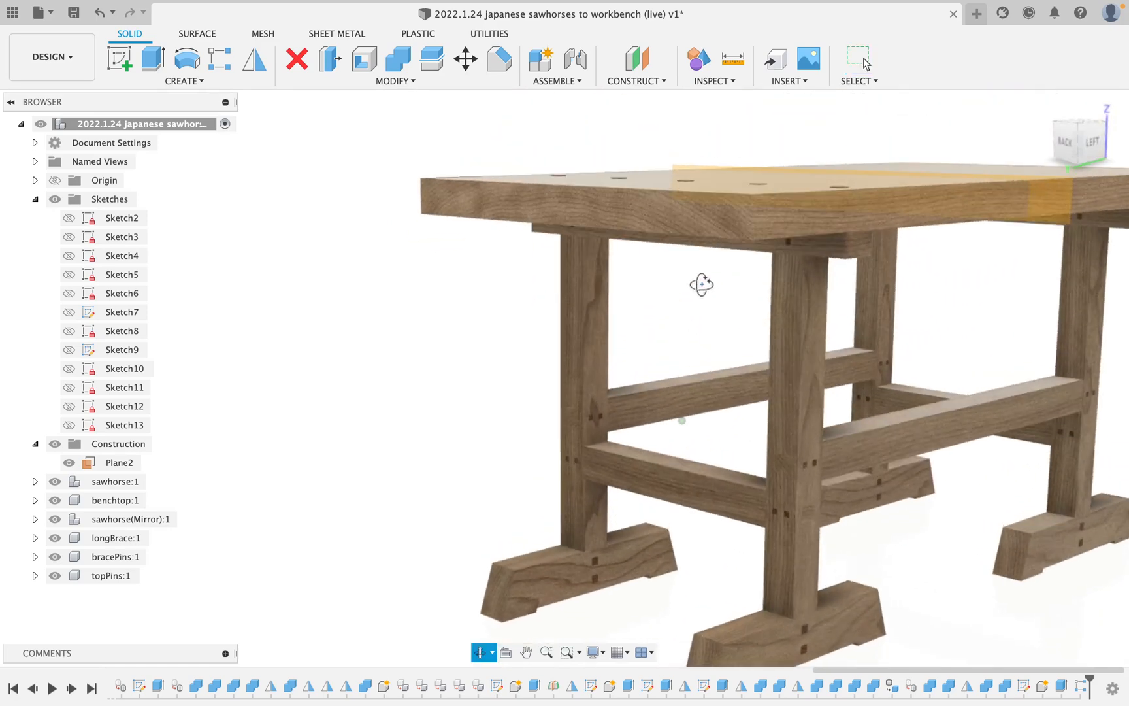
pyautogui.press('Escape')
pyautogui.scroll(-5, 701, 289)
pyautogui.press('F4')
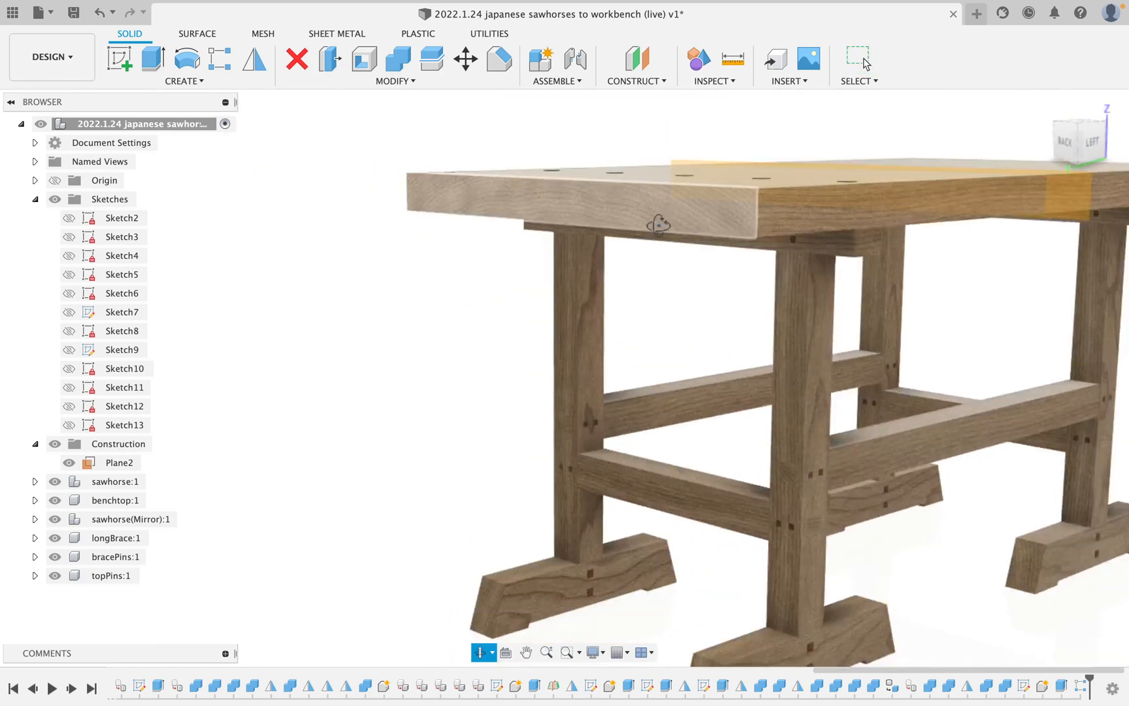
pyautogui.moveTo(660, 222); pyautogui.dragTo(662, 268)
pyautogui.scroll(3, 662, 267)
pyautogui.scroll(-5, 662, 267)
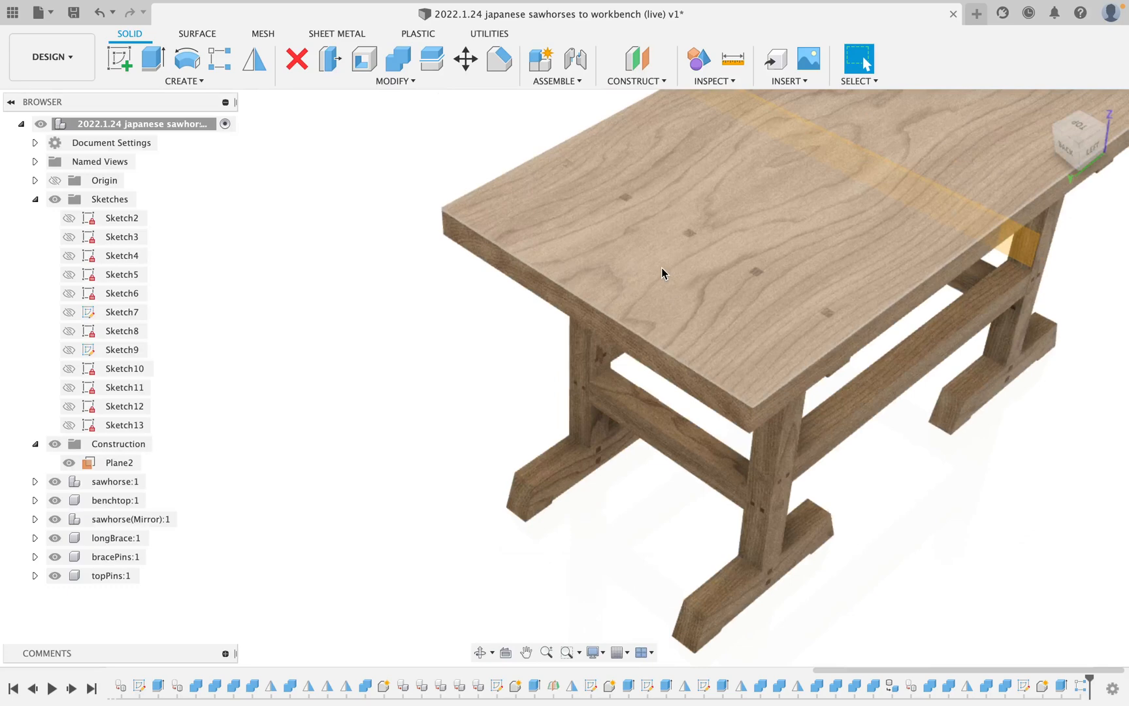
pyautogui.keyDown('shift'); pyautogui.moveTo(661, 267); pyautogui.dragTo(688, 245, button='middle'); pyautogui.keyUp('shift')
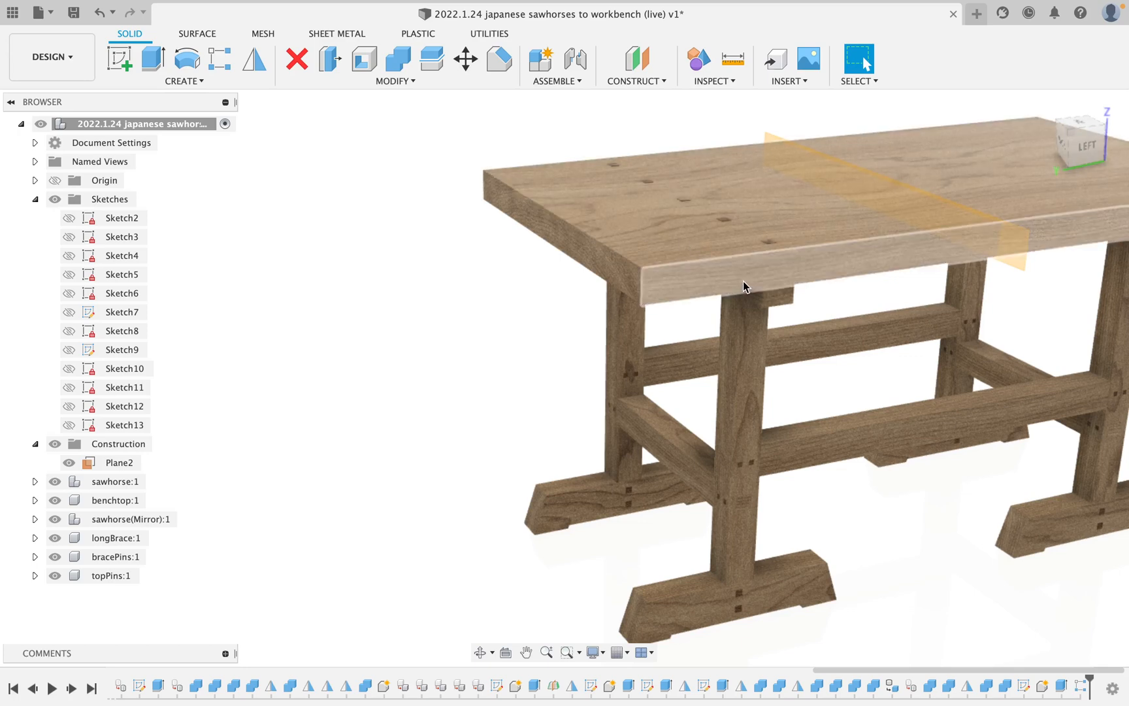
pyautogui.scroll(1, 706, 247)
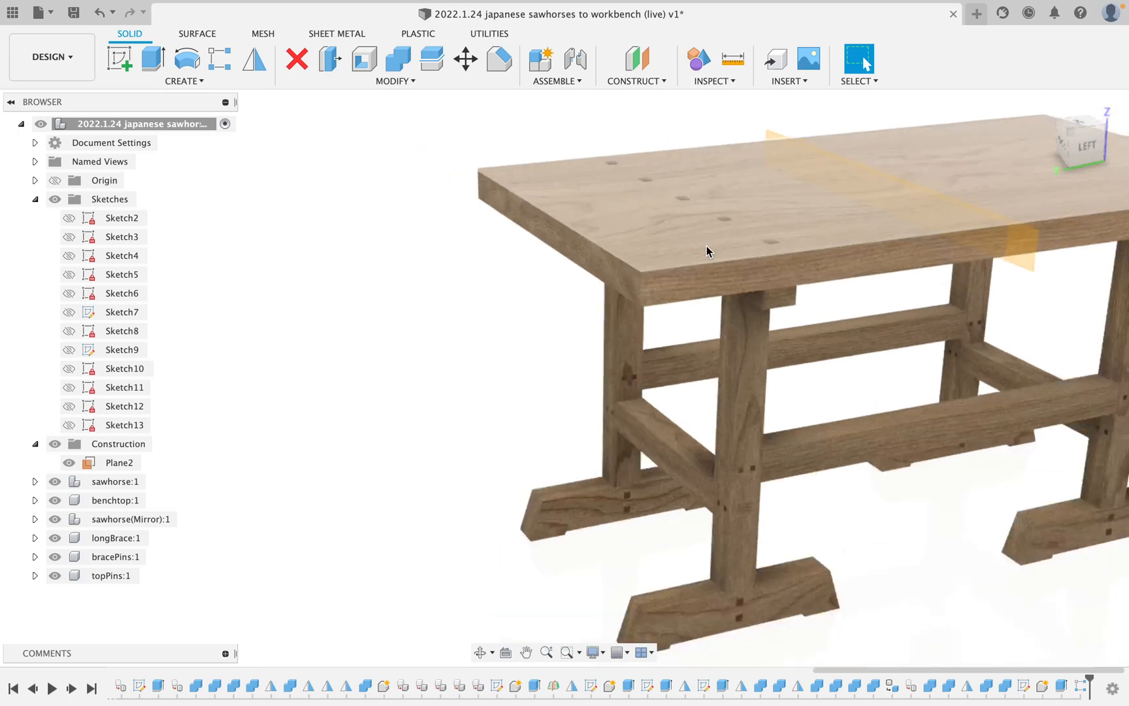
pyautogui.keyDown('shift'); pyautogui.moveTo(569, 219); pyautogui.dragTo(578, 330, button='middle'); pyautogui.keyUp('shift')
pyautogui.scroll(-3, 643, 226)
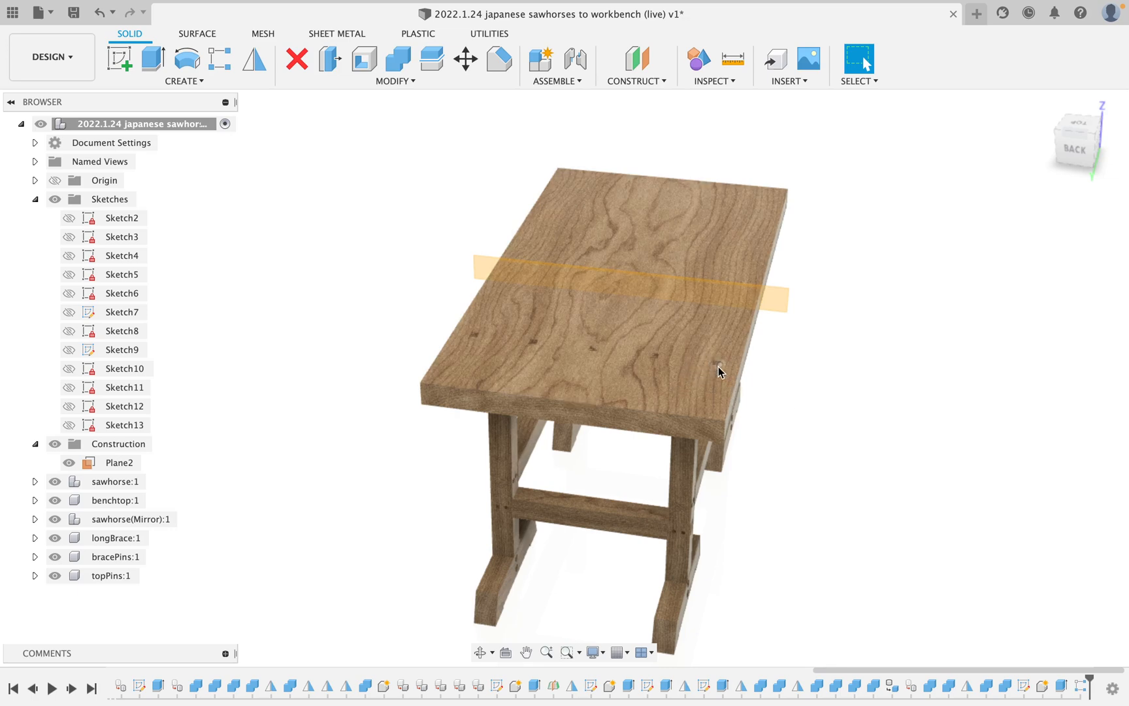
pyautogui.scroll(5, 718, 367)
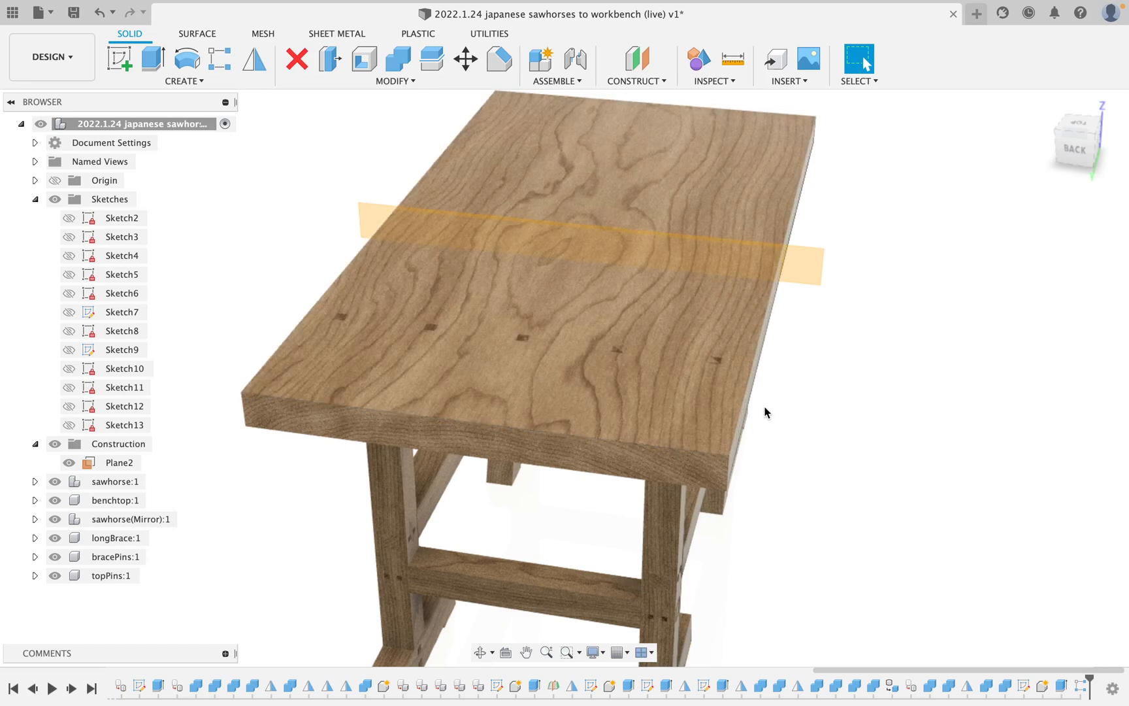
pyautogui.keyDown('shift'); pyautogui.moveTo(746, 379); pyautogui.dragTo(680, 351, button='middle'); pyautogui.keyUp('shift')
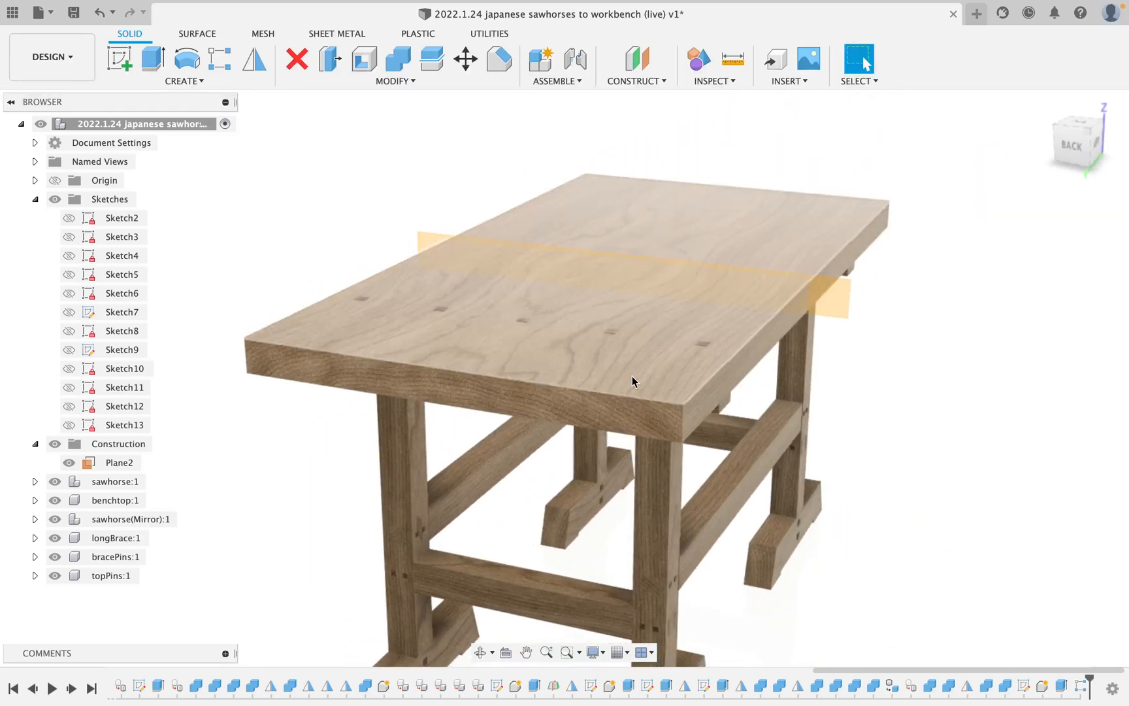
pyautogui.scroll(-3, 612, 321)
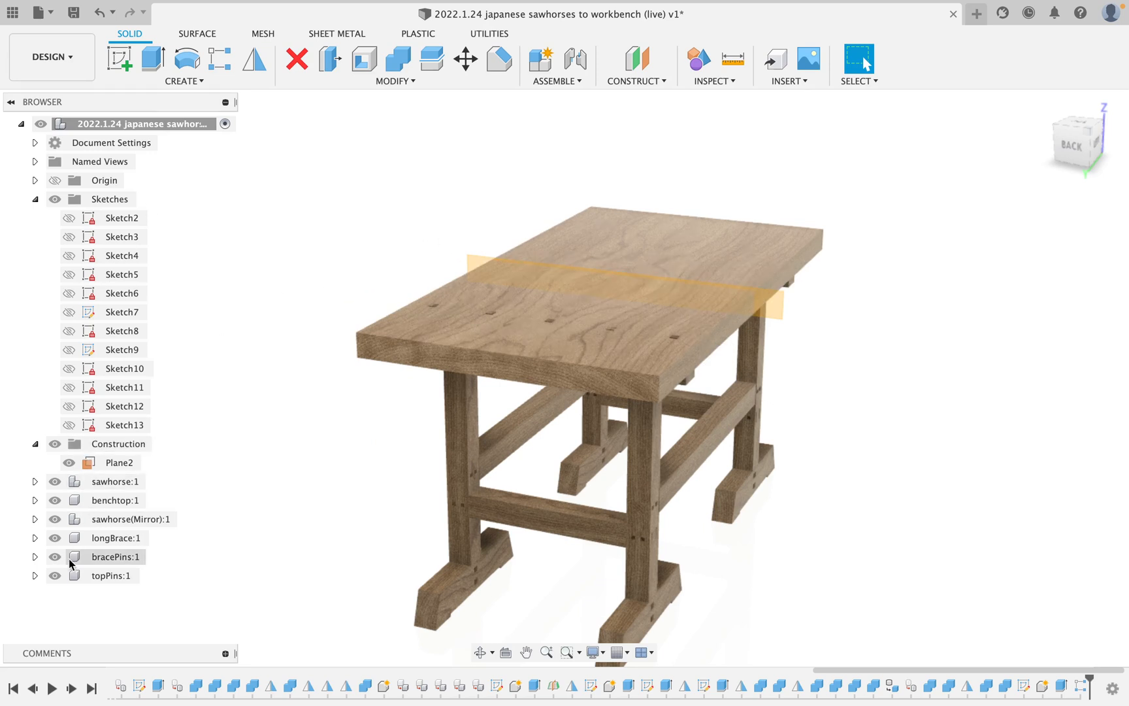
# - Mirror the five top pin bodies across the construction plane Plane2 as new bodies
pyautogui.click(255, 59)
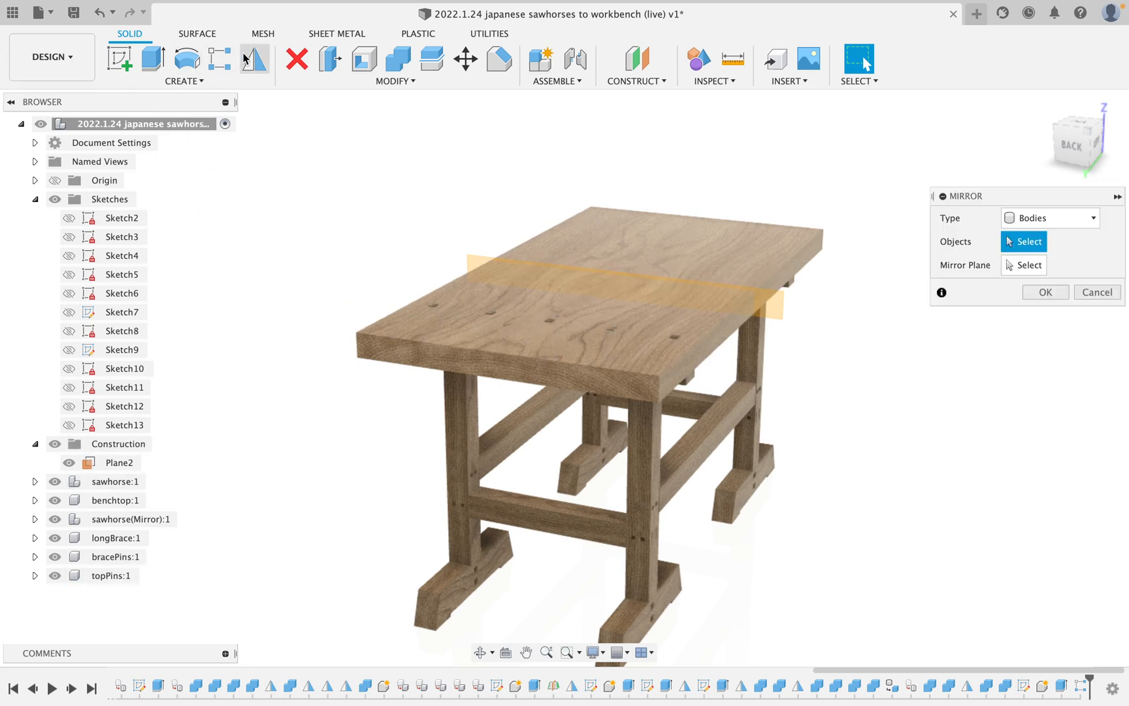
pyautogui.click(35, 575)
pyautogui.click(49, 613)
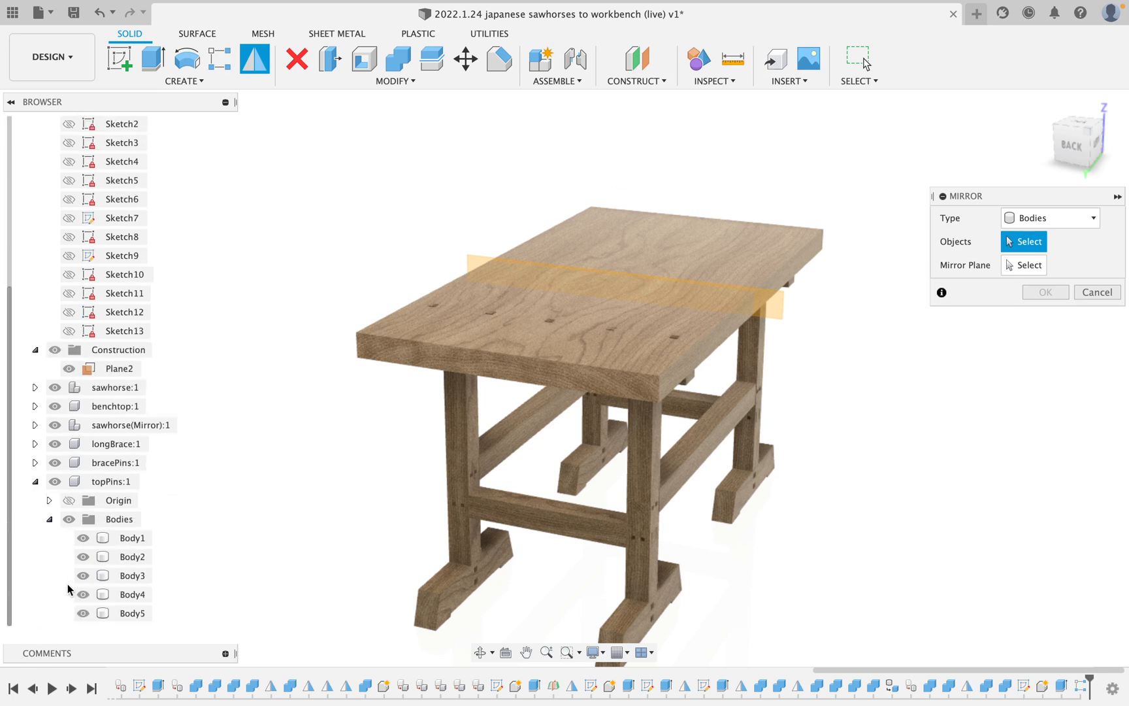
pyautogui.click(127, 539)
pyautogui.keyDown('shift'); pyautogui.click(133, 612); pyautogui.keyUp('shift')
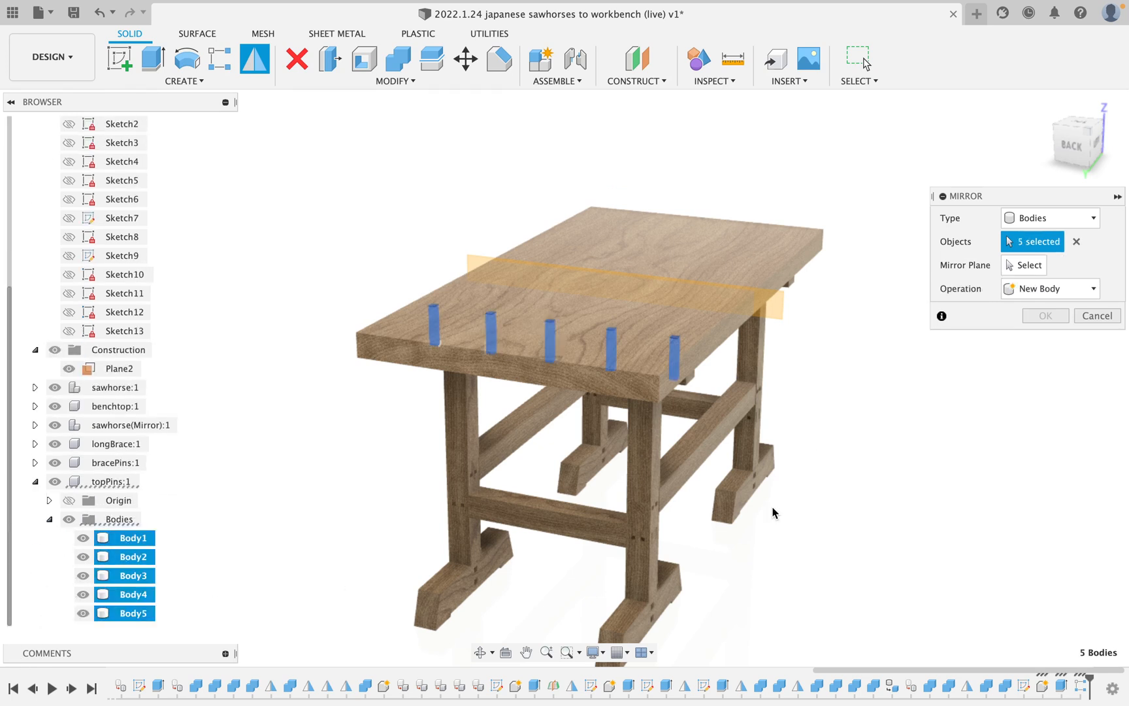
pyautogui.click(1025, 265)
pyautogui.click(776, 309)
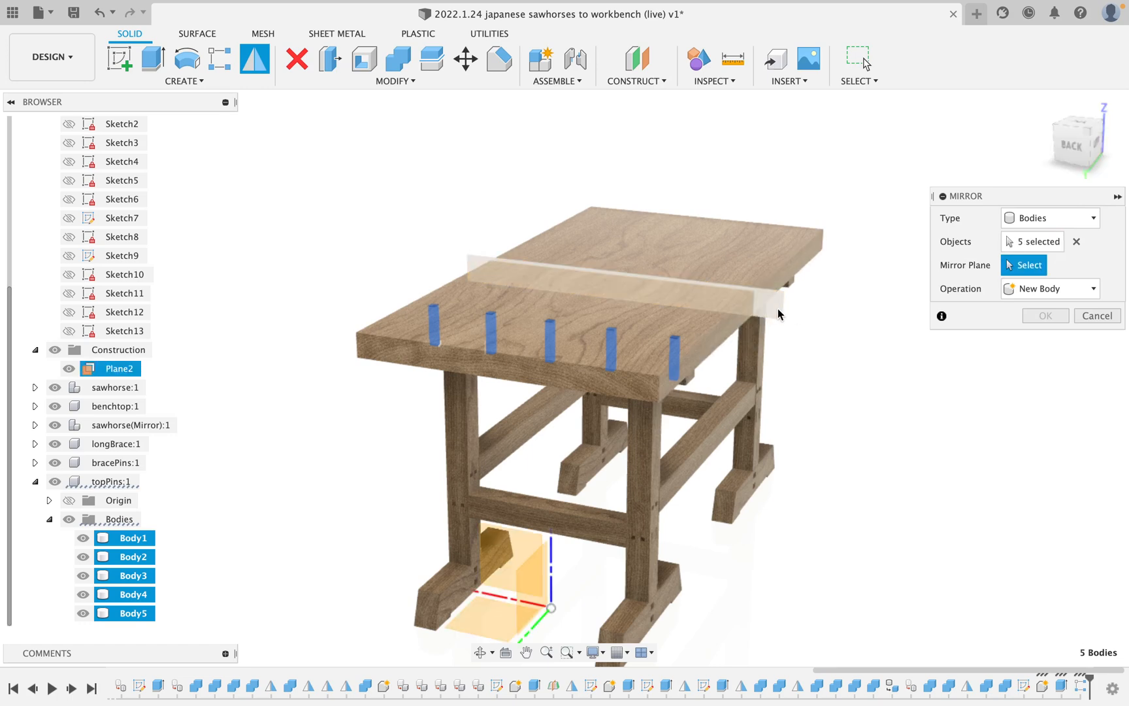
pyautogui.click(1031, 317)
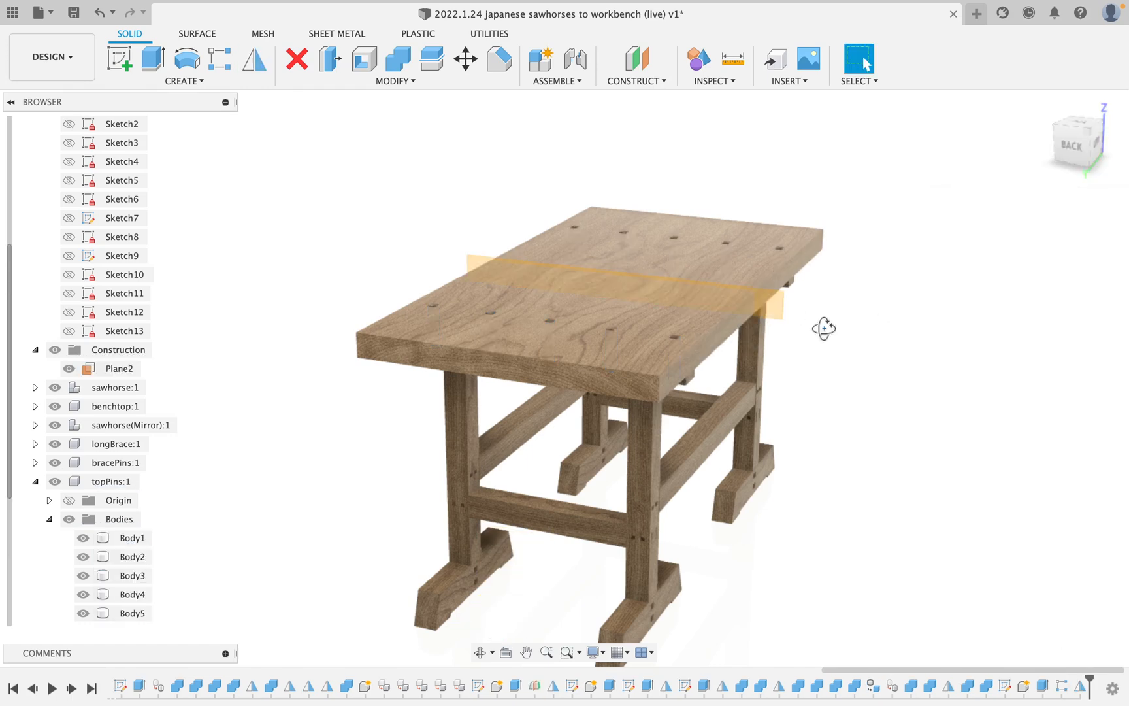
# - Cut the ten top pin bodies out of the benchtop with Combine, keeping the tool bodies
pyautogui.keyDown('shift'); pyautogui.moveTo(823, 325); pyautogui.dragTo(771, 314, button='middle'); pyautogui.keyUp('shift')
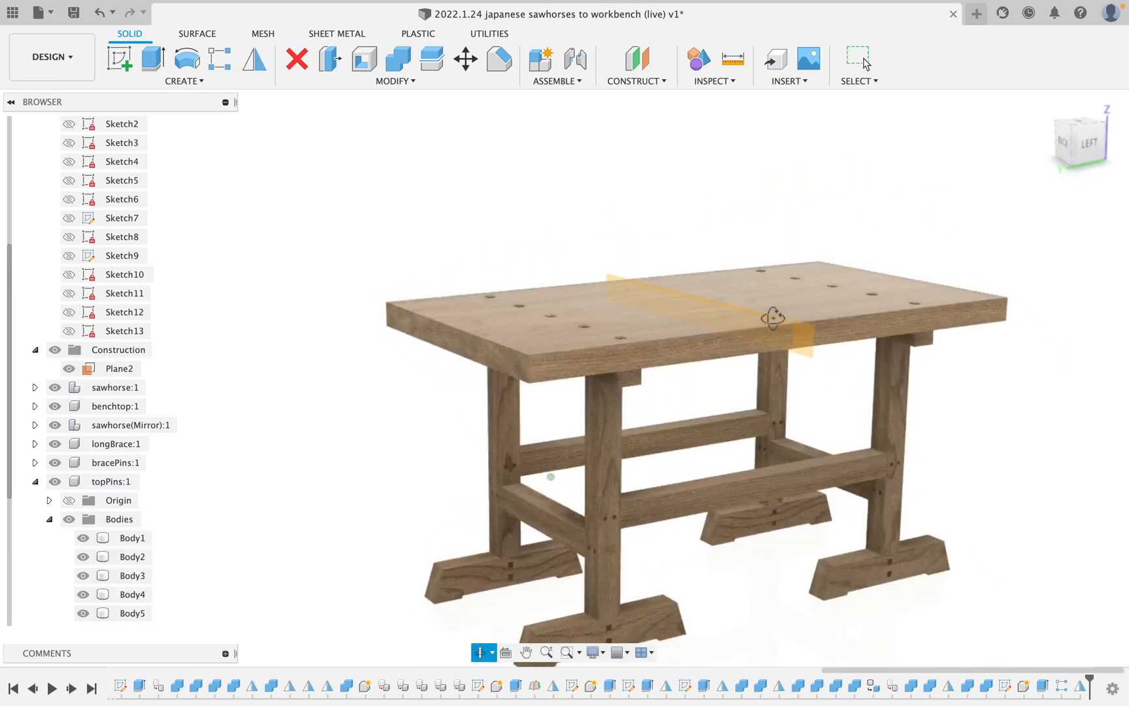
pyautogui.click(399, 52)
pyautogui.click(632, 315)
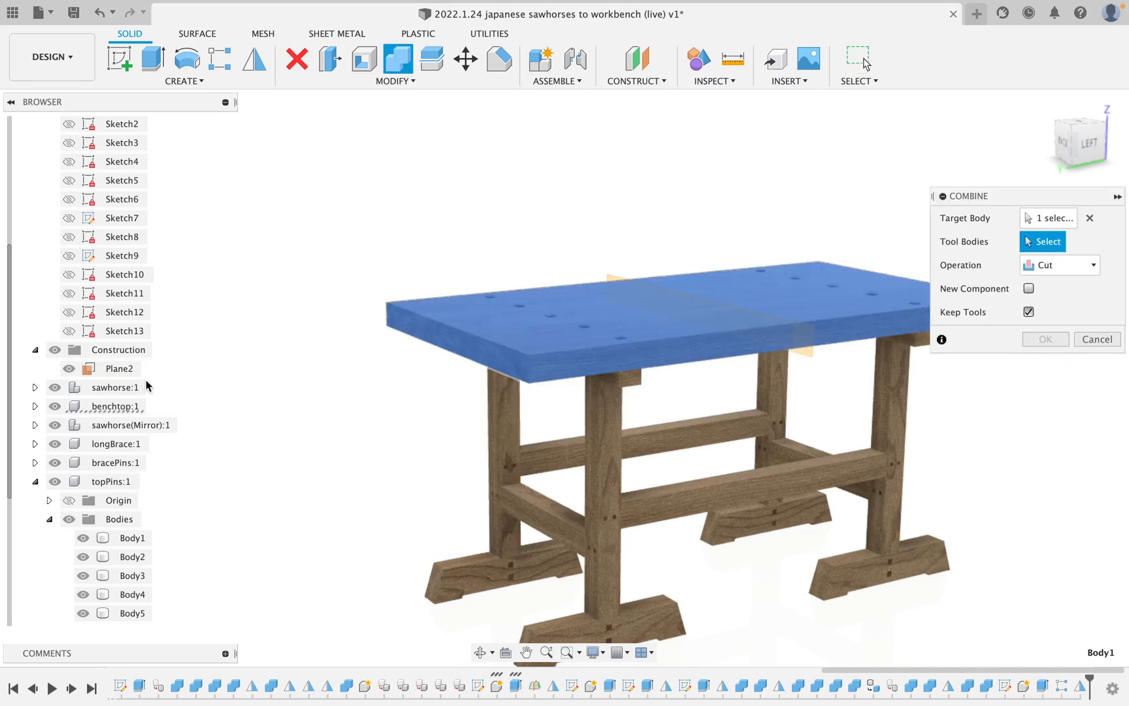
pyautogui.click(131, 537)
pyautogui.scroll(-3, 130, 535)
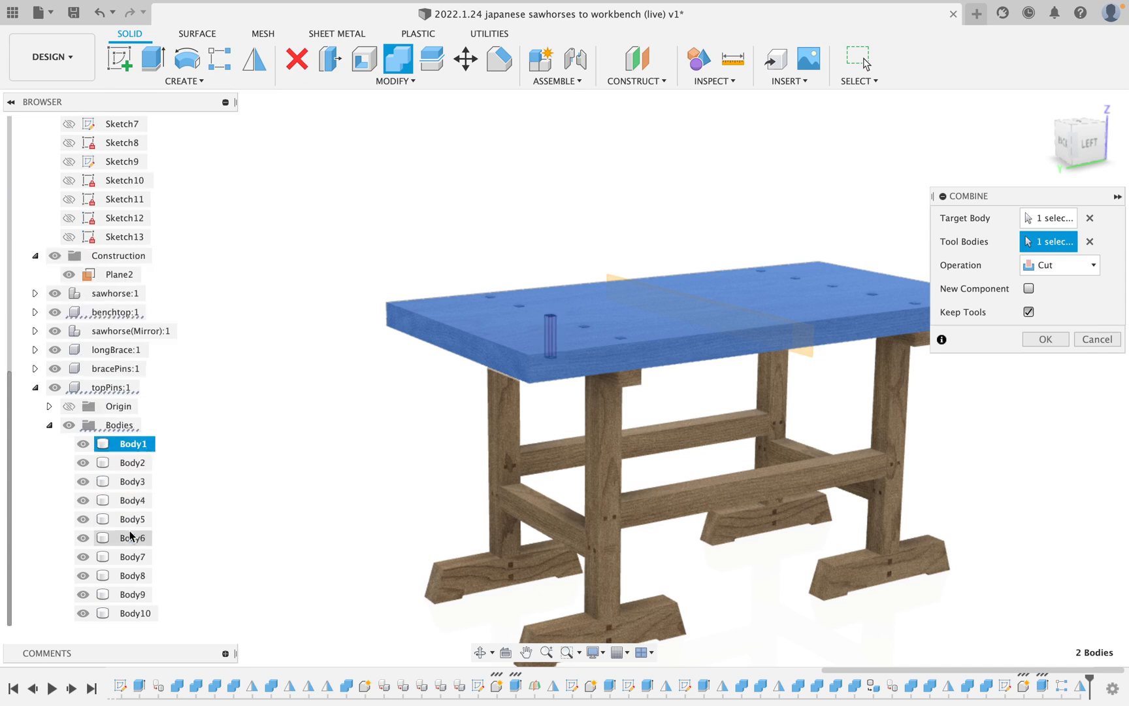
pyautogui.keyDown('shift'); pyautogui.click(133, 612); pyautogui.keyUp('shift')
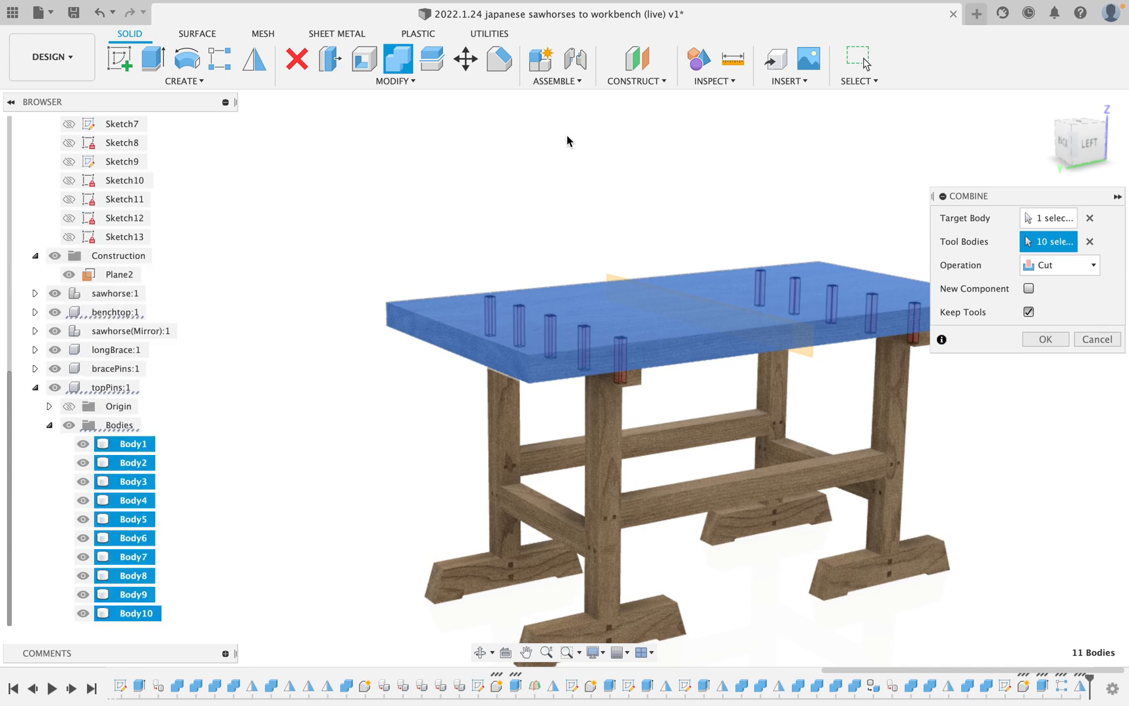
pyautogui.click(1040, 338)
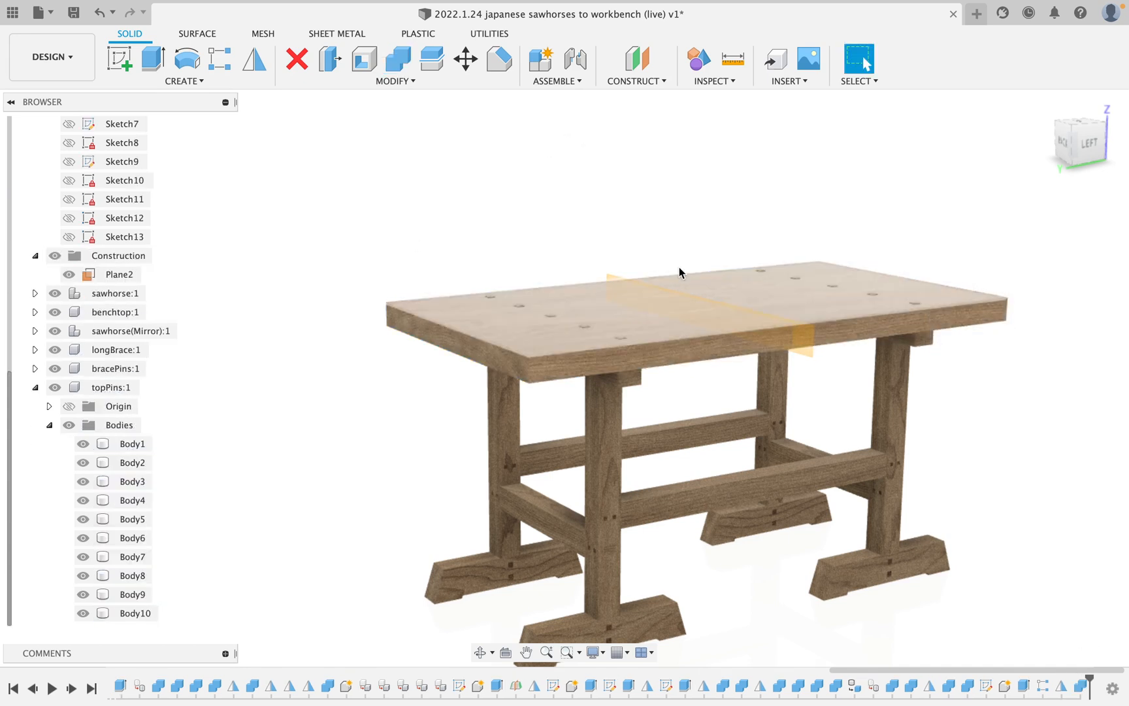
# - Cut the ten top pin bodies out of the first sawhorse's top beam with Combine, keeping the tool bodies
pyautogui.click(401, 60)
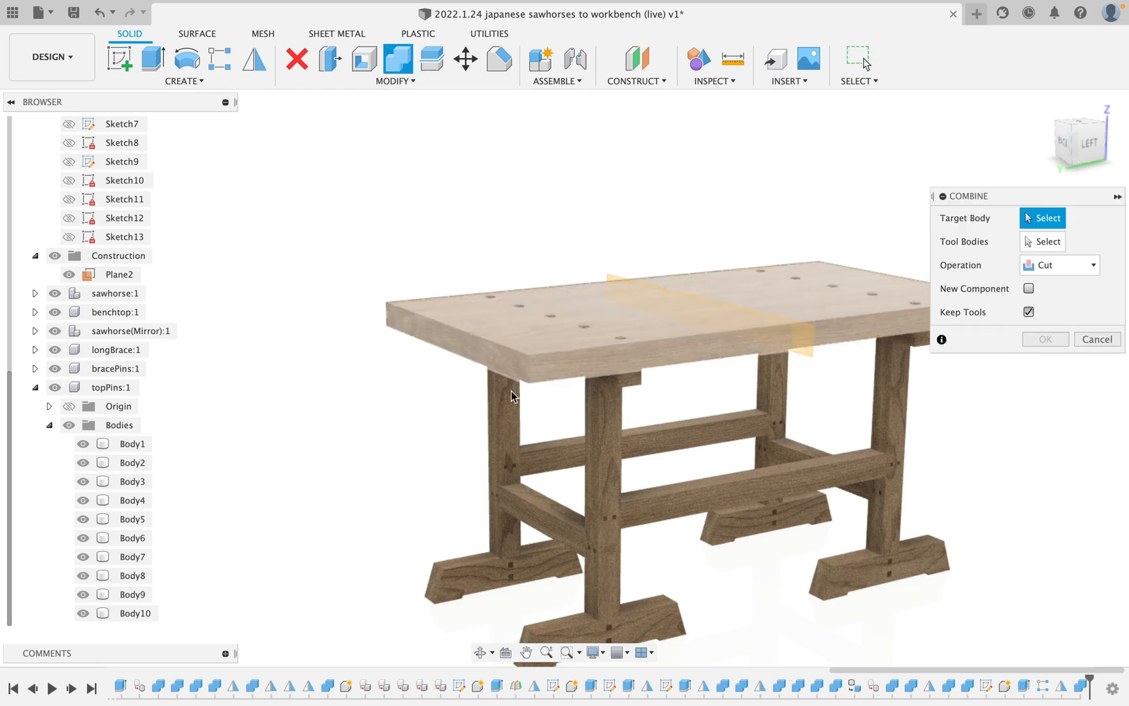
pyautogui.click(631, 379)
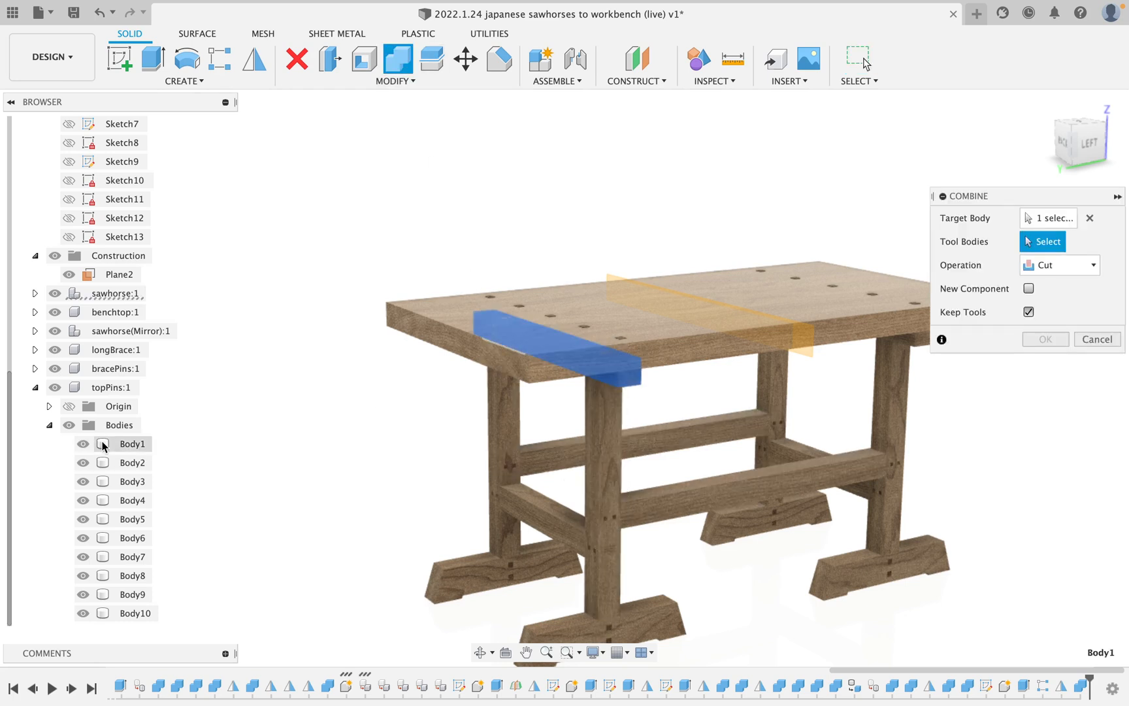
pyautogui.click(103, 445)
pyautogui.keyDown('shift'); pyautogui.click(145, 616); pyautogui.keyUp('shift')
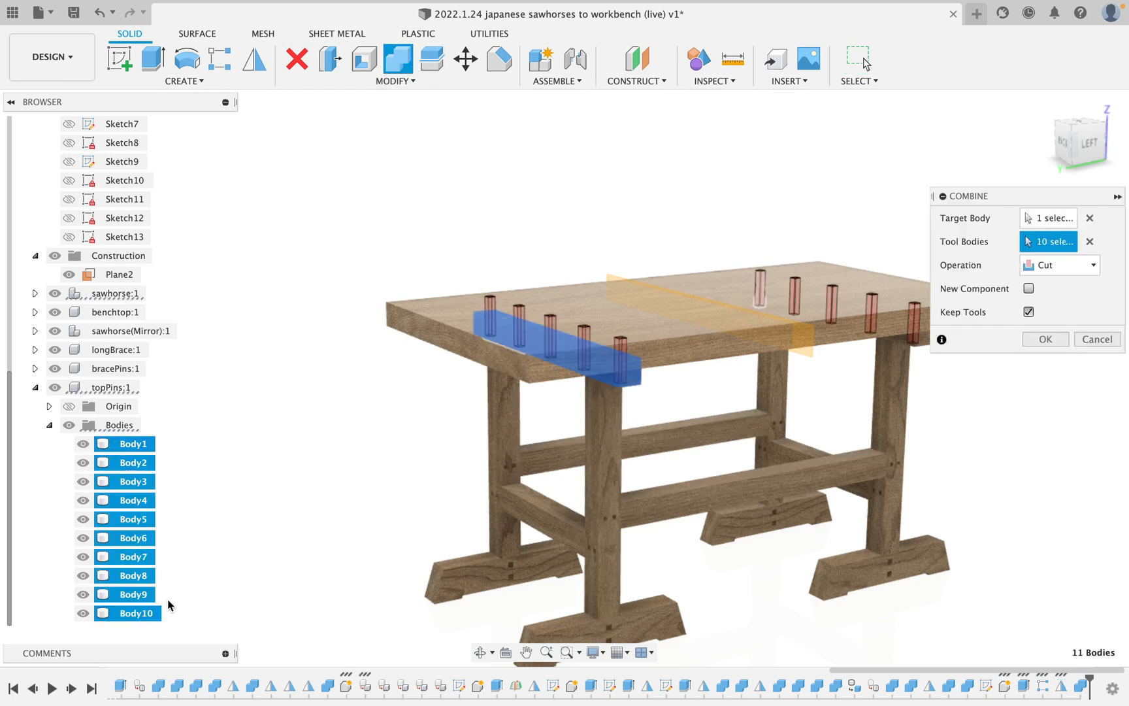
pyautogui.click(1046, 338)
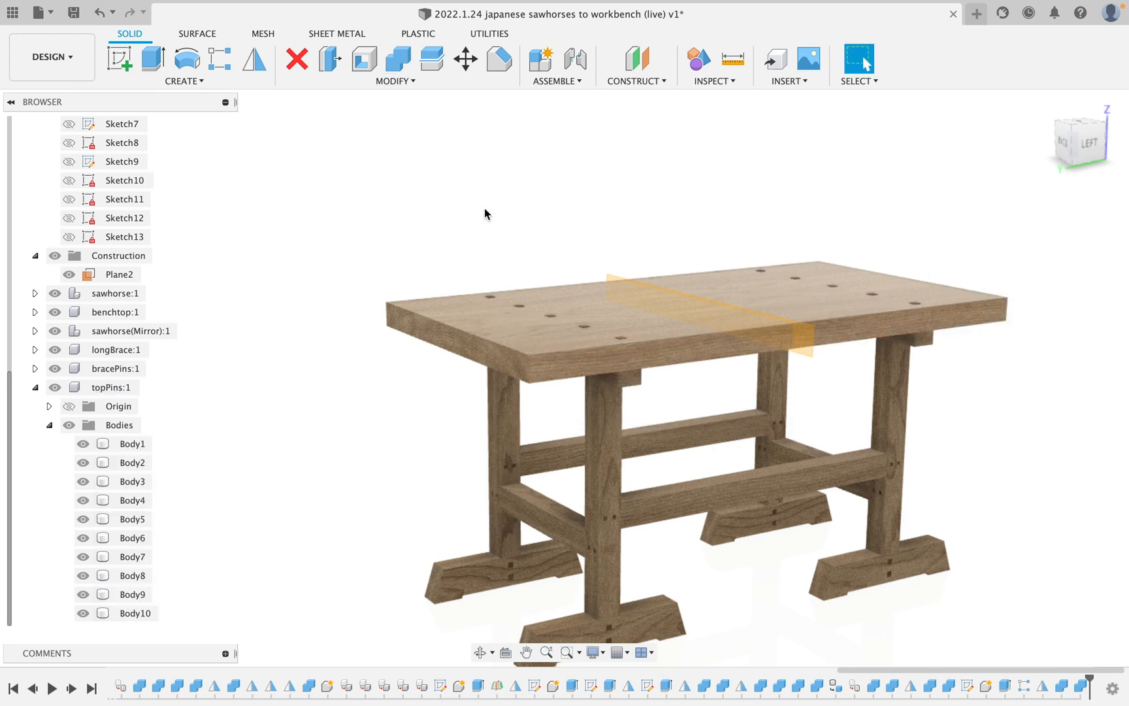
# - Repeat the Combine cut with the first top pin as target and the other nine pins as kept tools
pyautogui.rightClick(484, 209)
pyautogui.click(506, 167)
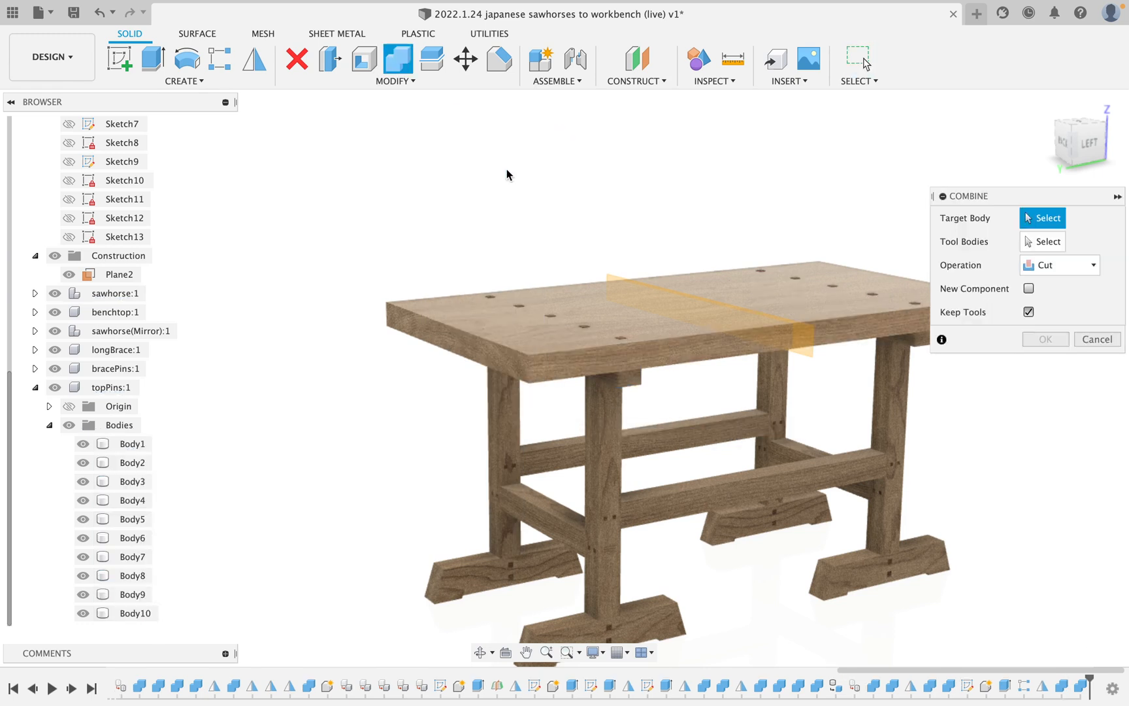
pyautogui.click(132, 446)
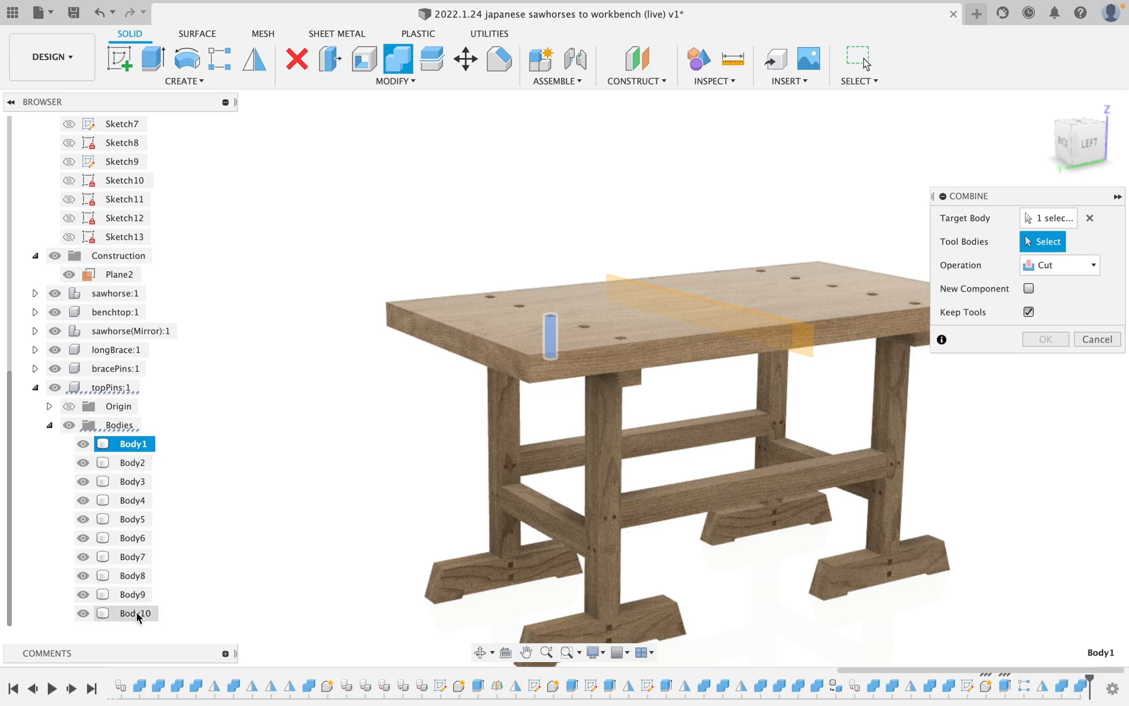
pyautogui.keyDown('shift'); pyautogui.click(136, 611); pyautogui.keyUp('shift')
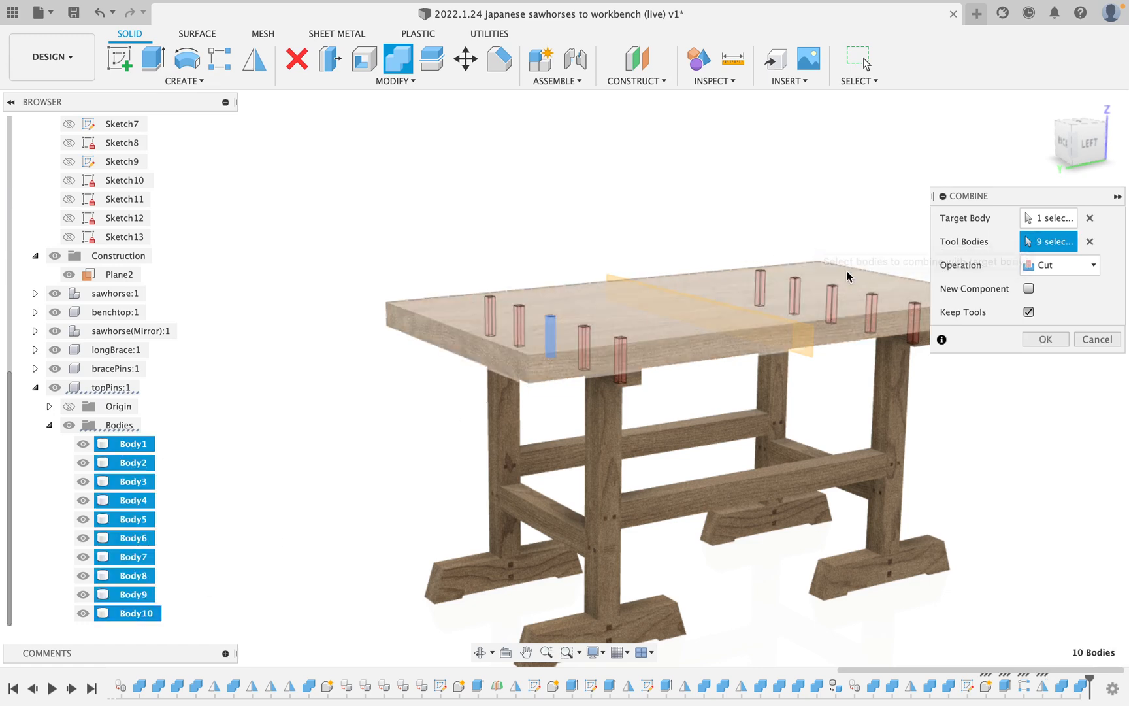
pyautogui.click(1044, 339)
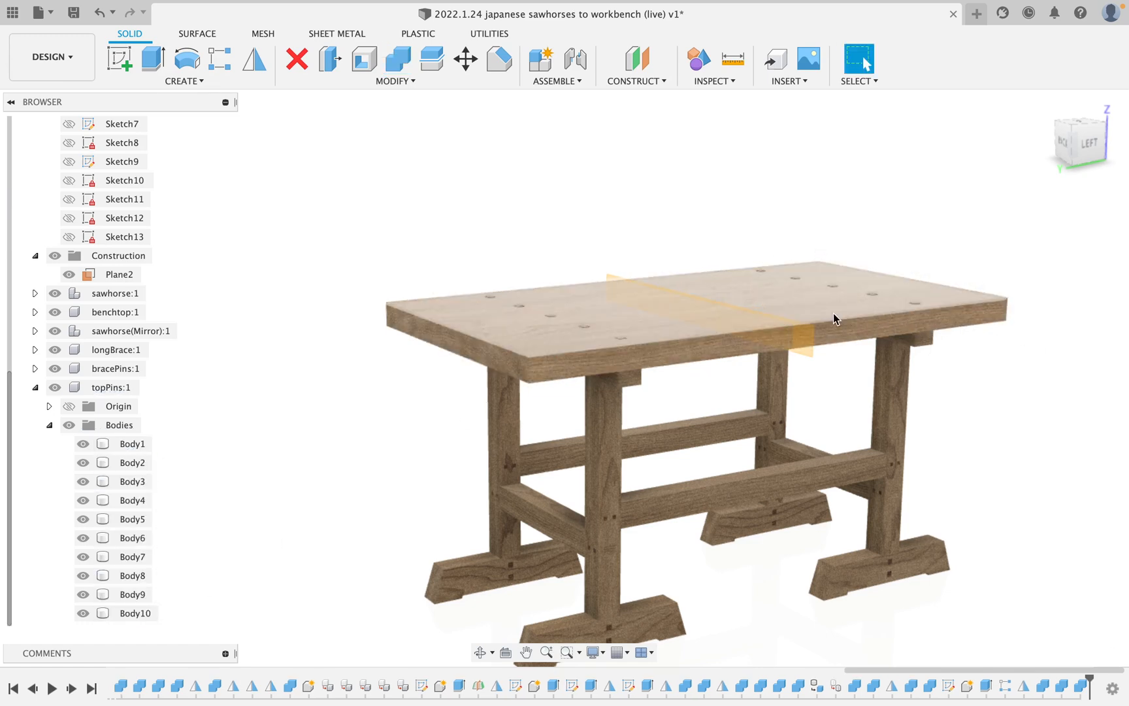
# - Hide the construction plane Plane2 that crosses the middle of the benchtop
pyautogui.scroll(-3, 832, 313)
pyautogui.scroll(5, 833, 313)
pyautogui.keyDown('shift'); pyautogui.moveTo(832, 313); pyautogui.dragTo(970, 331, button='middle'); pyautogui.keyUp('shift')
pyautogui.press('Escape')
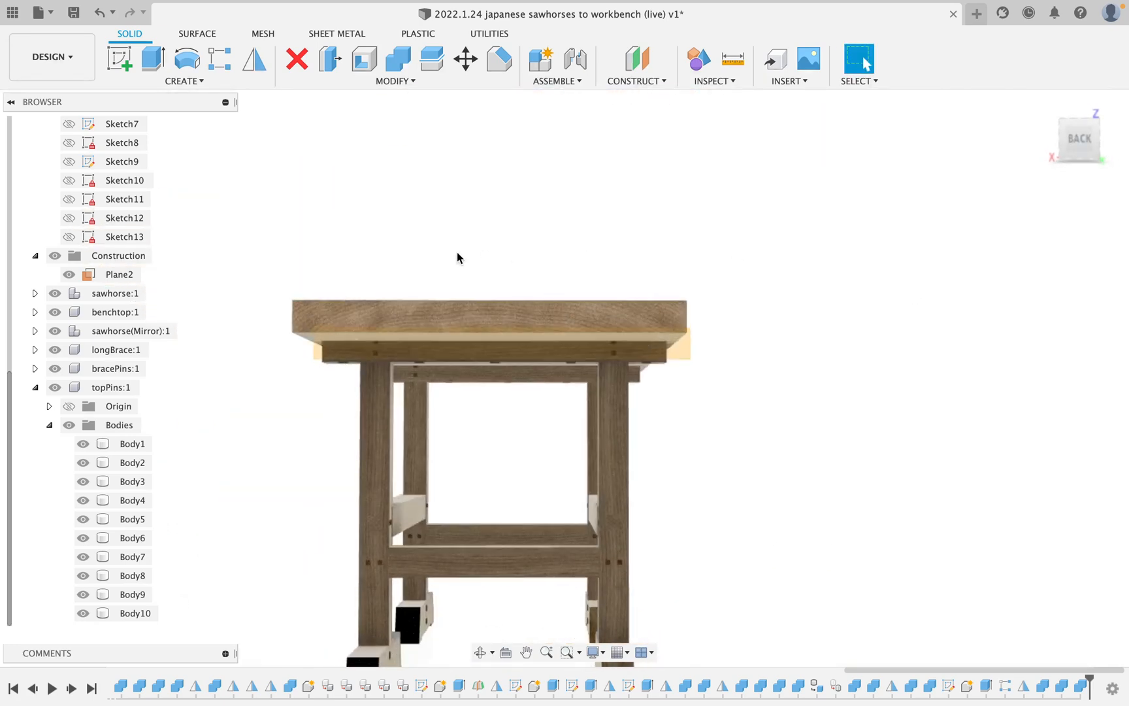
pyautogui.click(69, 275)
# - Examine the assembled workbench, its top pins and its brace joinery from several sides
pyautogui.scroll(-5, 256, 314)
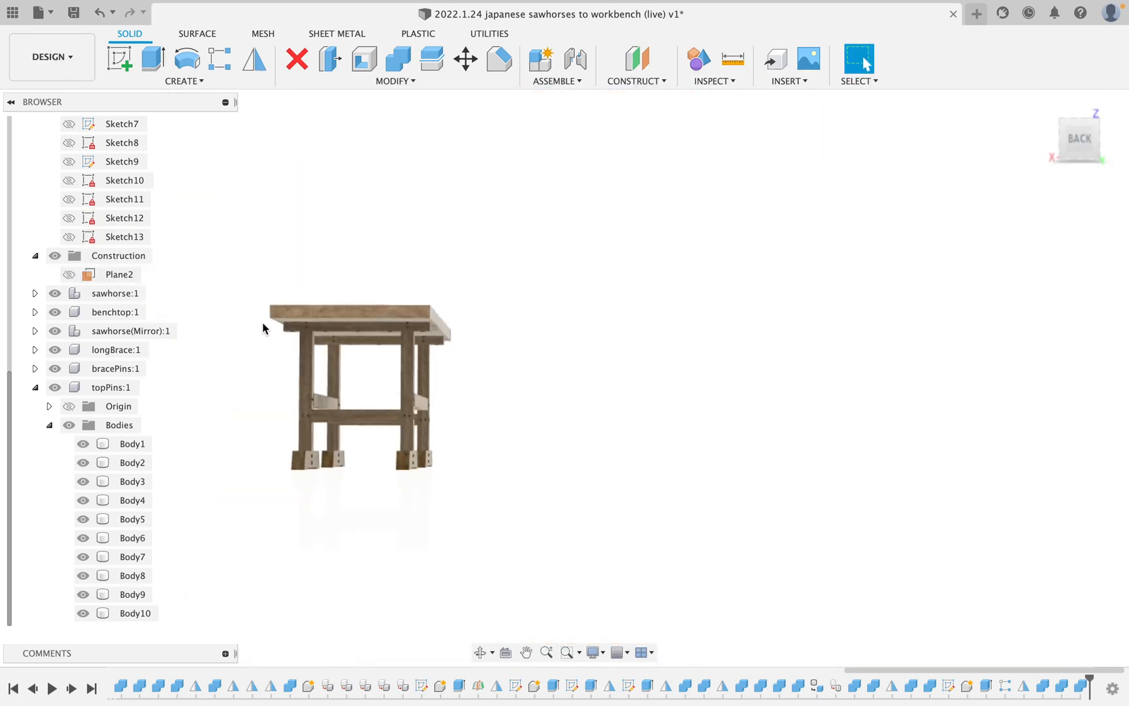
pyautogui.keyDown('shift'); pyautogui.moveTo(261, 322); pyautogui.dragTo(567, 244, button='middle'); pyautogui.keyUp('shift')
pyautogui.scroll(5, 546, 289)
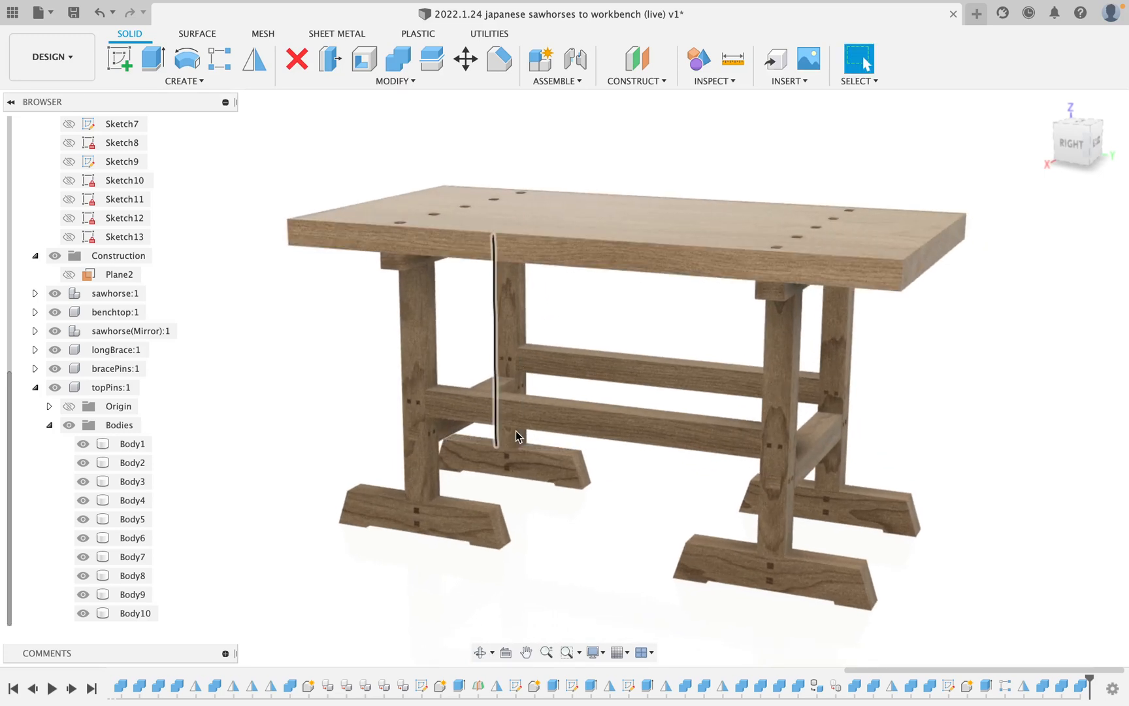
pyautogui.moveTo(667, 322)
pyautogui.keyDown('shift'); pyautogui.mouseDown(button='middle')
pyautogui.moveTo(605, 282)
pyautogui.moveTo(645, 330)
pyautogui.moveTo(660, 320)
pyautogui.moveTo(655, 336)
pyautogui.mouseUp(button='middle'); pyautogui.keyUp('shift')
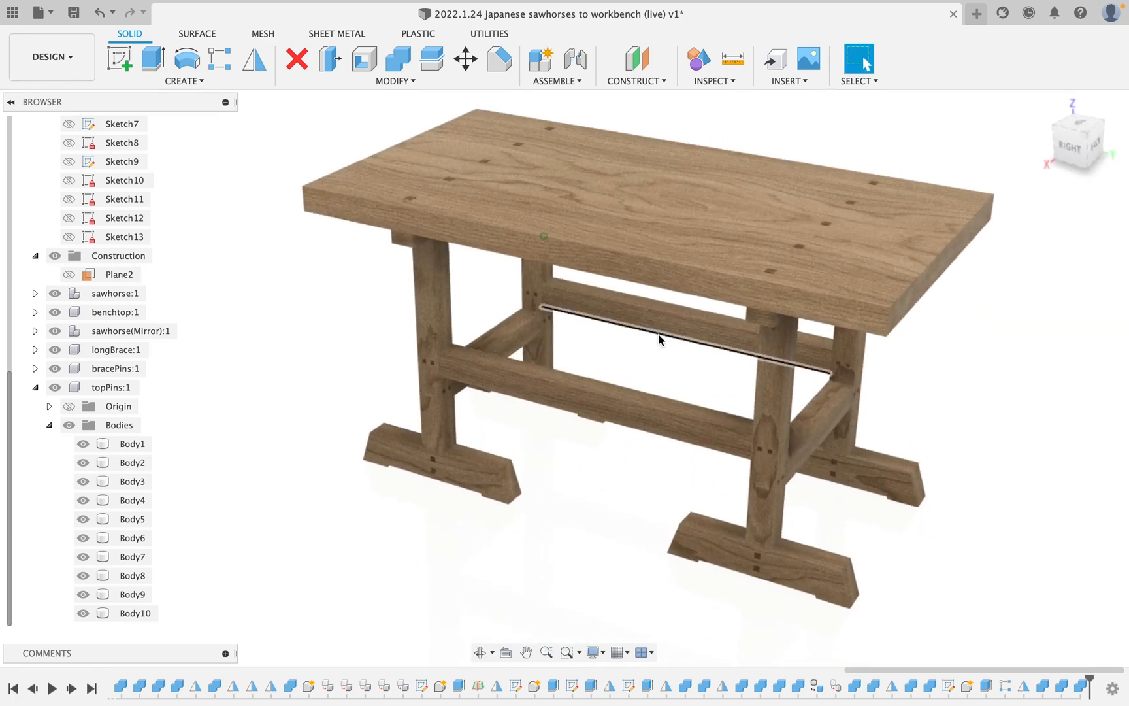
pyautogui.scroll(-2, 601, 337)
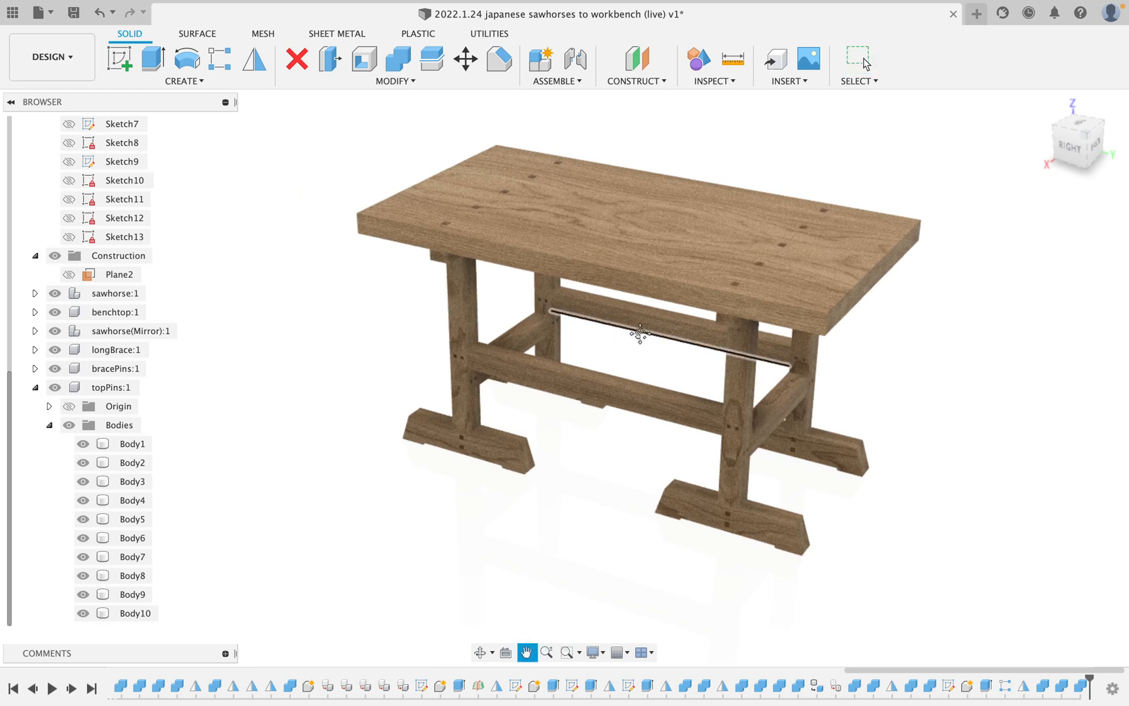
pyautogui.scroll(3, 631, 356)
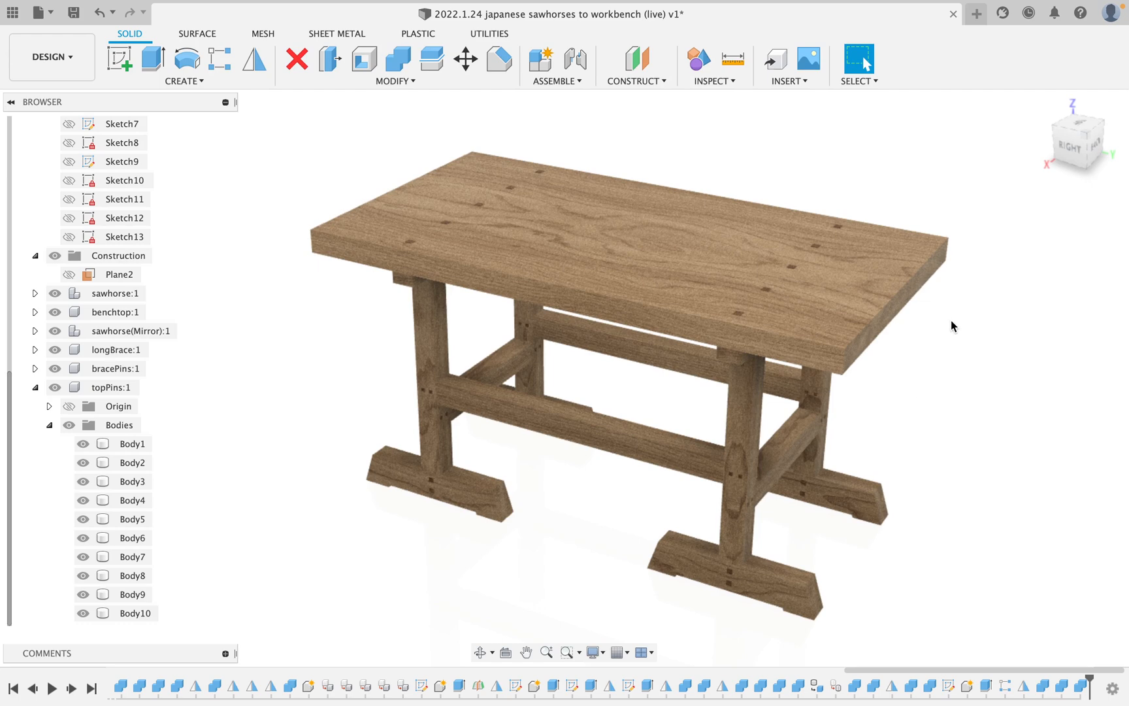
pyautogui.scroll(-3, 950, 321)
pyautogui.keyDown('shift'); pyautogui.moveTo(972, 356); pyautogui.dragTo(730, 301, button='middle'); pyautogui.keyUp('shift')
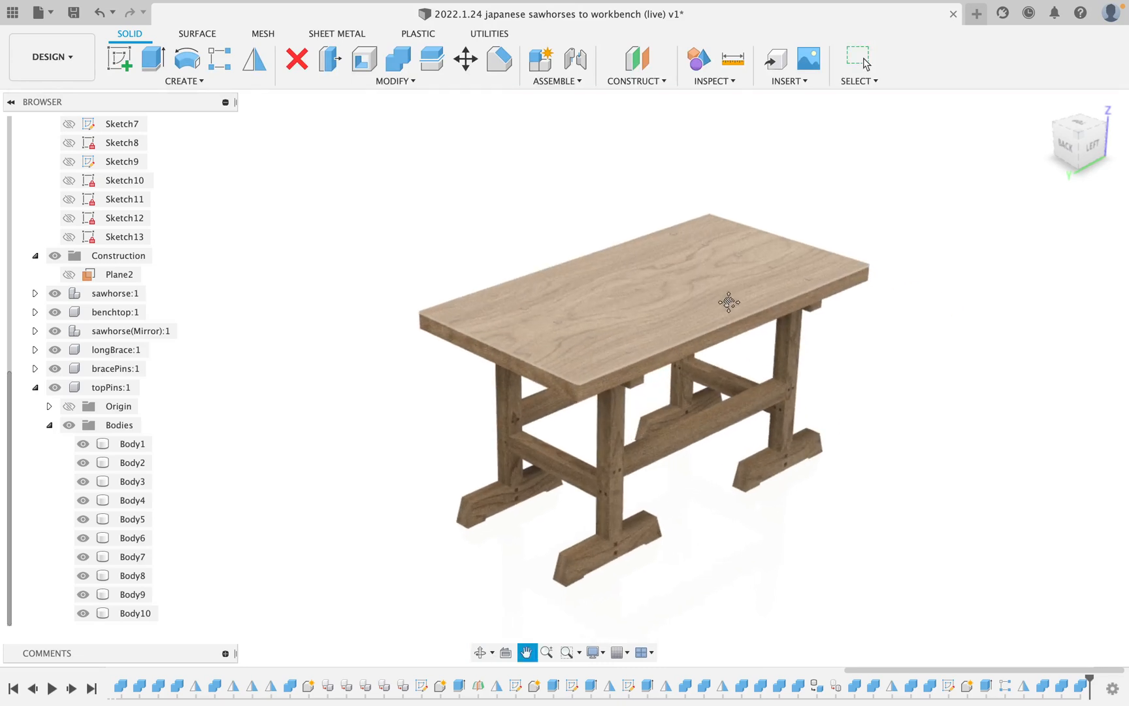
pyautogui.scroll(5, 730, 302)
pyautogui.scroll(-3, 730, 302)
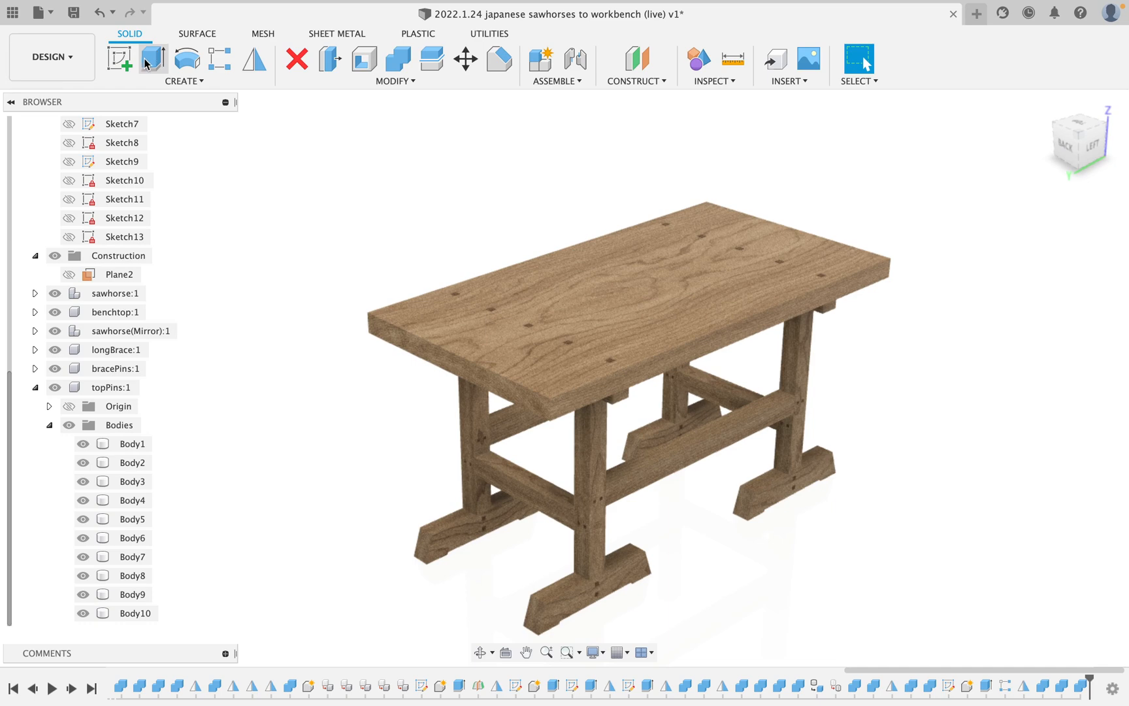
# - Start a new sketch on the top face of the benchtop
pyautogui.click(120, 58)
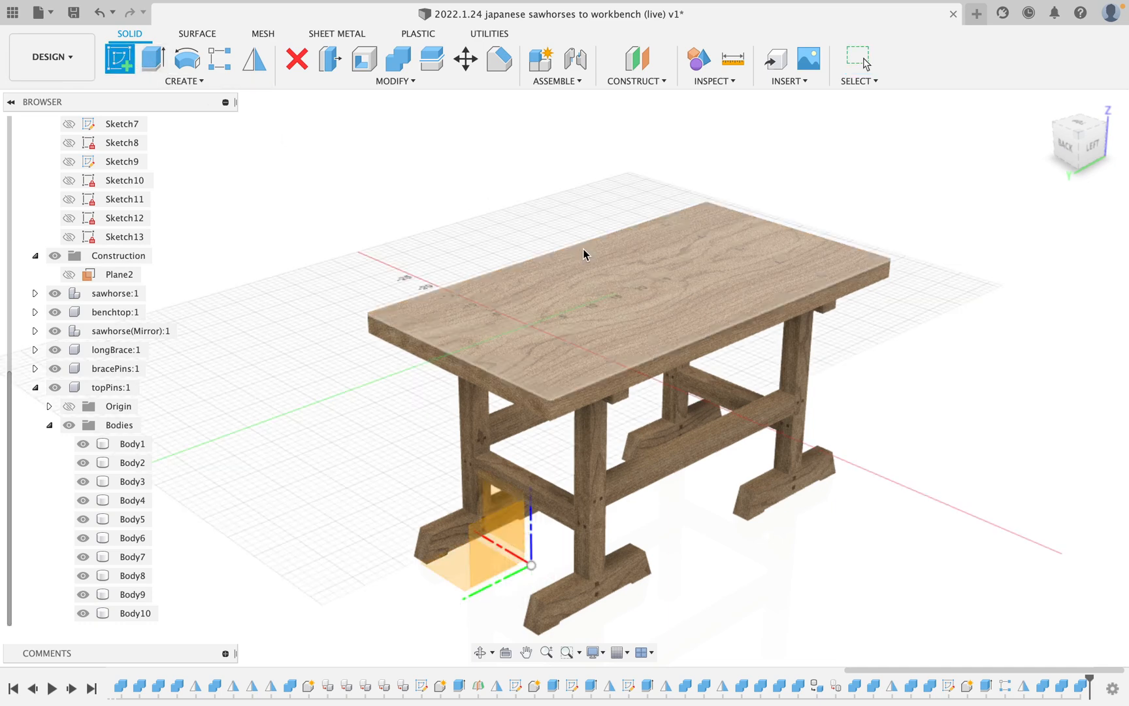
pyautogui.click(639, 329)
pyautogui.moveTo(595, 426); pyautogui.dragTo(574, 321, button='middle')
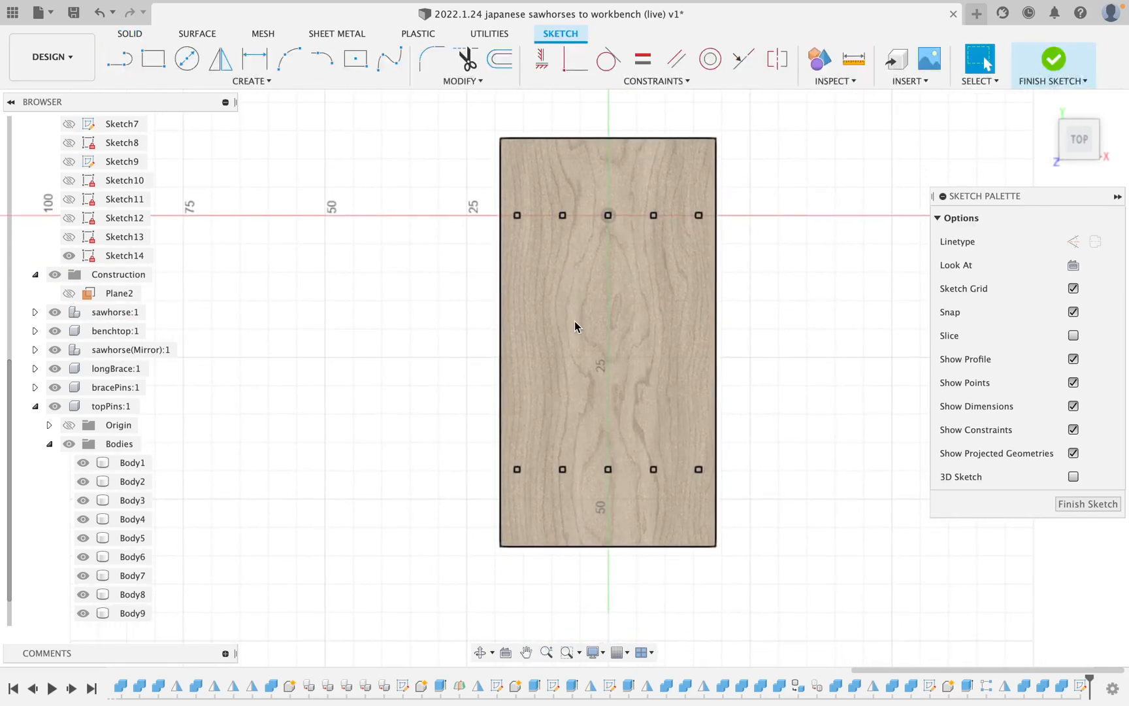
pyautogui.scroll(4, 575, 324)
pyautogui.scroll(-5, 576, 326)
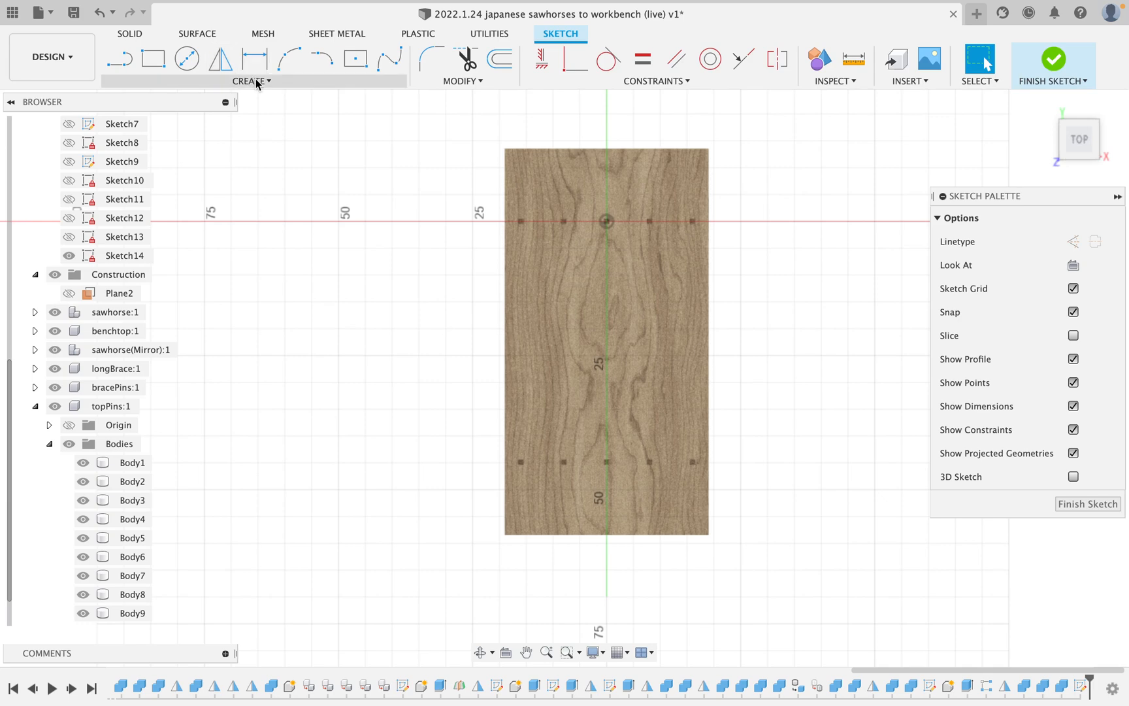
pyautogui.click(194, 65)
pyautogui.moveTo(539, 461); pyautogui.dragTo(458, 383, button='middle')
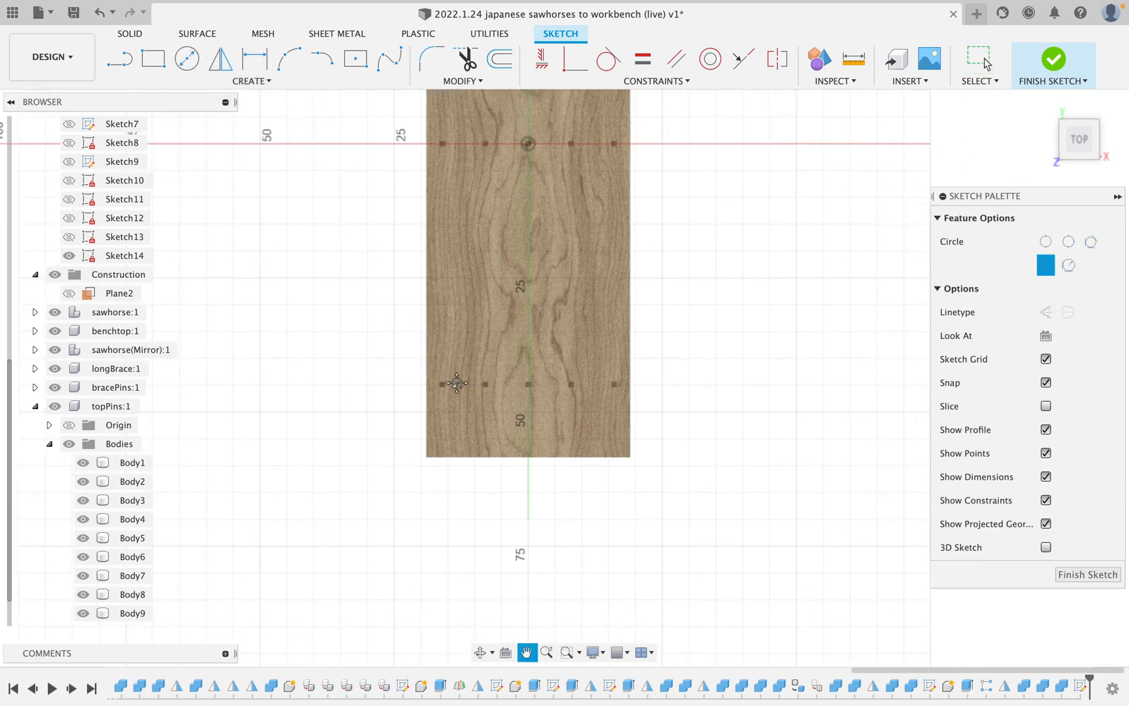
pyautogui.scroll(1, 541, 441)
pyautogui.scroll(3, 541, 446)
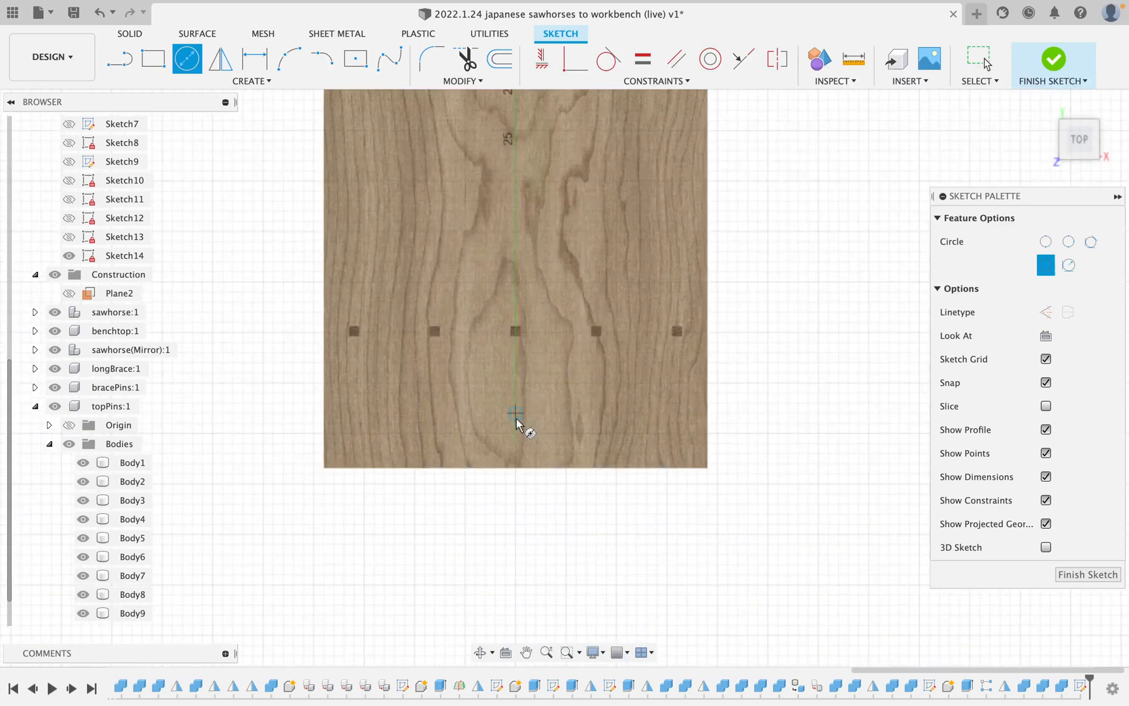
pyautogui.scroll(-2, 521, 421)
pyautogui.scroll(-1, 515, 336)
pyautogui.moveTo(512, 265); pyautogui.dragTo(515, 337, button='middle')
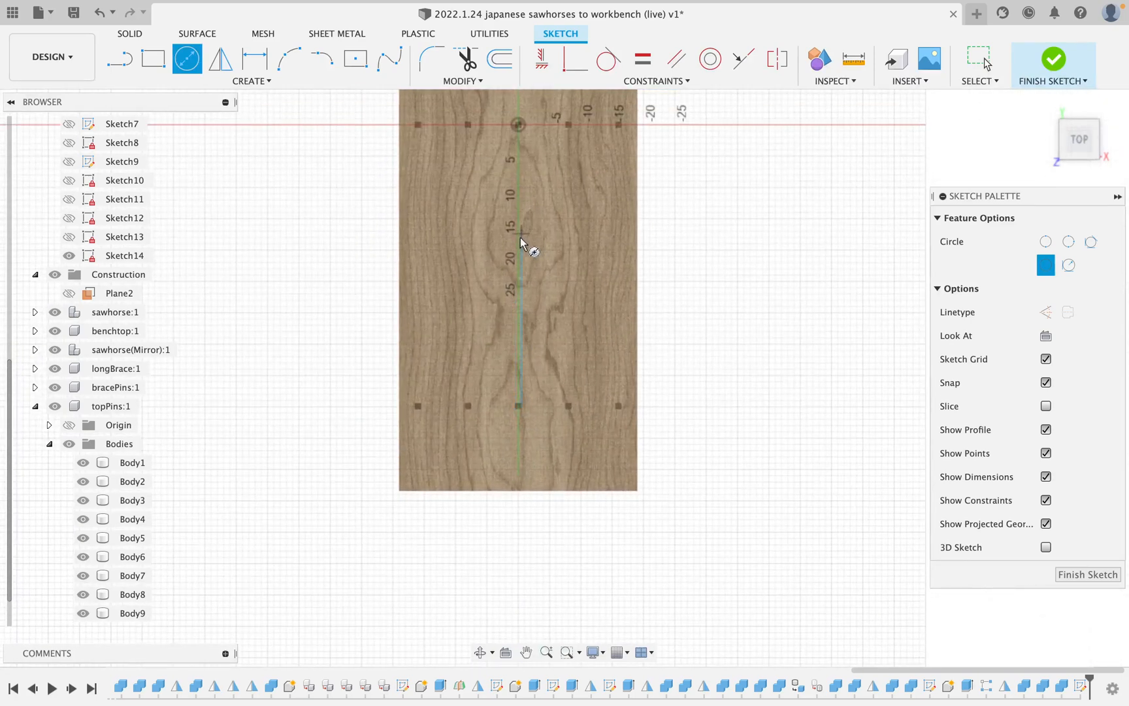
pyautogui.moveTo(518, 215); pyautogui.dragTo(522, 312, button='middle')
pyautogui.scroll(-2, 522, 313)
pyautogui.scroll(3, 521, 311)
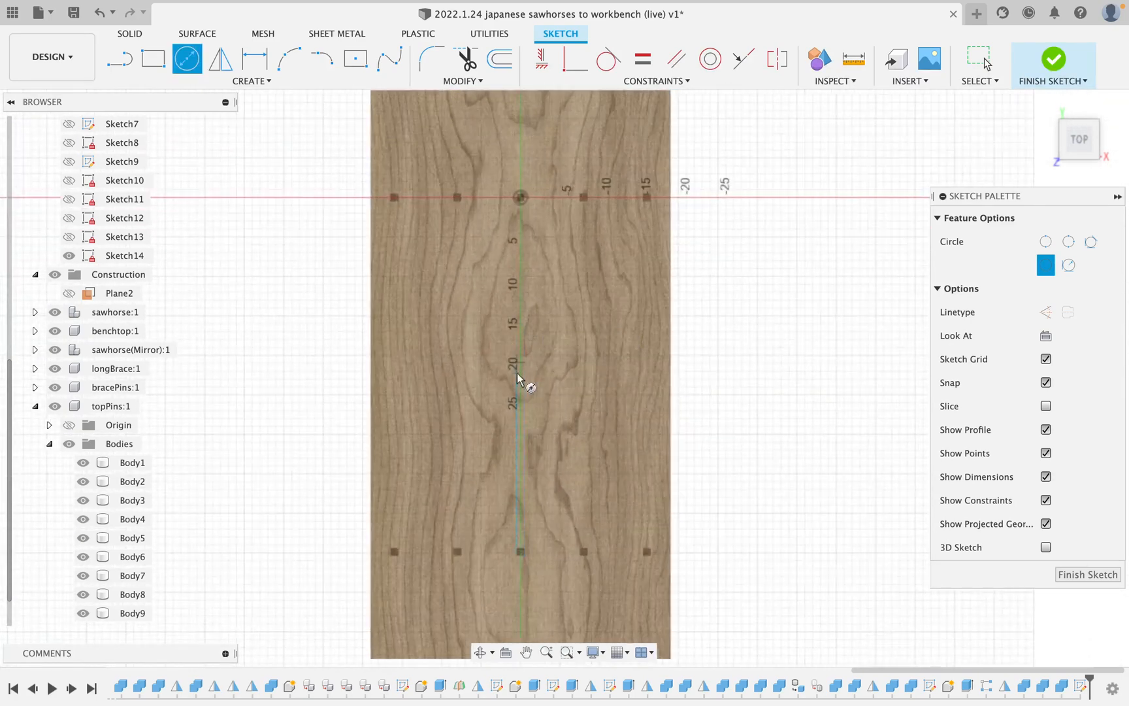
pyautogui.moveTo(520, 371); pyautogui.dragTo(541, 288, button='middle')
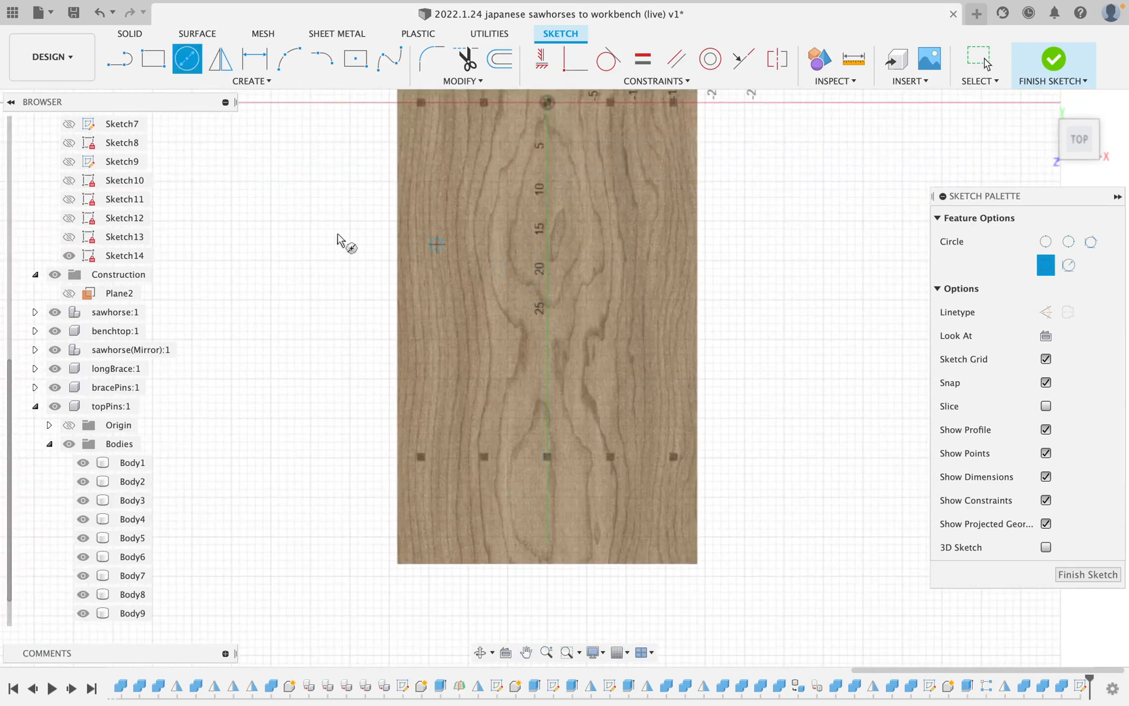
# - Sketch a lengthwise centreline on the benchtop between the midpoints of its two short edges and make it a construction line
pyautogui.click(119, 58)
pyautogui.scroll(-4, 442, 237)
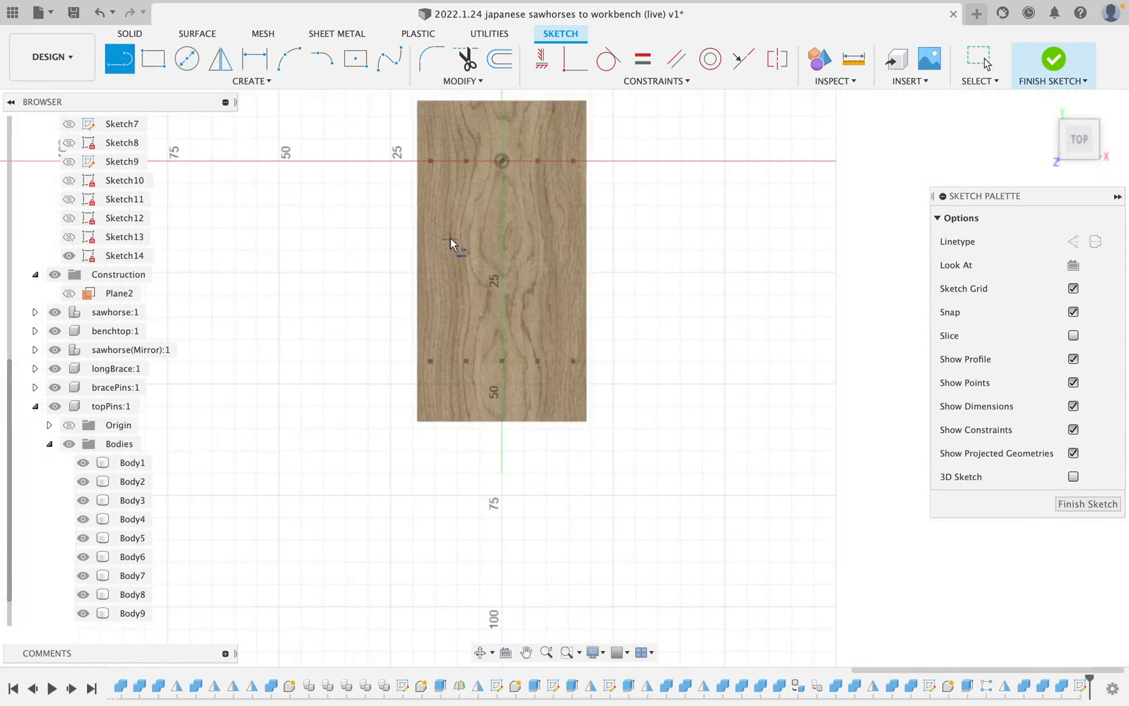
pyautogui.scroll(3, 503, 428)
pyautogui.click(503, 427)
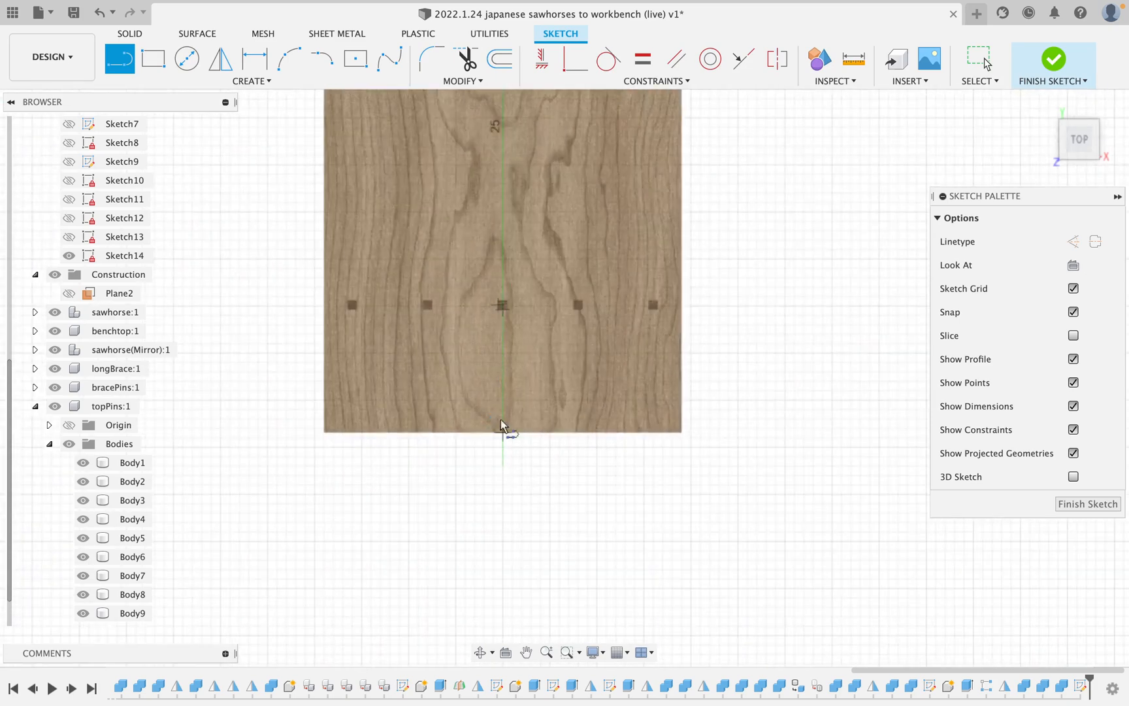
pyautogui.scroll(1, 498, 296)
pyautogui.moveTo(498, 296); pyautogui.dragTo(499, 426, button='middle')
pyautogui.moveTo(501, 168); pyautogui.dragTo(498, 341, button='middle')
pyautogui.moveTo(500, 142); pyautogui.dragTo(499, 252, button='middle')
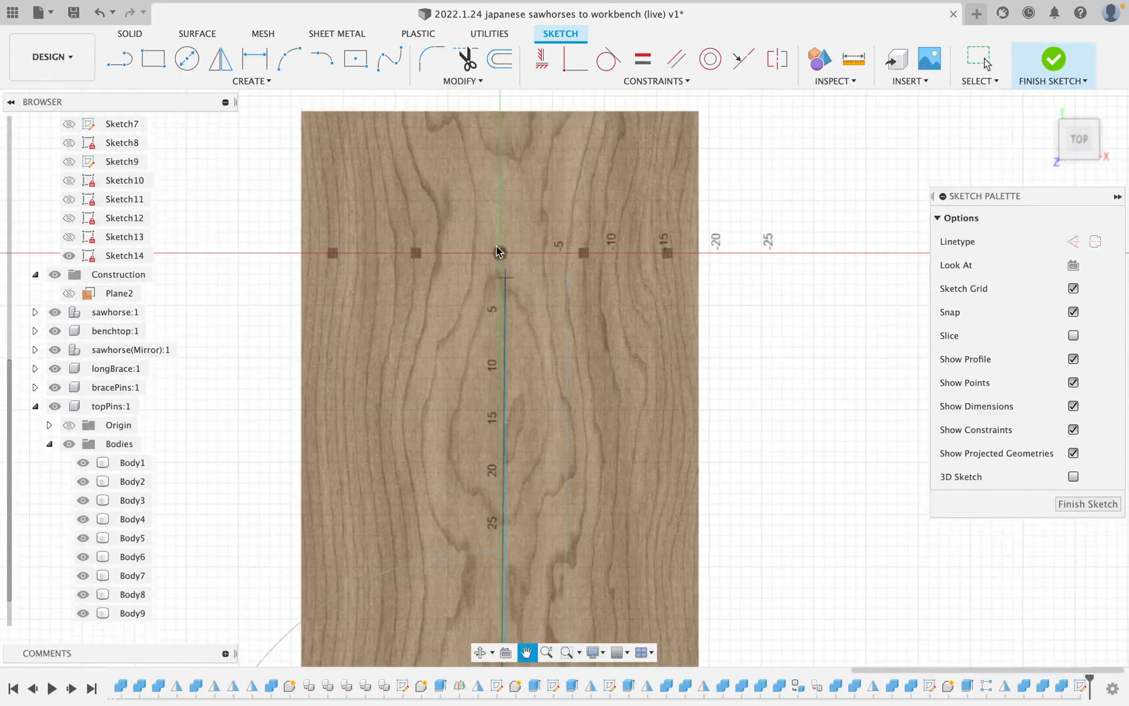
pyautogui.click(501, 113)
pyautogui.press('Escape')
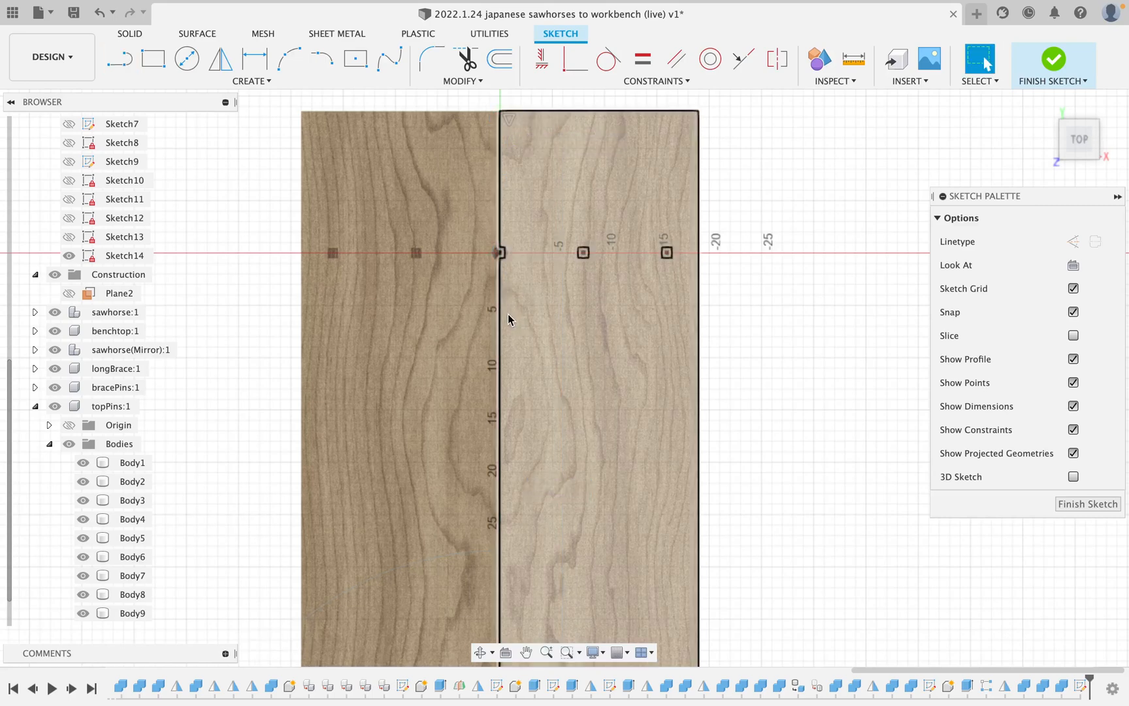
pyautogui.press('x')
pyautogui.scroll(-3, 516, 313)
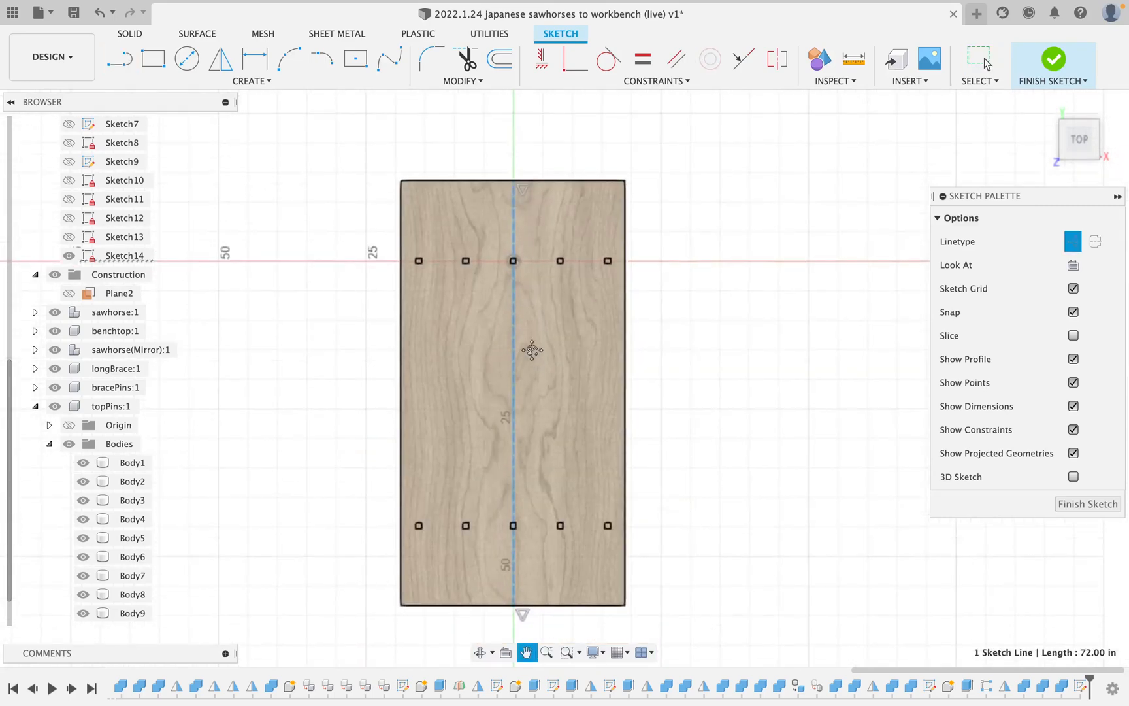
# - Sketch a crosswise line between the midpoints of the benchtop's two long edges and make it a construction line
pyautogui.moveTo(529, 348); pyautogui.dragTo(533, 290, button='middle')
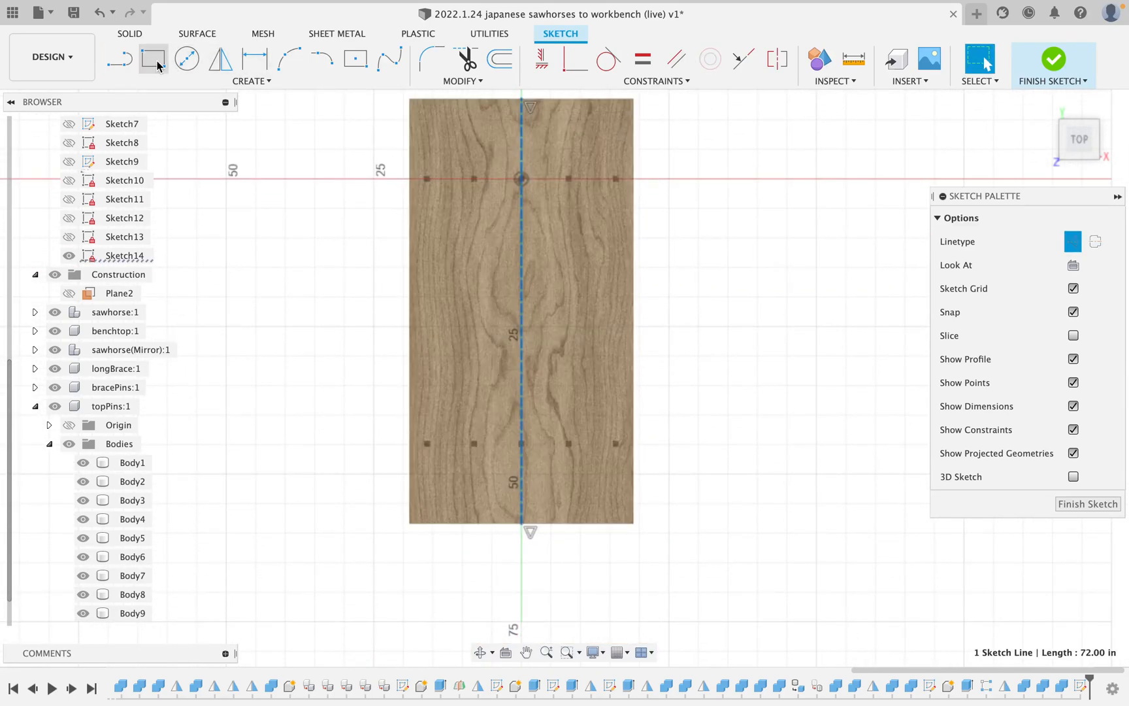
pyautogui.click(121, 60)
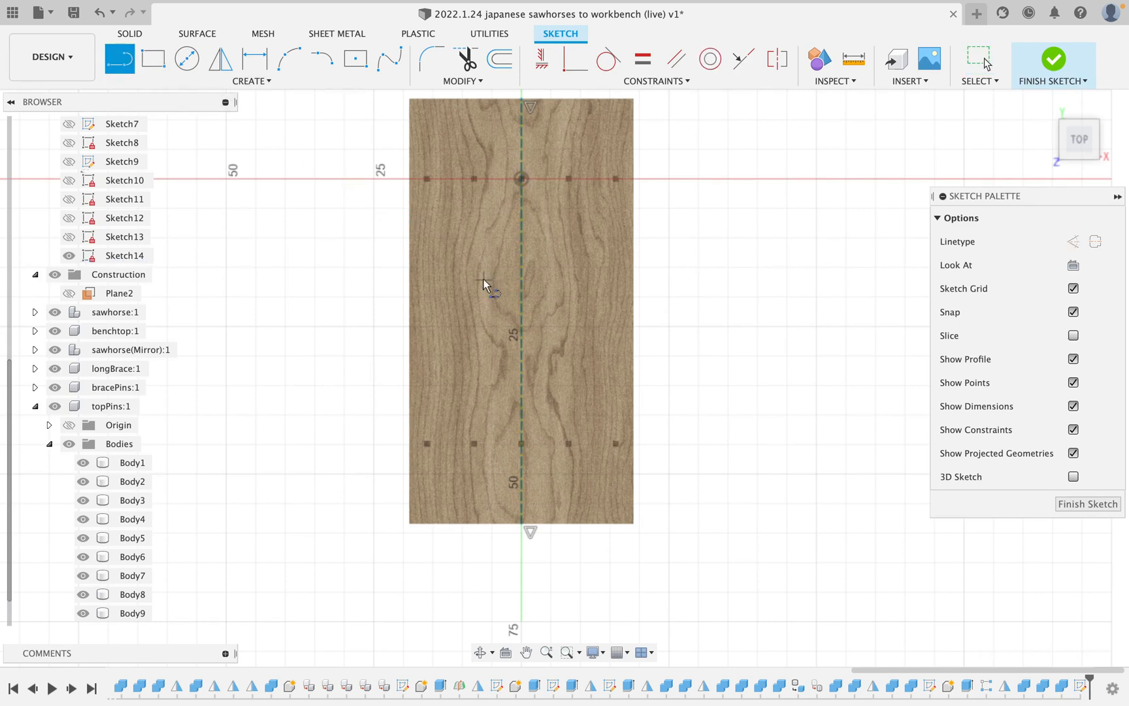
pyautogui.click(409, 311)
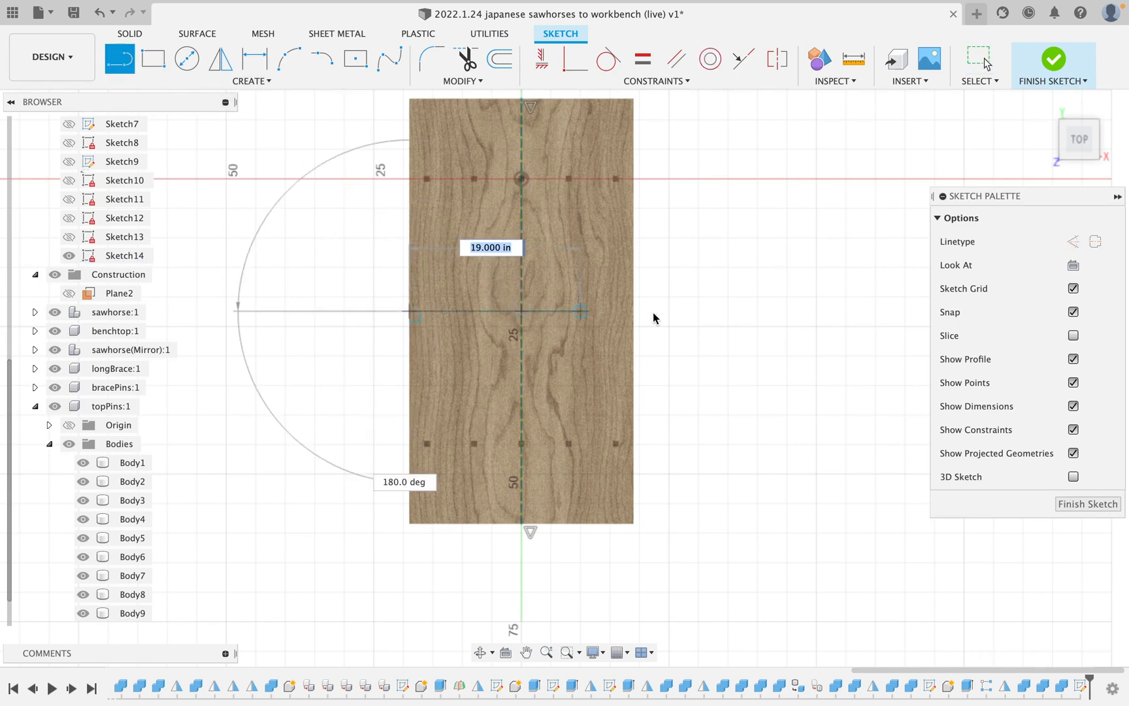
pyautogui.click(633, 311)
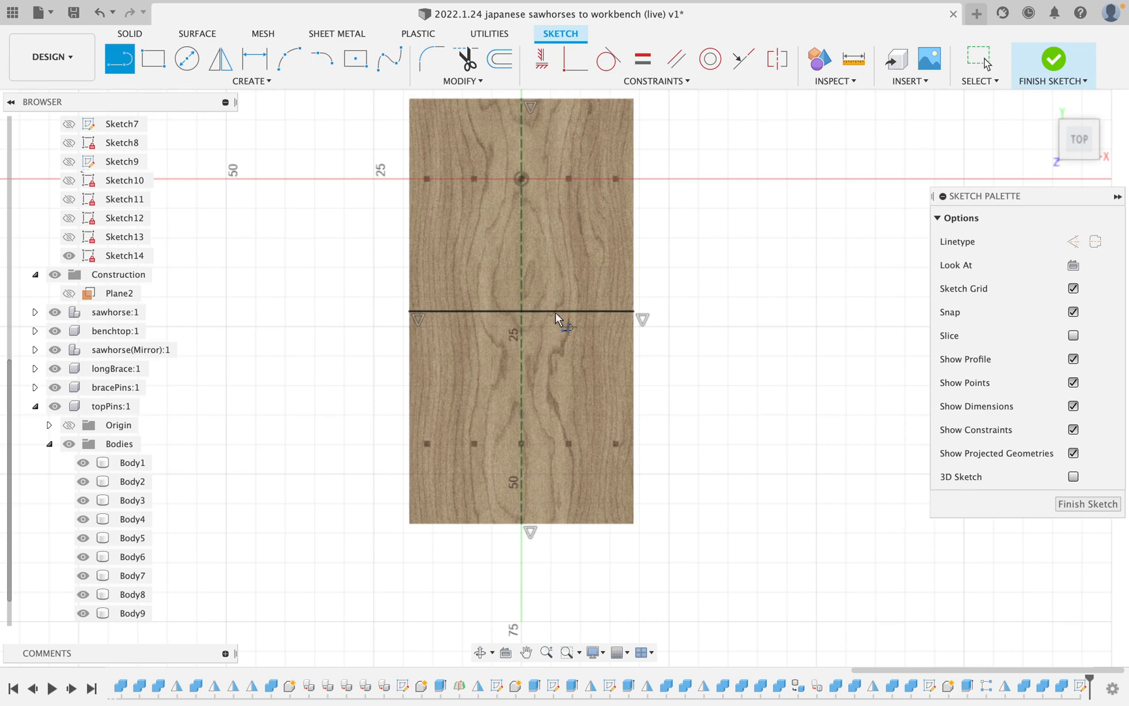
pyautogui.press('Escape')
pyautogui.press('x')
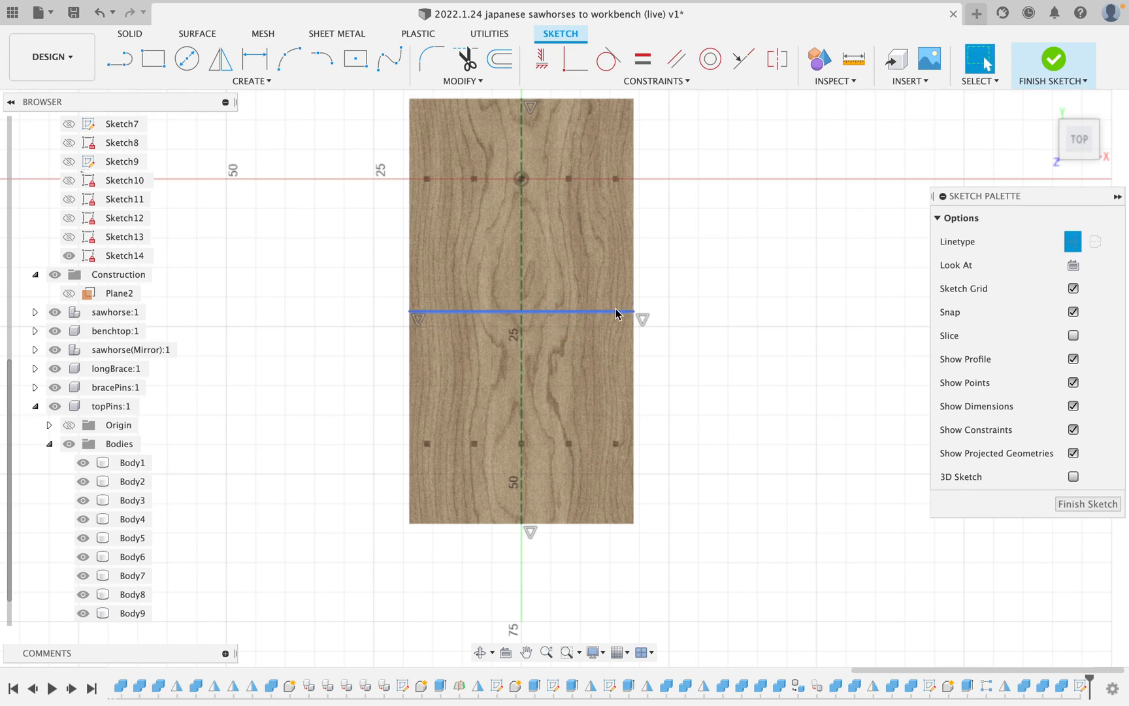
pyautogui.click(614, 311)
pyautogui.press('x')
pyautogui.click(676, 309)
# - Draw a circle about 7.73 in in diameter, centred where the two benchtop centrelines cross
pyautogui.click(194, 64)
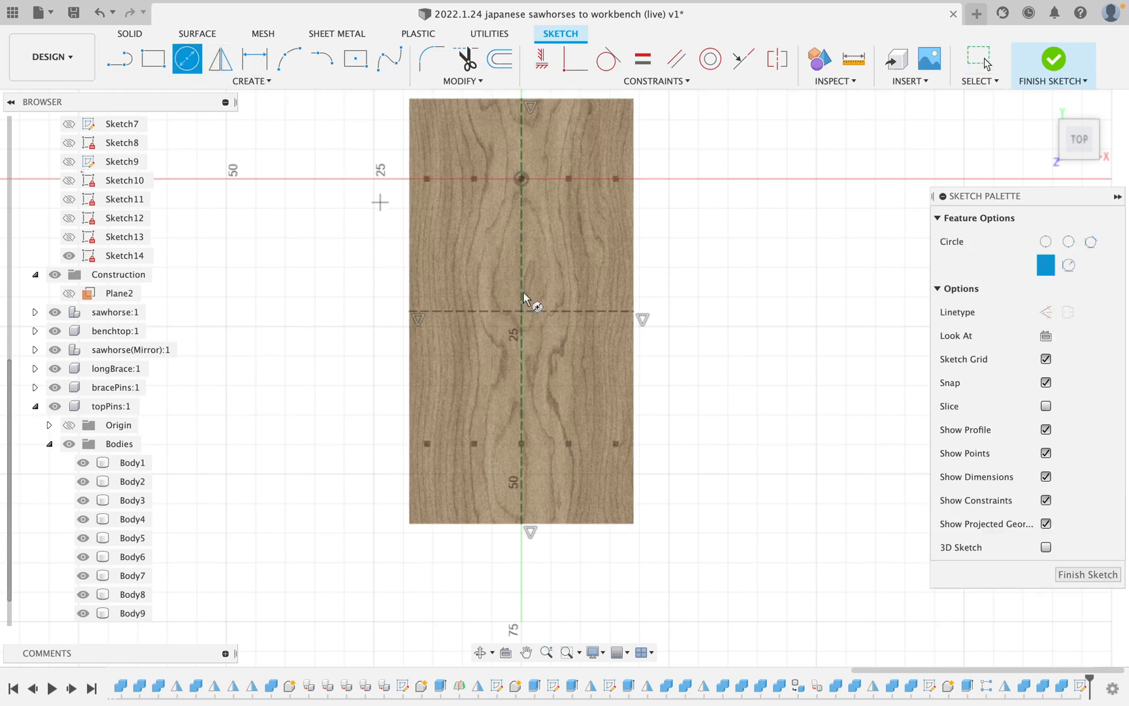
pyautogui.scroll(3, 550, 321)
pyautogui.scroll(1, 551, 320)
pyautogui.click(496, 308)
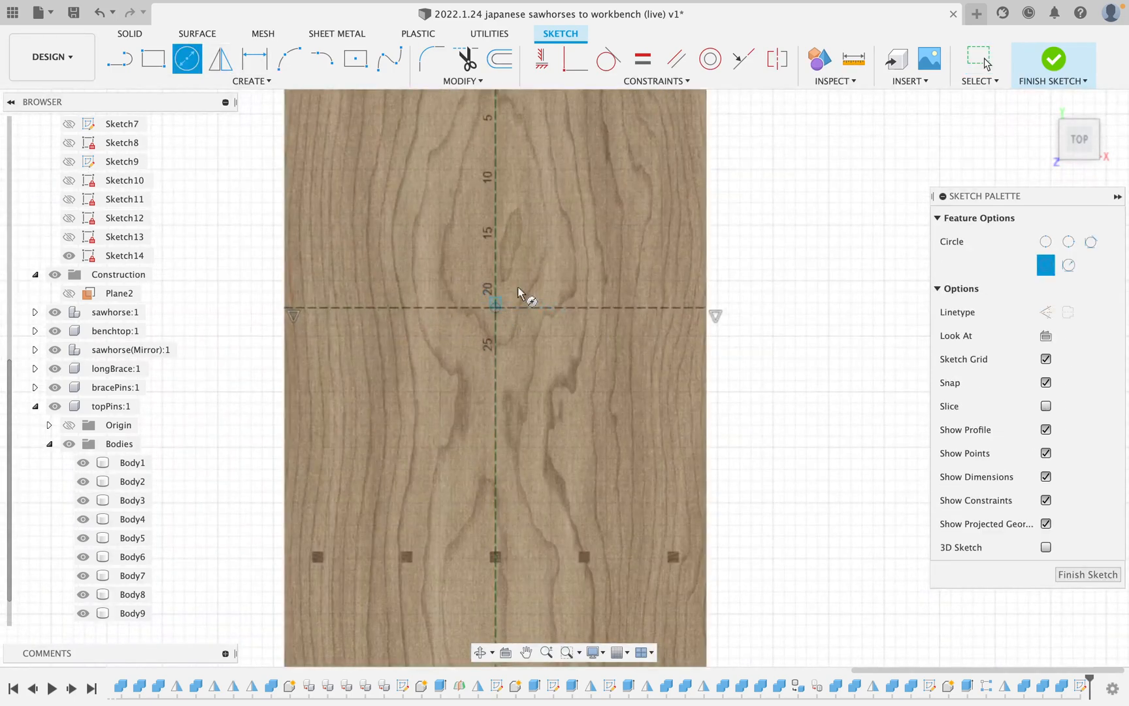
pyautogui.click(520, 283)
pyautogui.press('Escape')
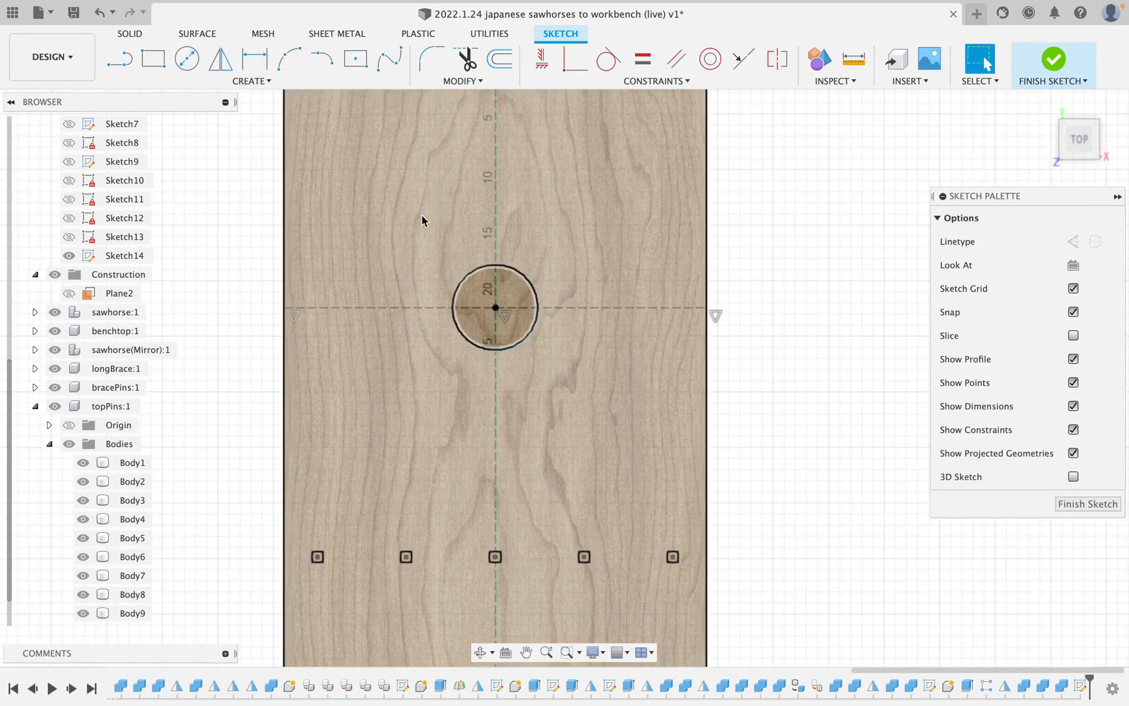
# - Dimension the centre circle's diameter as 0.75 in and finish the sketch
pyautogui.click(252, 63)
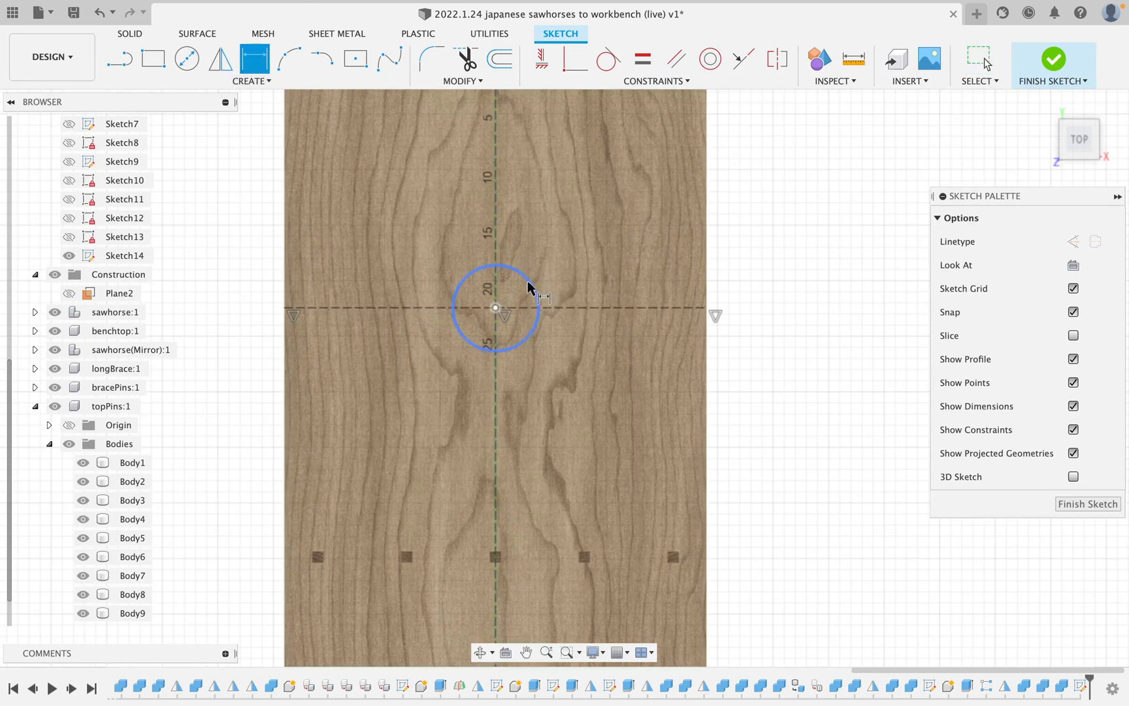
pyautogui.click(528, 283)
pyautogui.click(768, 302)
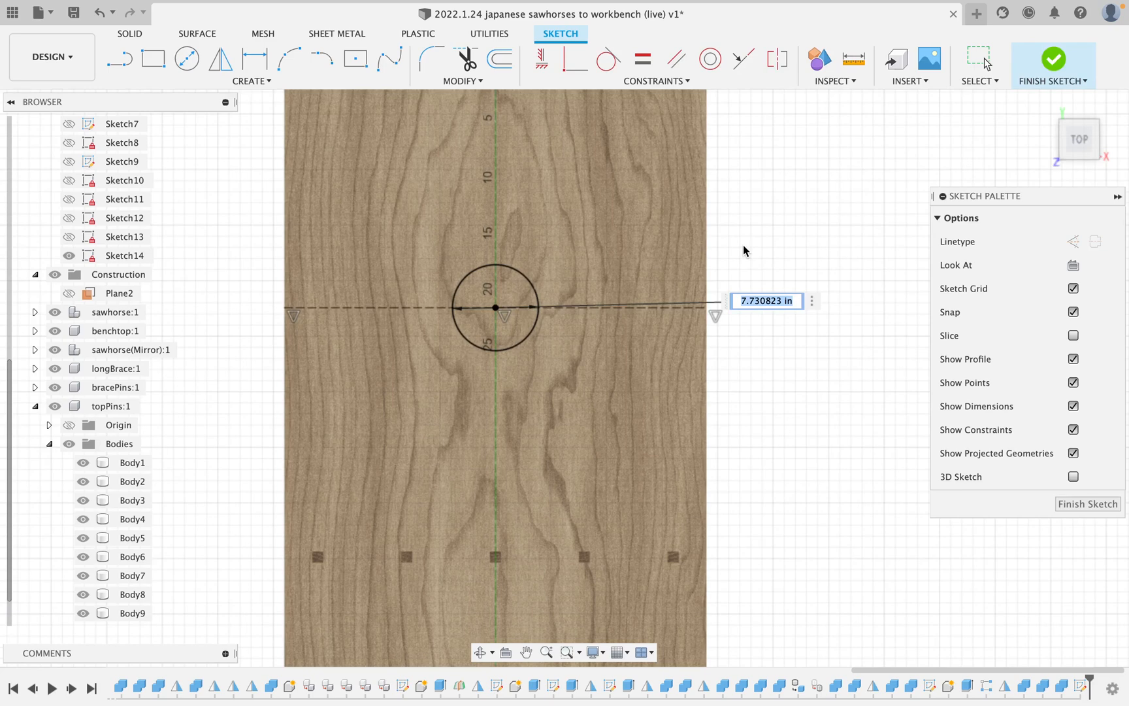
pyautogui.write('.75')
pyautogui.press('Return')
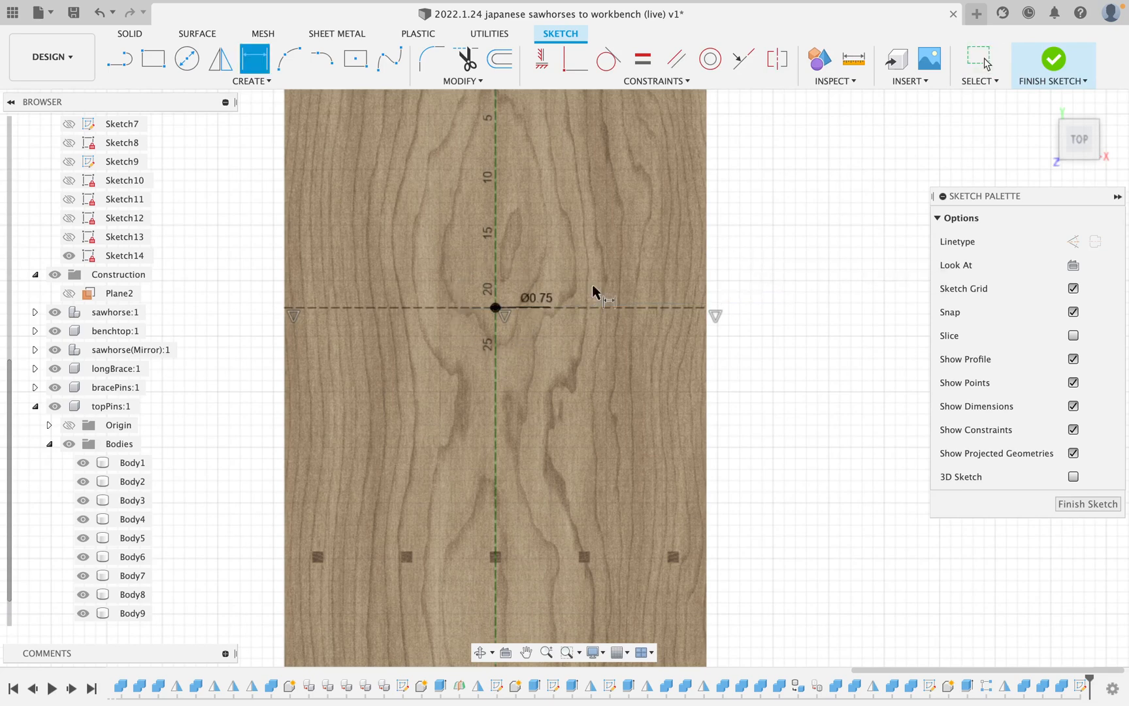
pyautogui.scroll(5, 489, 290)
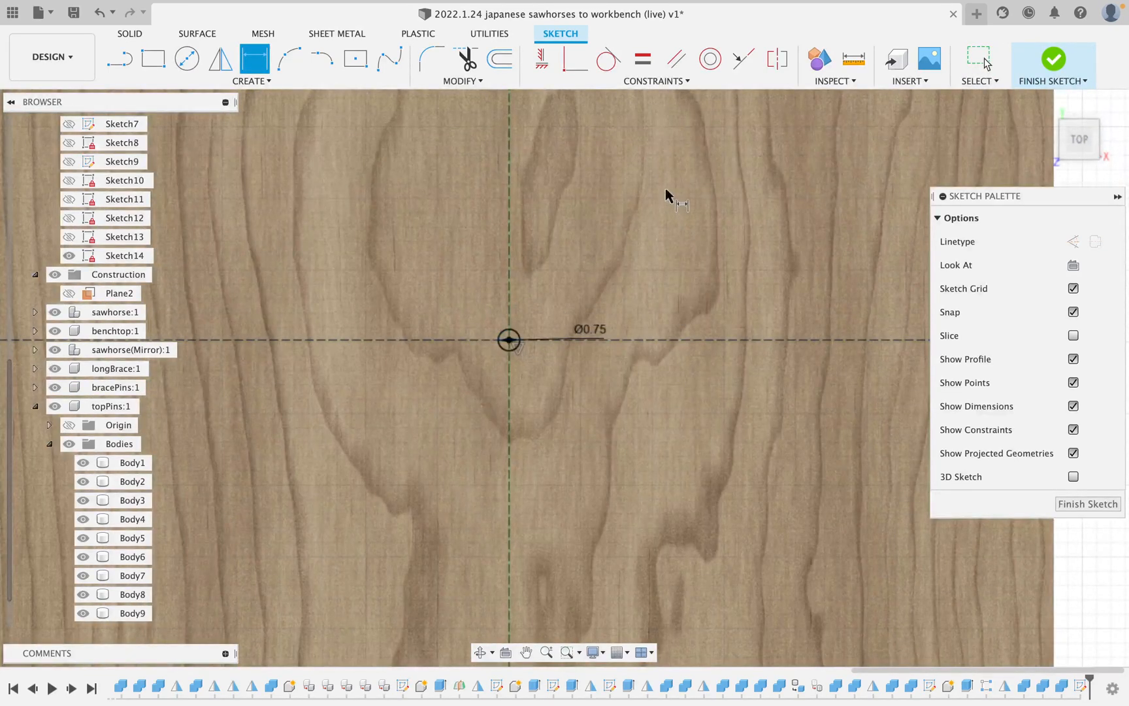
pyautogui.click(1054, 60)
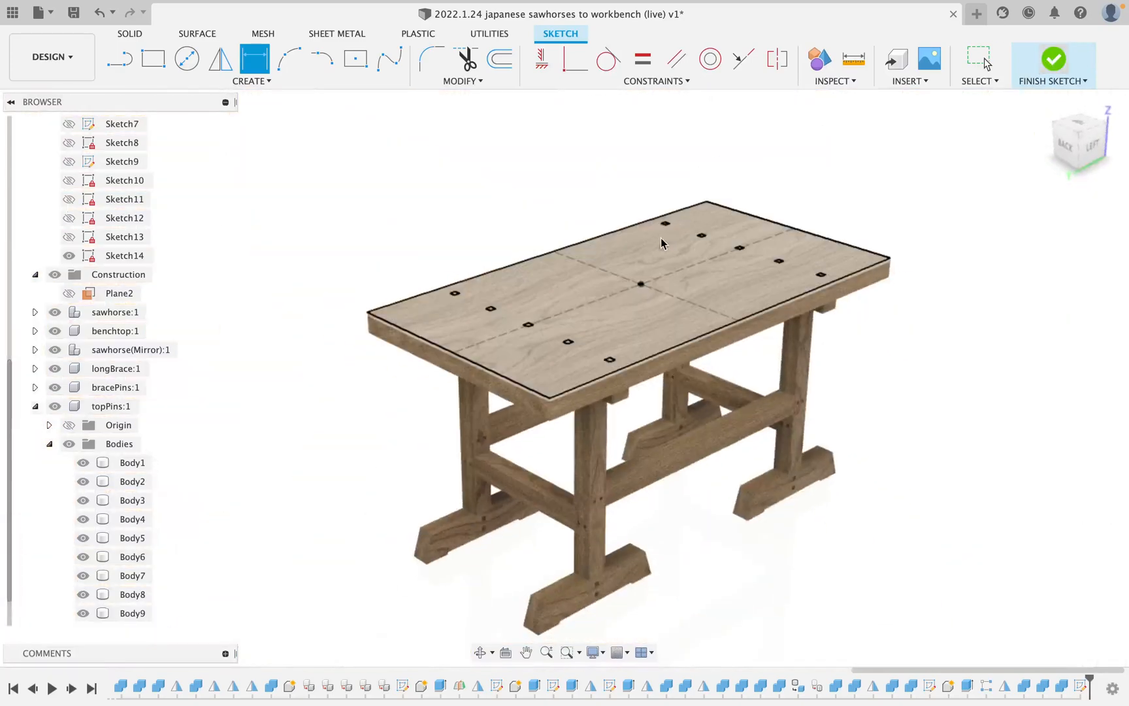
# - Extrude the 0.75 in circle from the benchtop's top face to its underside, using the To Object extent, as a new body
pyautogui.click(152, 58)
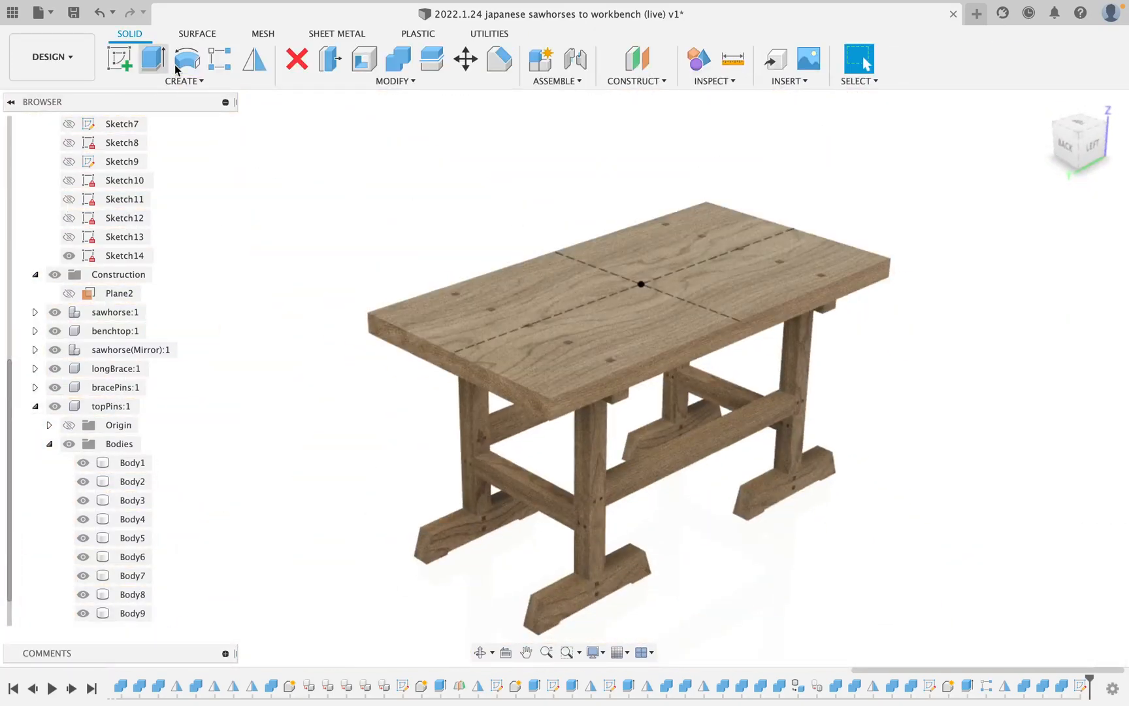
pyautogui.scroll(10, 633, 297)
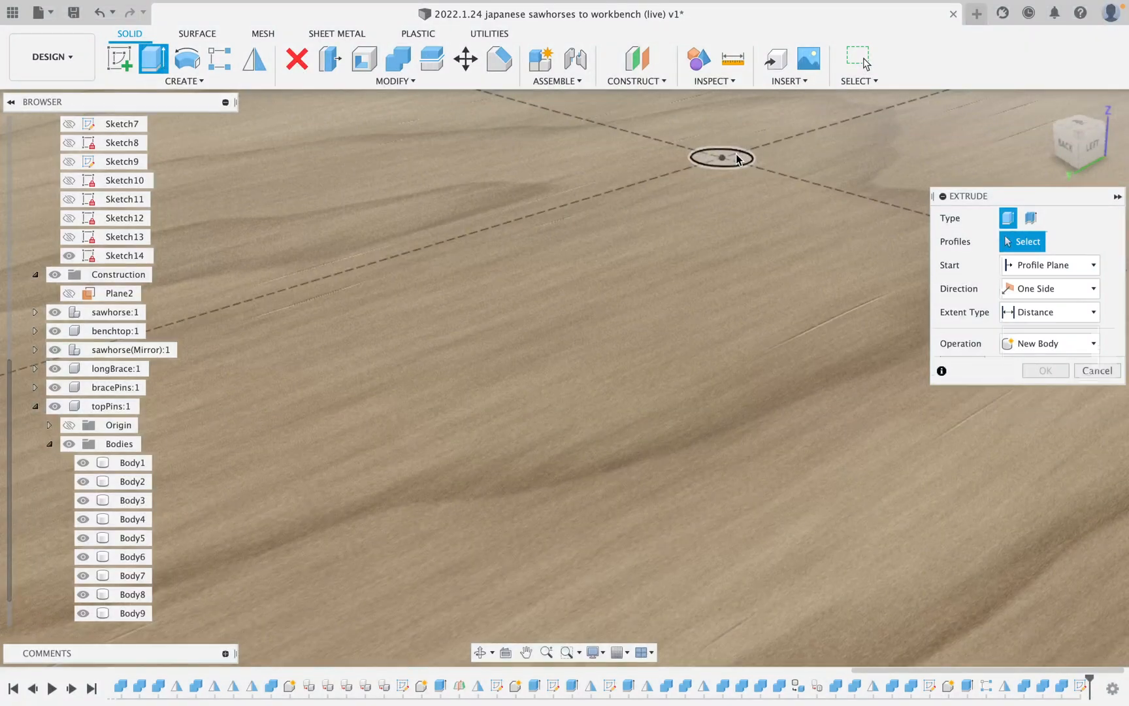
pyautogui.click(730, 159)
pyautogui.scroll(-5, 724, 178)
pyautogui.scroll(-5, 724, 178)
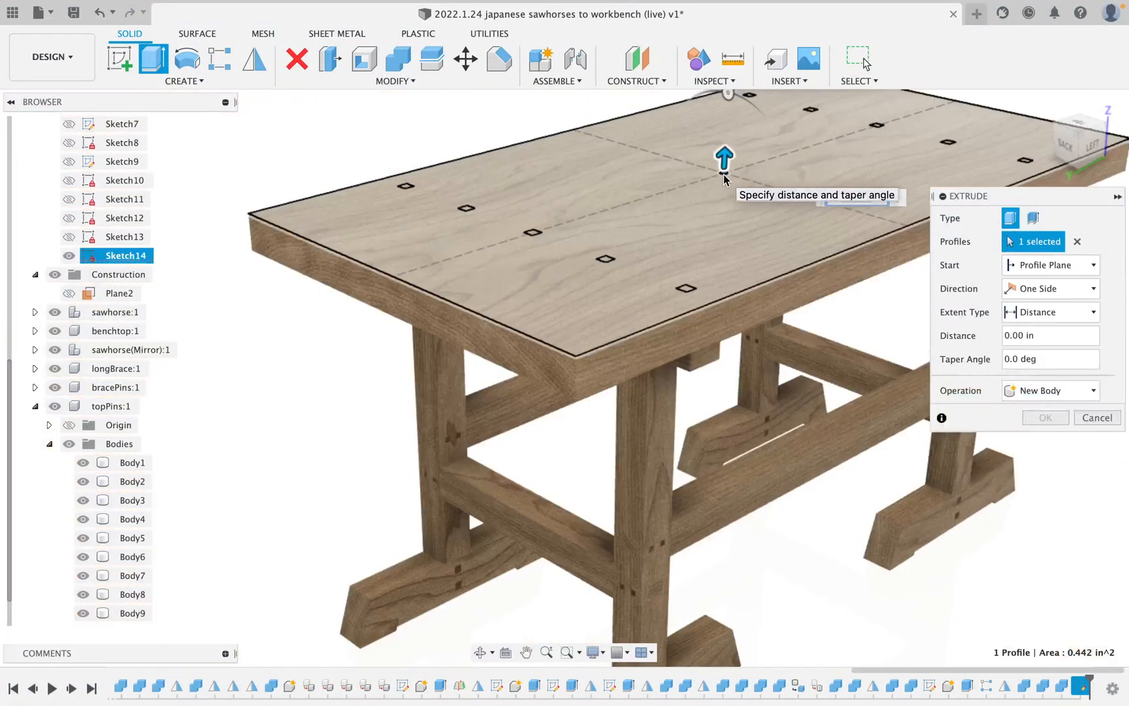
pyautogui.scroll(2, 712, 171)
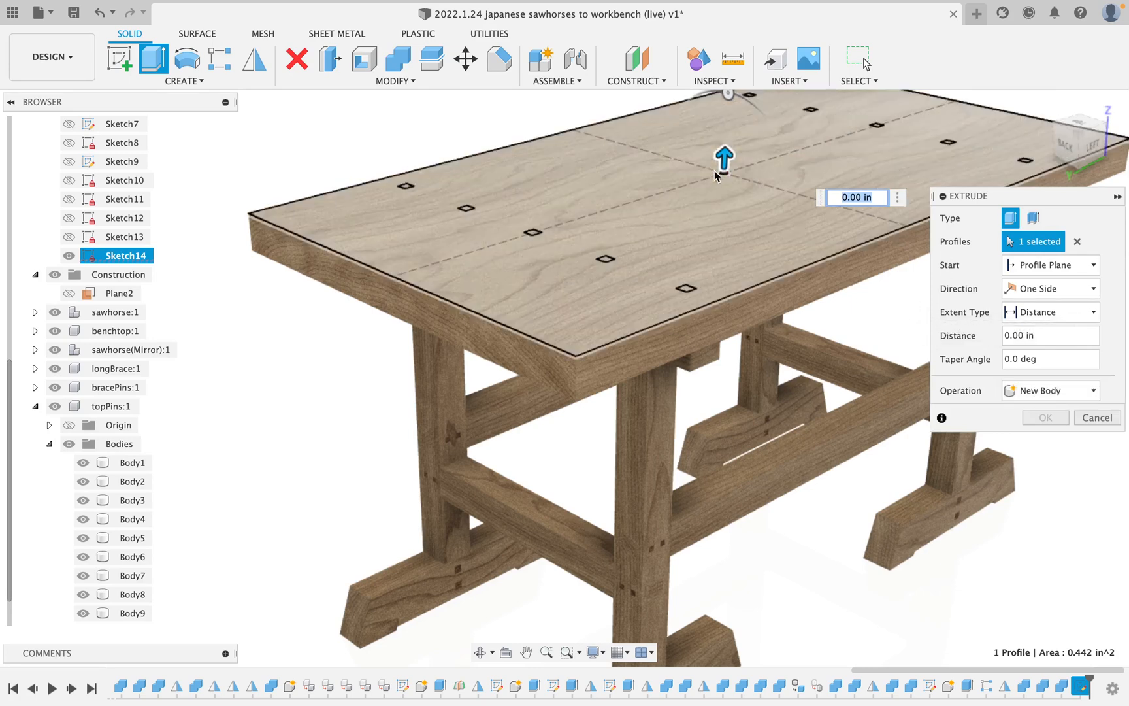
pyautogui.click(1066, 312)
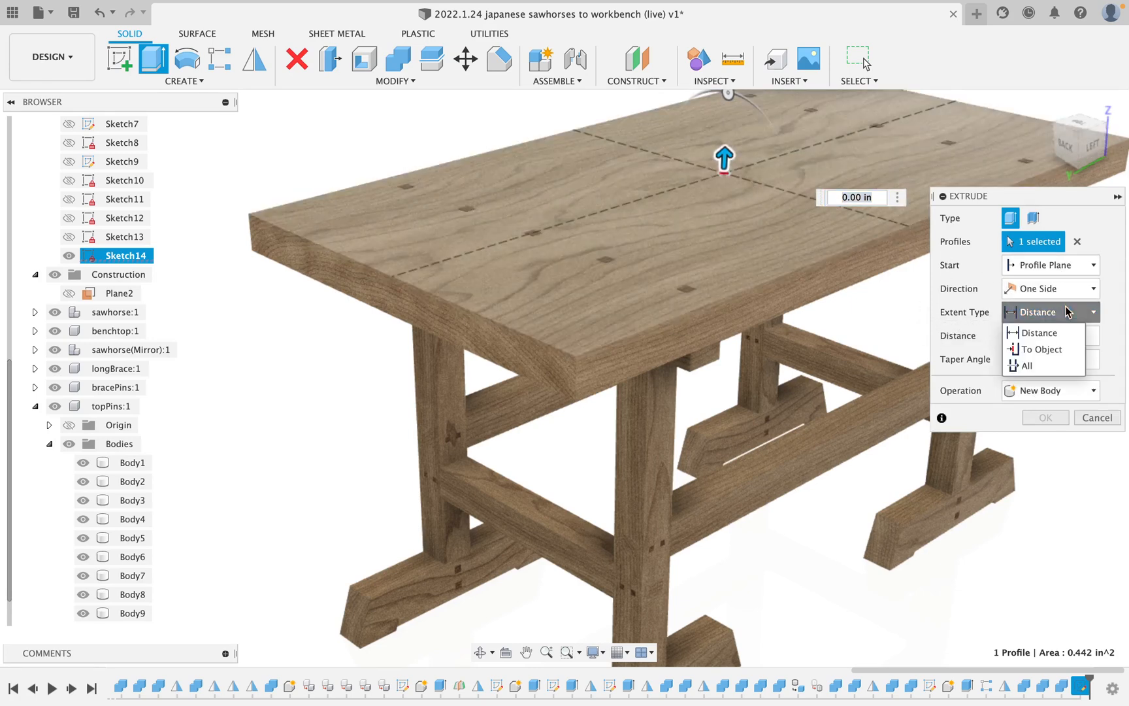
pyautogui.click(1052, 350)
pyautogui.keyDown('shift'); pyautogui.moveTo(908, 321); pyautogui.dragTo(829, 261, button='middle'); pyautogui.keyUp('shift')
pyautogui.click(850, 209)
pyautogui.click(1052, 437)
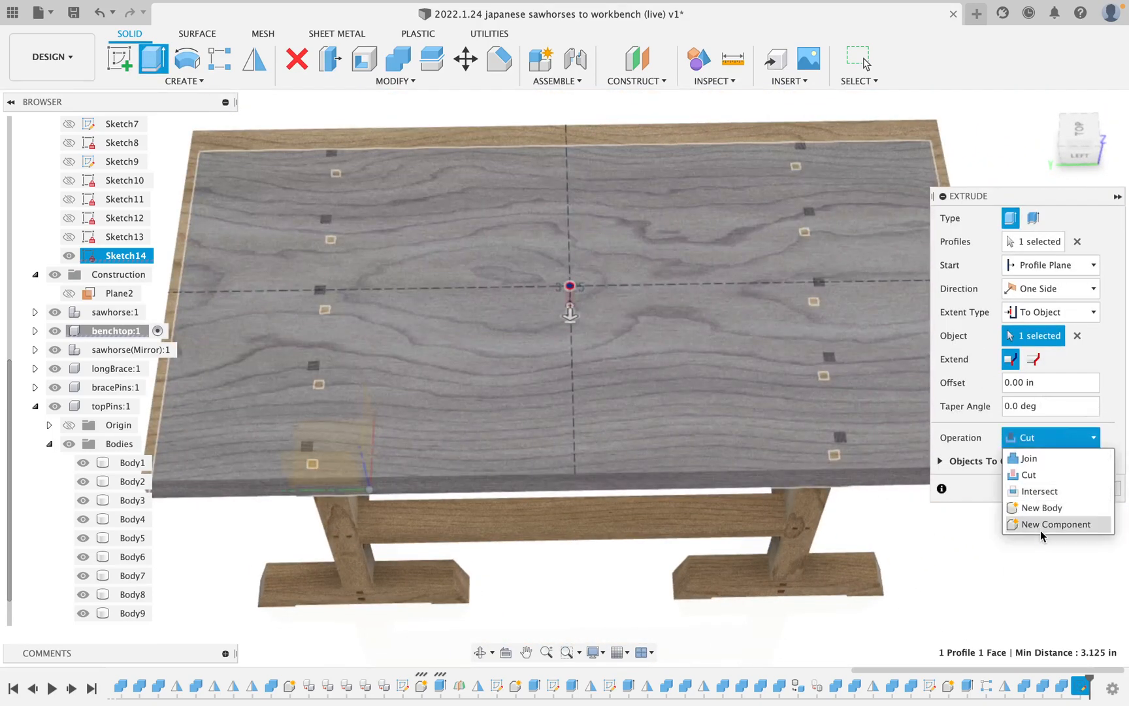
pyautogui.click(1043, 507)
pyautogui.click(1045, 463)
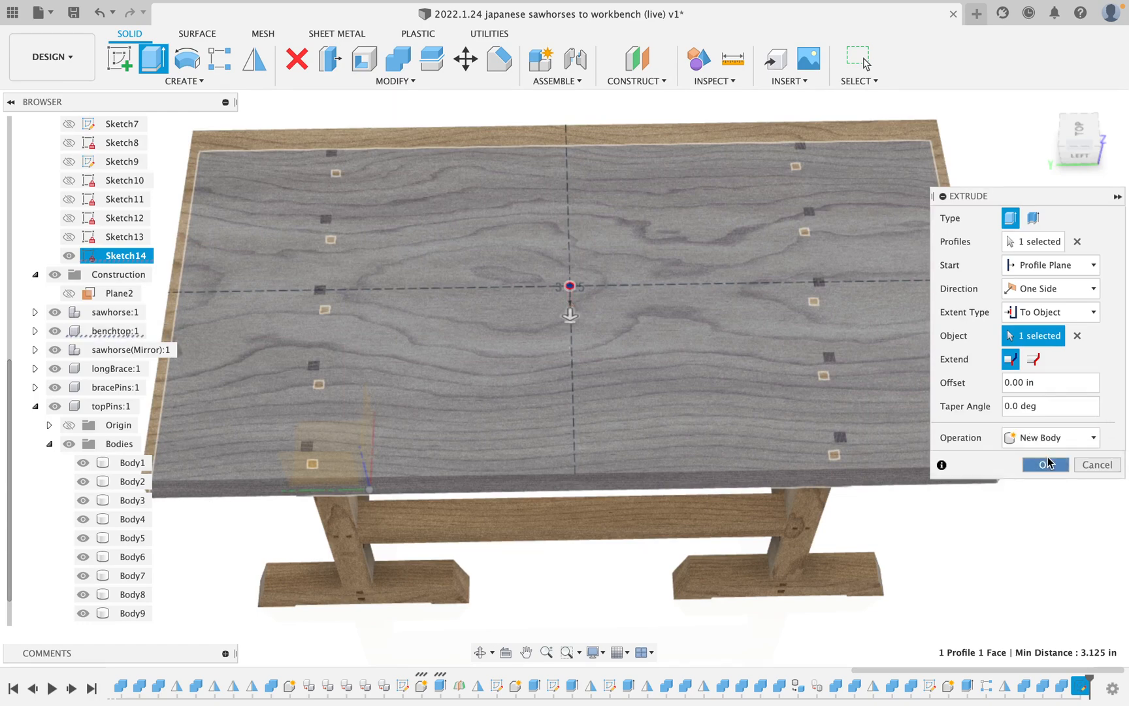
# - Start a rectangular pattern of bodies and choose the centre round body, hiding the benchtop to reach it and showing it again
pyautogui.scroll(-4, 561, 247)
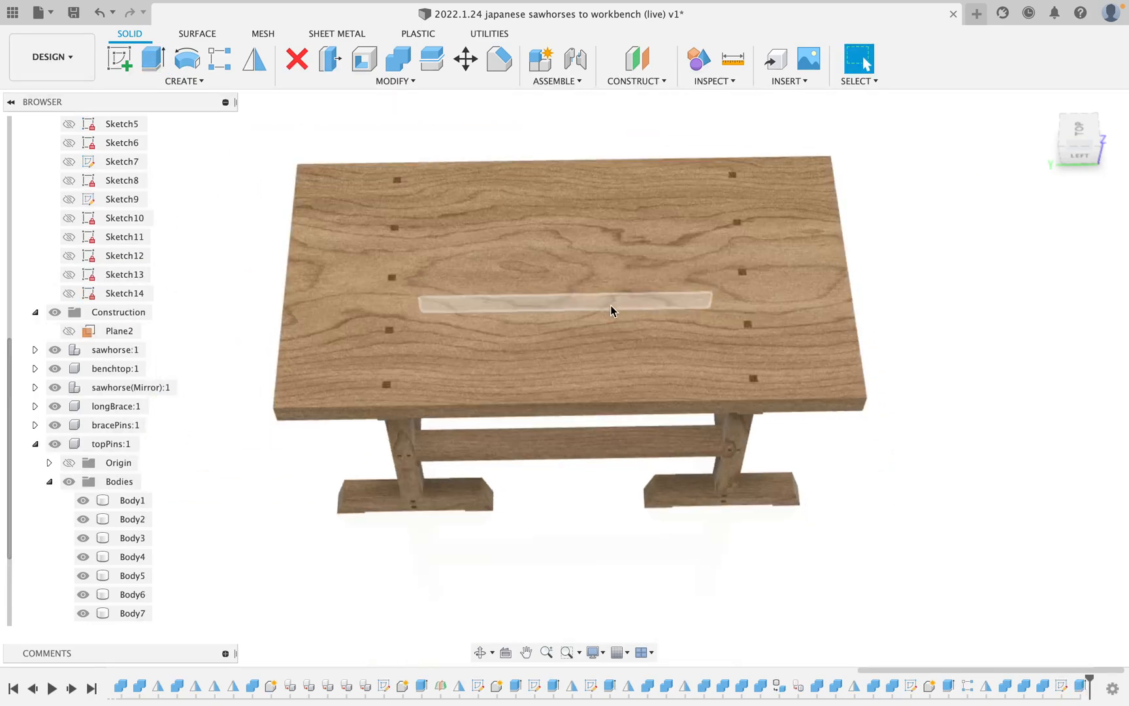
pyautogui.keyDown('shift'); pyautogui.moveTo(610, 305); pyautogui.dragTo(526, 286, button='middle'); pyautogui.keyUp('shift')
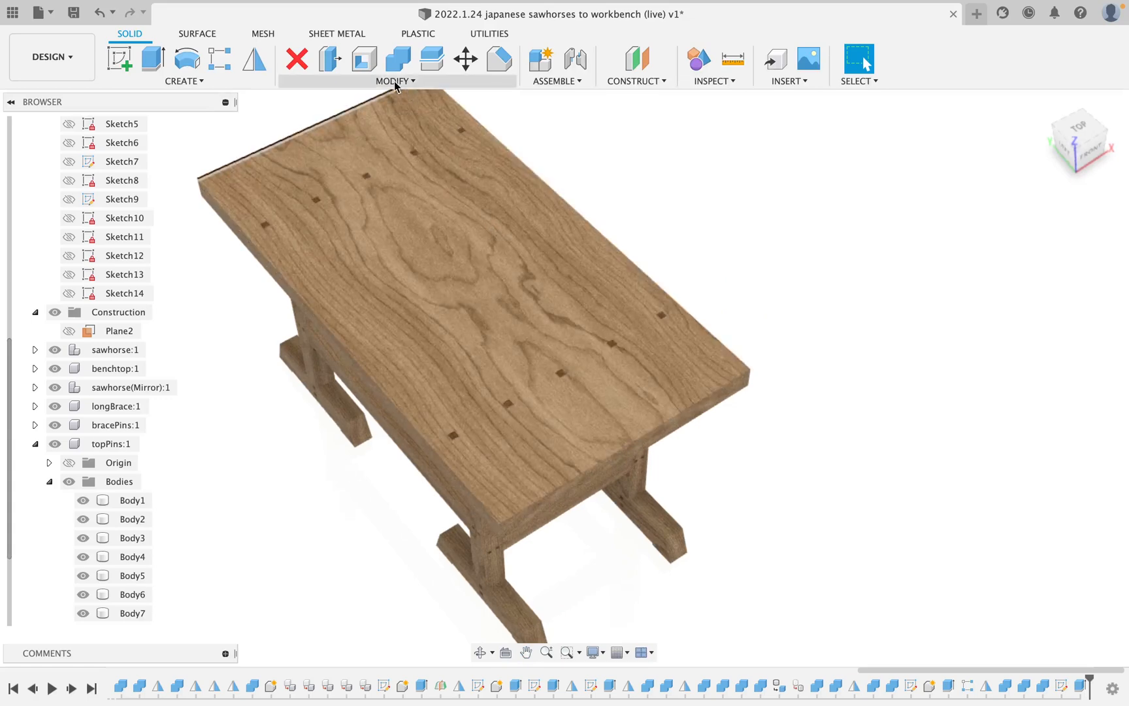
pyautogui.click(221, 59)
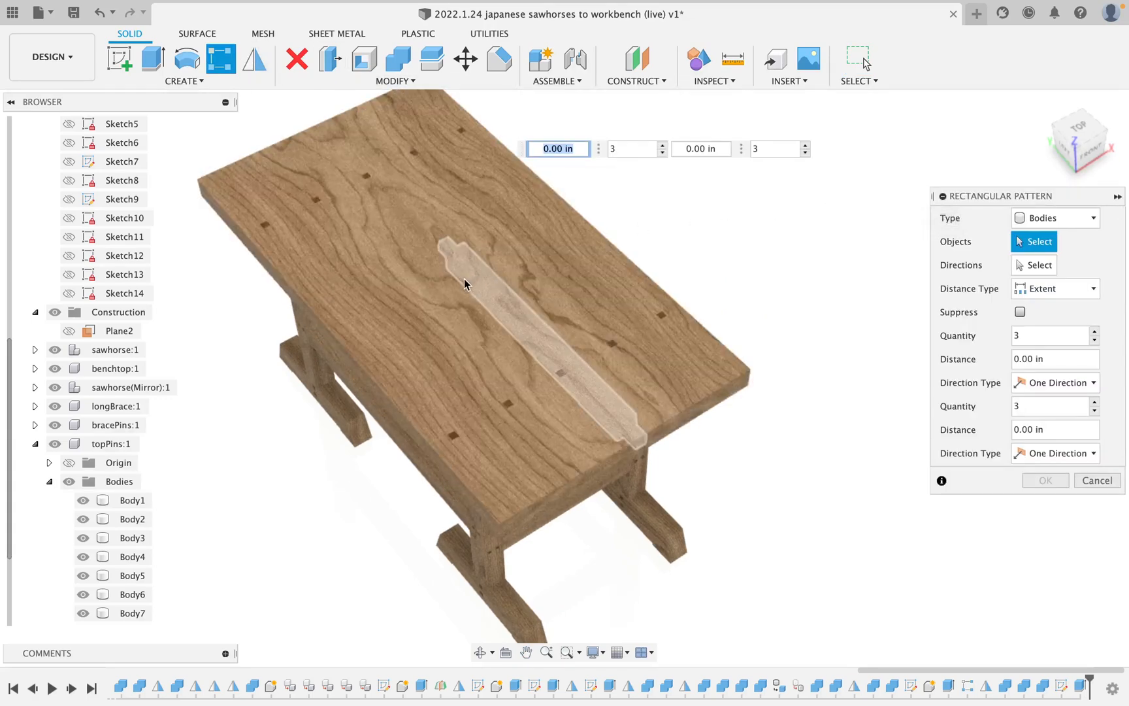
pyautogui.scroll(3, 464, 282)
pyautogui.scroll(3, 220, 453)
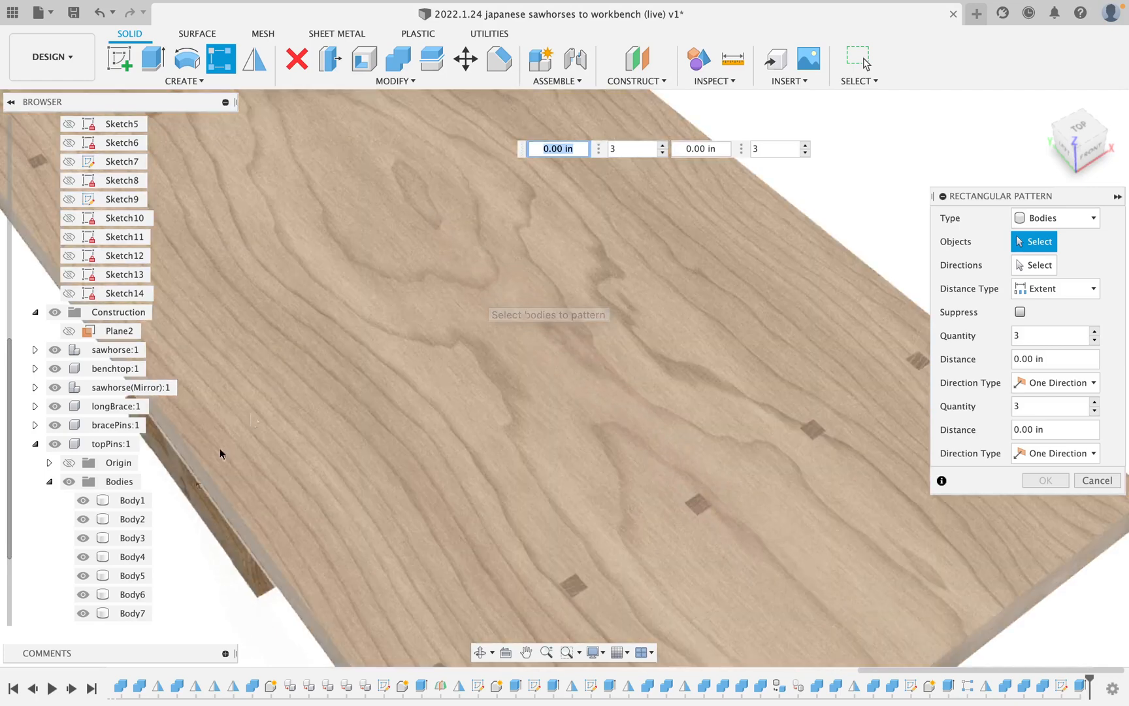
pyautogui.click(36, 444)
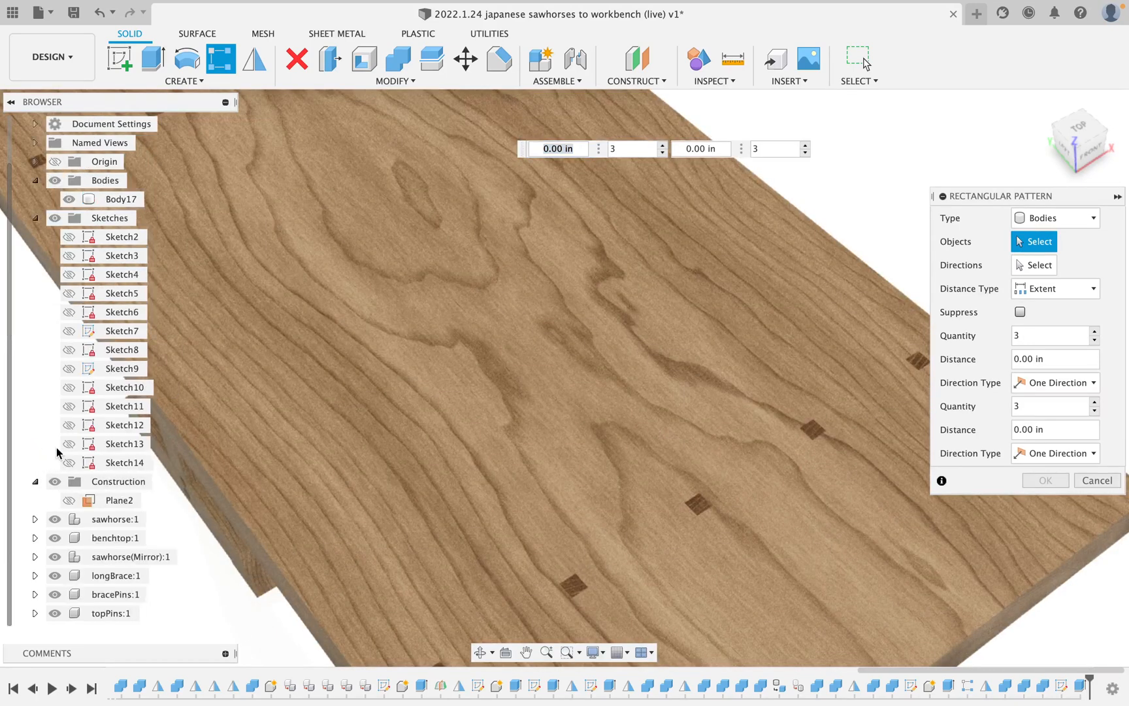
pyautogui.click(50, 537)
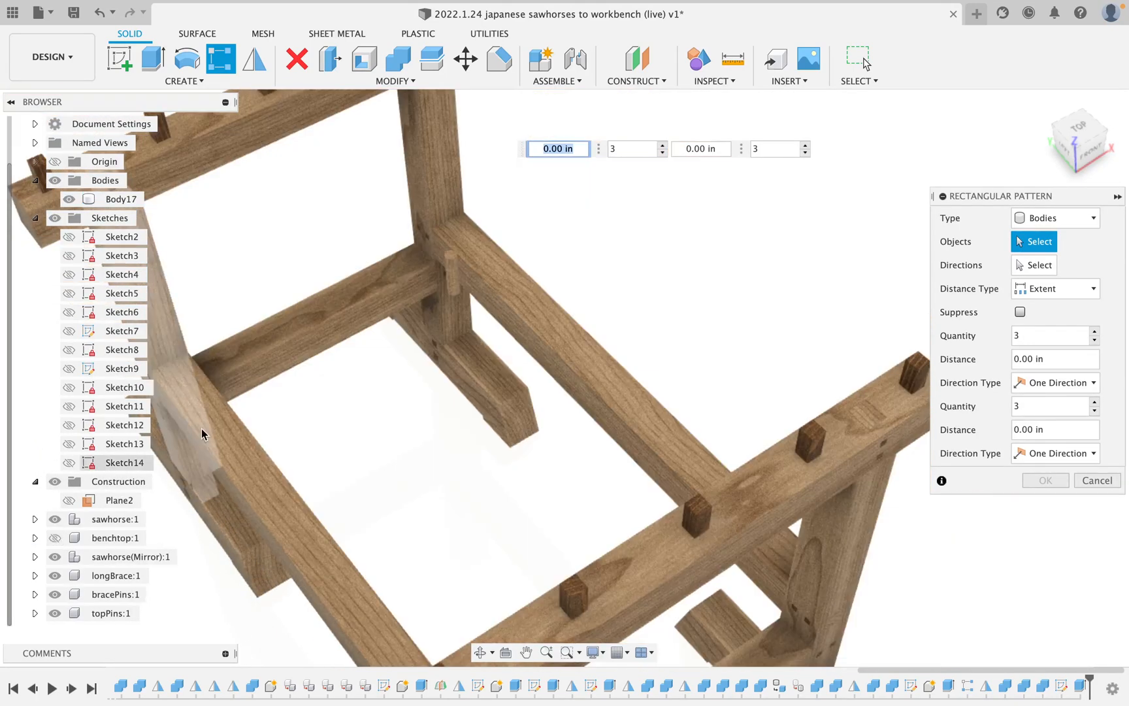
pyautogui.click(452, 287)
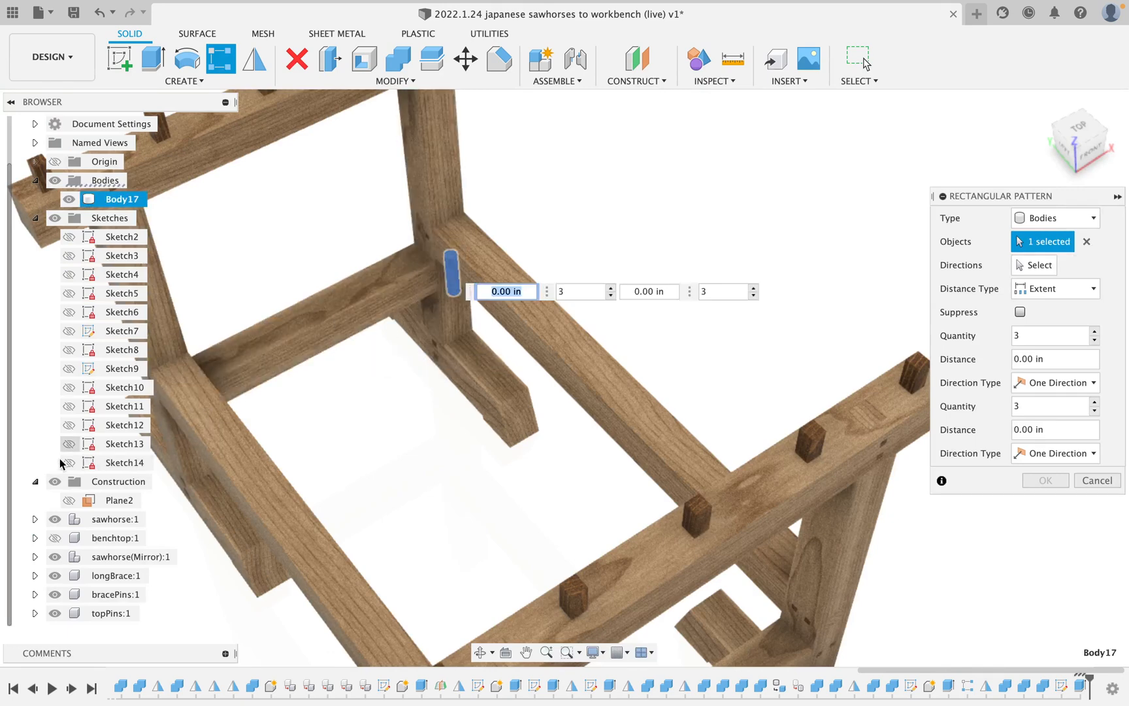
pyautogui.click(55, 537)
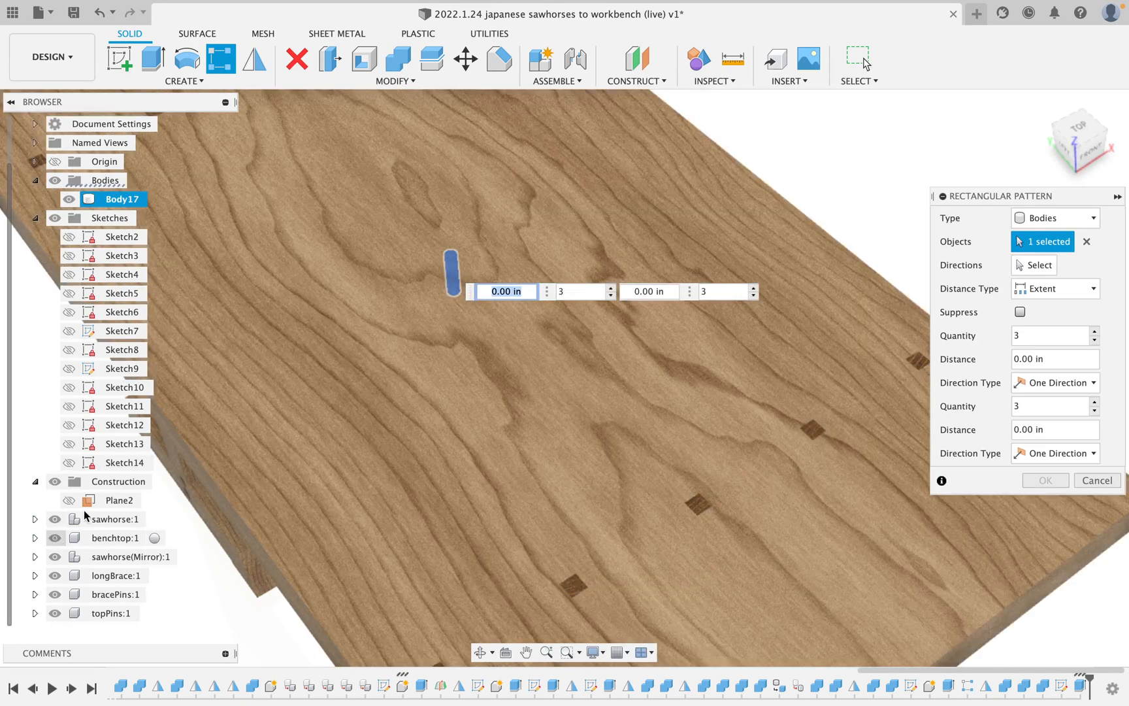
# - Use the Y axis as the pattern direction and set the extents to 20 in along the benchtop and 10 in across it
pyautogui.scroll(-3, 311, 370)
pyautogui.keyDown('shift'); pyautogui.moveTo(295, 338); pyautogui.dragTo(369, 334, button='middle'); pyautogui.keyUp('shift')
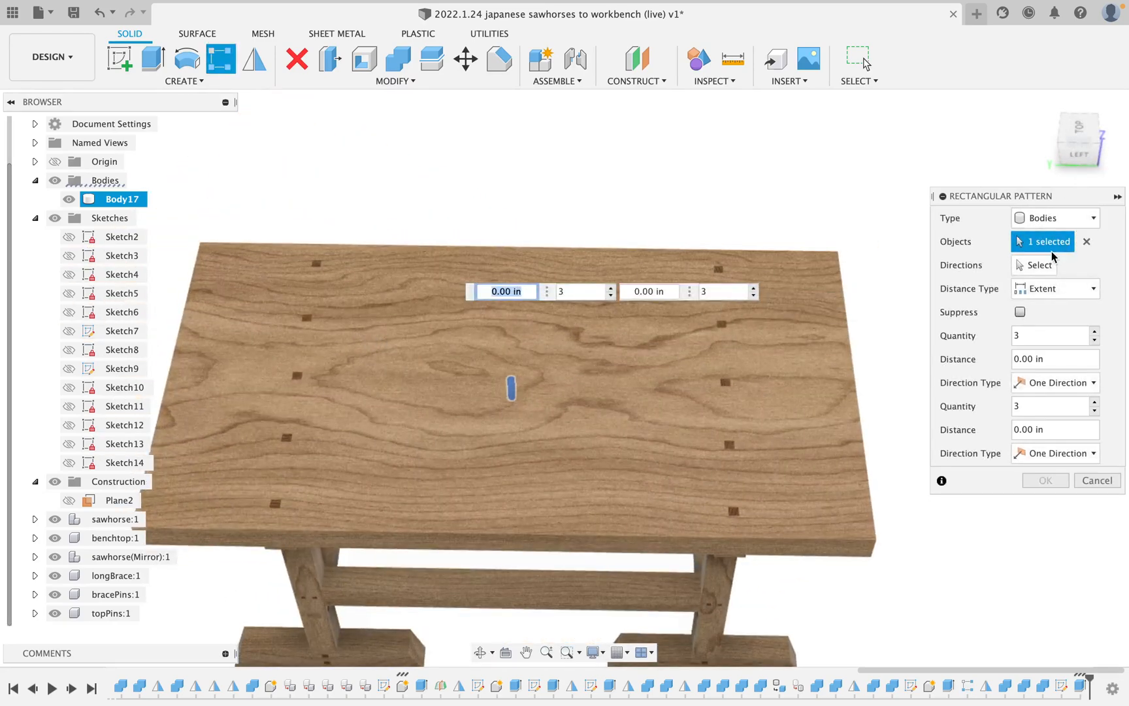
pyautogui.click(1035, 265)
pyautogui.scroll(-4, 575, 317)
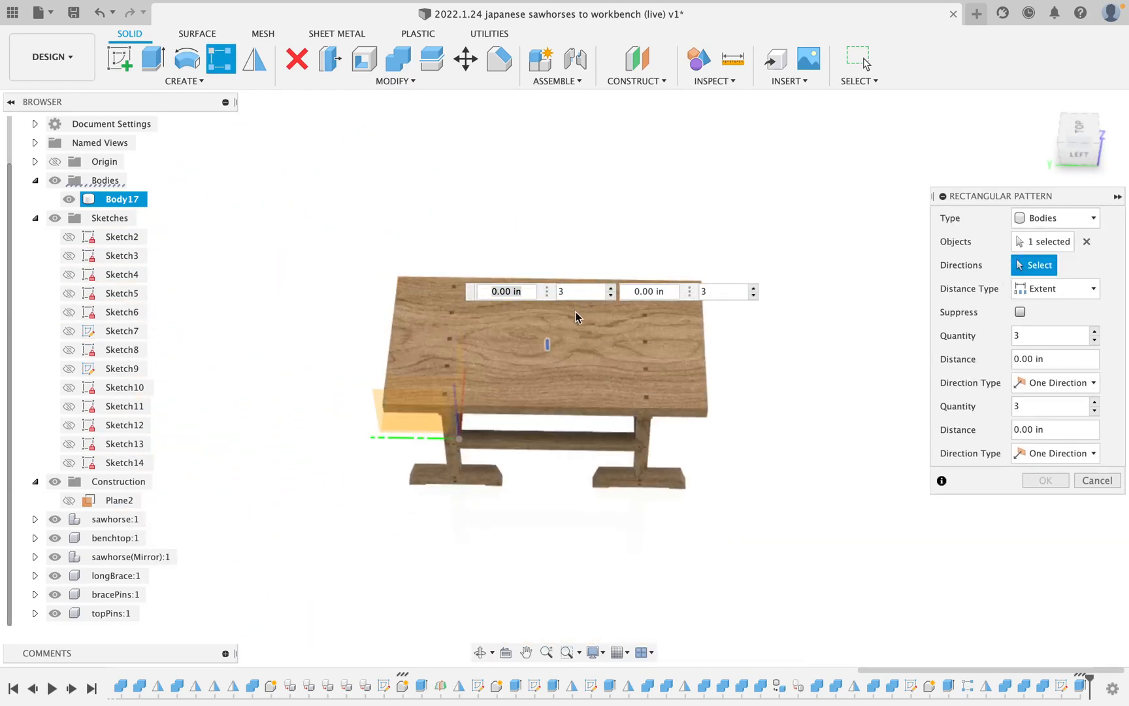
pyautogui.click(407, 439)
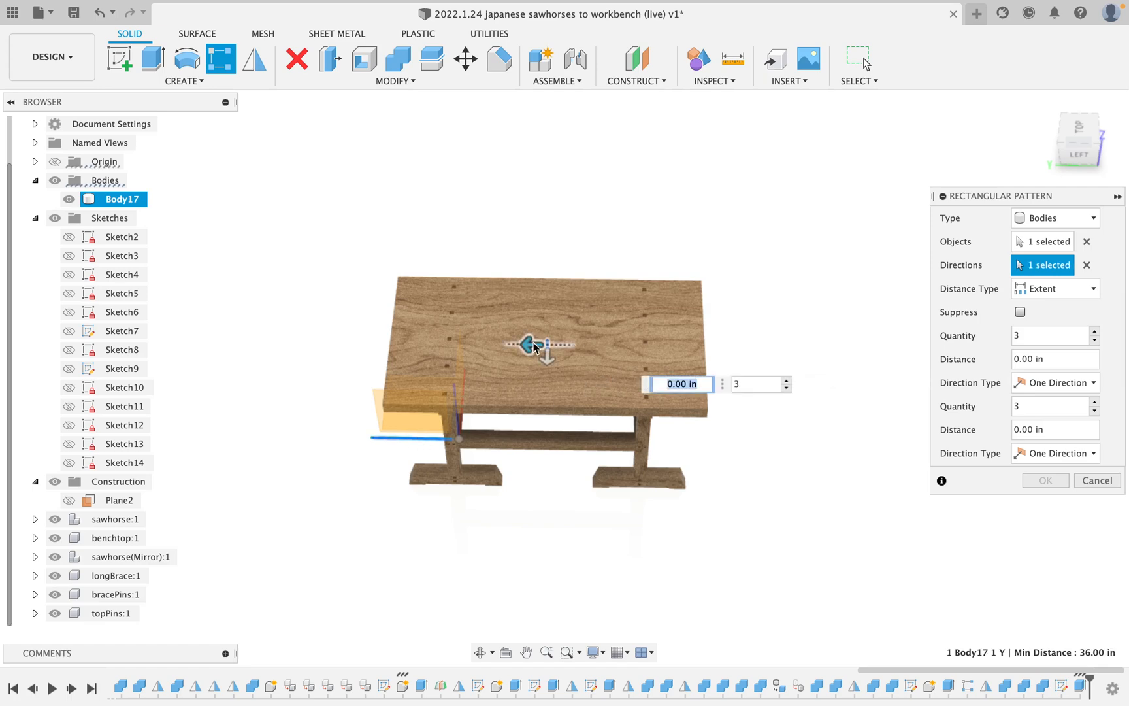
pyautogui.moveTo(530, 344); pyautogui.dragTo(450, 356)
pyautogui.press('Tab')
pyautogui.moveTo(543, 361); pyautogui.dragTo(547, 395)
pyautogui.scroll(5, 538, 367)
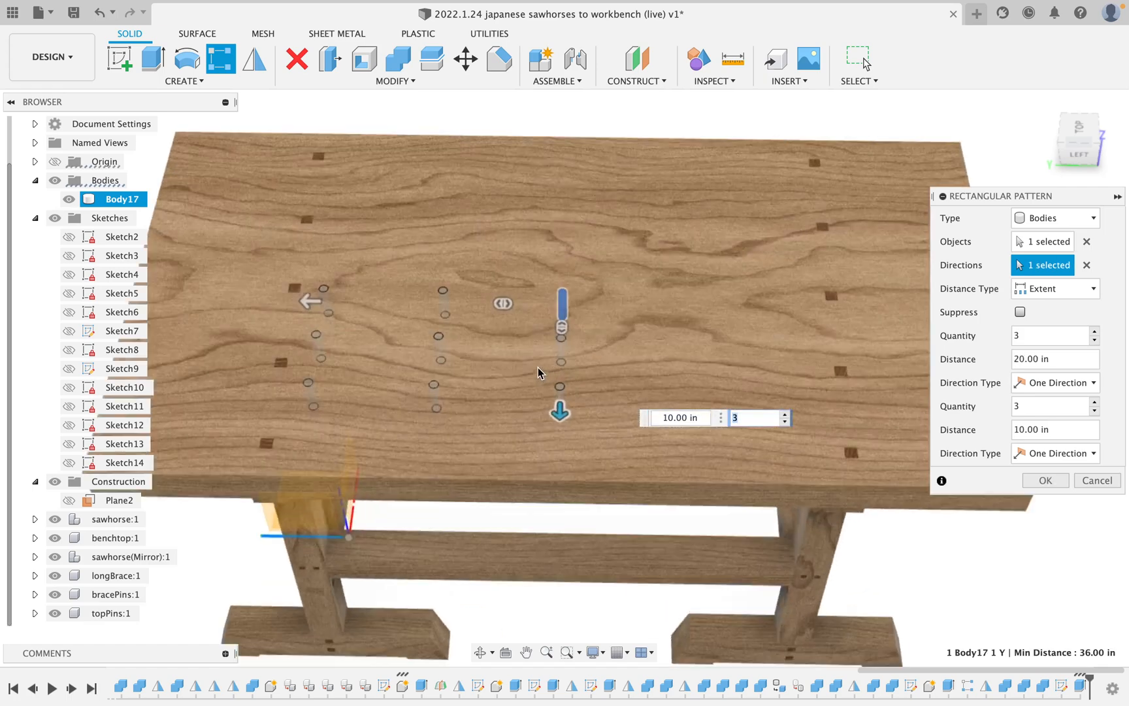
pyautogui.scroll(2, 543, 364)
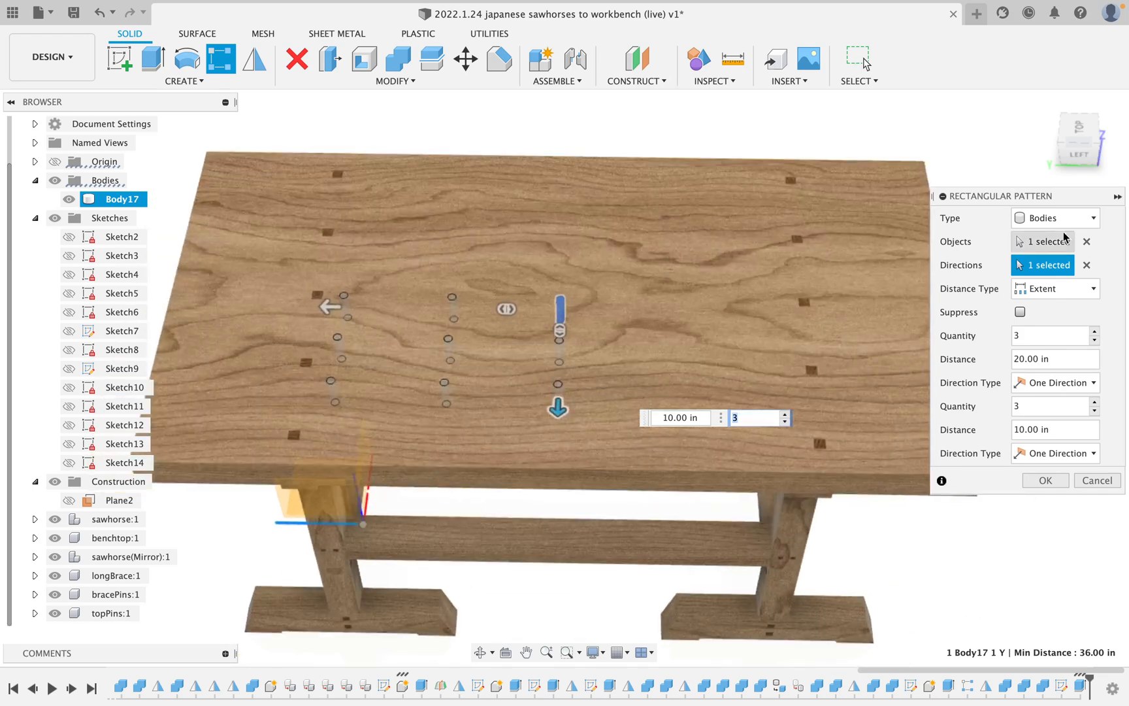
# - Make both pattern directions symmetric and set the crosswise quantity to 7
pyautogui.click(1088, 383)
pyautogui.click(1055, 422)
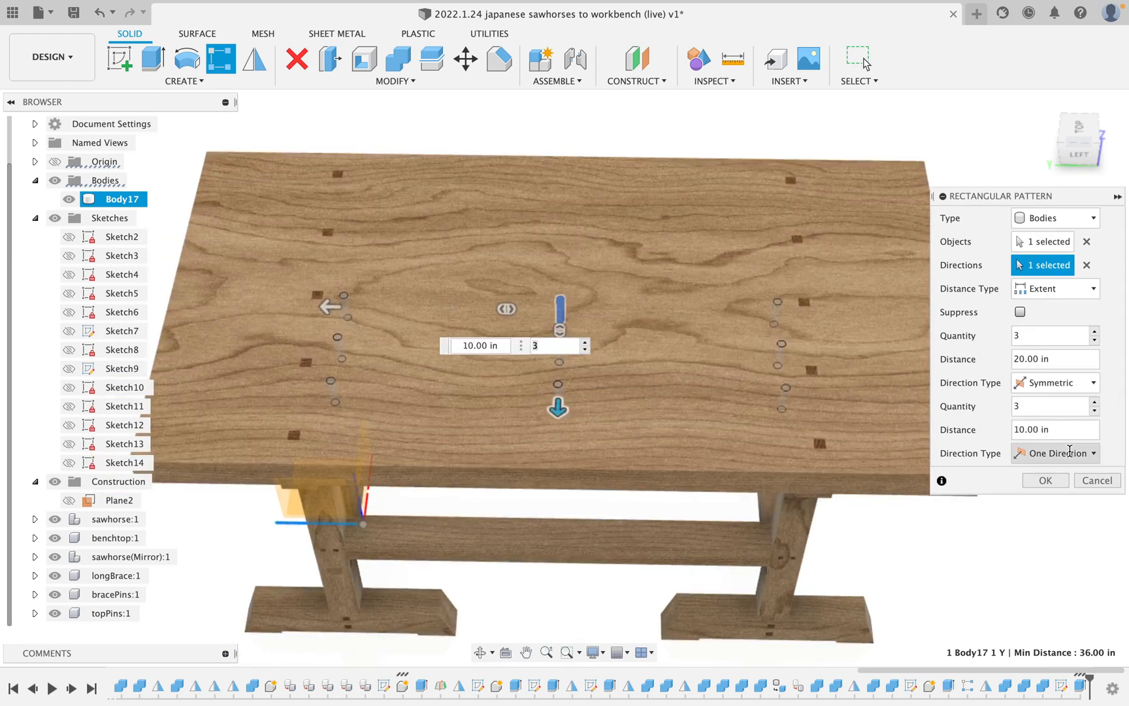
pyautogui.click(1072, 455)
pyautogui.click(1065, 492)
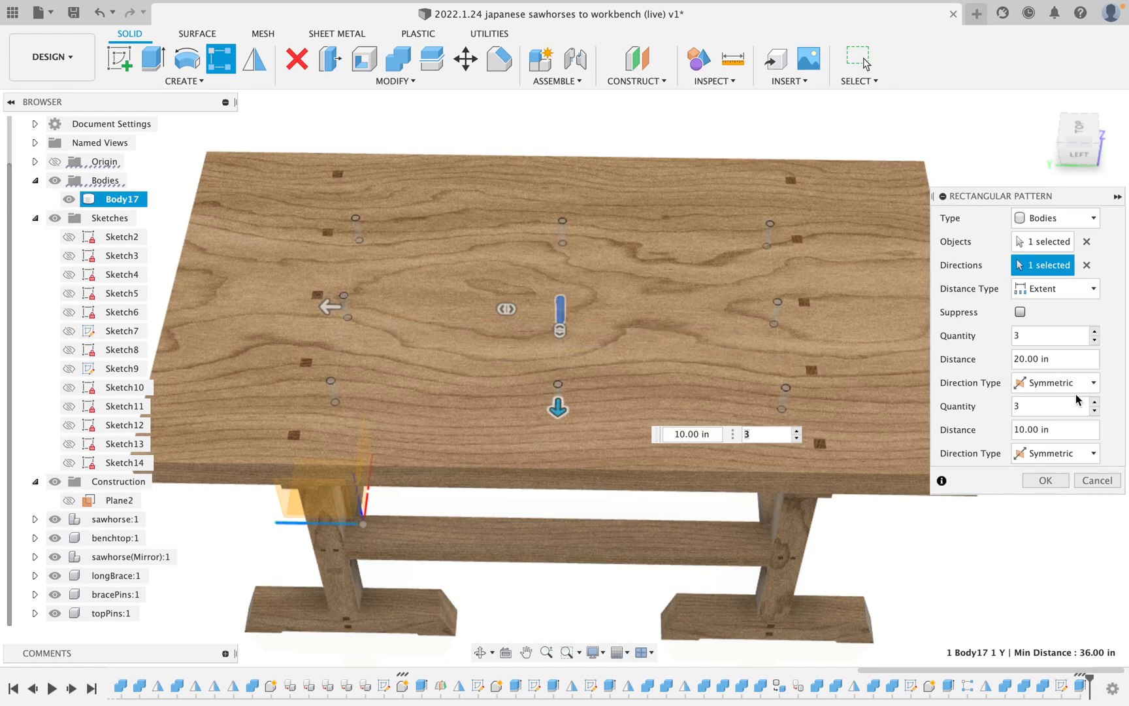
pyautogui.click(1095, 402)
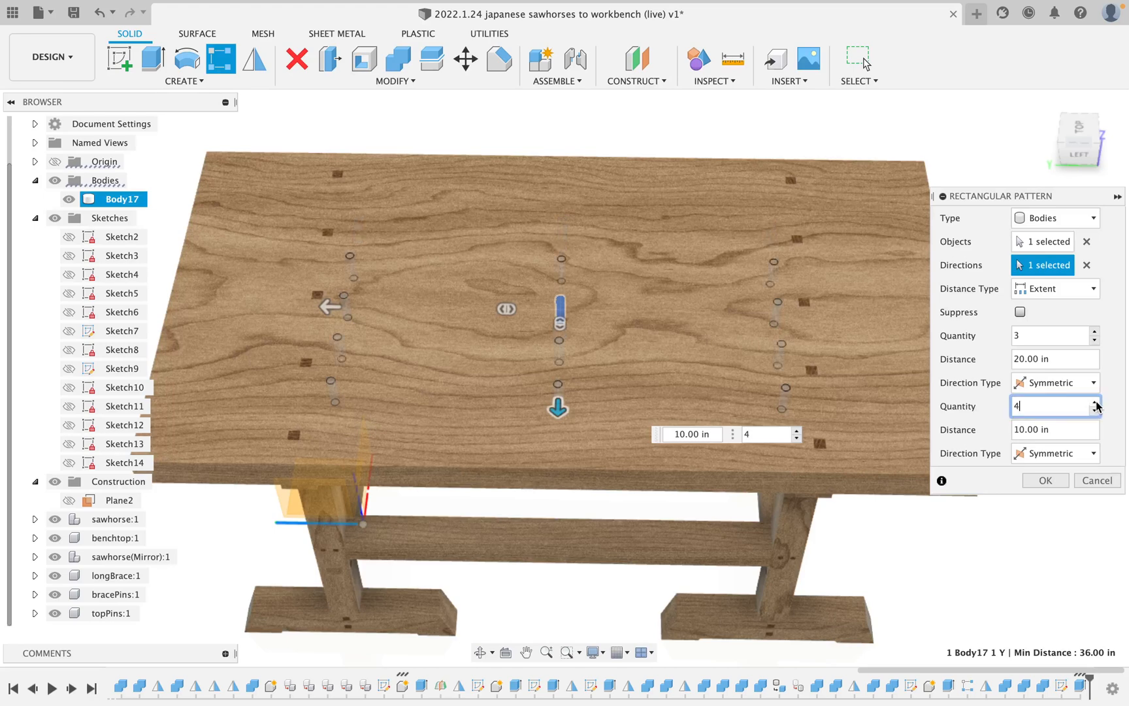
pyautogui.click(1095, 403)
pyautogui.click(1095, 403)
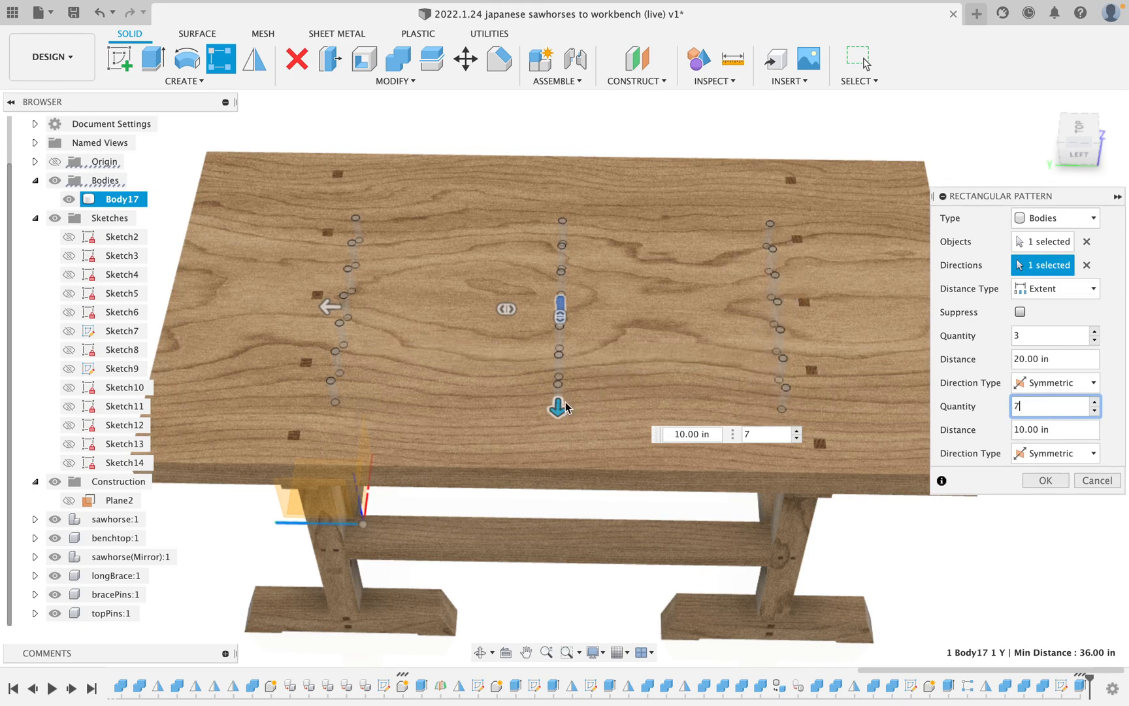
# - Change the pattern's distance type to Spacing and set the crosswise distance to 4.5 in
pyautogui.click(1032, 293)
pyautogui.click(1046, 326)
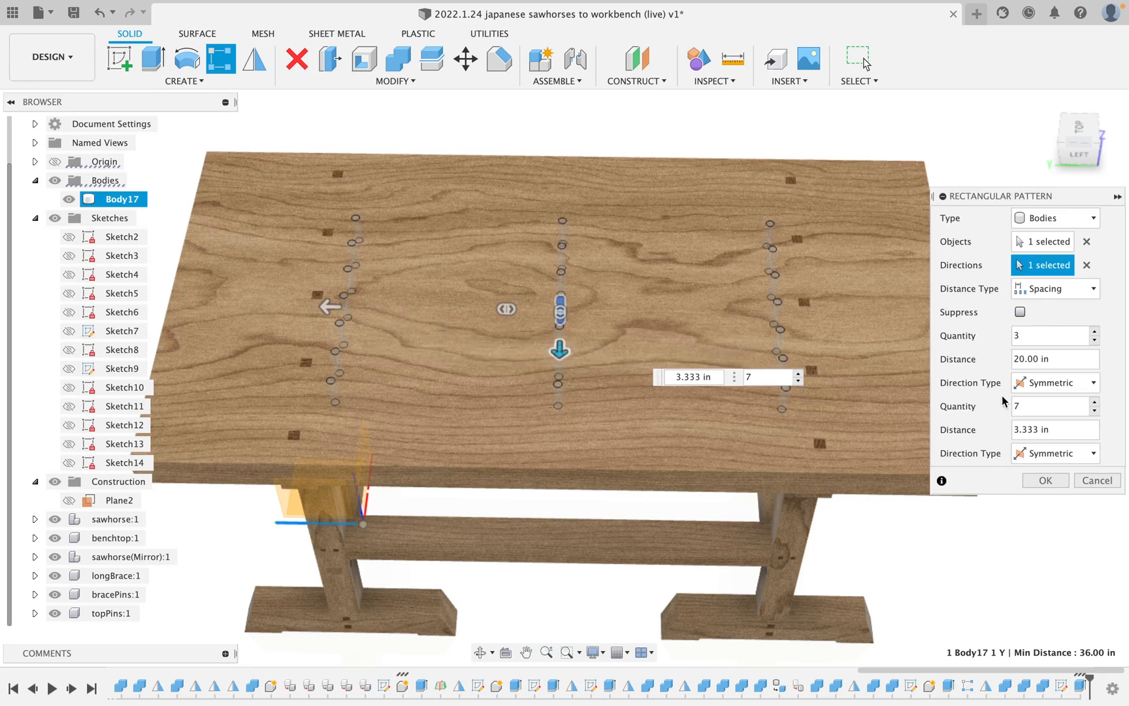
pyautogui.click(1071, 434)
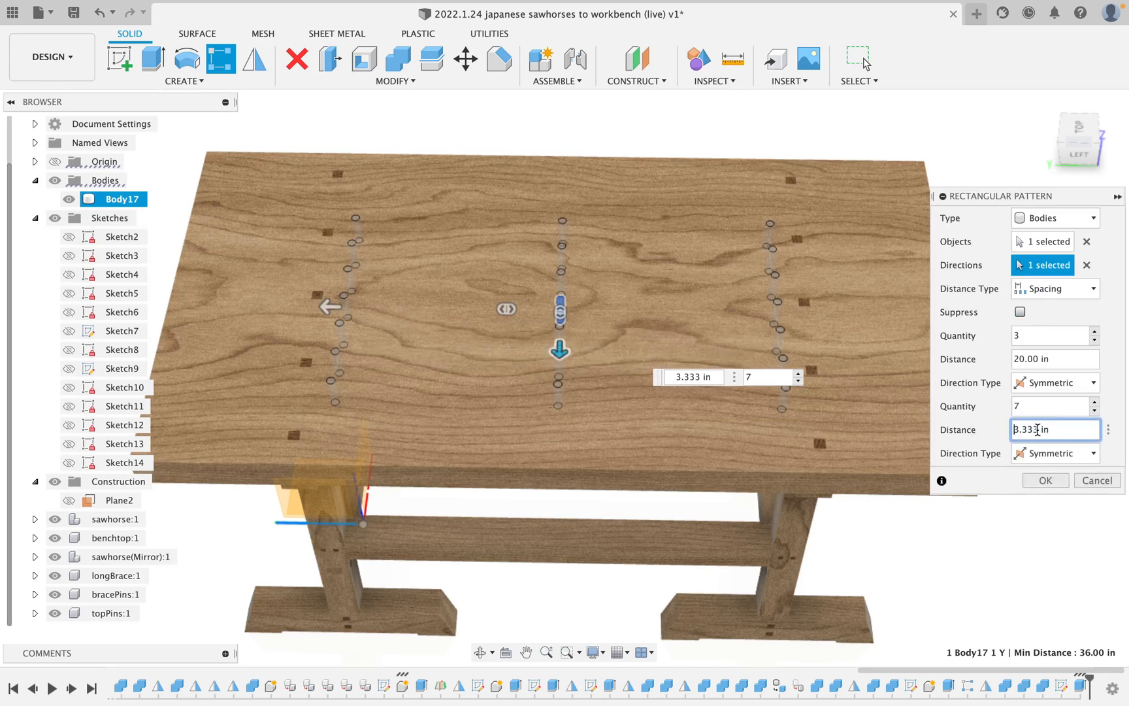
pyautogui.tripleClick(1038, 429)
pyautogui.write('4.5')
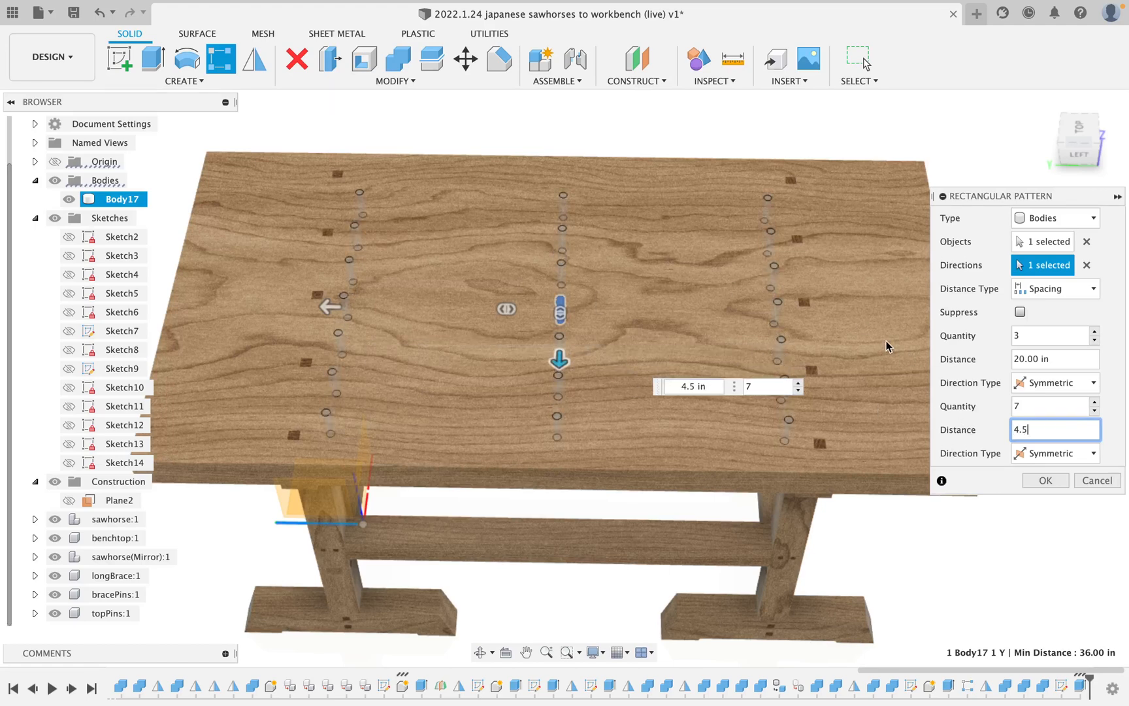
# - Set the pattern's lengthwise spacing to 4.5 in
pyautogui.moveTo(332, 307); pyautogui.dragTo(203, 308)
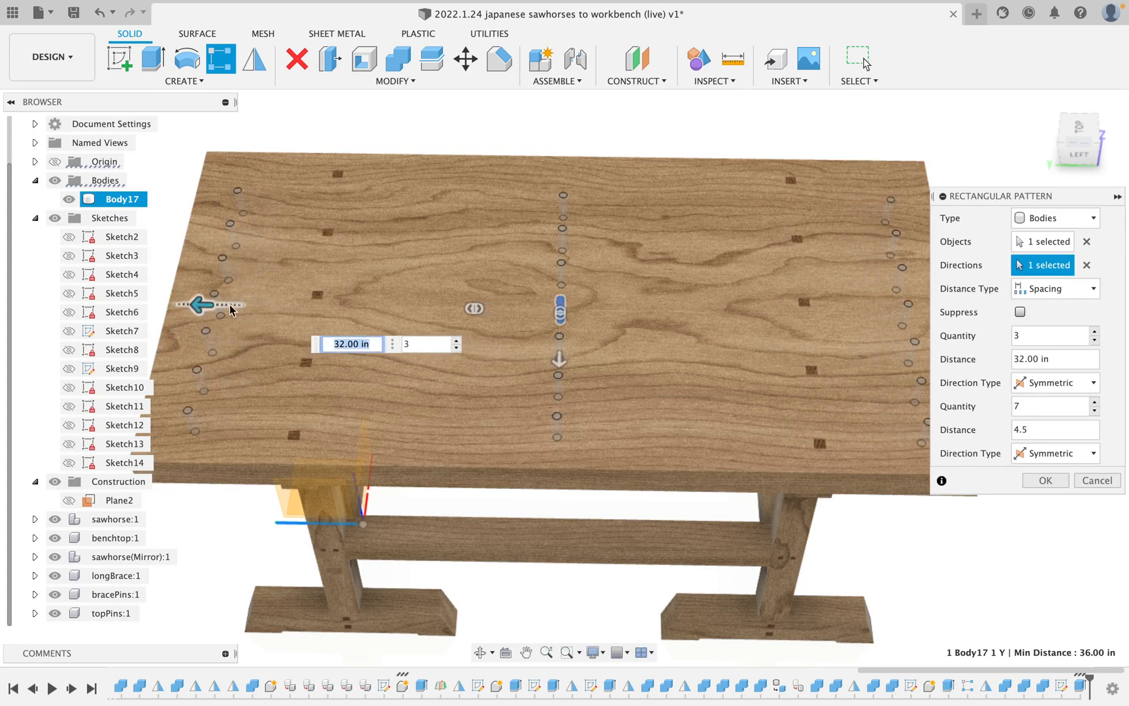
pyautogui.press('Tab')
pyautogui.click(1053, 356)
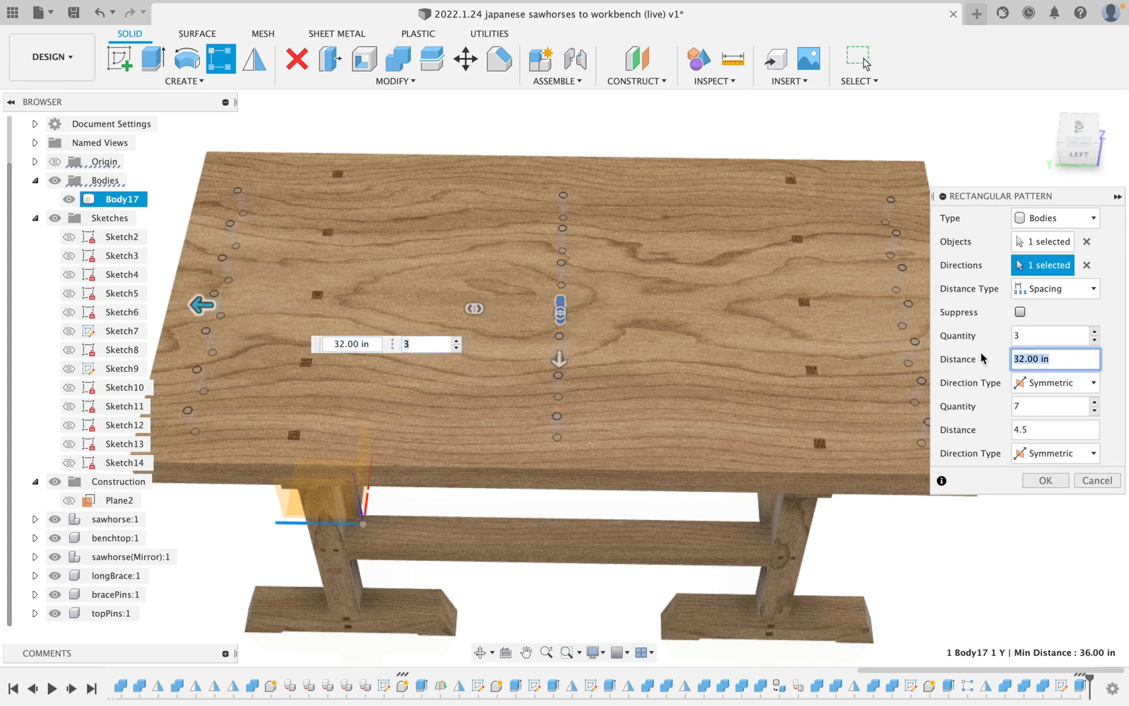
pyautogui.write('4.5')
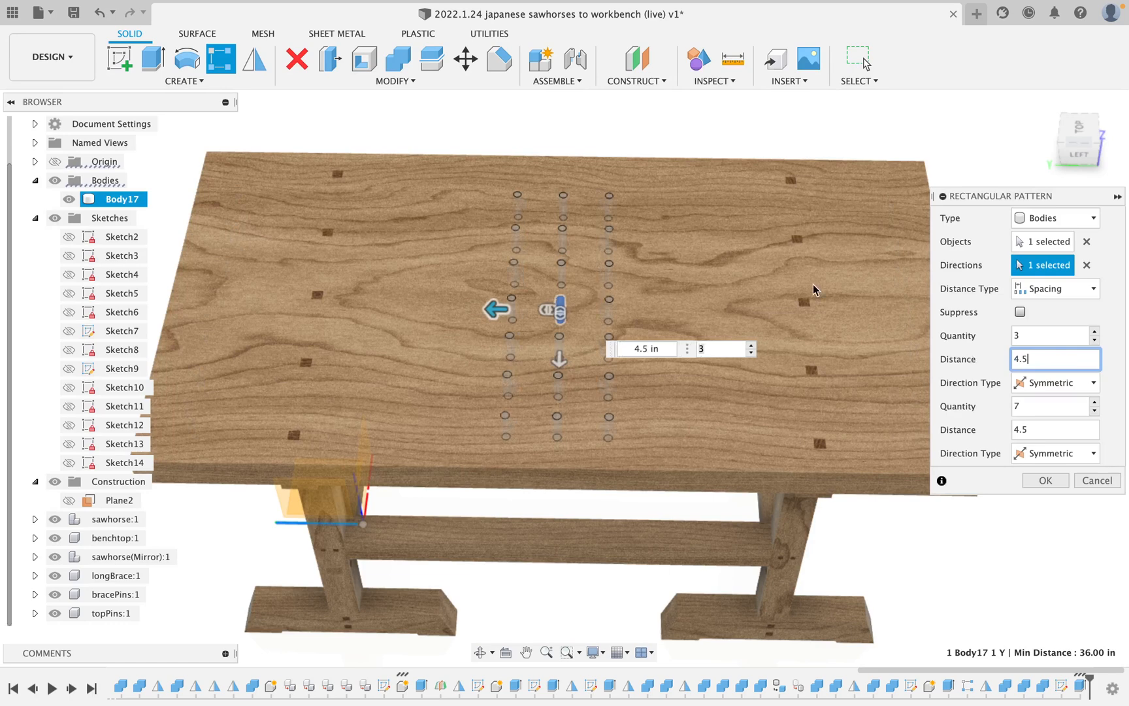
# - Increase the pattern's lengthwise quantity to 13
pyautogui.click(1094, 331)
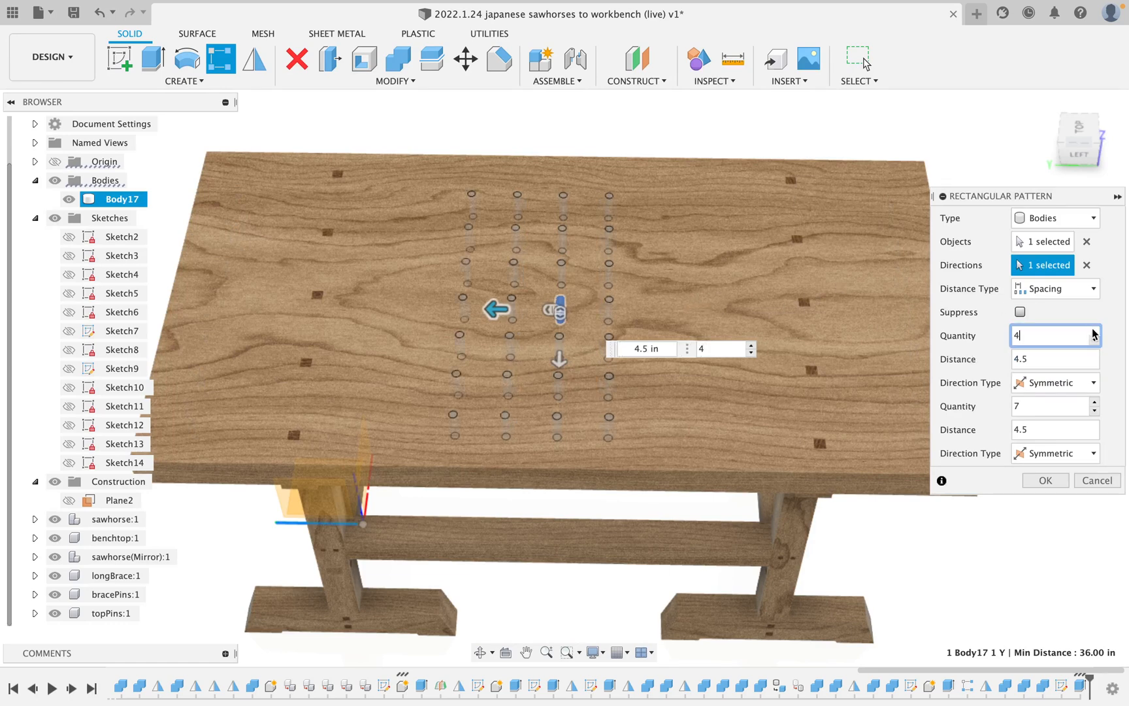
pyautogui.click(1094, 331)
pyautogui.click(1094, 331)
pyautogui.click(1095, 331)
pyautogui.click(1095, 331)
pyautogui.click(1094, 331)
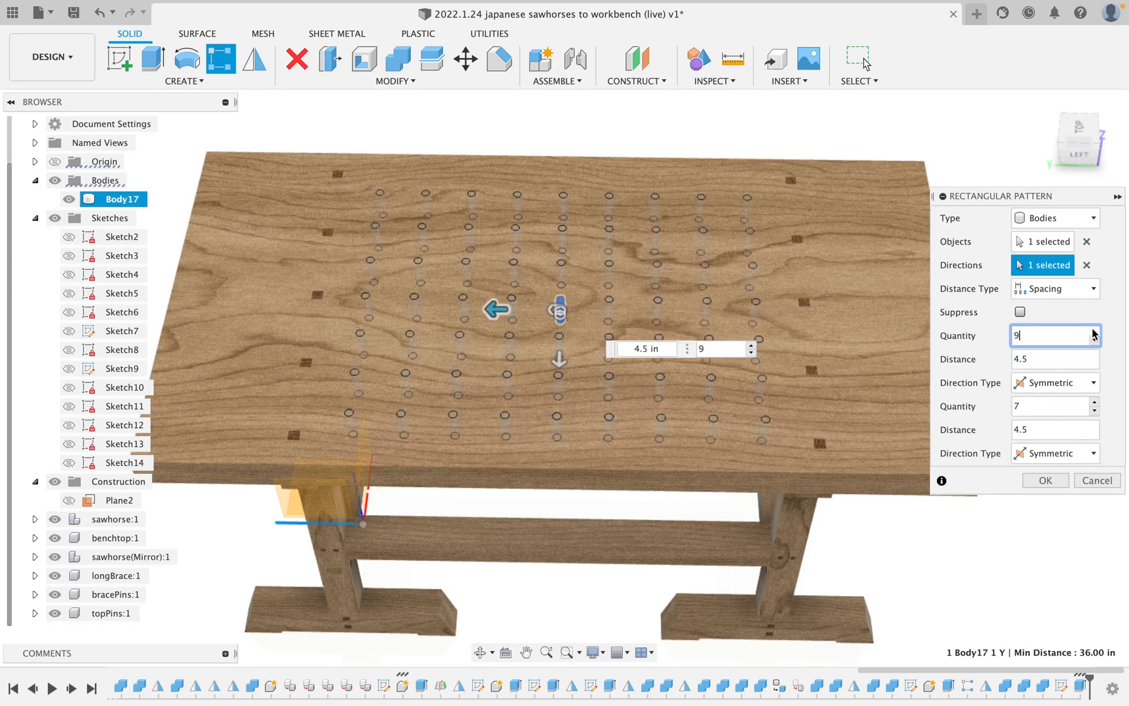
pyautogui.click(1094, 331)
pyautogui.click(1094, 331)
pyautogui.click(1094, 331)
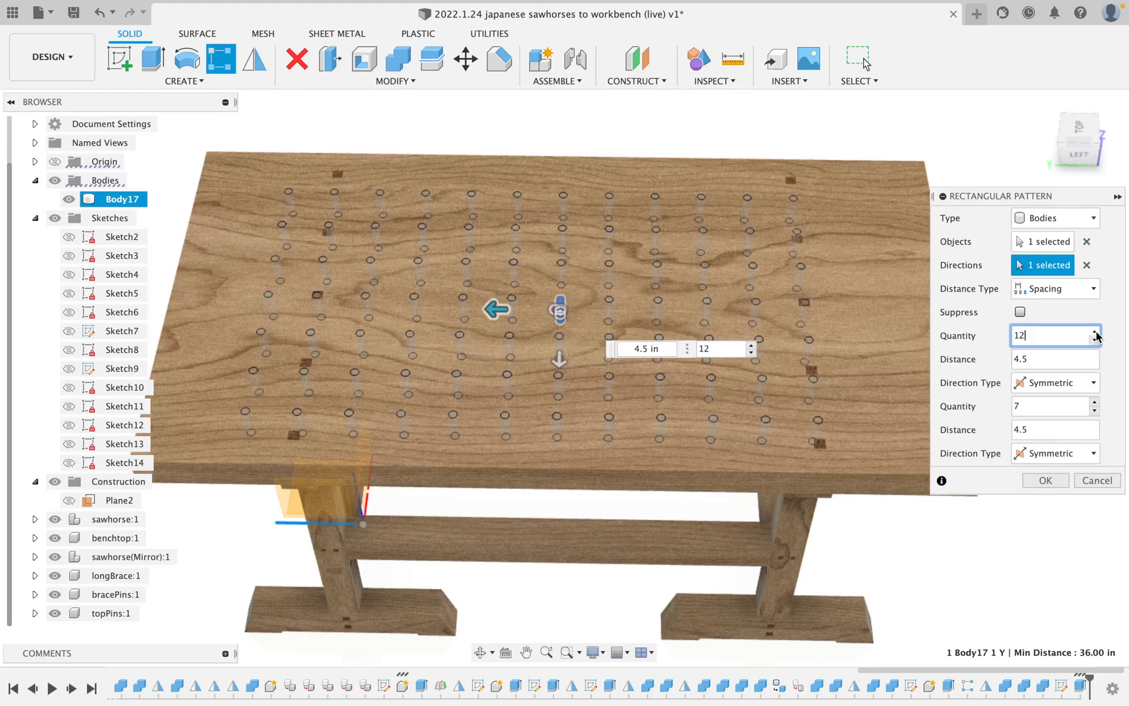
pyautogui.click(1095, 332)
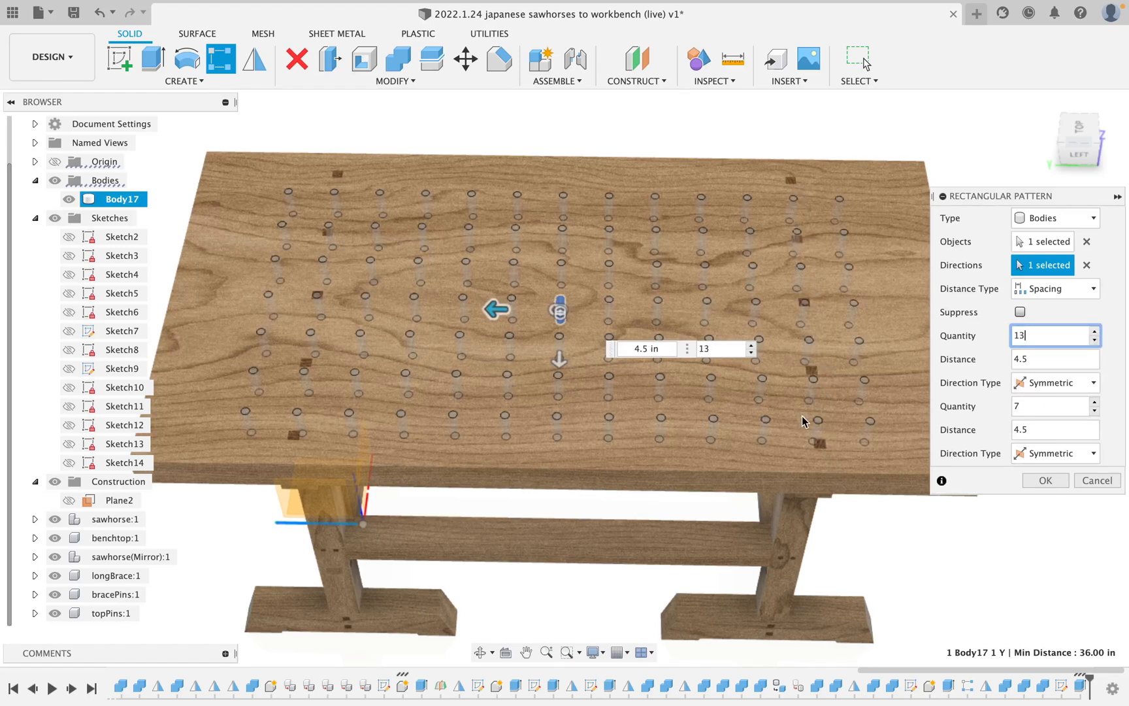
# - Set the pattern's lengthwise spacing to 6 in and reduce its lengthwise quantity to 11
pyautogui.keyDown('shift'); pyautogui.moveTo(779, 453); pyautogui.dragTo(798, 395, button='middle'); pyautogui.keyUp('shift')
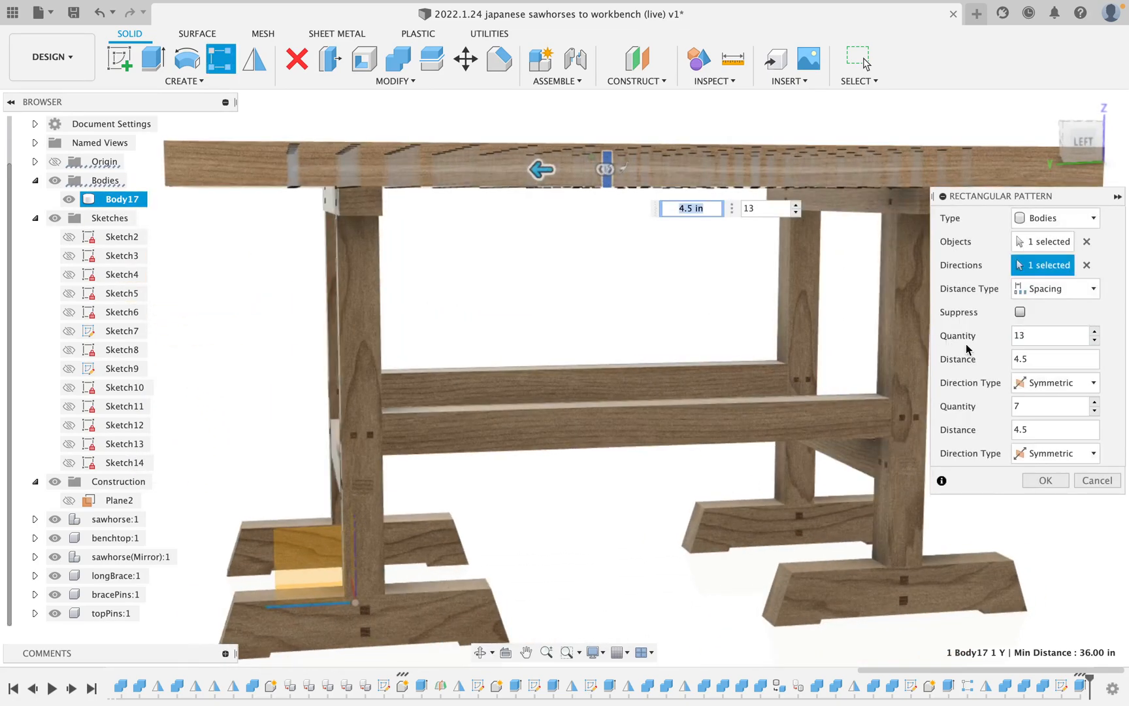
pyautogui.moveTo(1030, 361); pyautogui.dragTo(1010, 358)
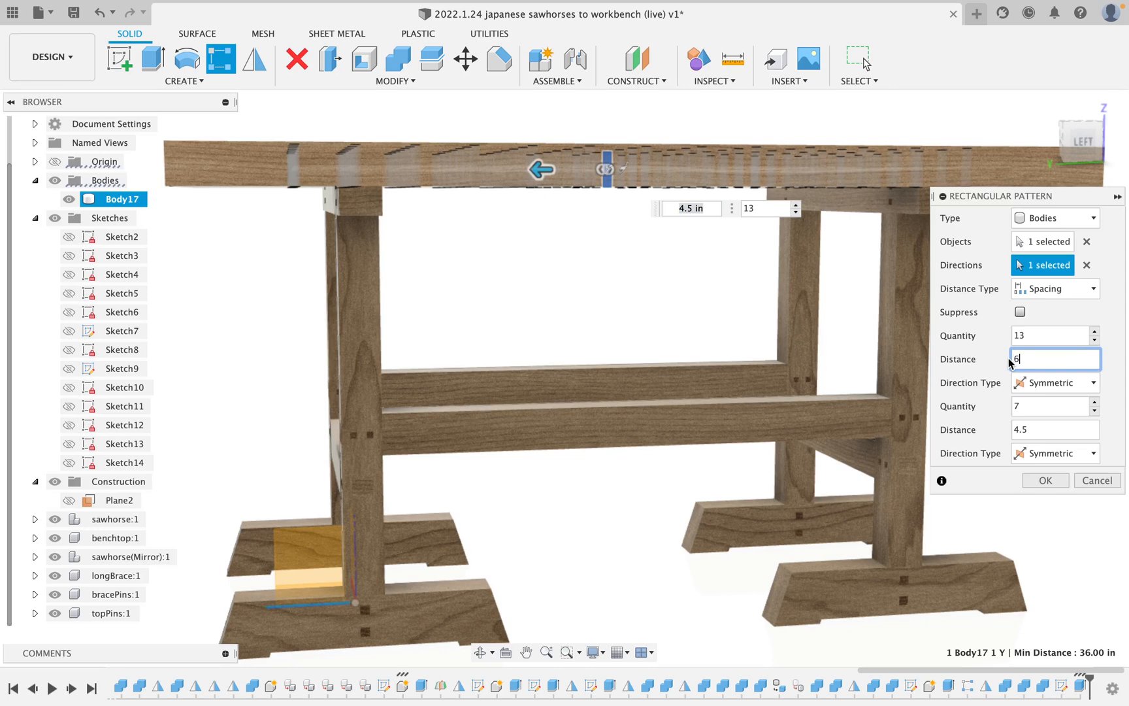
pyautogui.click(1095, 340)
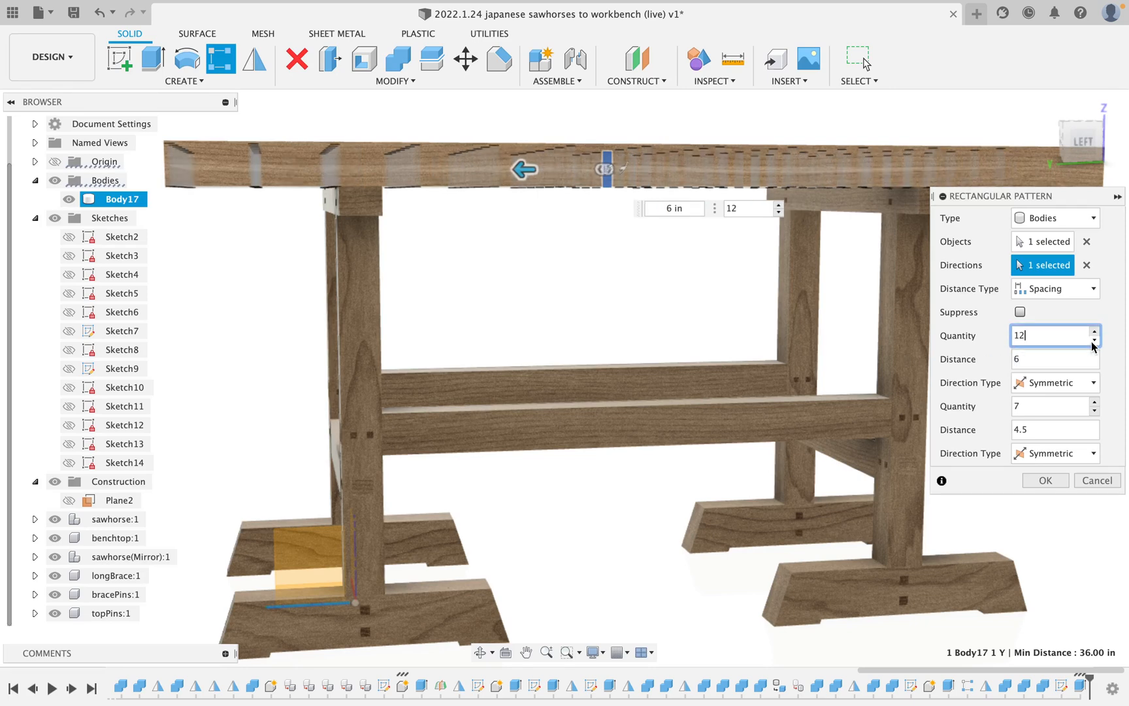
pyautogui.click(1094, 340)
pyautogui.scroll(-5, 755, 321)
pyautogui.moveTo(758, 318)
pyautogui.keyDown('shift'); pyautogui.mouseDown(button='middle')
pyautogui.moveTo(733, 319)
pyautogui.moveTo(744, 314)
pyautogui.mouseUp(button='middle'); pyautogui.keyUp('shift')
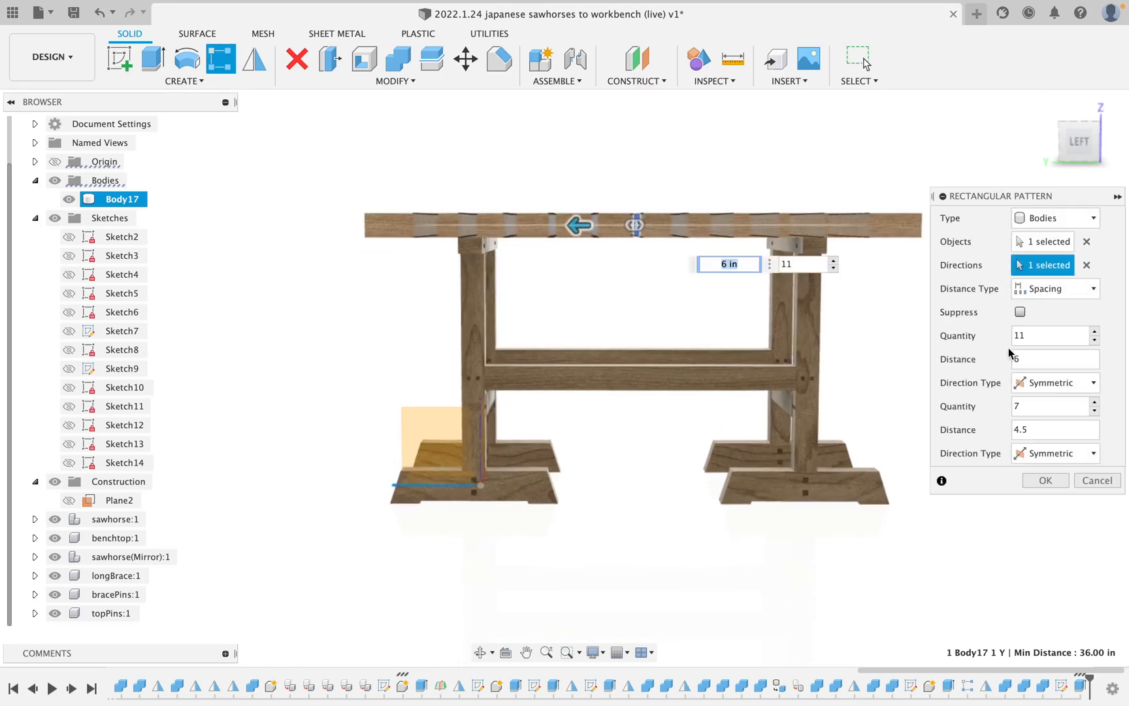
# - Set the pattern's lengthwise spacing to 6.5 in and its crosswise spacing to 5 in
pyautogui.click(1038, 360)
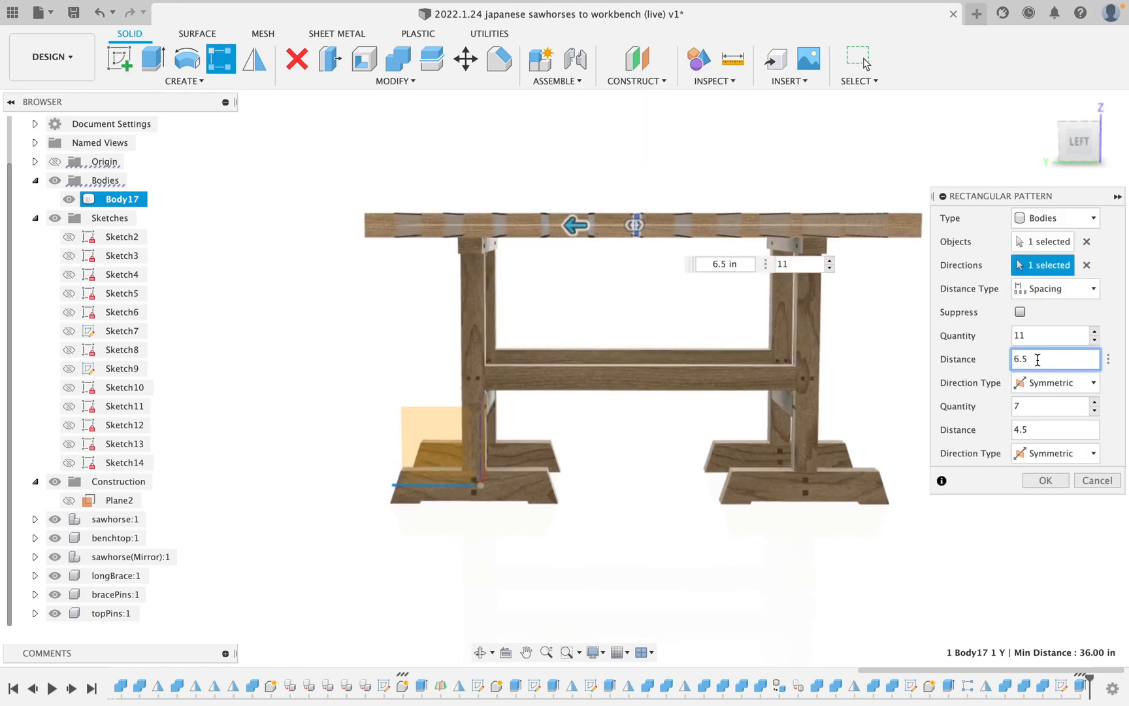
pyautogui.scroll(-3, 831, 261)
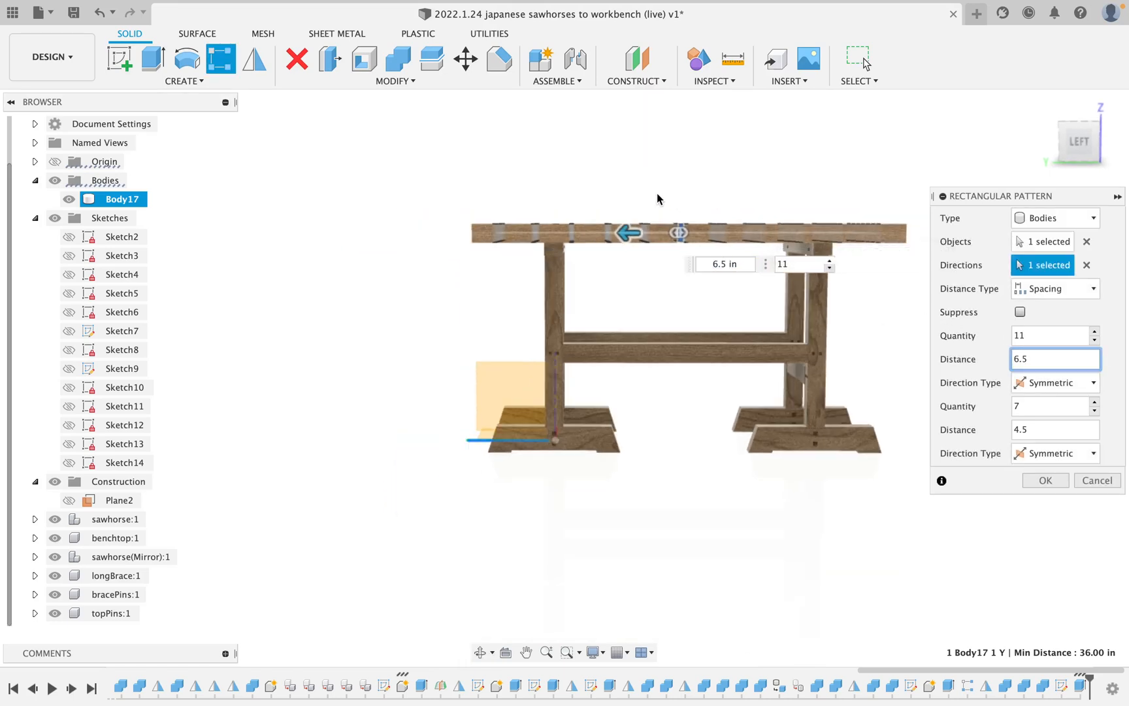
pyautogui.keyDown('shift'); pyautogui.moveTo(657, 198); pyautogui.dragTo(677, 308, button='middle'); pyautogui.keyUp('shift')
pyautogui.click(1055, 430)
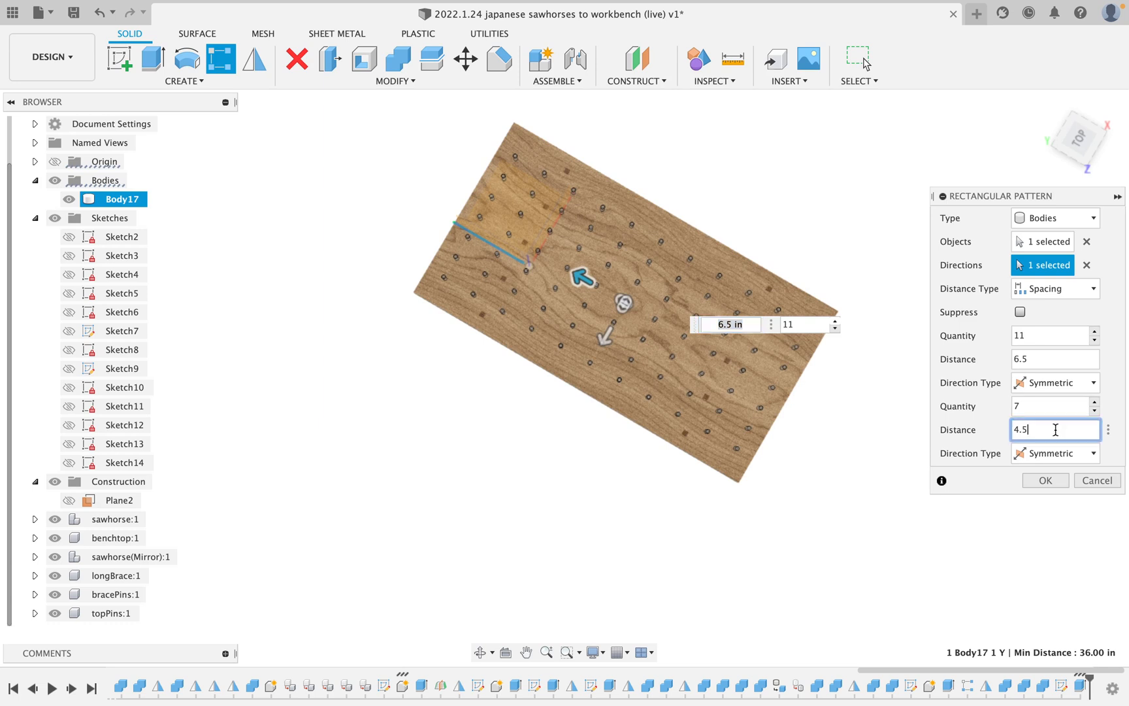
pyautogui.press('Tab')
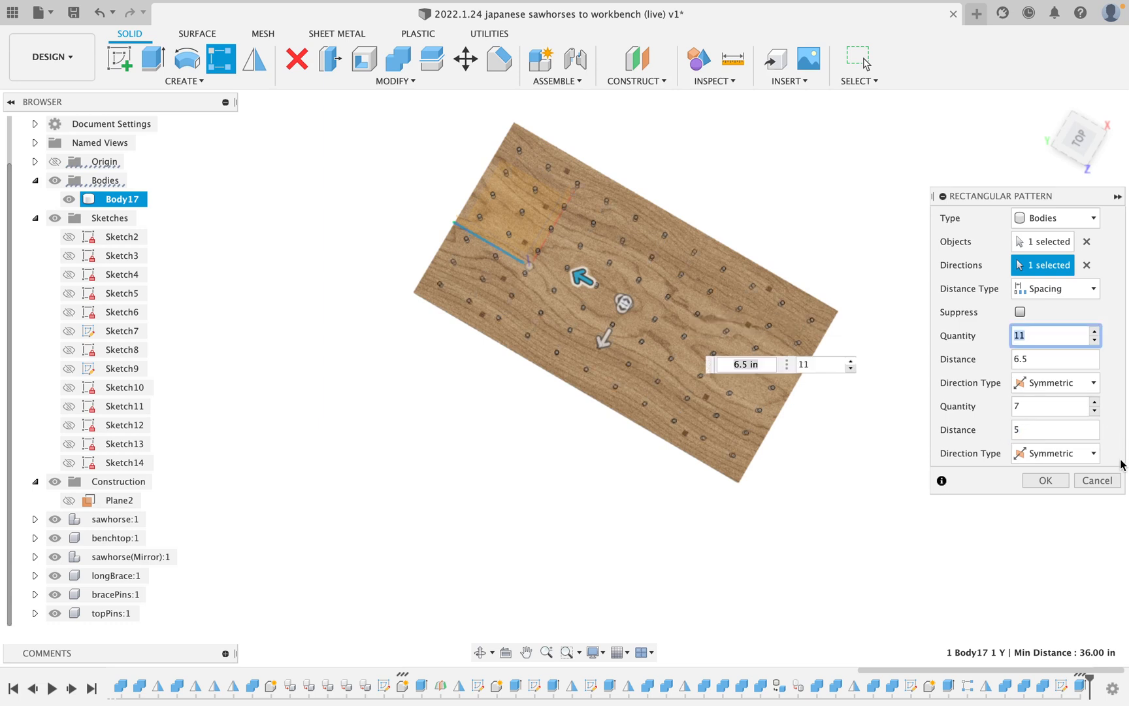
# - Apply the symmetric rectangular pattern of the round body across the benchtop with quantities of 11 and 7
pyautogui.click(1046, 481)
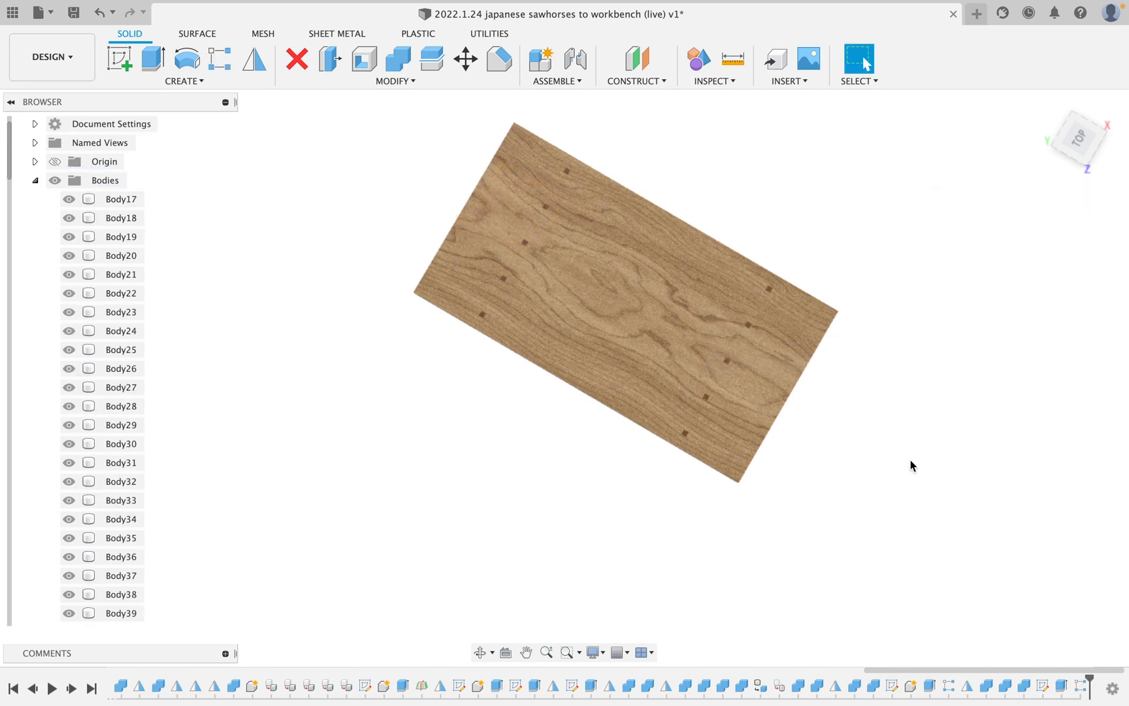
pyautogui.keyDown('shift'); pyautogui.moveTo(810, 421); pyautogui.dragTo(805, 339, button='middle'); pyautogui.keyUp('shift')
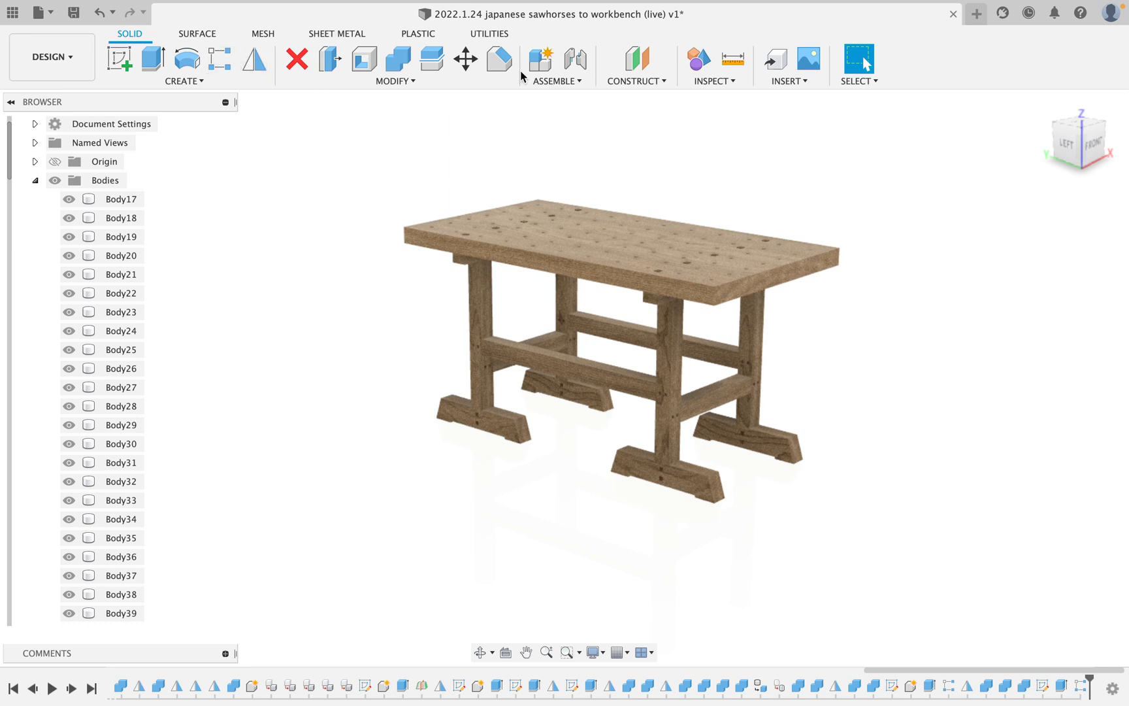
# - Use Combine to cut Body17 through Body93 from the benchtop with Keep Tools turned off
pyautogui.click(407, 65)
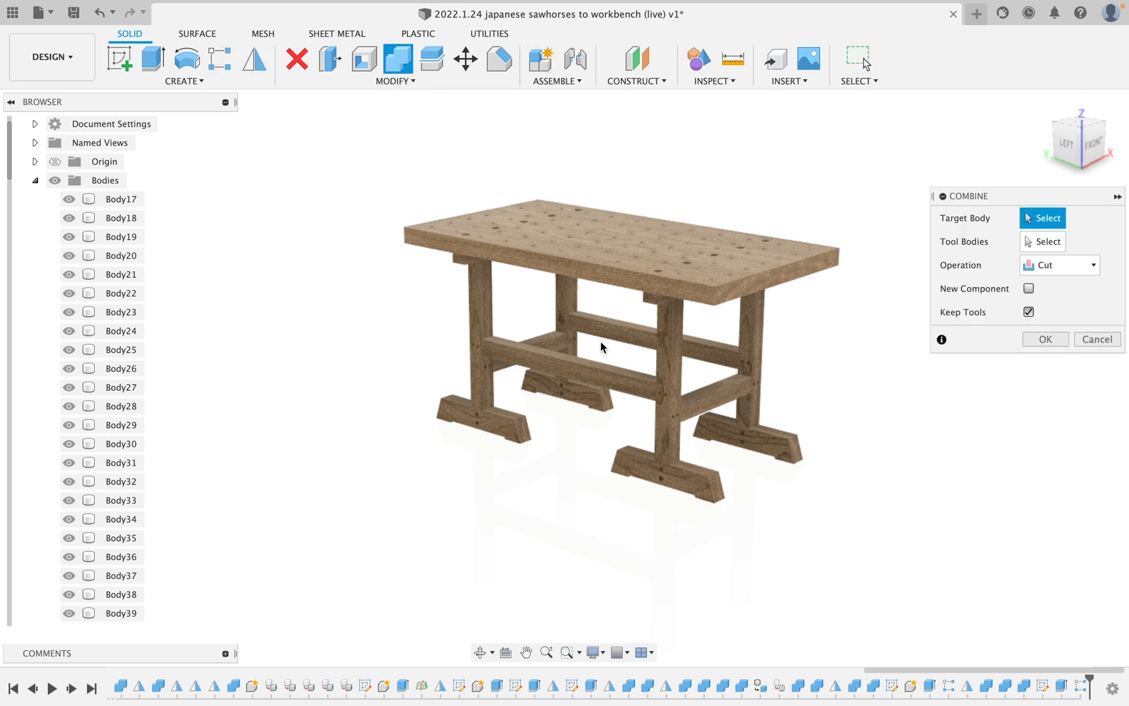
pyautogui.click(619, 282)
pyautogui.click(118, 198)
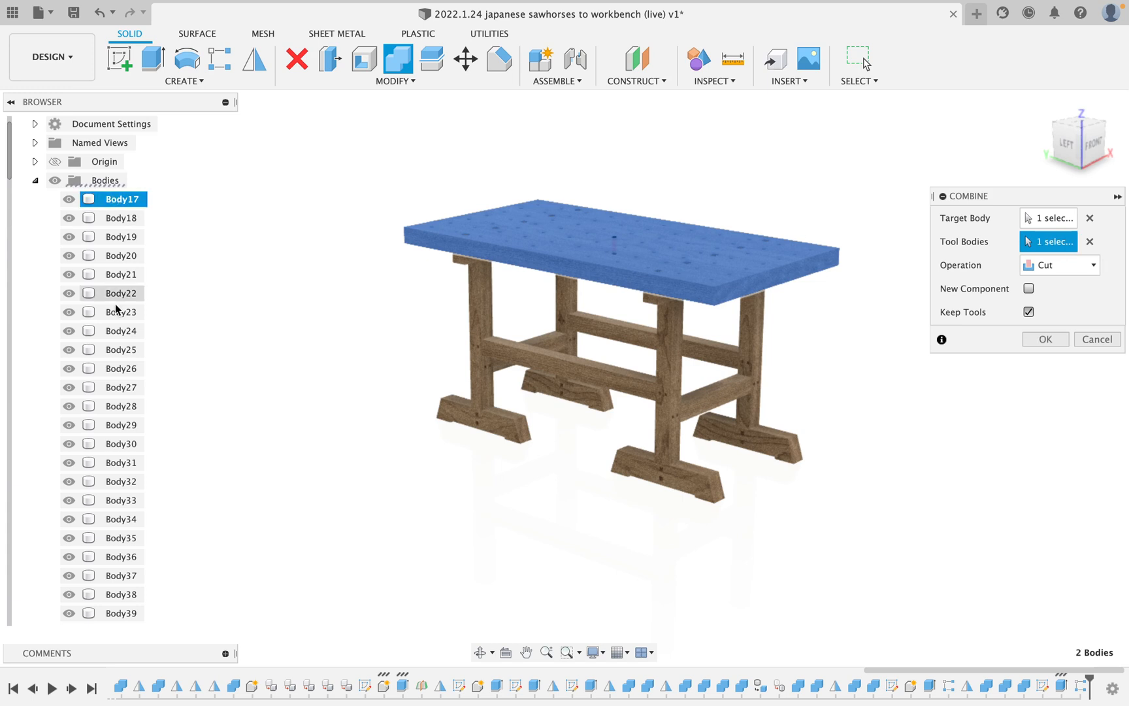
pyautogui.scroll(-7, 98, 330)
pyautogui.scroll(-12, 100, 329)
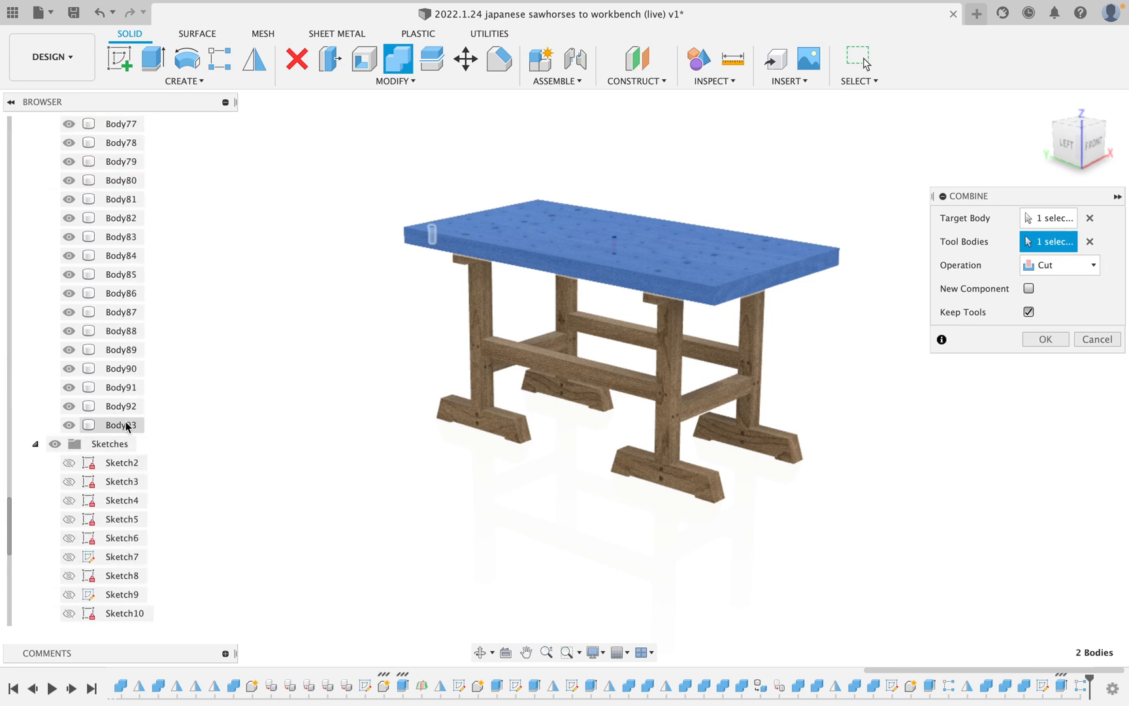
pyautogui.keyDown('shift'); pyautogui.click(127, 426); pyautogui.keyUp('shift')
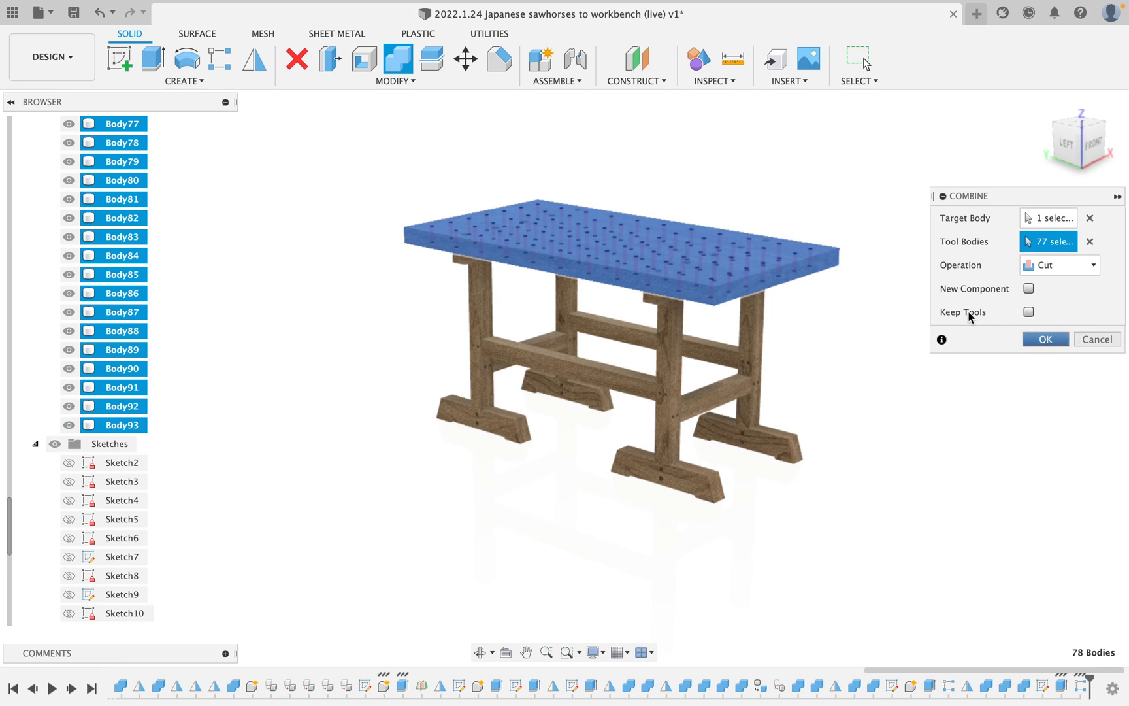
pyautogui.press('Return')
# - Examine the round through-holes across the benchtop from above and at an angle
pyautogui.keyDown('shift'); pyautogui.moveTo(809, 252); pyautogui.dragTo(814, 330, button='middle'); pyautogui.keyUp('shift')
pyautogui.scroll(10, 746, 300)
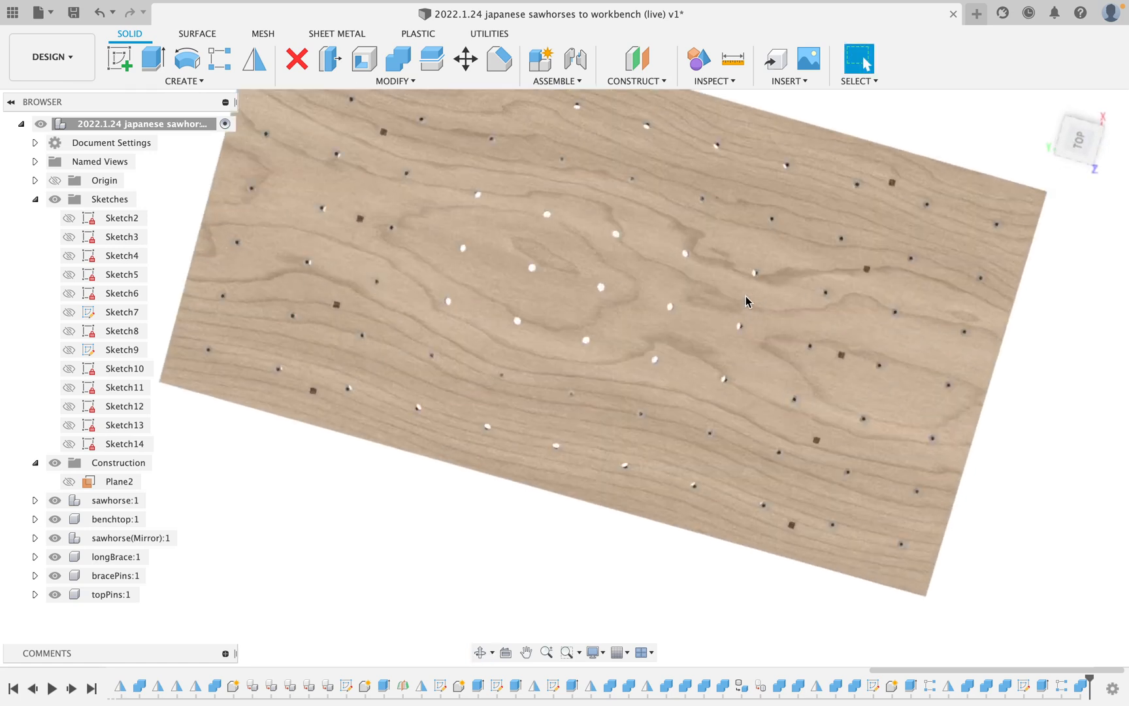
pyautogui.keyDown('shift'); pyautogui.moveTo(746, 301); pyautogui.dragTo(746, 243, button='middle'); pyautogui.keyUp('shift')
pyautogui.scroll(10, 758, 260)
pyautogui.scroll(-10, 758, 259)
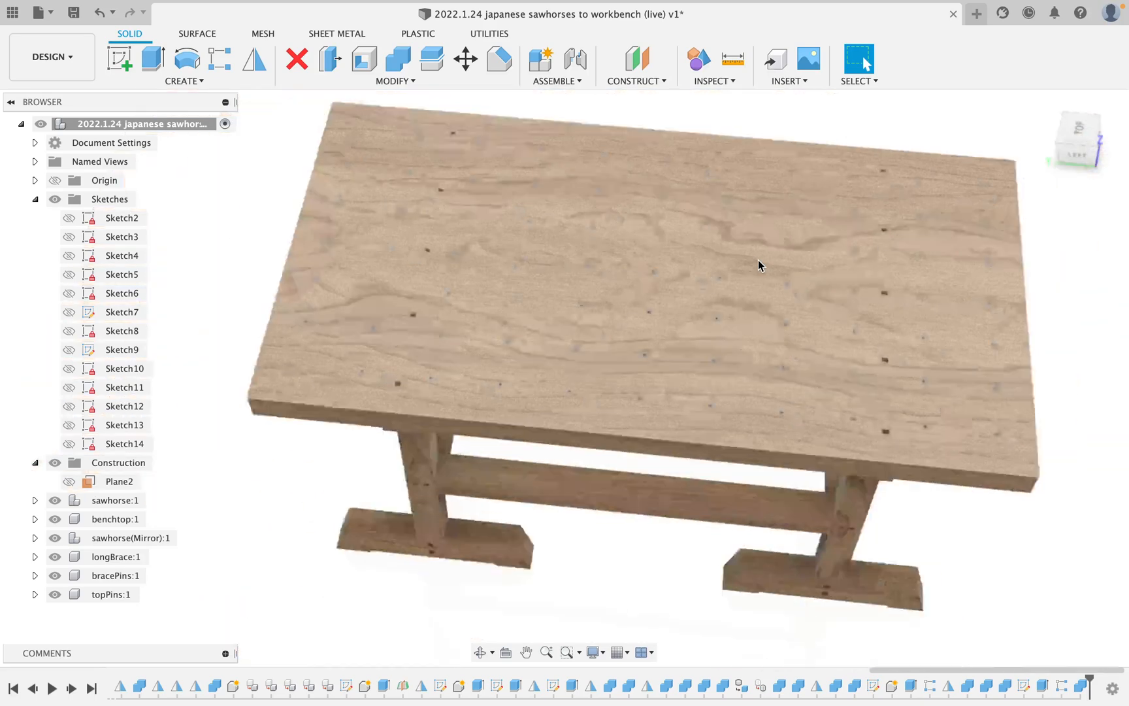
pyautogui.scroll(2, 758, 260)
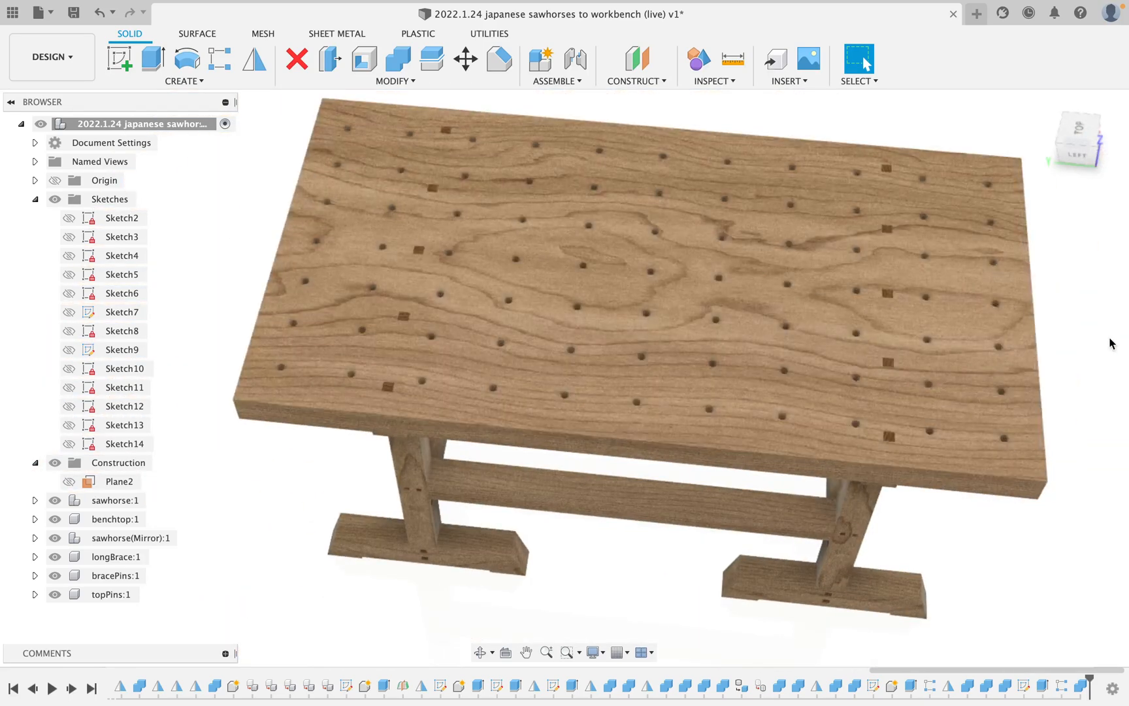
pyautogui.keyDown('shift'); pyautogui.moveTo(1073, 332); pyautogui.dragTo(1019, 382, button='middle'); pyautogui.keyUp('shift')
pyautogui.scroll(-5, 910, 354)
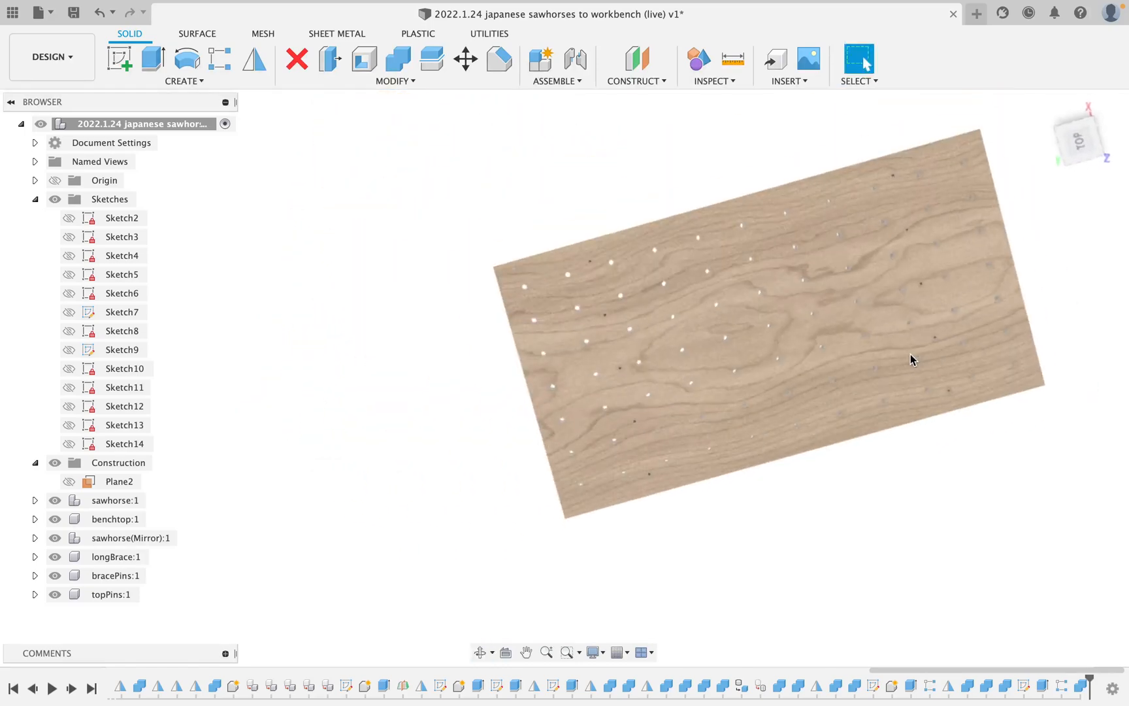
pyautogui.keyDown('shift'); pyautogui.moveTo(943, 436); pyautogui.dragTo(868, 350, button='middle'); pyautogui.keyUp('shift')
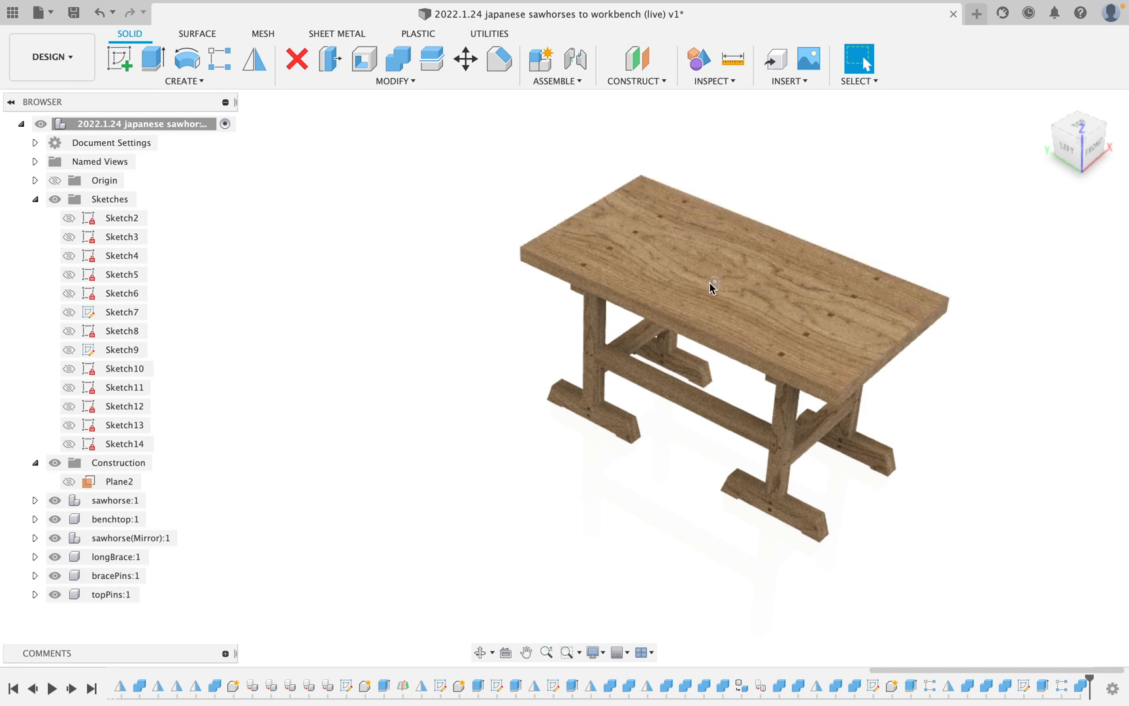
# - Examine the assembled workbench from several sides, including its long braces, legs and feet
pyautogui.scroll(-3, 574, 332)
pyautogui.scroll(3, 667, 428)
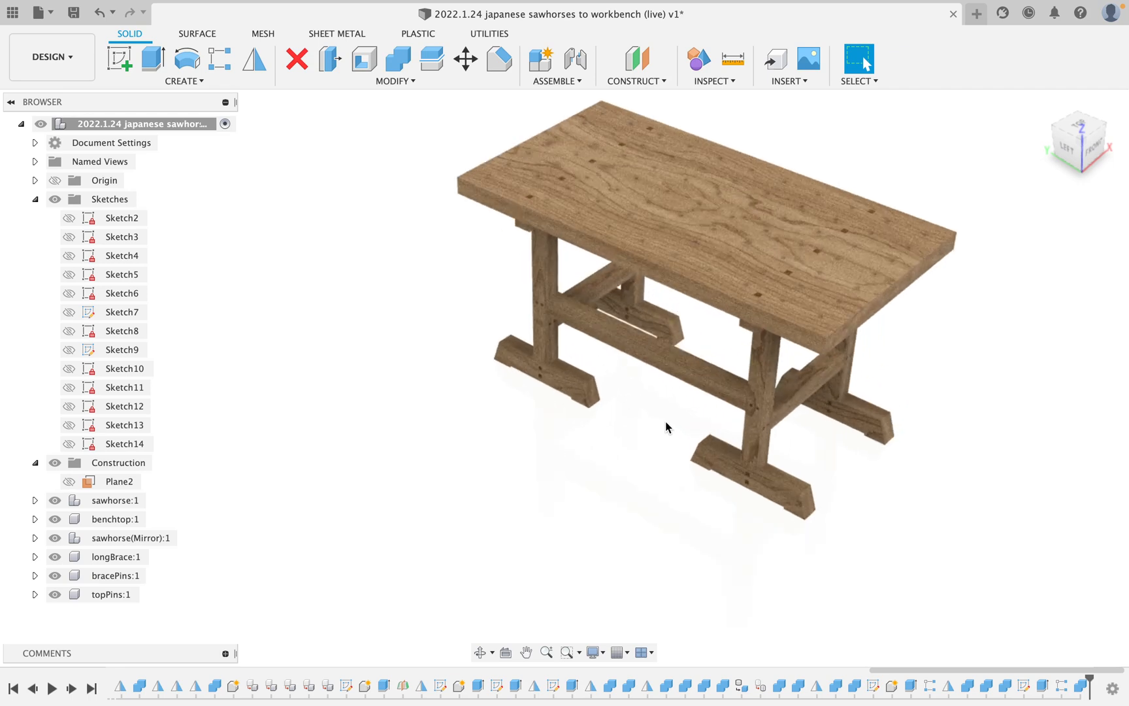
pyautogui.keyDown('shift'); pyautogui.moveTo(666, 423); pyautogui.dragTo(637, 420, button='middle'); pyautogui.keyUp('shift')
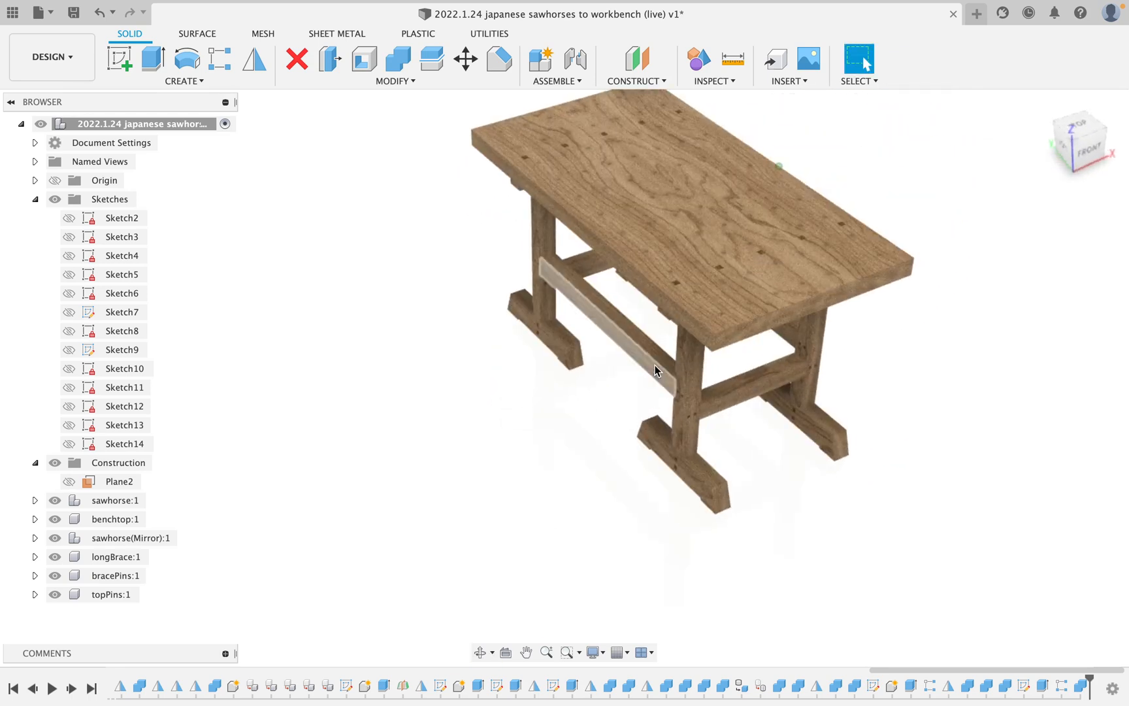
pyautogui.moveTo(655, 370); pyautogui.dragTo(656, 460, button='middle')
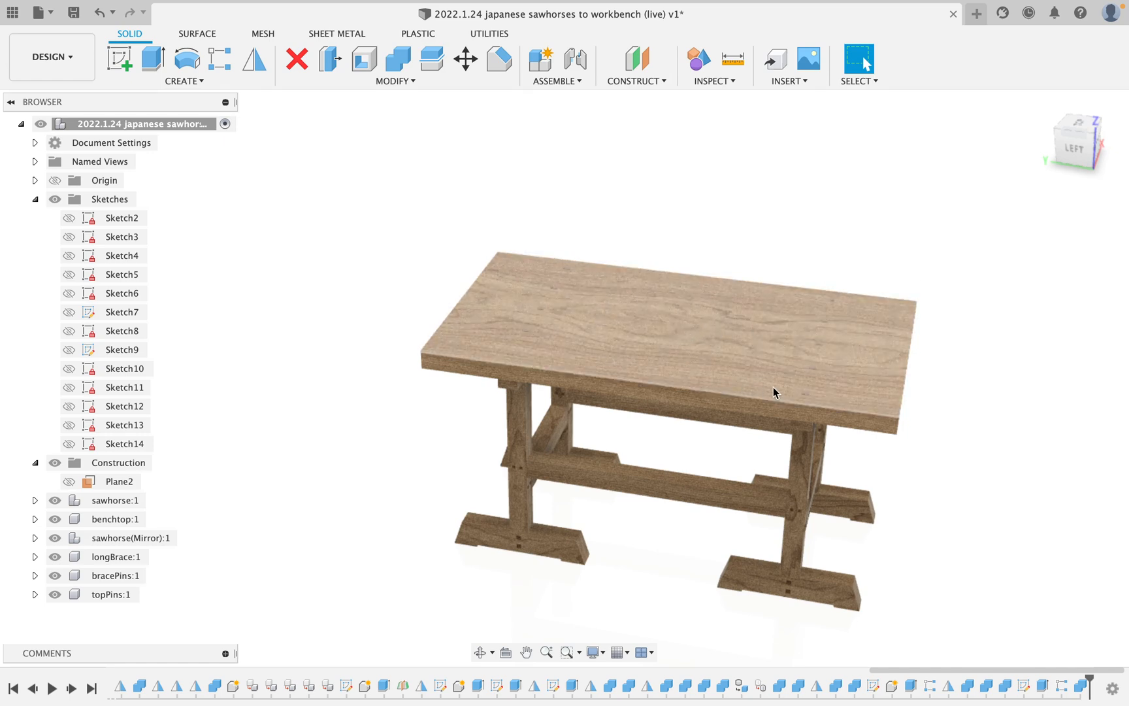
pyautogui.moveTo(682, 367)
pyautogui.keyDown('shift'); pyautogui.mouseDown(button='middle')
pyautogui.moveTo(725, 334)
pyautogui.moveTo(727, 344)
pyautogui.moveTo(655, 348)
pyautogui.moveTo(688, 379)
pyautogui.moveTo(666, 352)
pyautogui.moveTo(683, 370)
pyautogui.mouseUp(button='middle'); pyautogui.keyUp('shift')
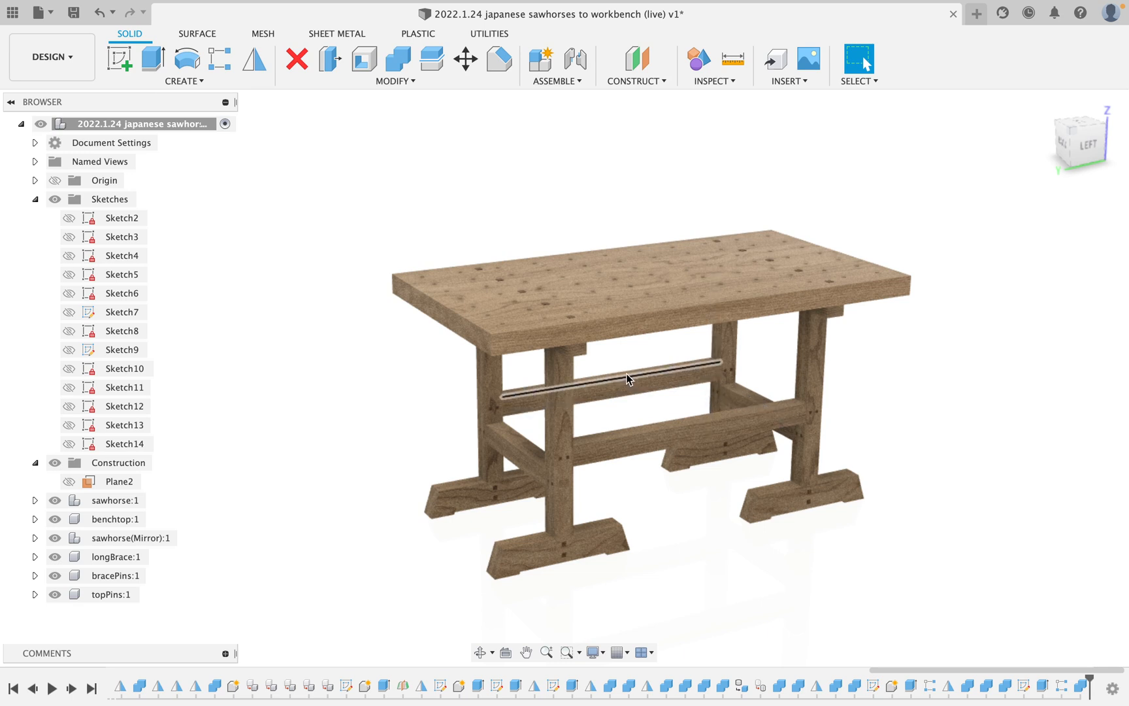
pyautogui.keyDown('shift'); pyautogui.moveTo(679, 444); pyautogui.dragTo(691, 447, button='middle'); pyautogui.keyUp('shift')
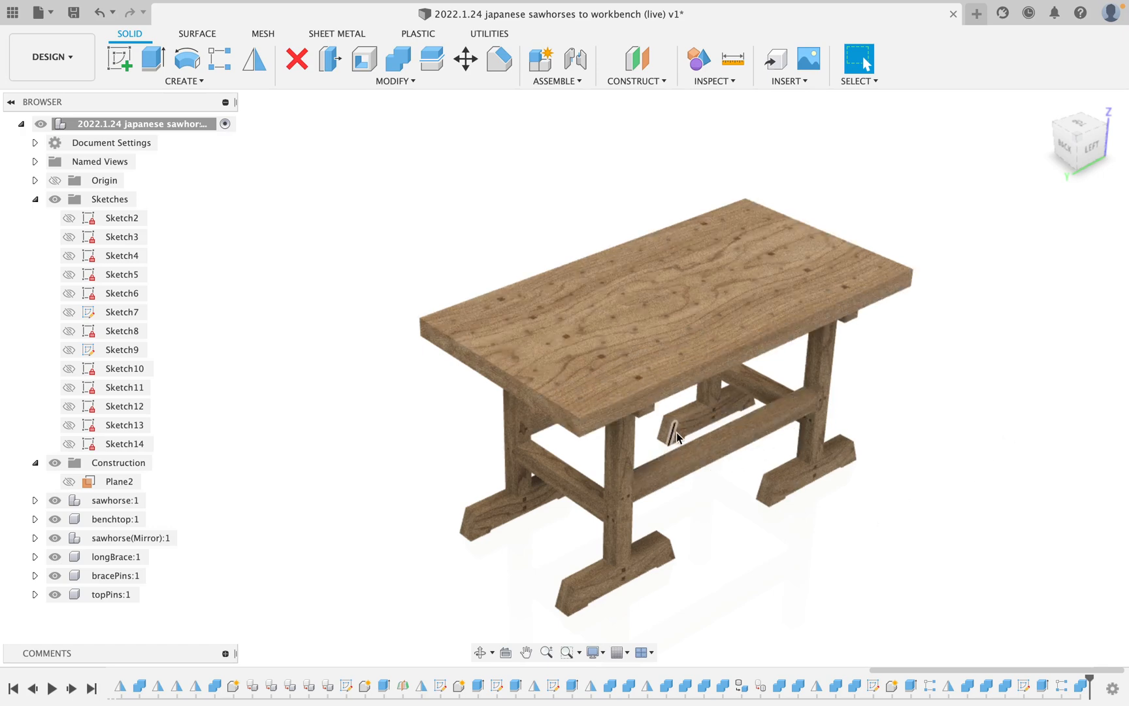
pyautogui.keyDown('shift'); pyautogui.moveTo(671, 451); pyautogui.dragTo(652, 408, button='middle'); pyautogui.keyUp('shift')
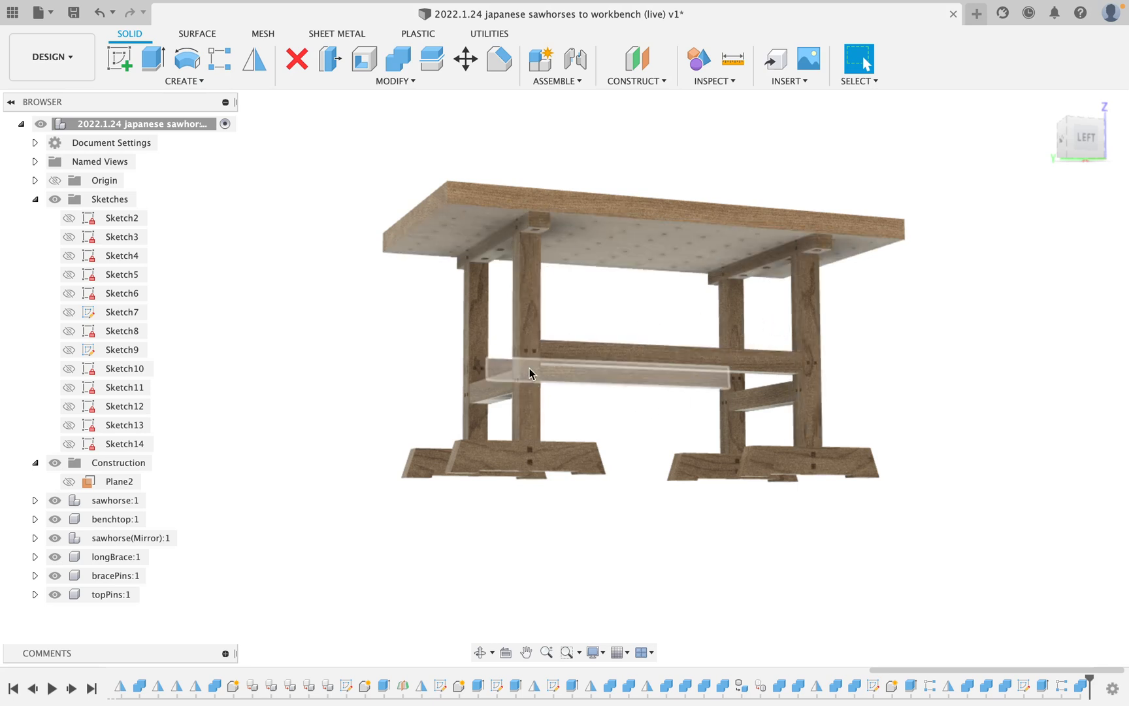
# - Examine the benchtop's underside and the pinned joints between the legs and braces up close
pyautogui.scroll(5, 533, 354)
pyautogui.scroll(-8, 534, 353)
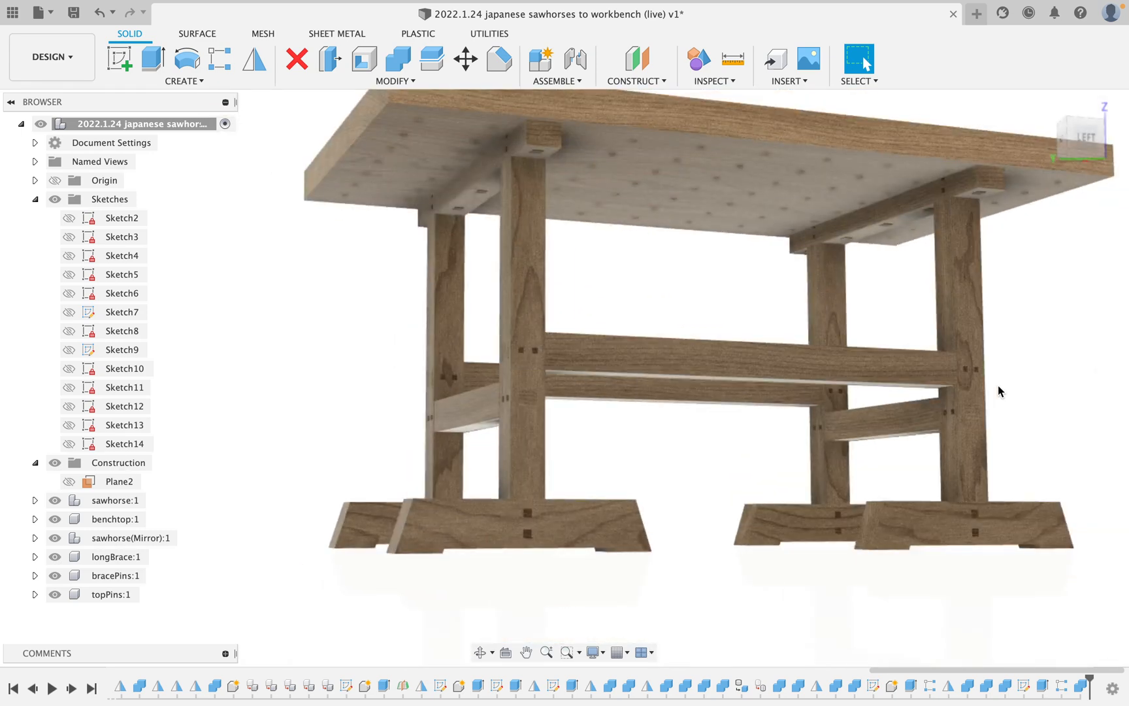
pyautogui.moveTo(887, 371); pyautogui.dragTo(546, 355)
pyautogui.scroll(3, 546, 355)
pyautogui.scroll(2, 546, 354)
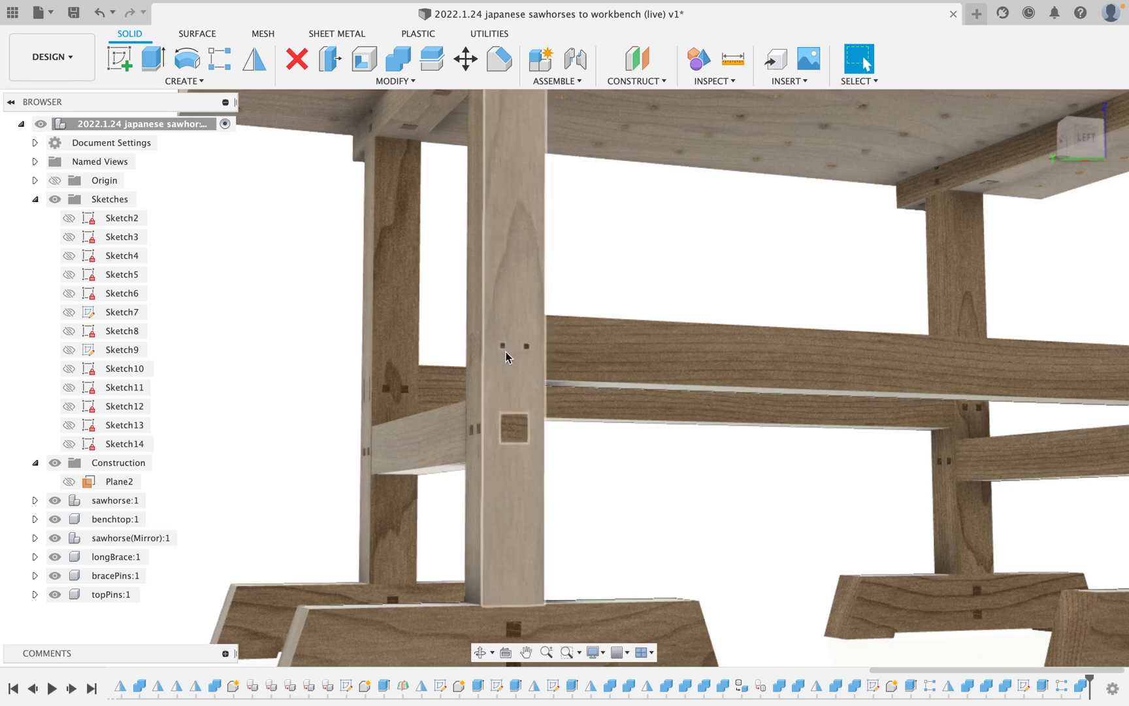
pyautogui.scroll(-5, 503, 345)
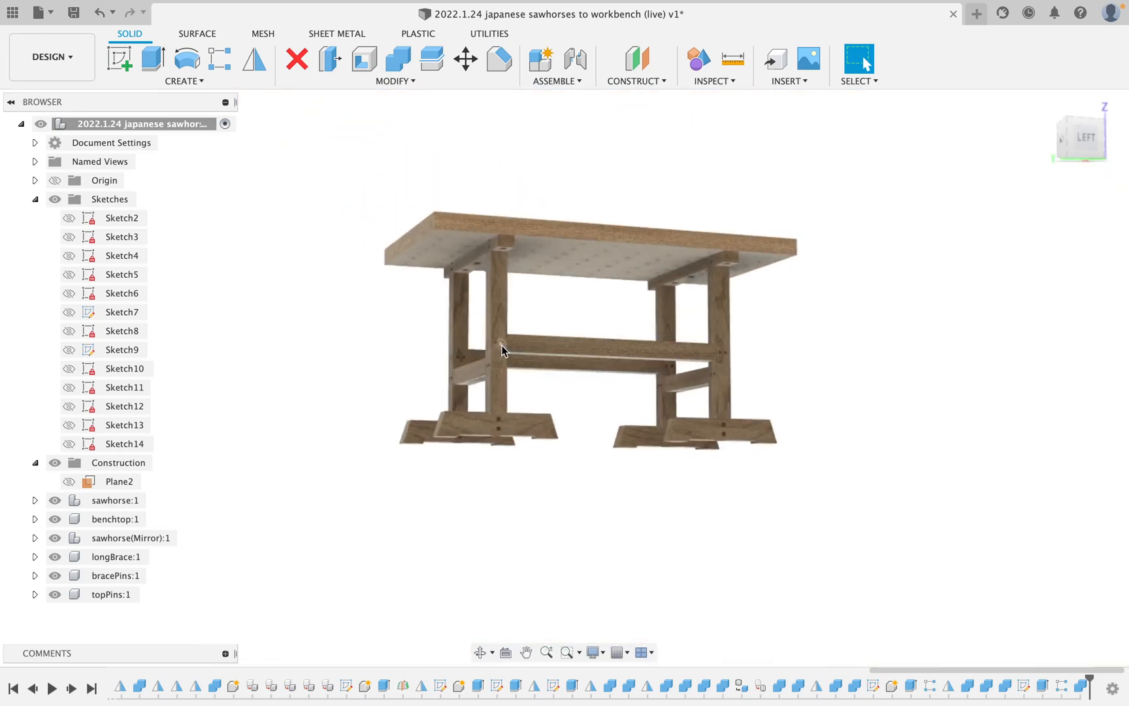
pyautogui.scroll(2, 502, 343)
pyautogui.keyDown('shift'); pyautogui.moveTo(546, 304); pyautogui.dragTo(548, 333, button='middle'); pyautogui.keyUp('shift')
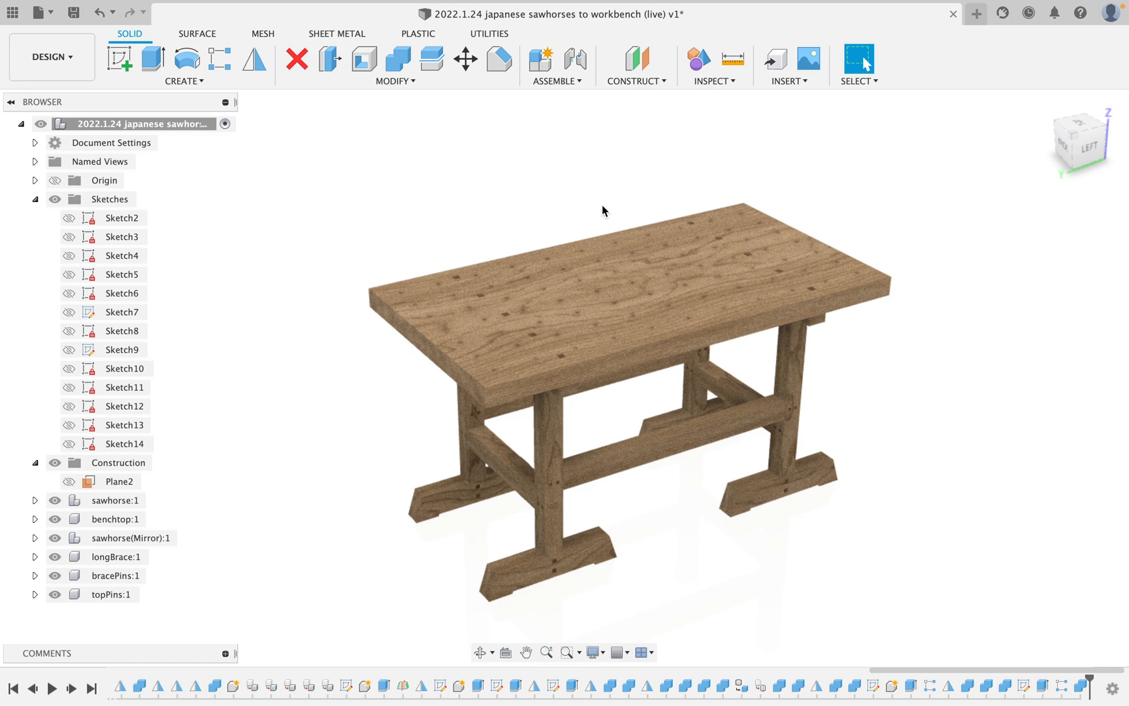
pyautogui.keyDown('shift'); pyautogui.moveTo(873, 320); pyautogui.dragTo(761, 297, button='middle'); pyautogui.keyUp('shift')
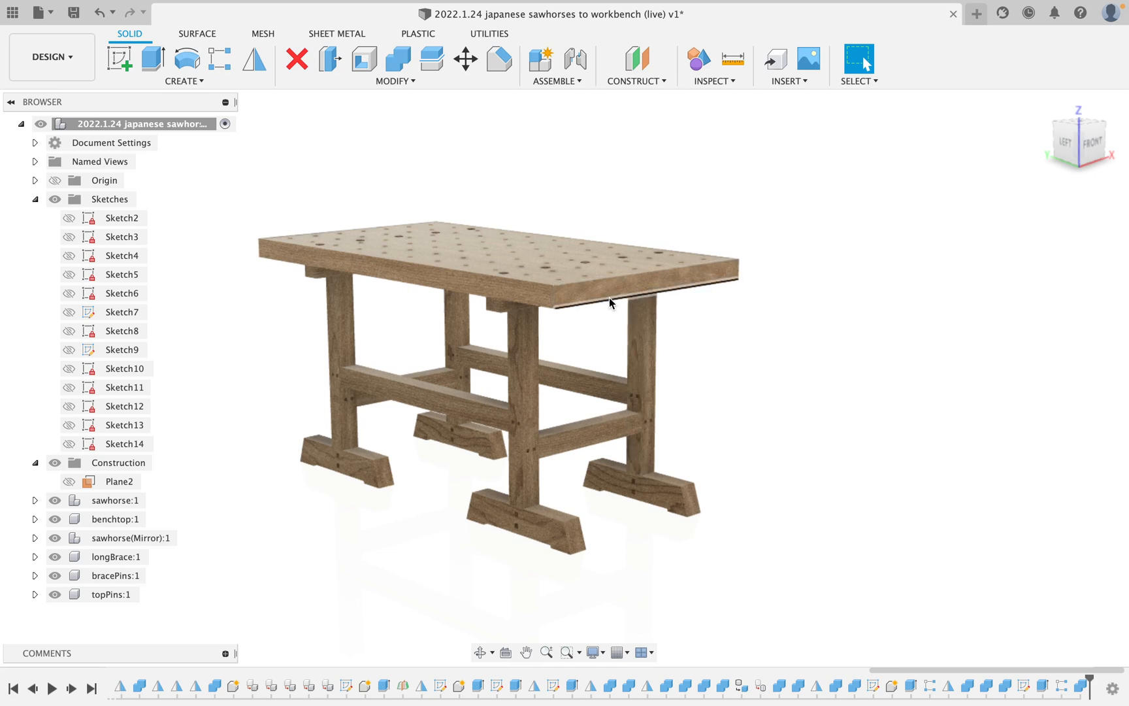
pyautogui.scroll(5, 608, 296)
pyautogui.moveTo(608, 297); pyautogui.dragTo(704, 258, button='middle')
pyautogui.scroll(-3, 676, 259)
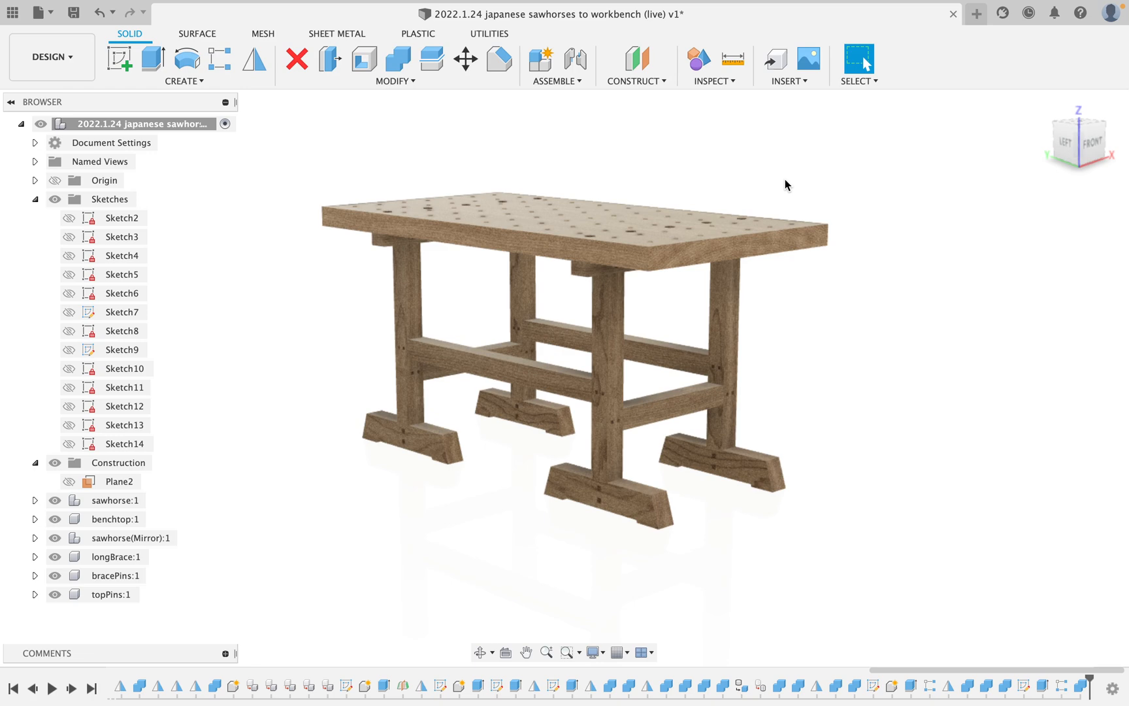
pyautogui.press('super+Tab')
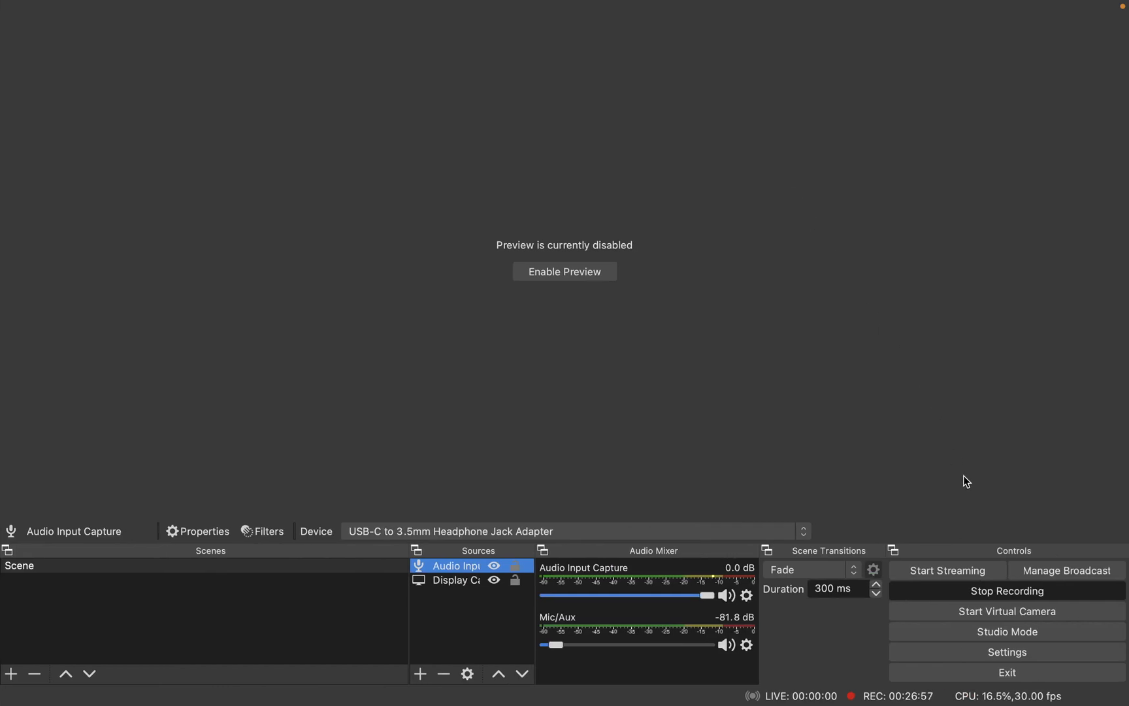